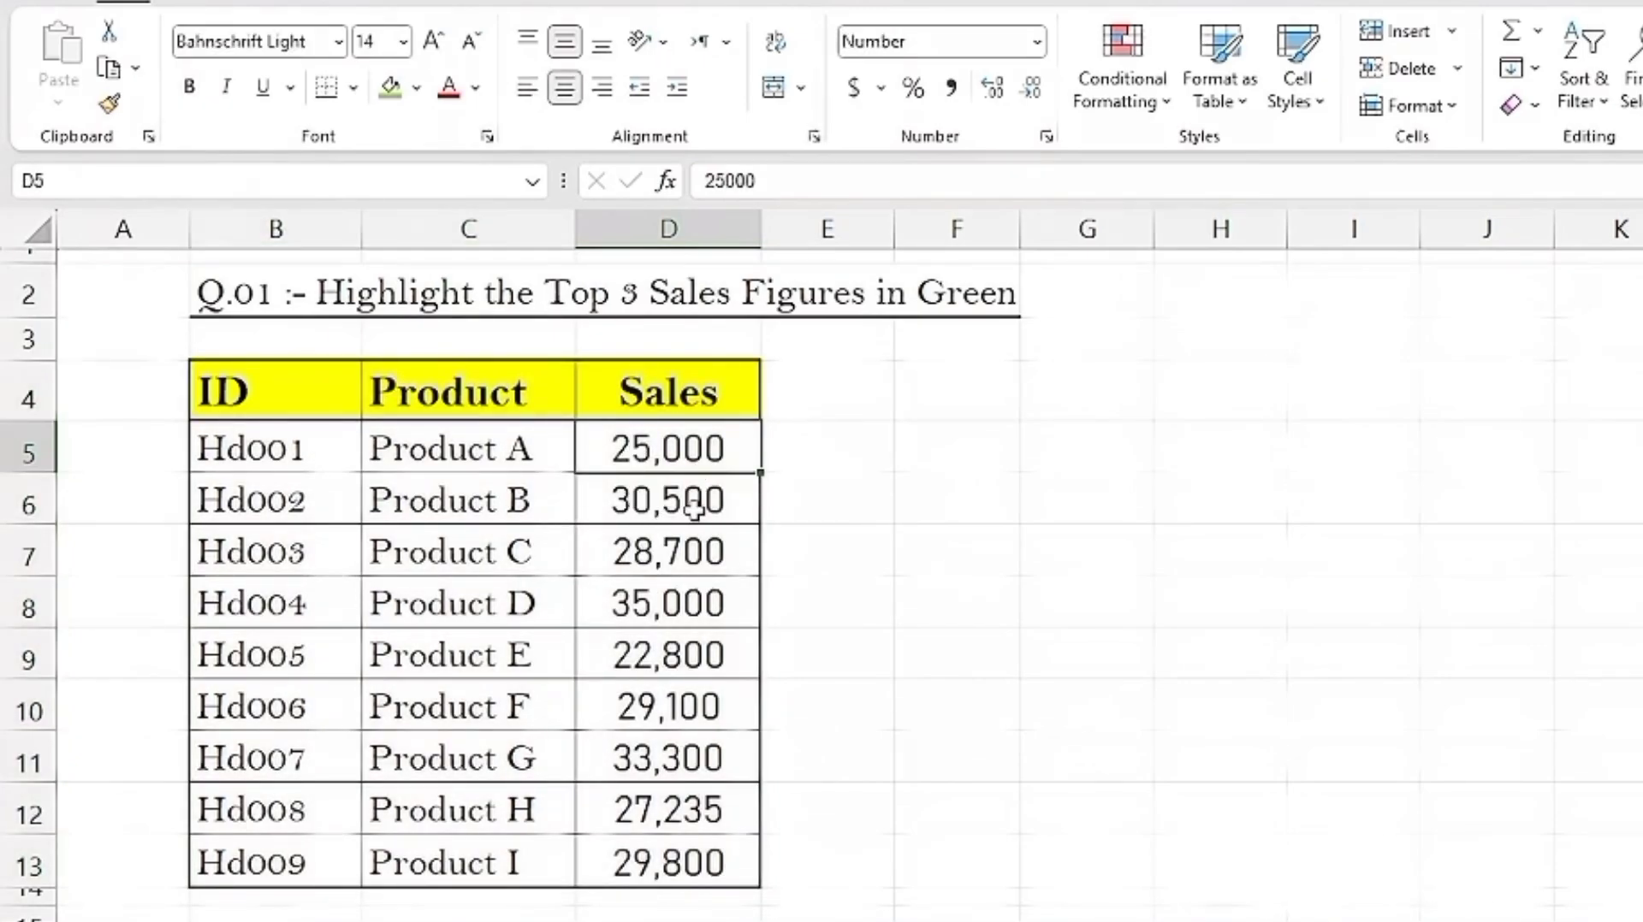
Step: Fill the three highest sales cells, D8, D11 and D6, with standard light green by hand
left_click(671, 612)
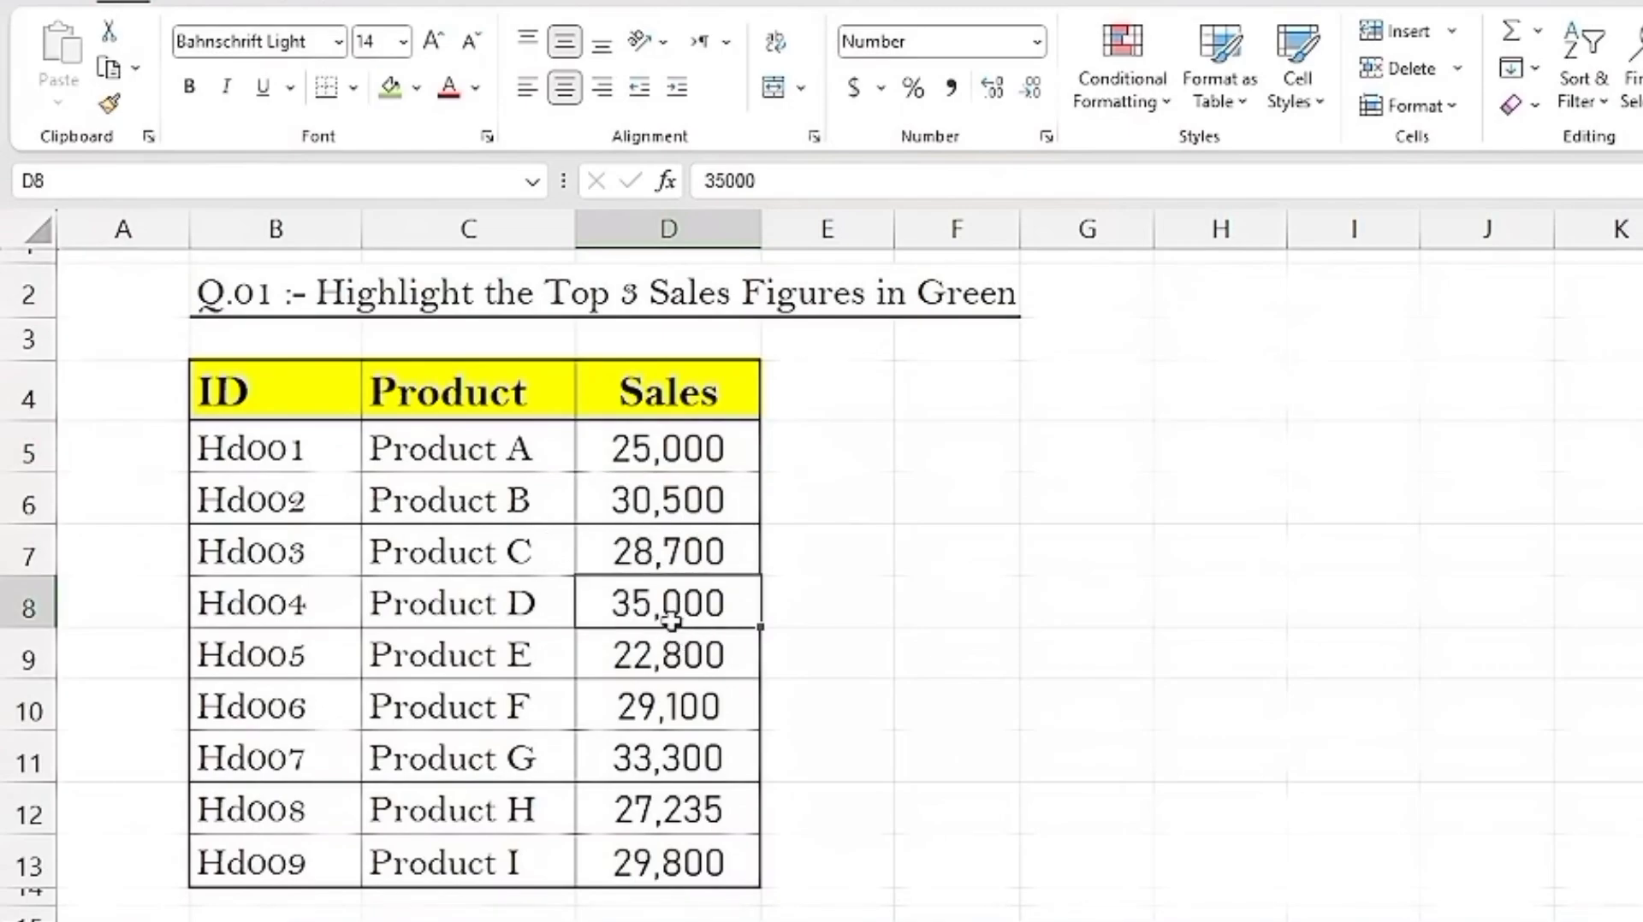
left_click(417, 88)
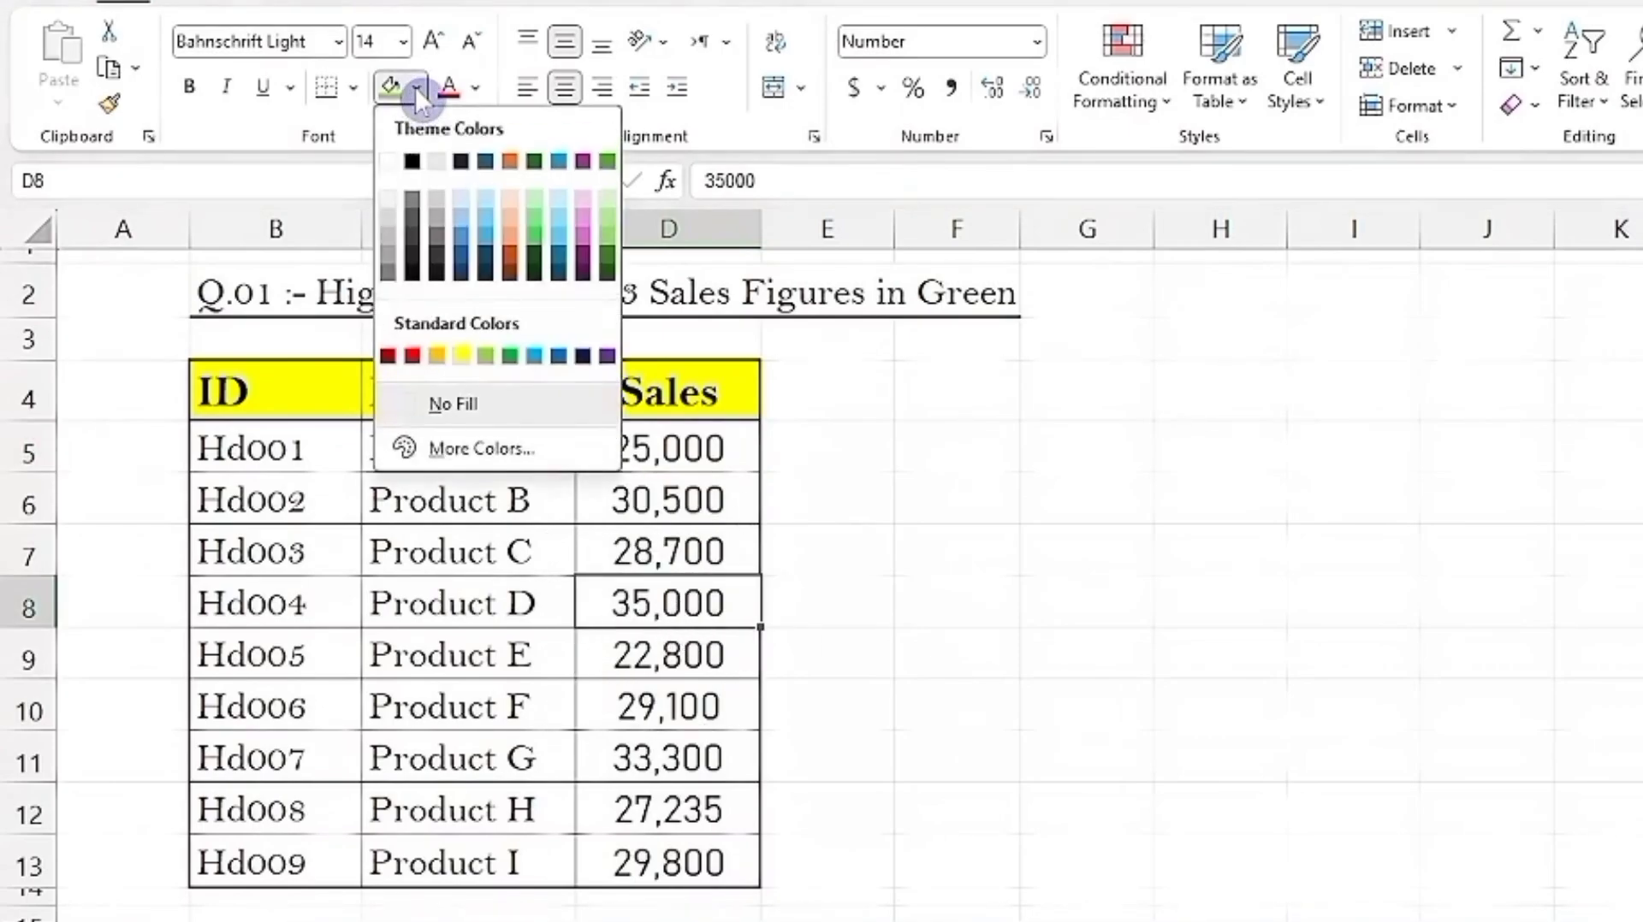
left_click(485, 355)
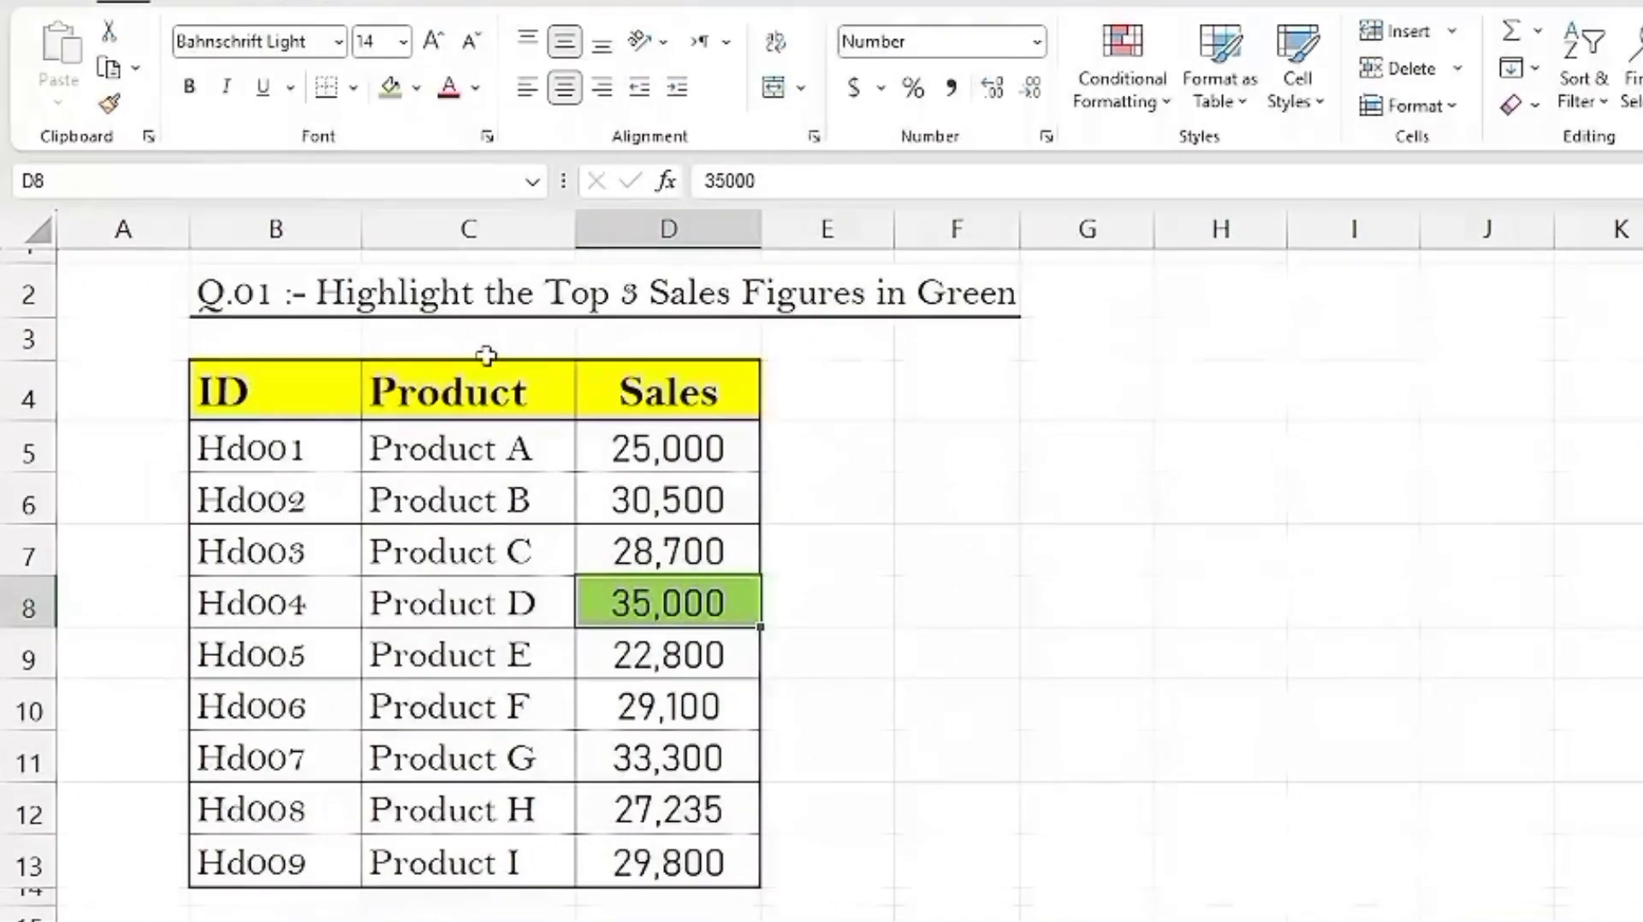
left_click(682, 759)
key("F4")
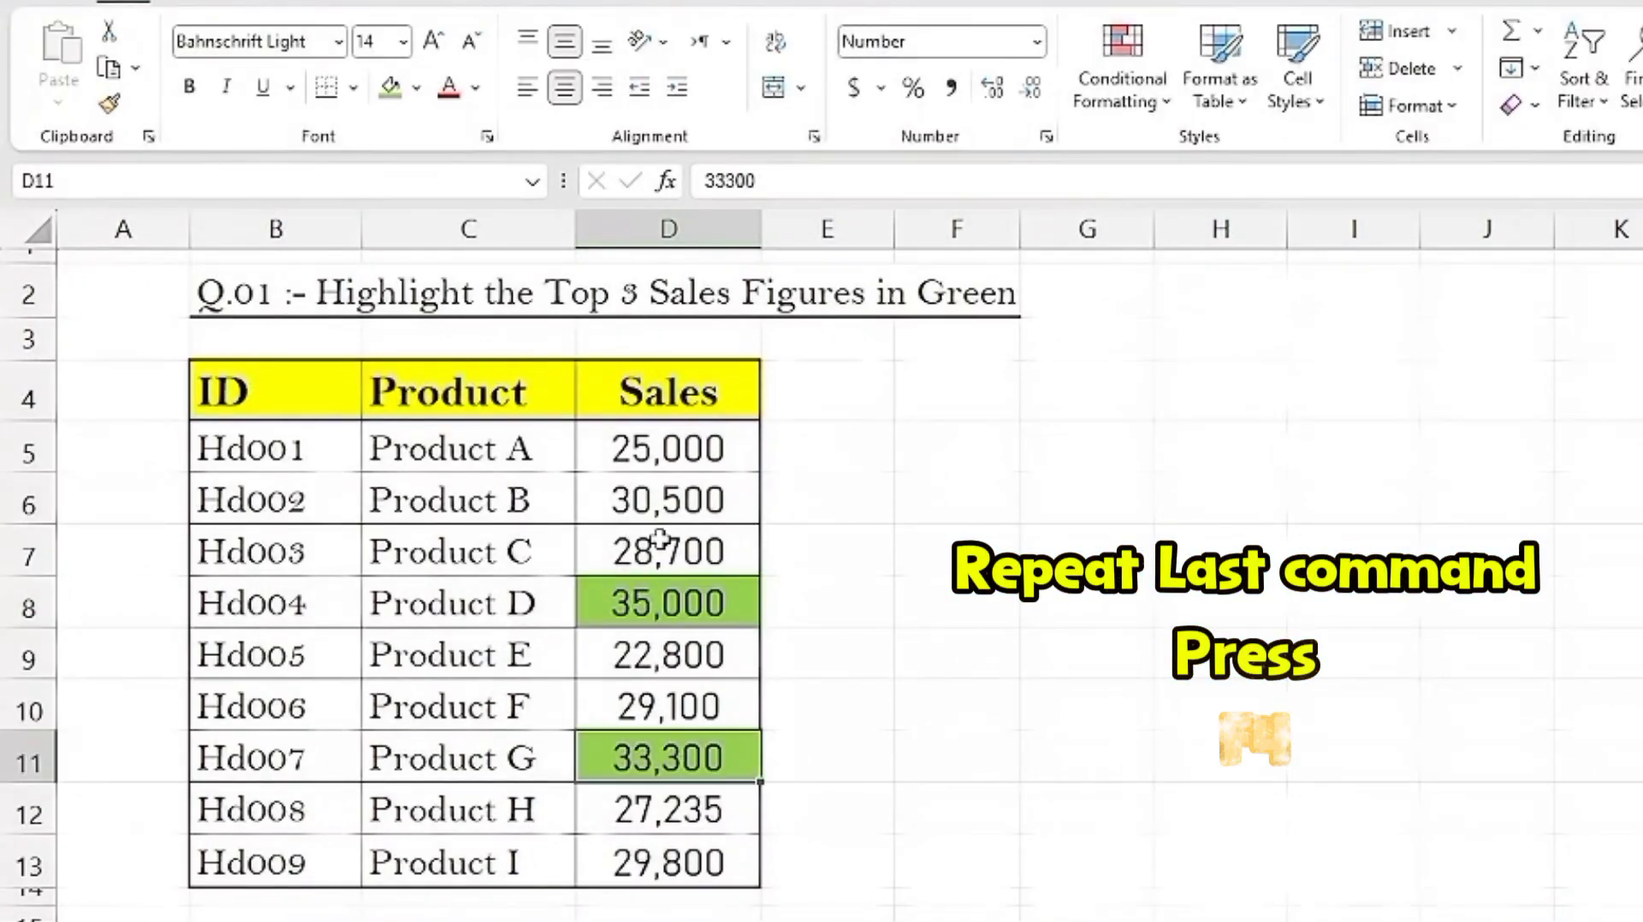
left_click(684, 512)
key("F4")
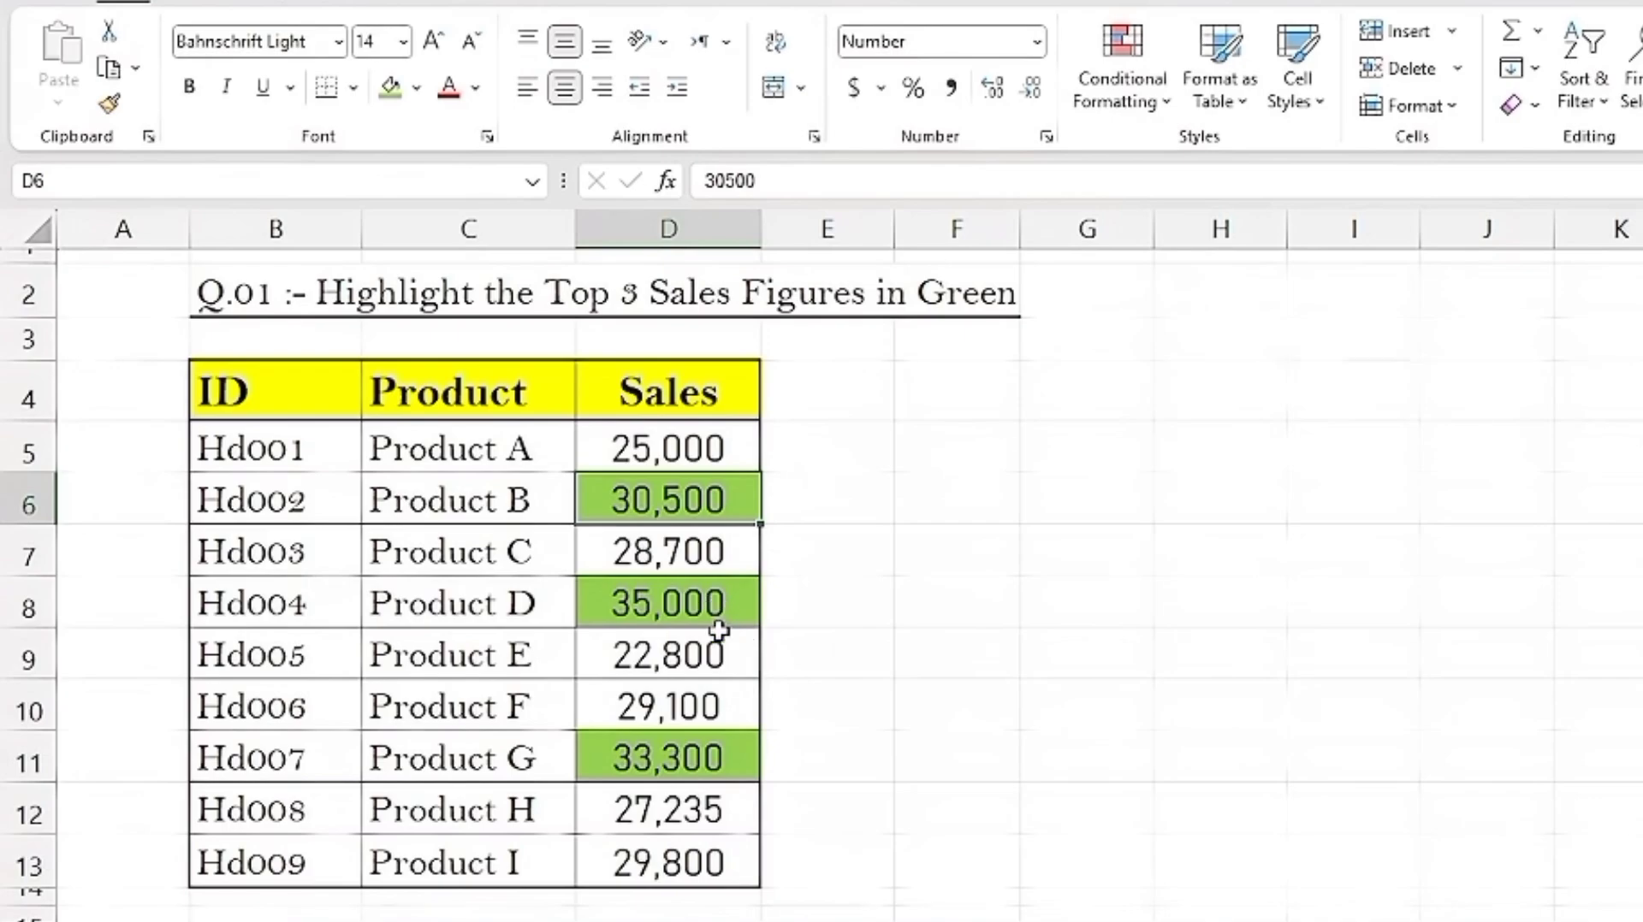
Step: Set Product I's sales figure in D13 to 40000
left_click(666, 866)
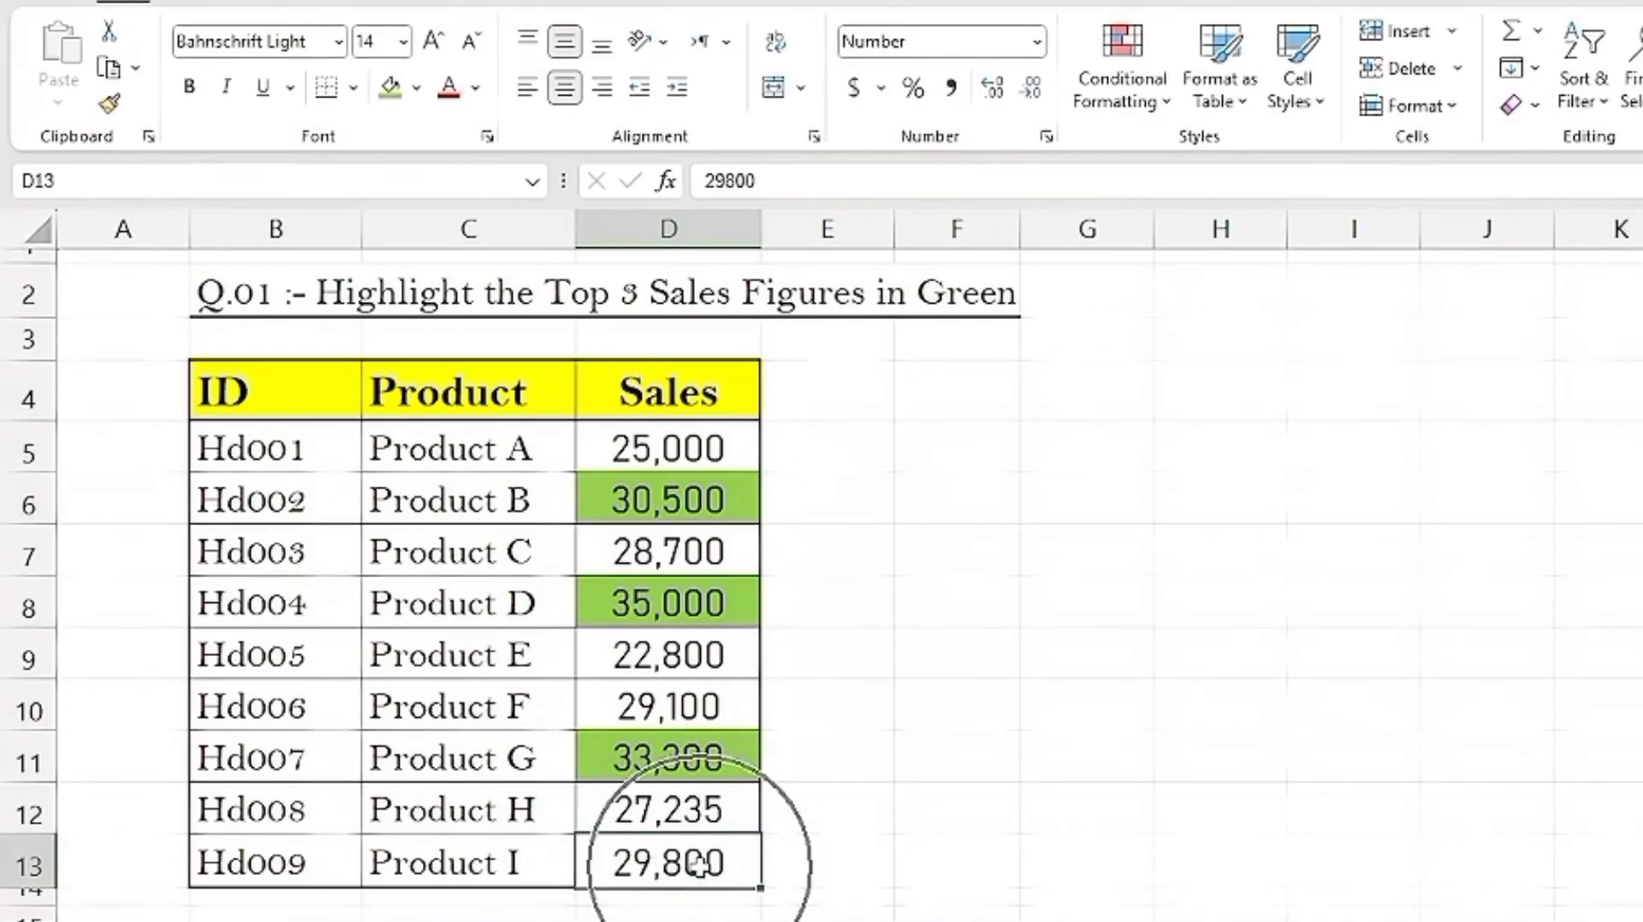
type("40000")
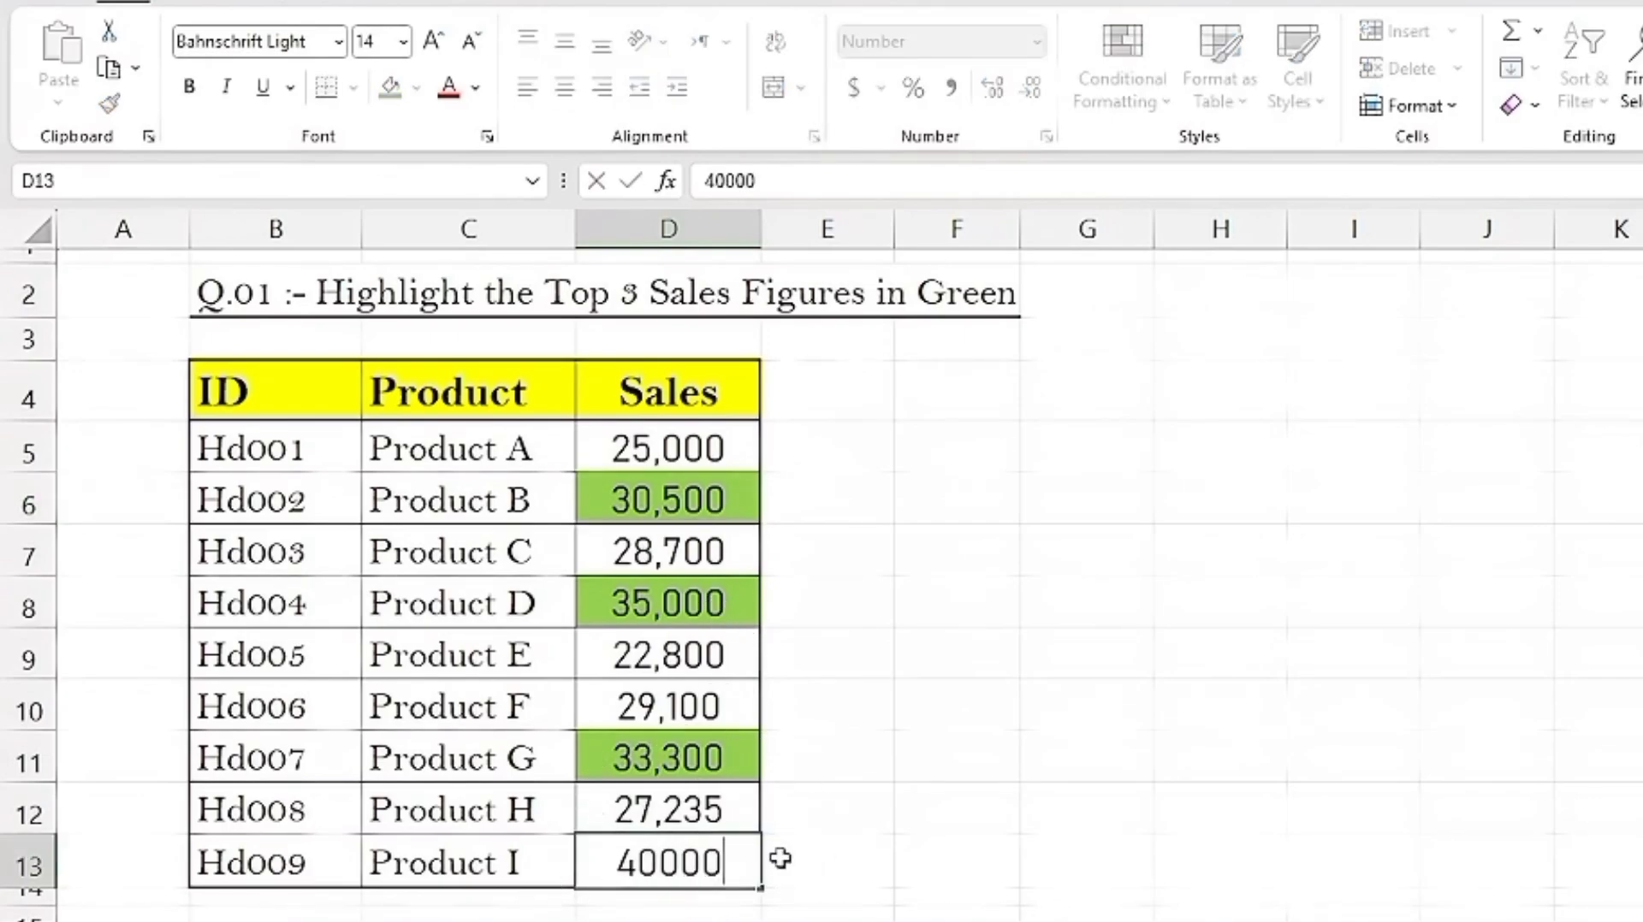
key("Return")
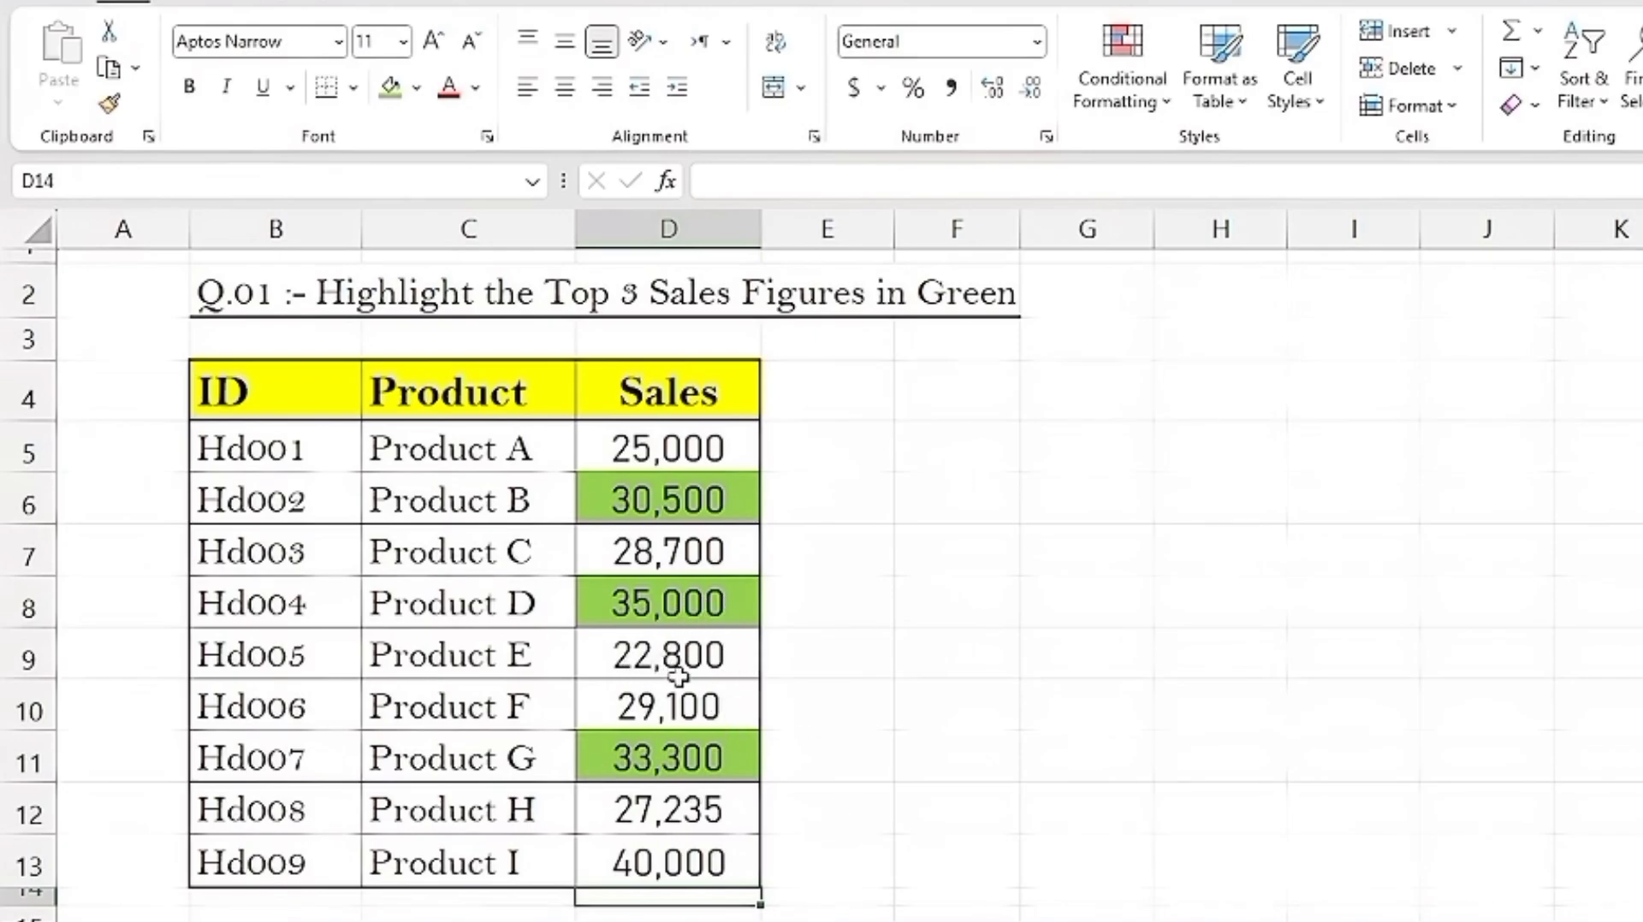
Step: Undo the Product I sales change and the three manual green fills
key("ctrl+z")
key("ctrl+z")
key("ctrl+z")
key("ctrl+z")
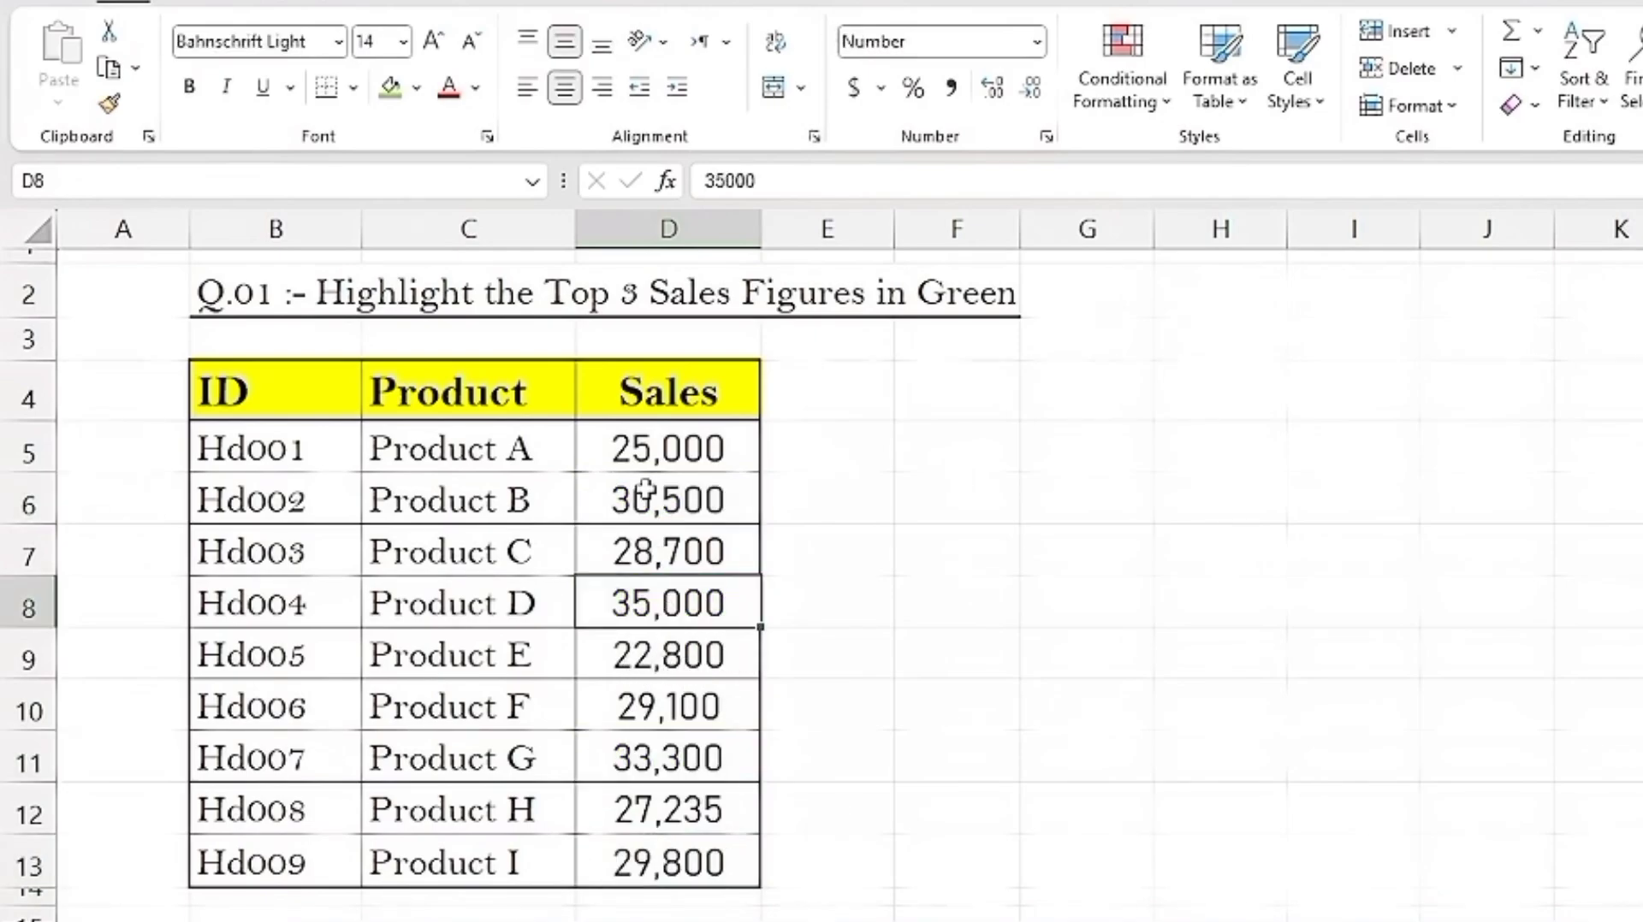
Step: Start a Top 10 Items conditional formatting rule on sales cells D5:D13 and set its rank count to 3
left_click(651, 464)
left_click_drag(684, 448, 723, 883)
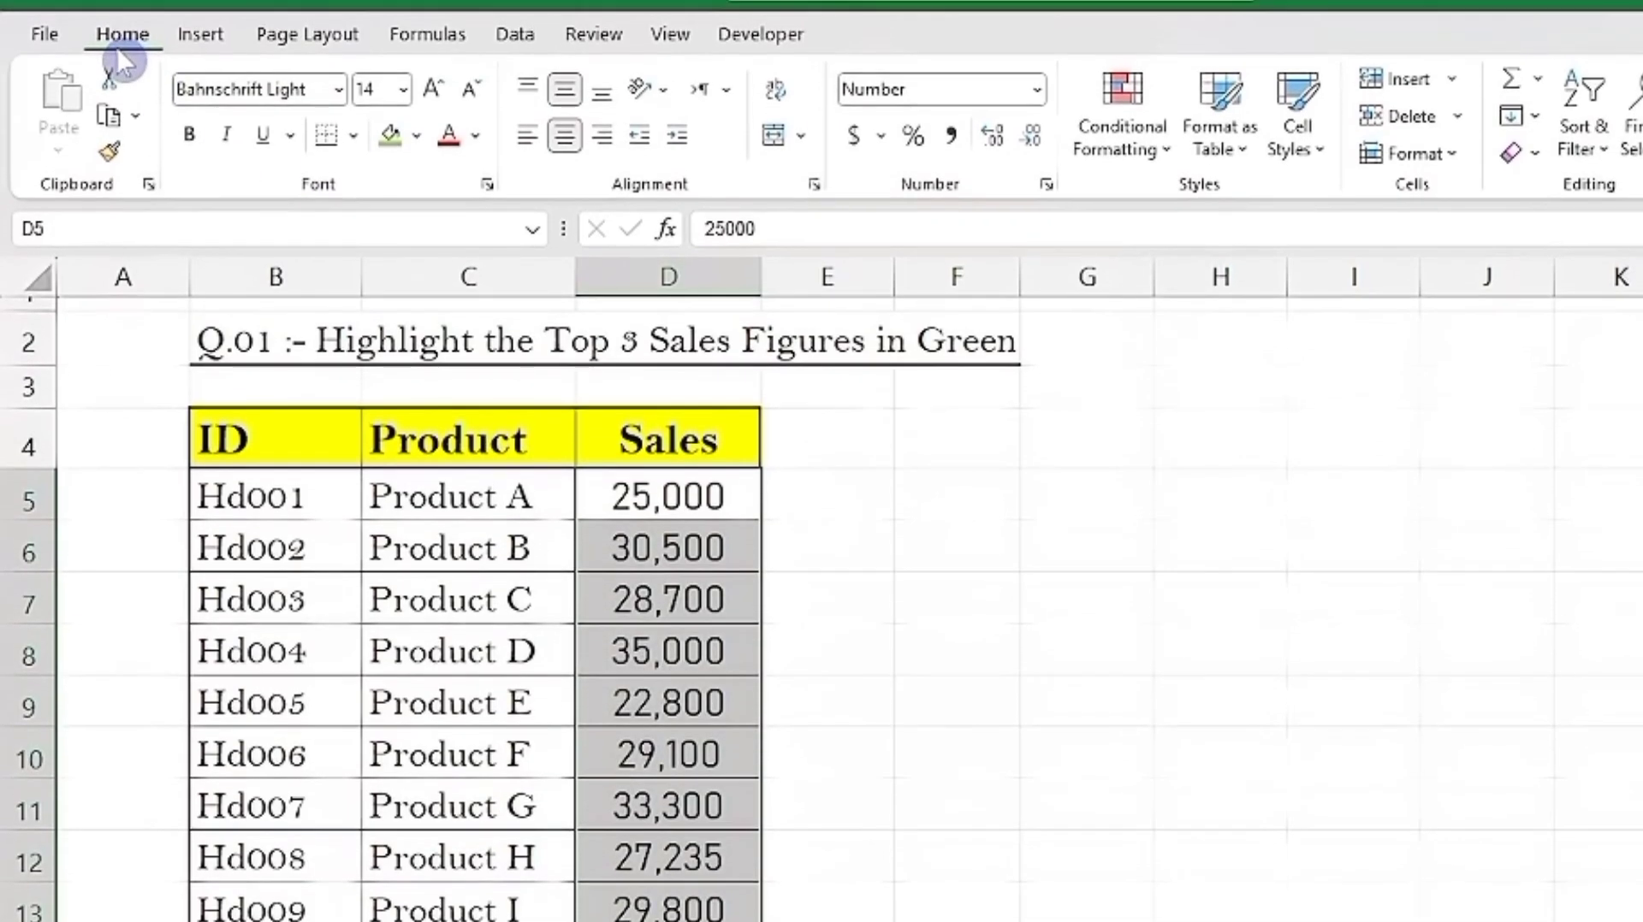
left_click(1120, 148)
mouse_move(1181, 270)
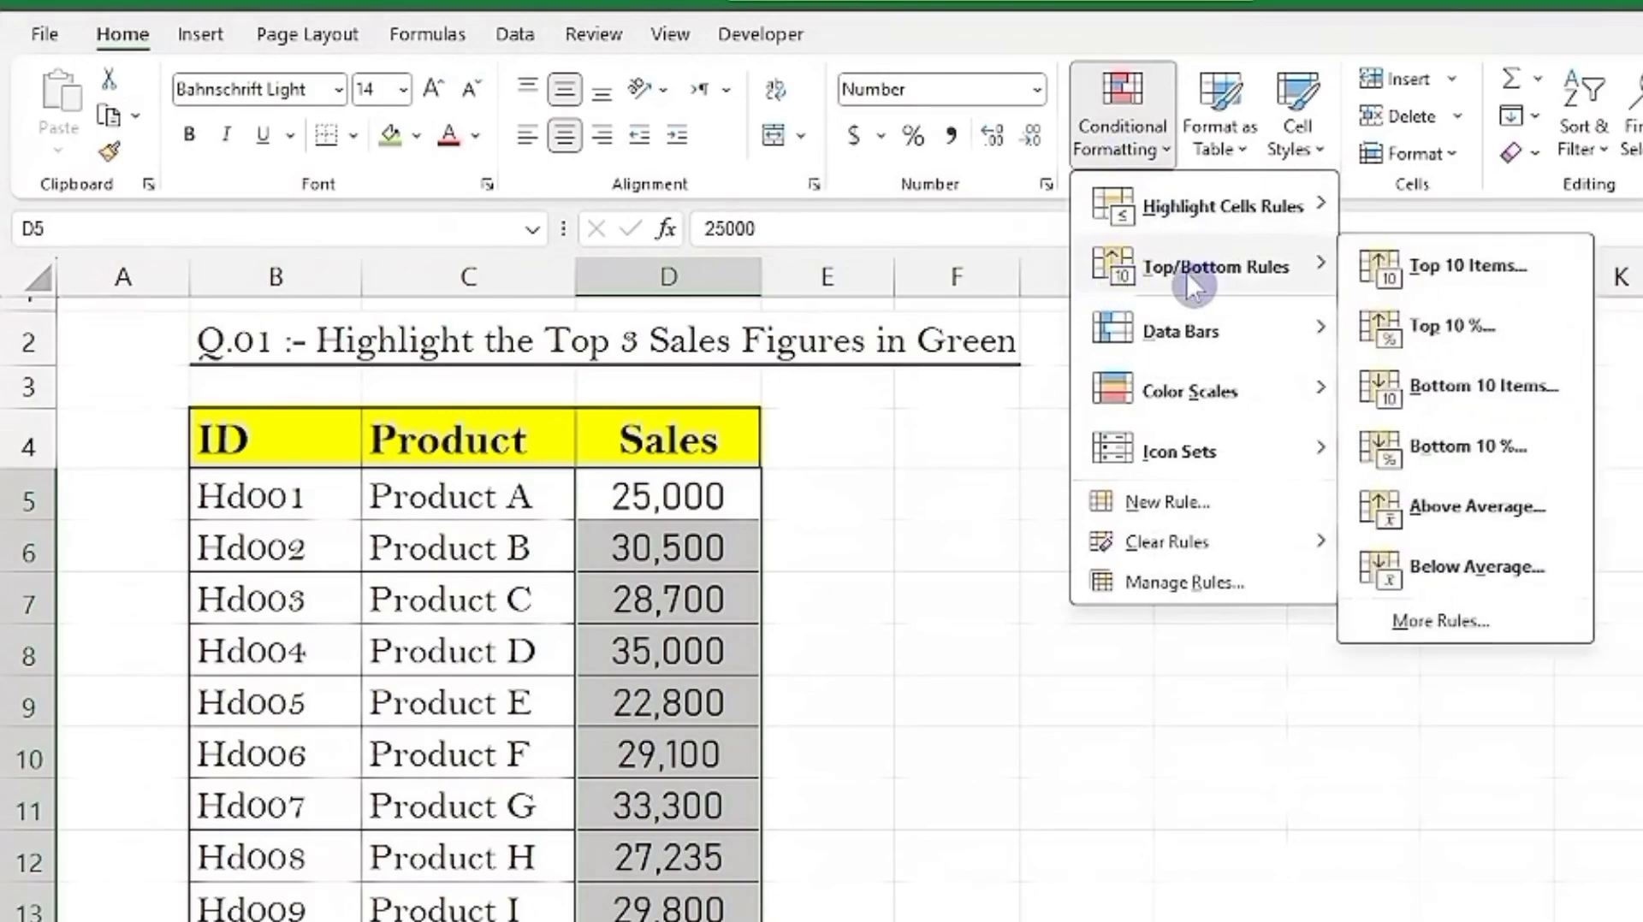
left_click(1501, 285)
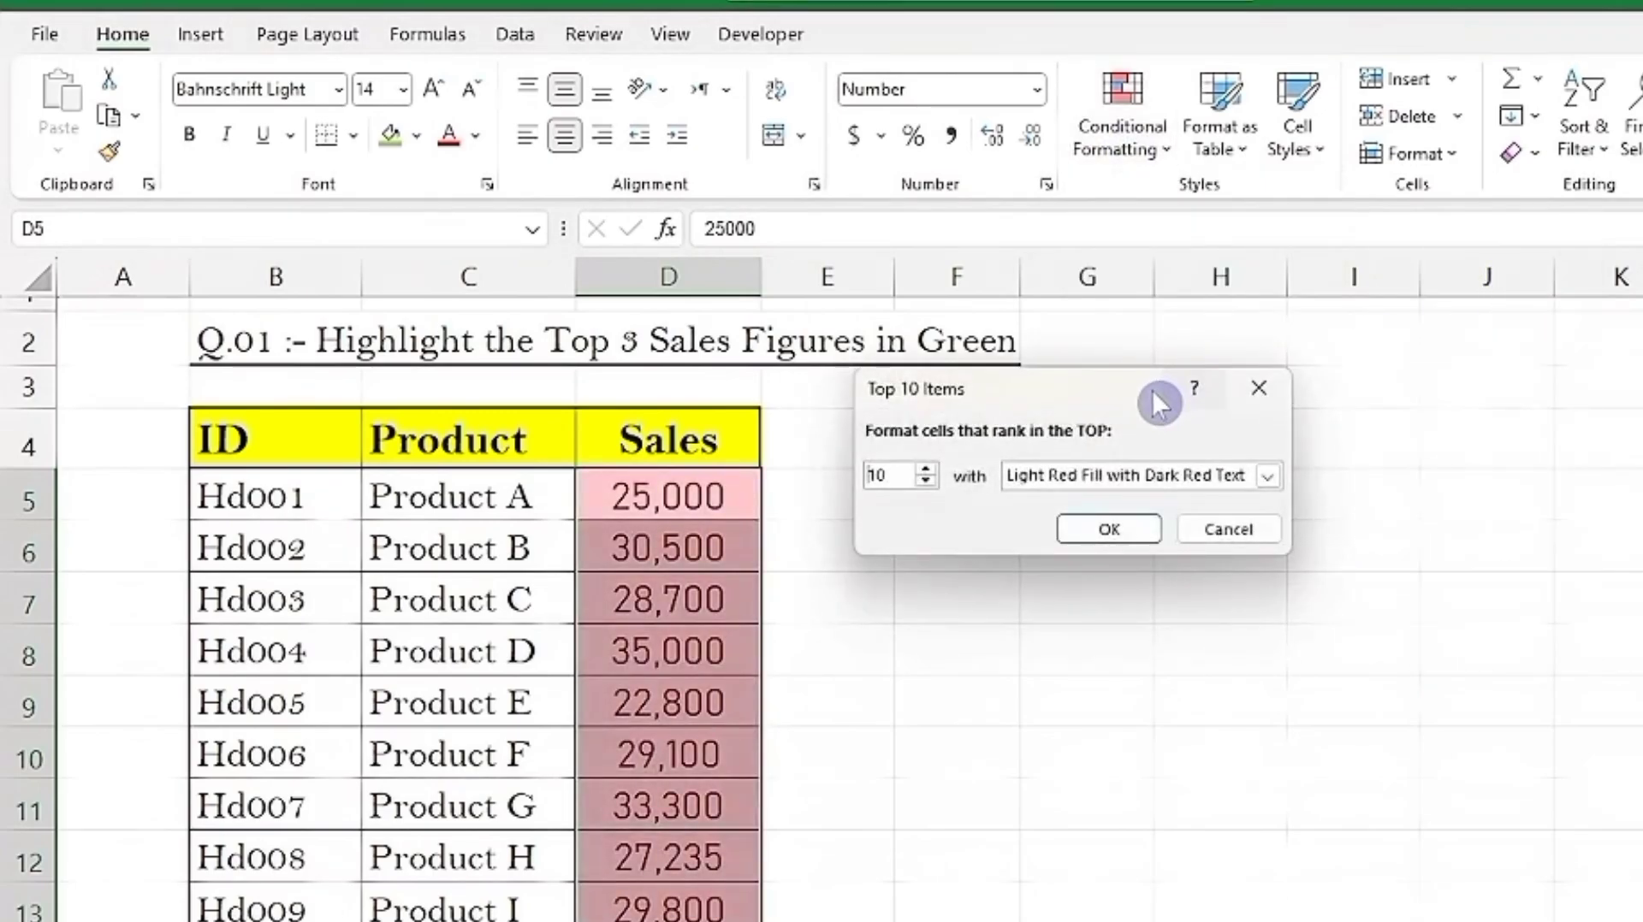
left_click_drag(1158, 403, 1001, 351)
left_click_drag(730, 422, 647, 428)
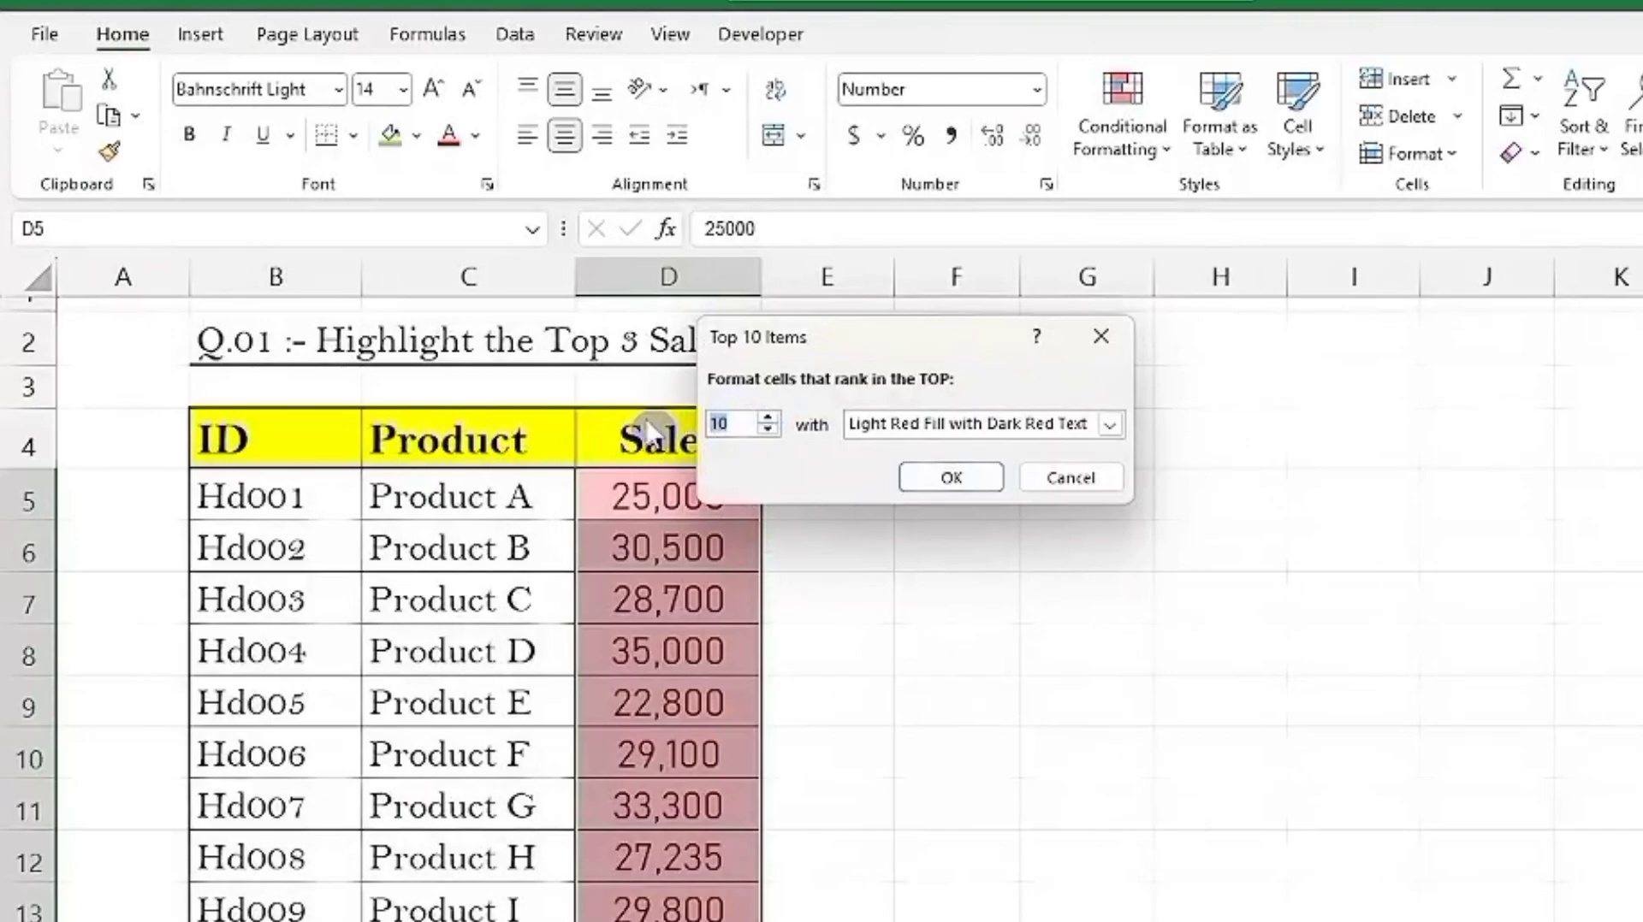
type("03")
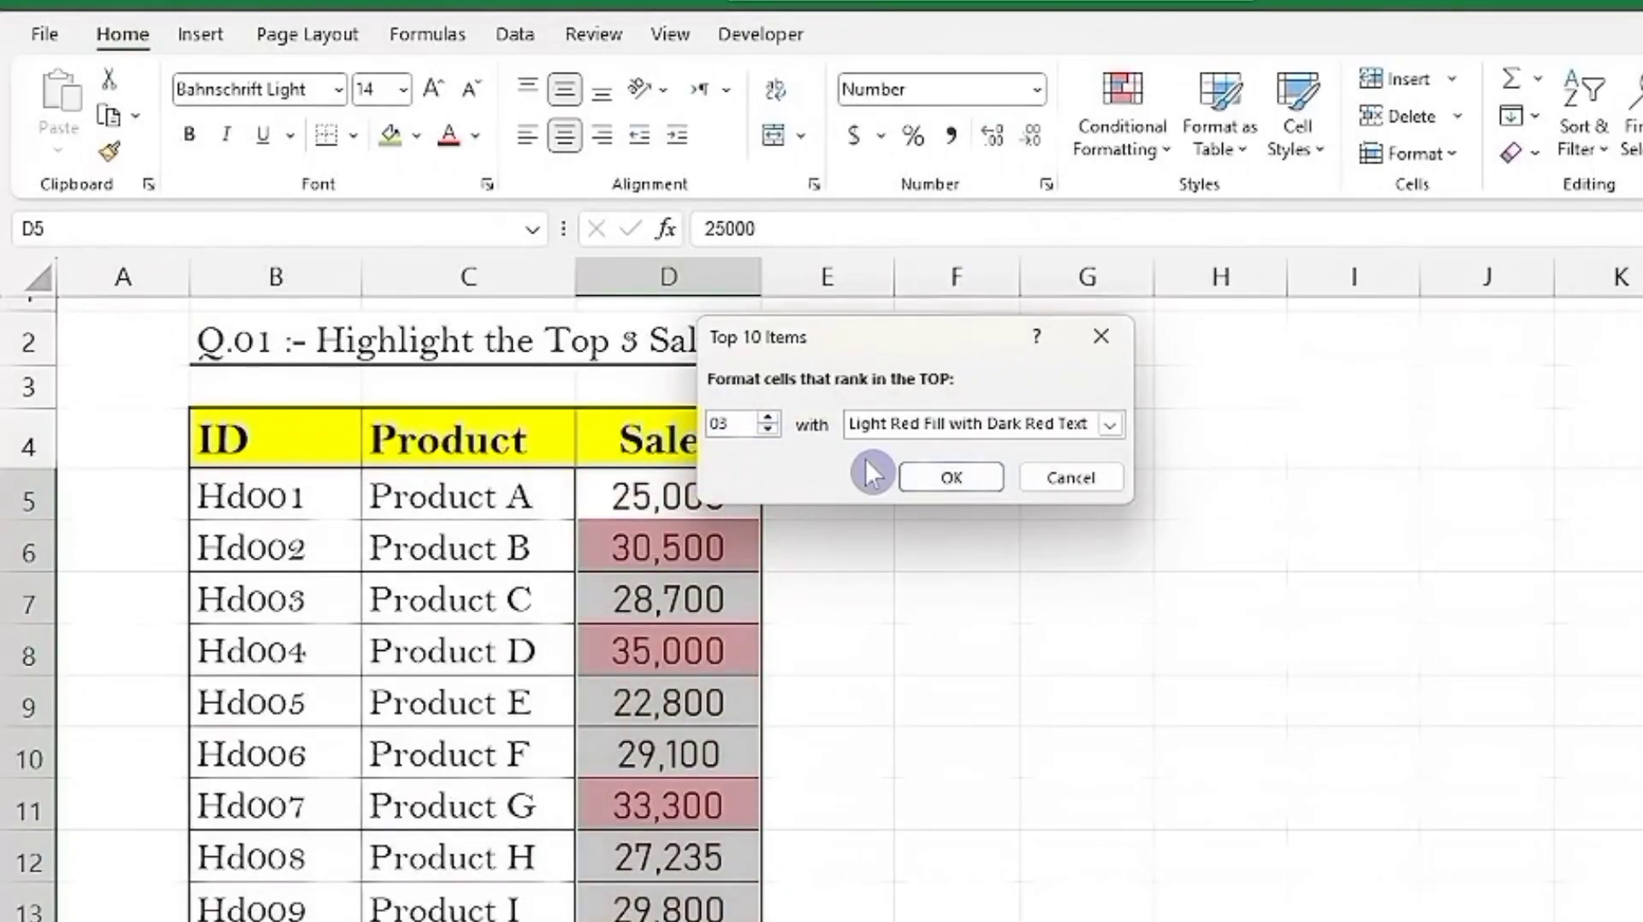
Step: Give the top-items rule a custom format with a light green background fill and apply it
left_click(1034, 424)
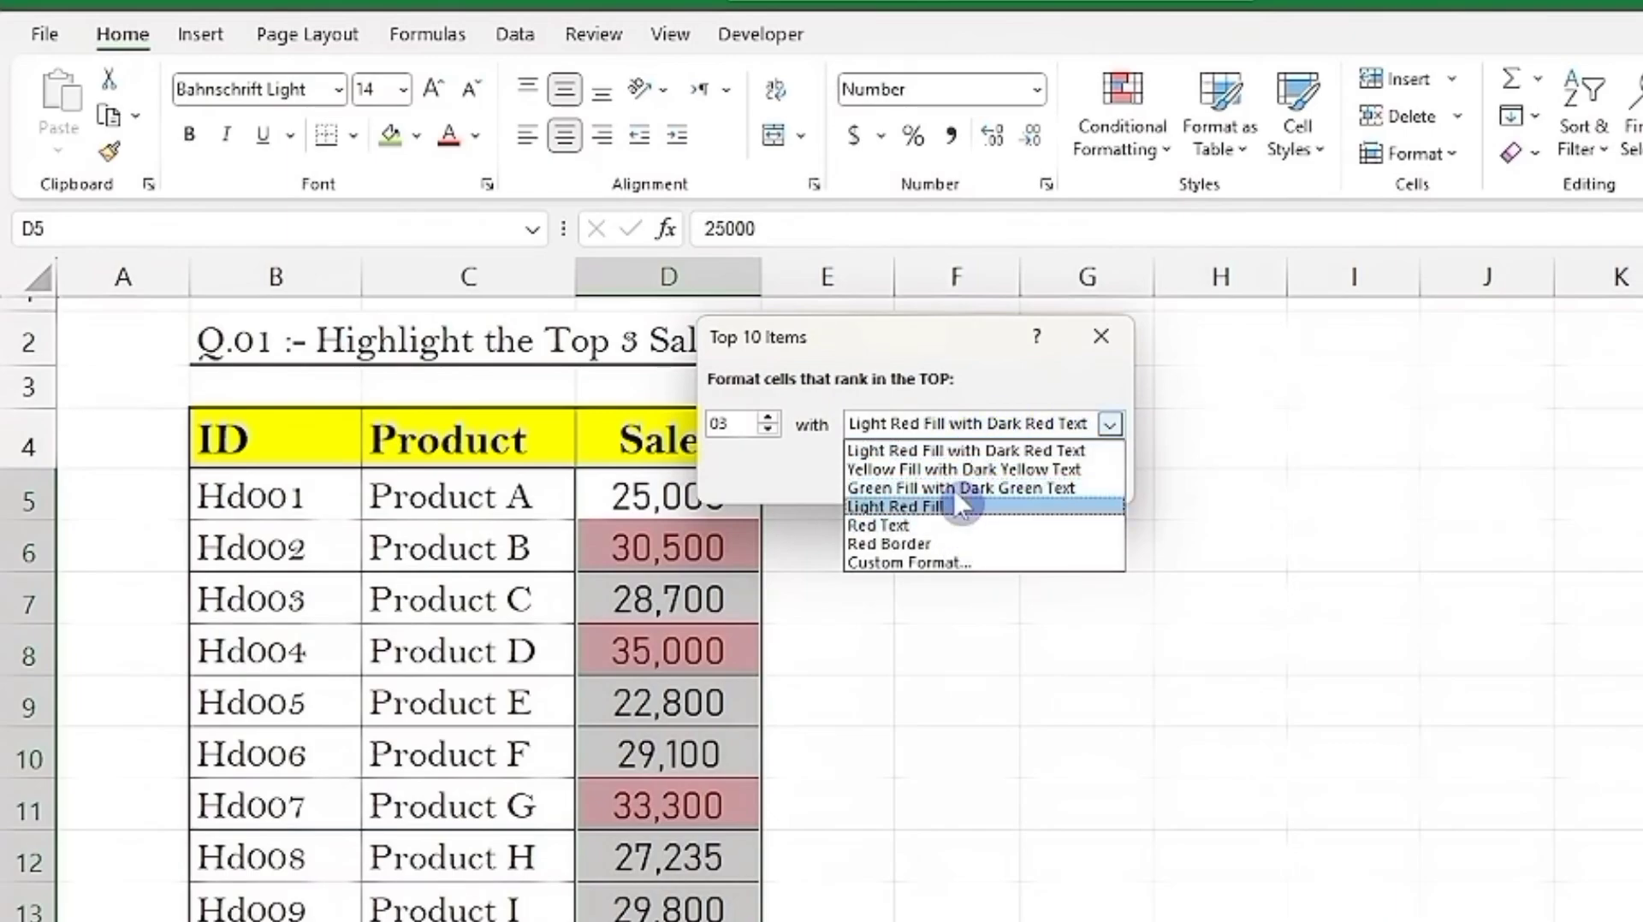
left_click(903, 565)
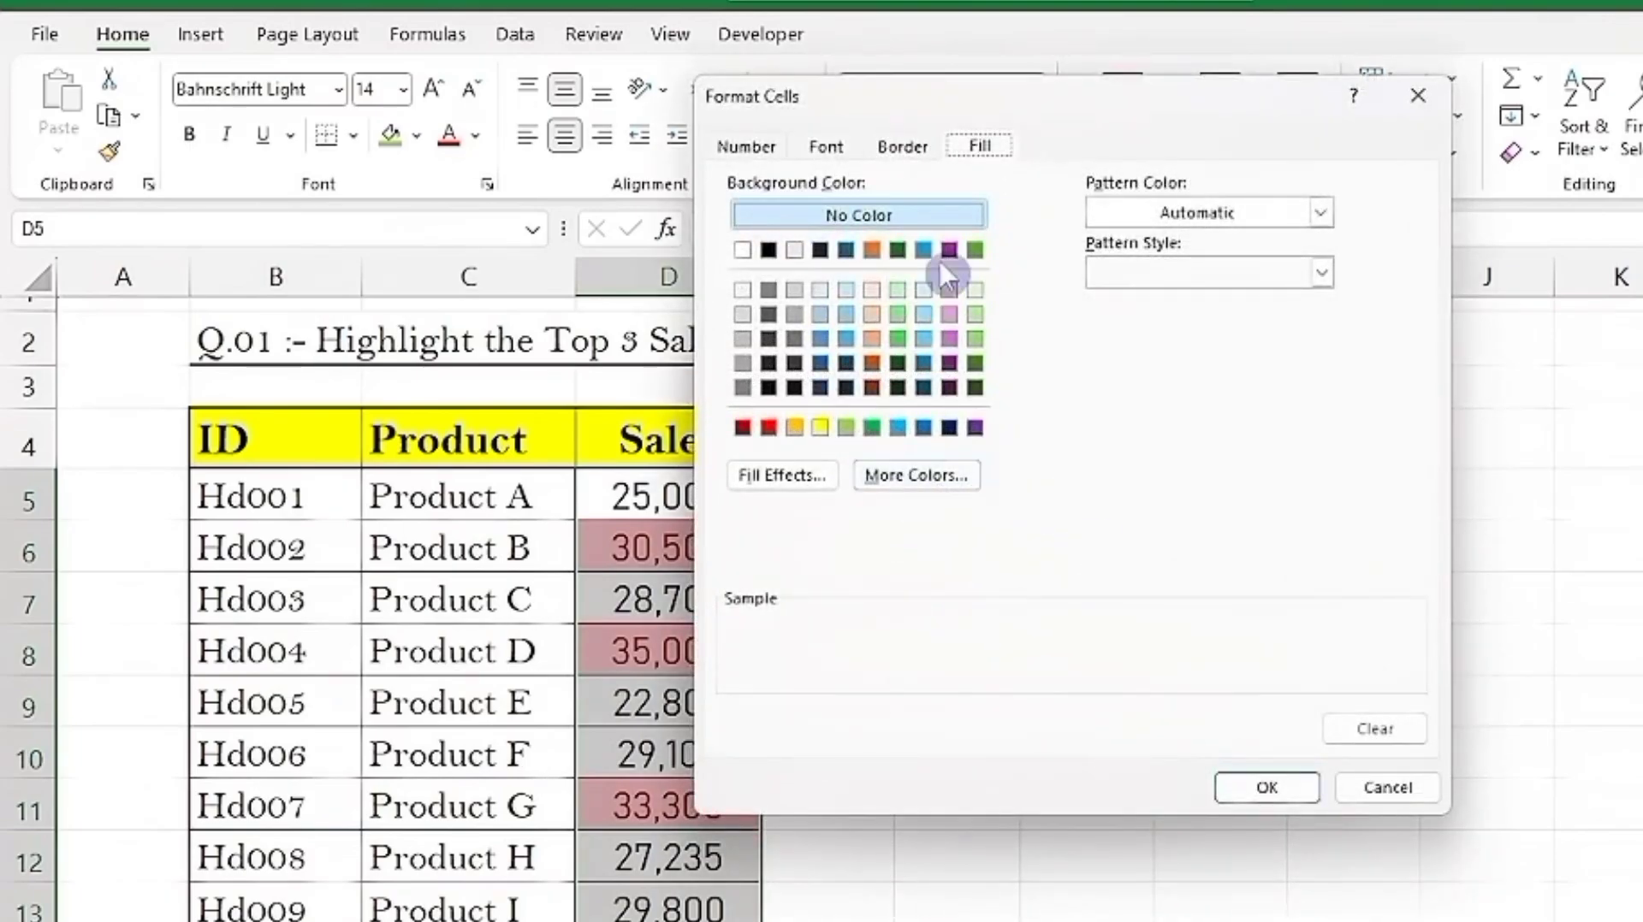
left_click(975, 154)
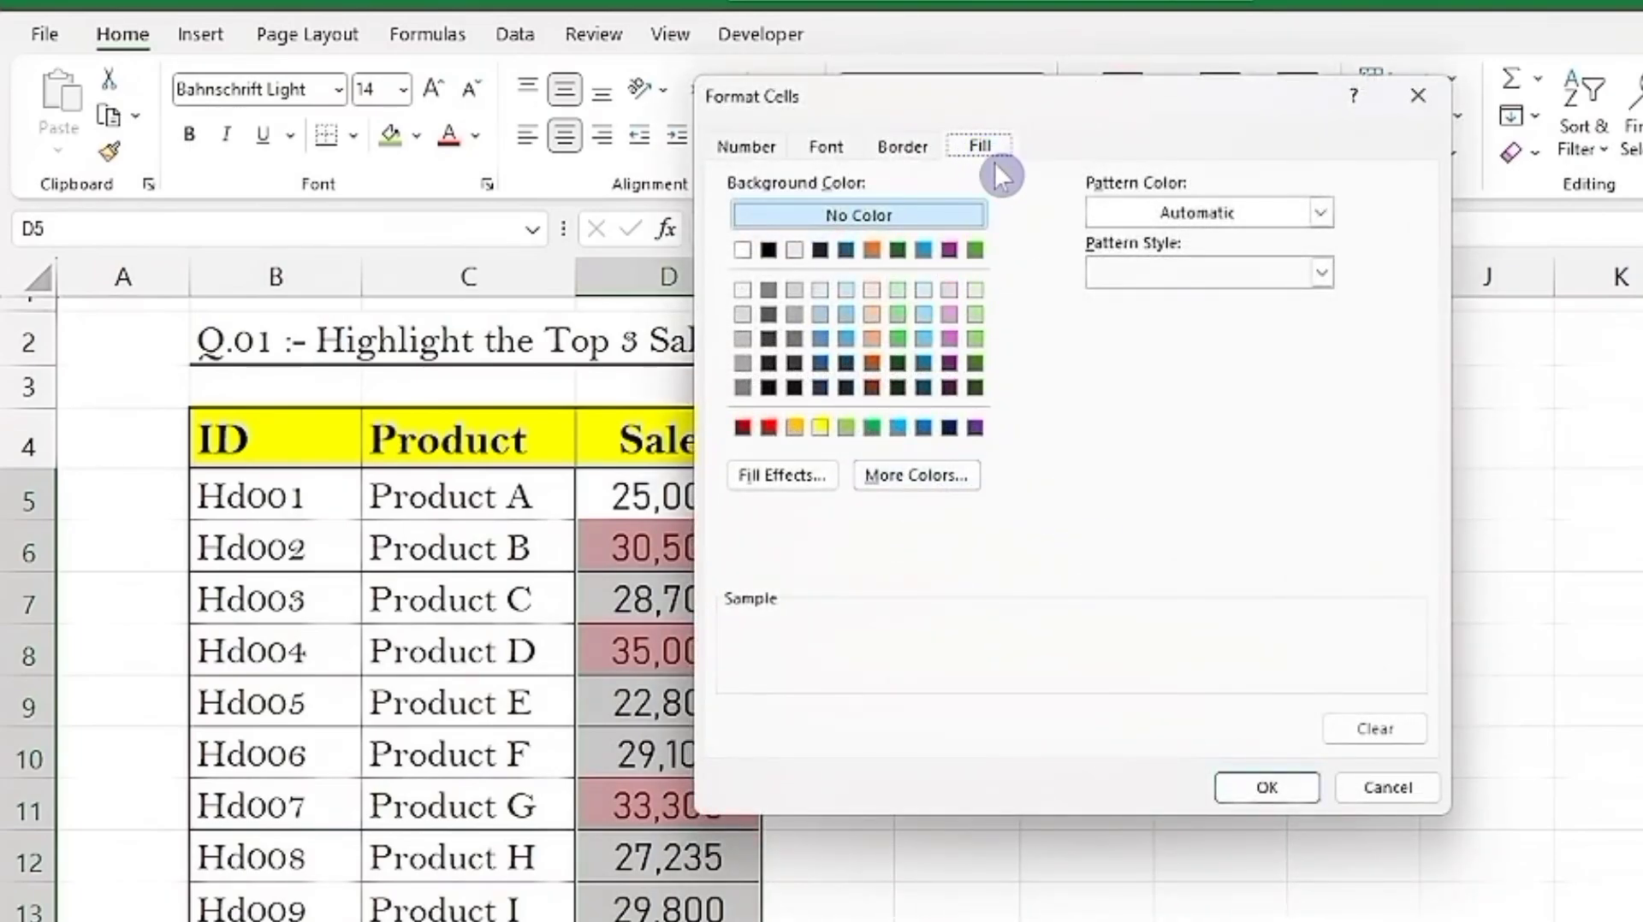
left_click(845, 427)
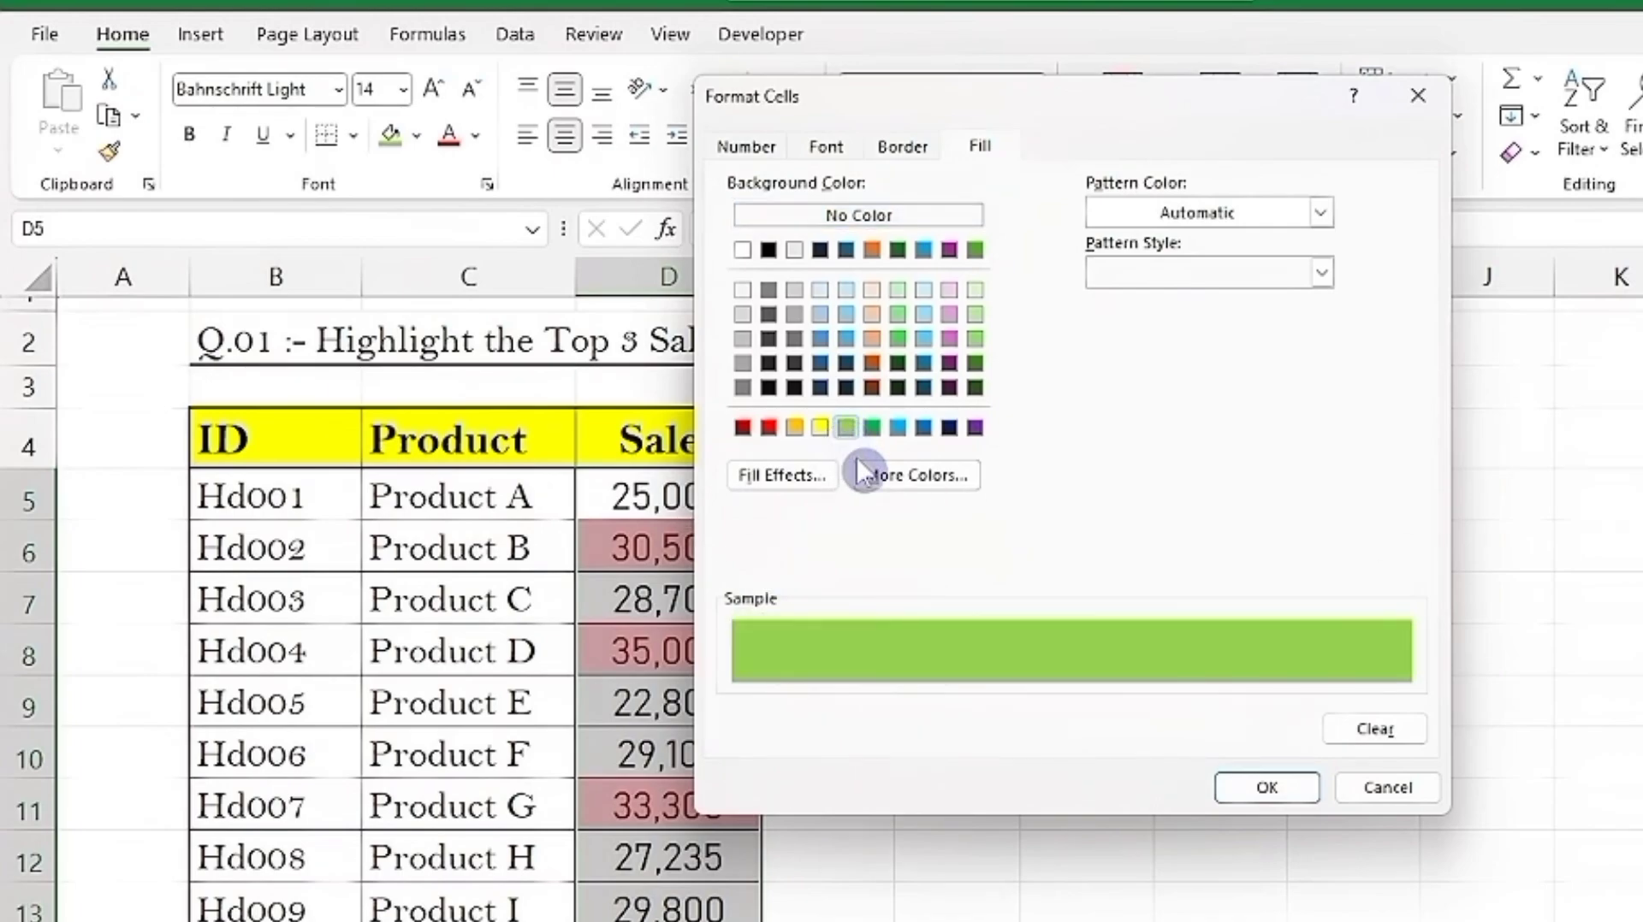
left_click(1270, 791)
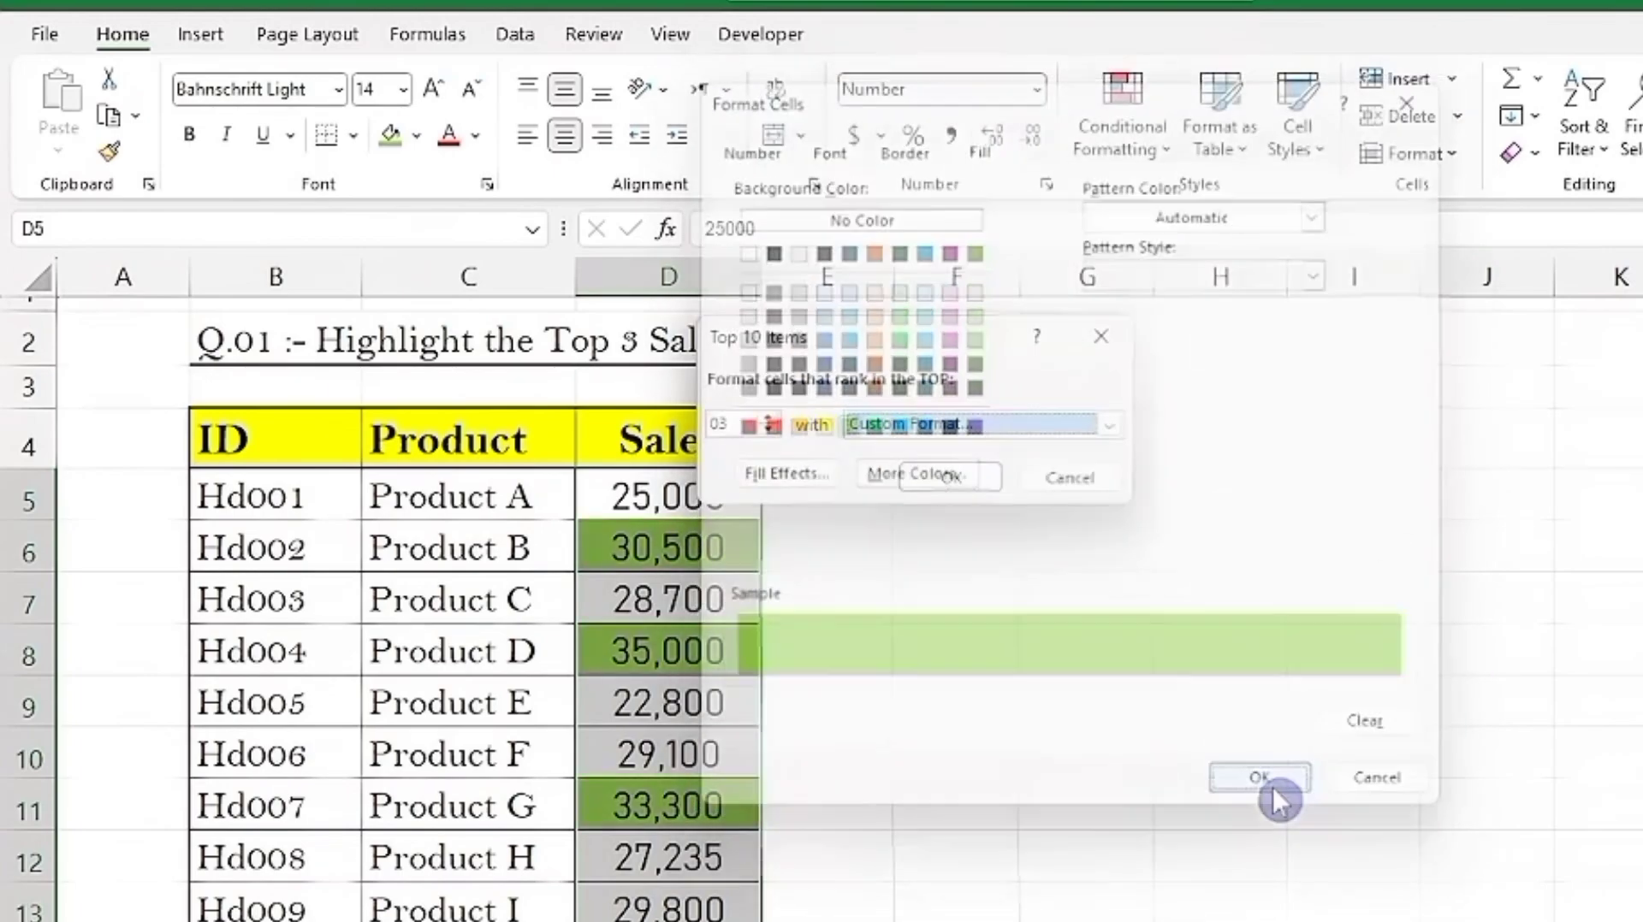
left_click(934, 472)
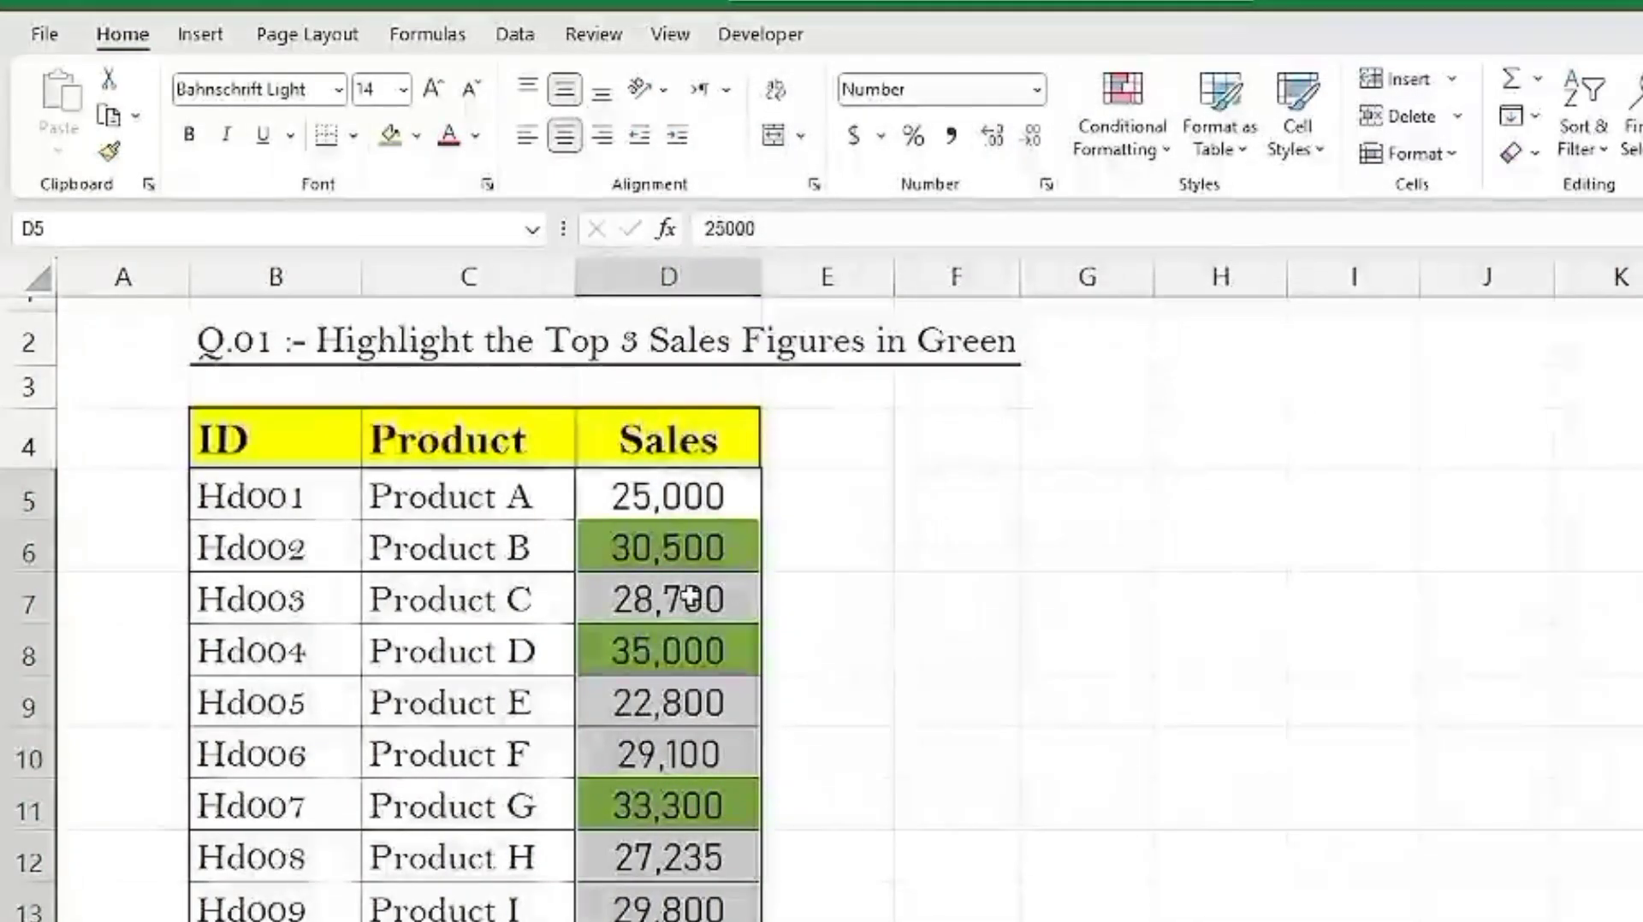
Step: Set Product I's sales figure in D13 to 41000 to test the highlighting rule
left_click(674, 507)
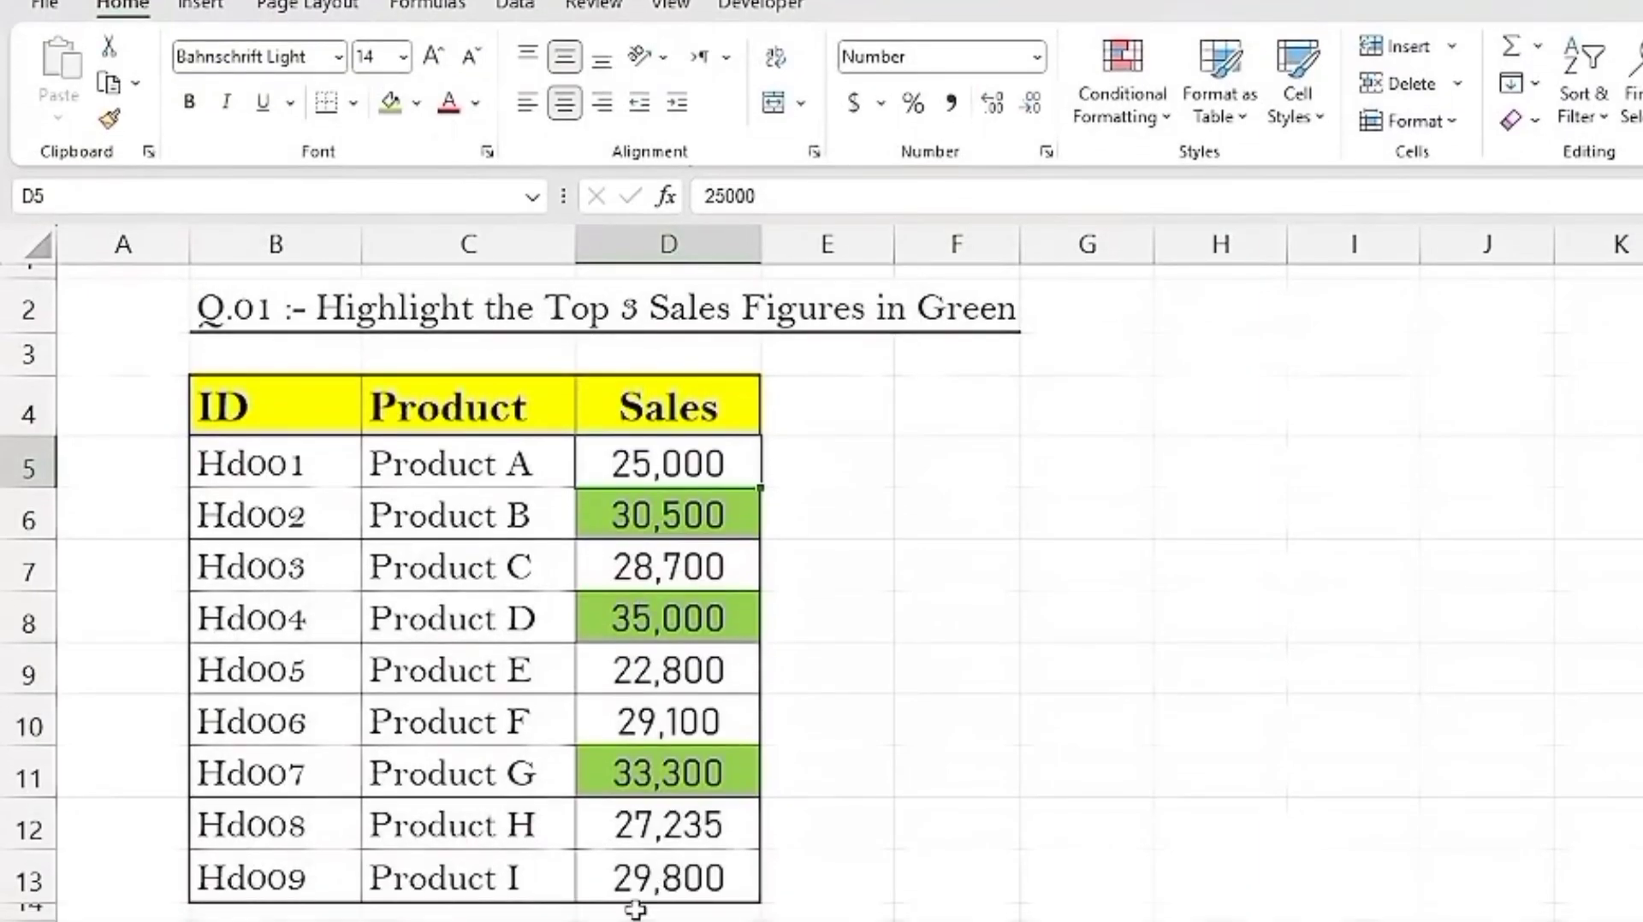
left_click(637, 907)
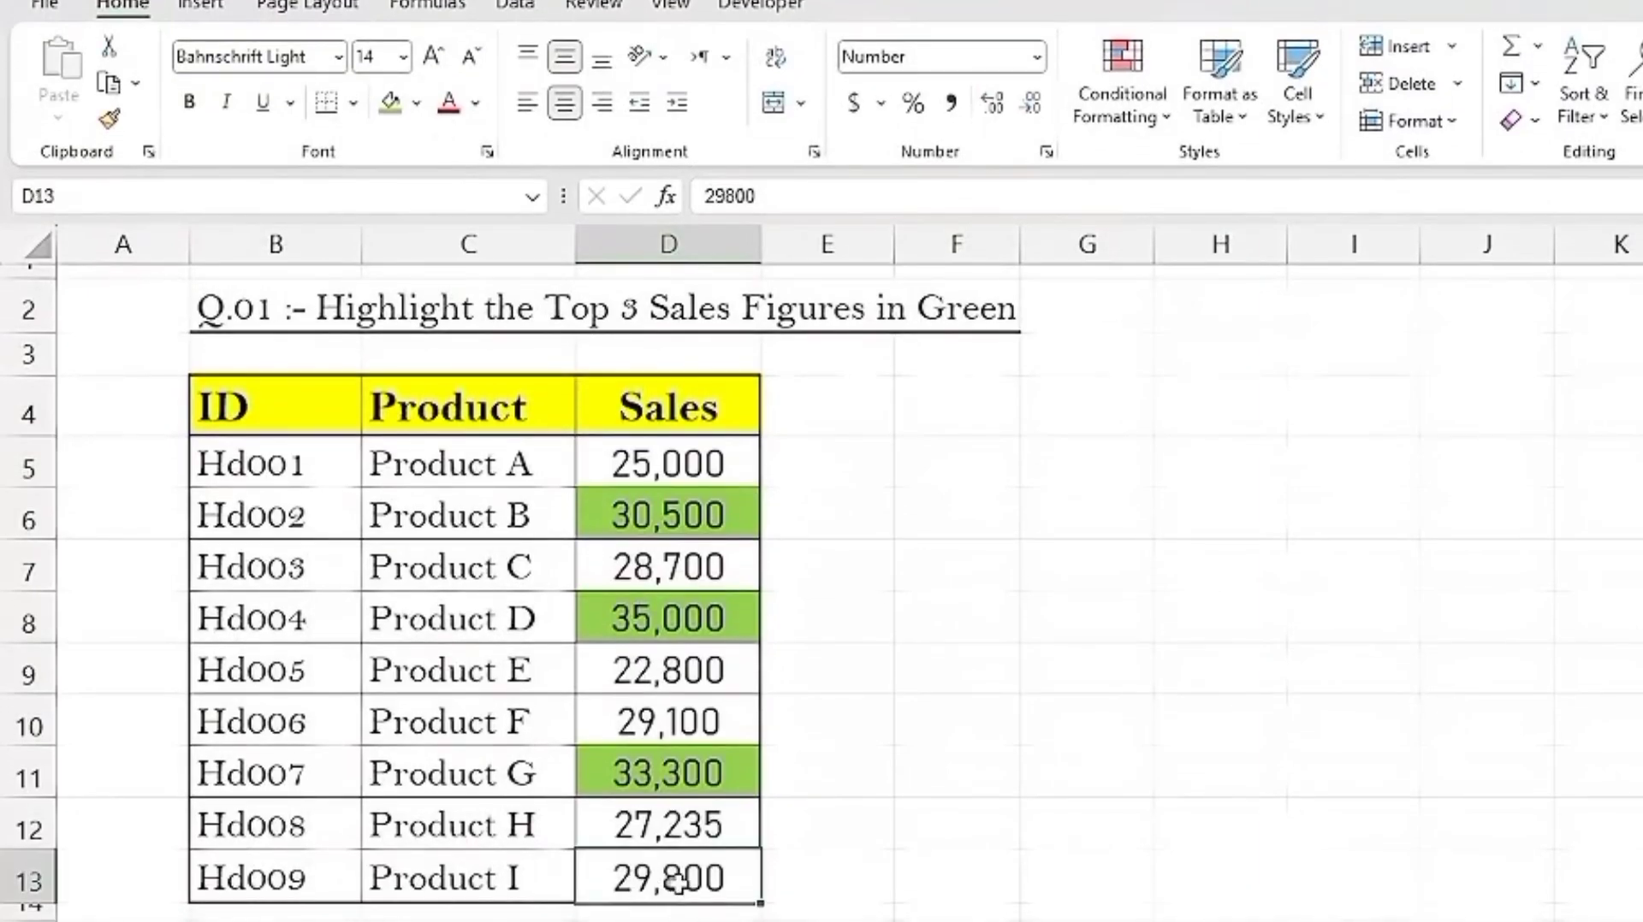
type("41000")
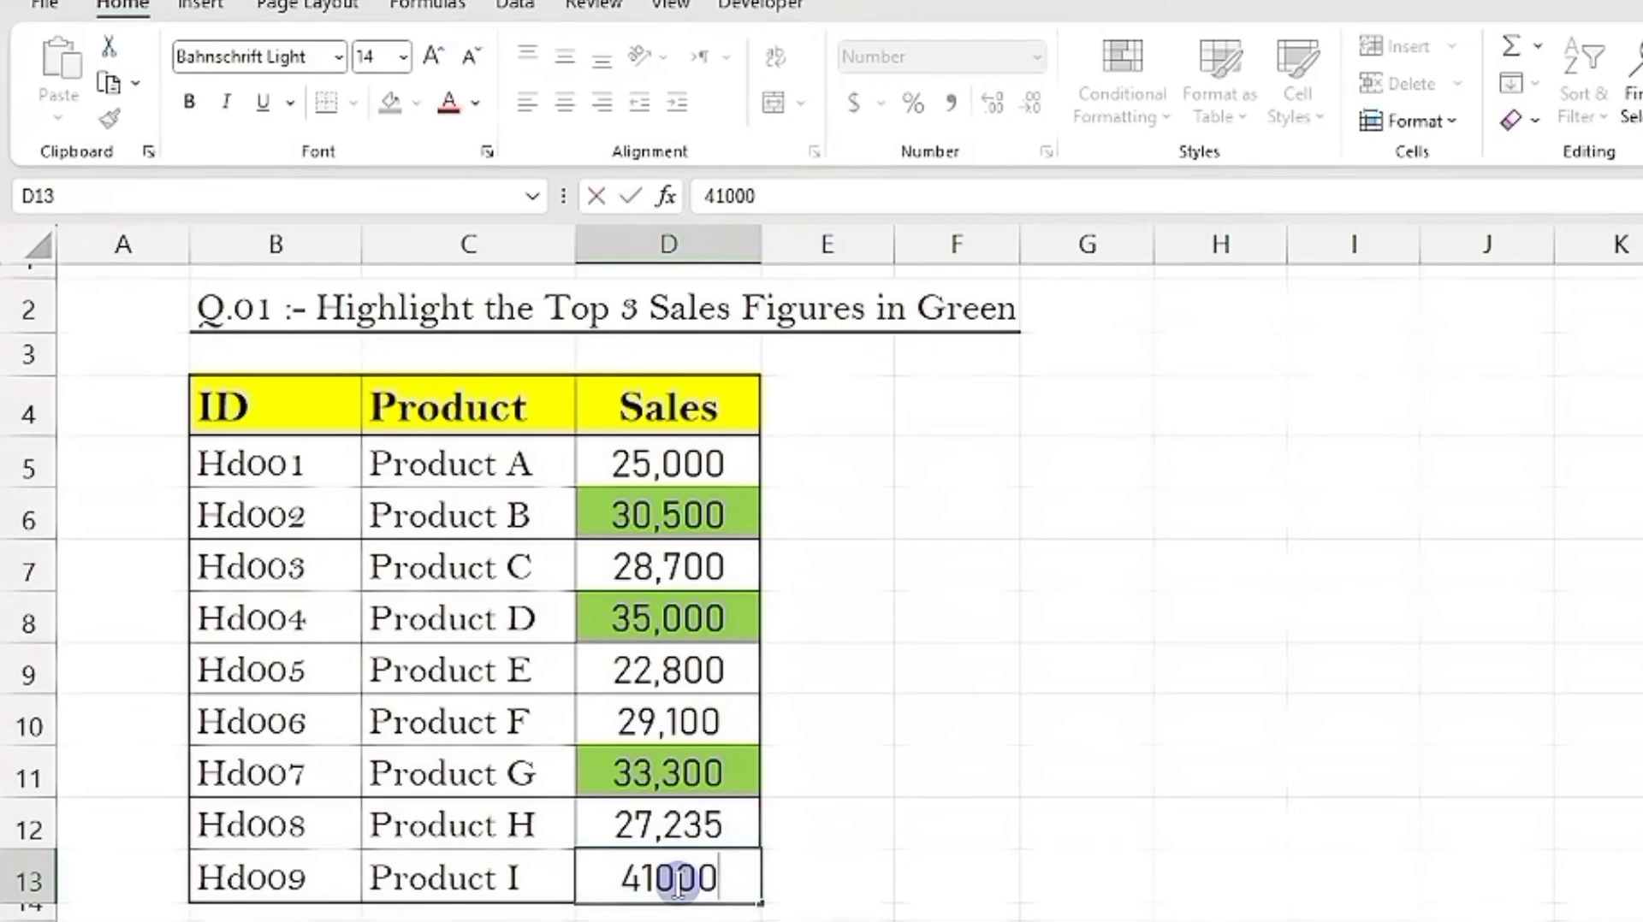
key("Return")
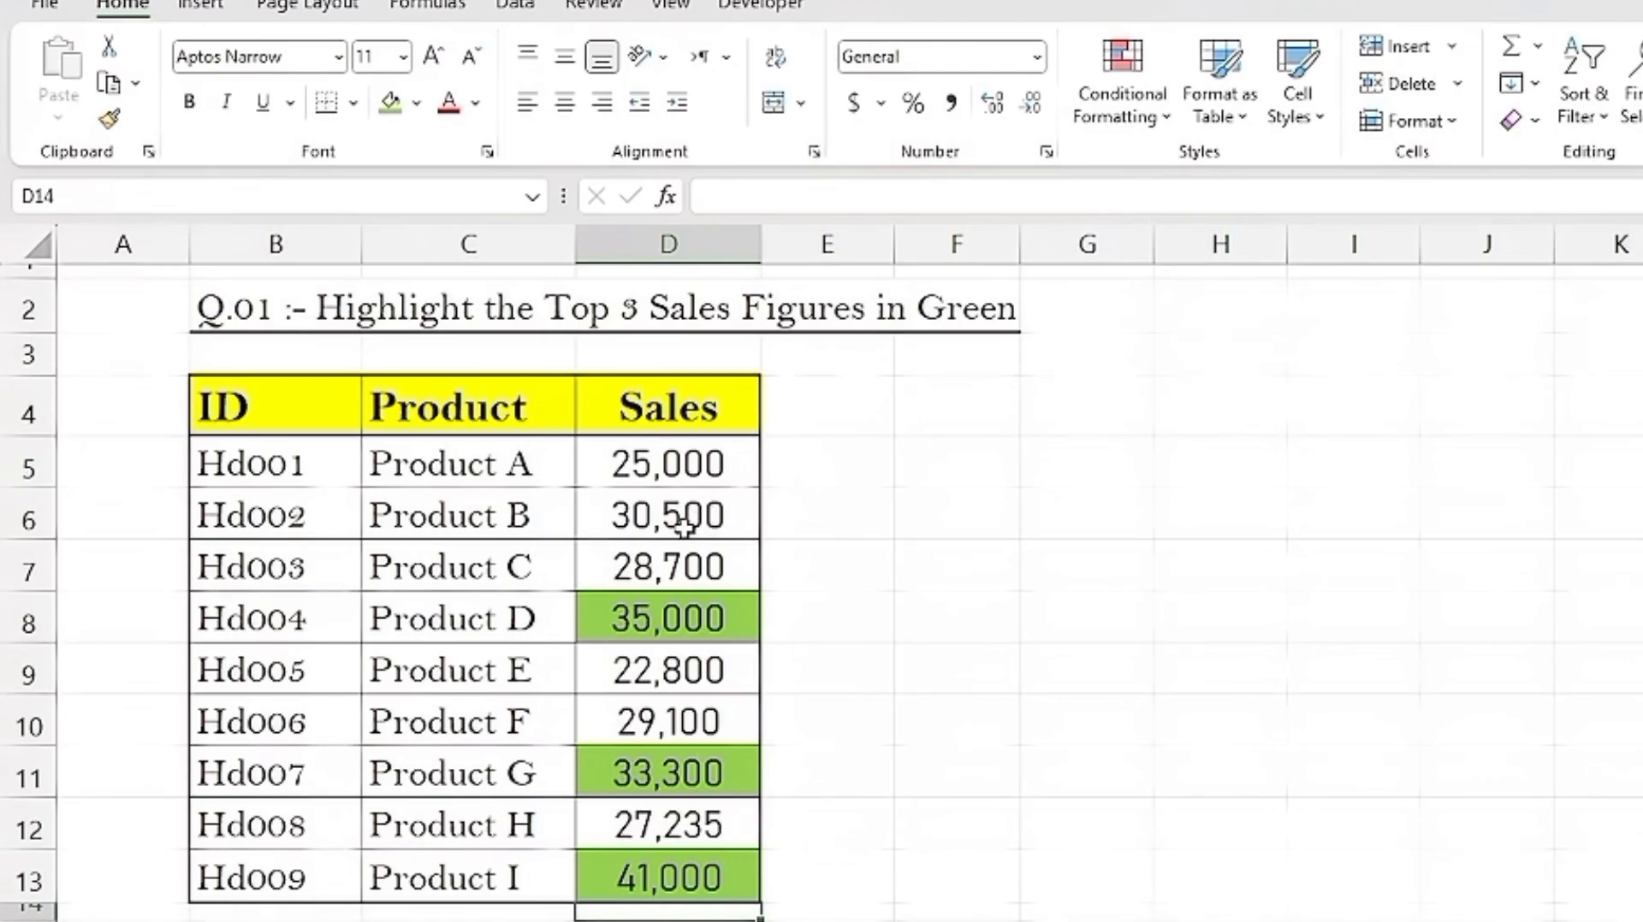
left_click(691, 888)
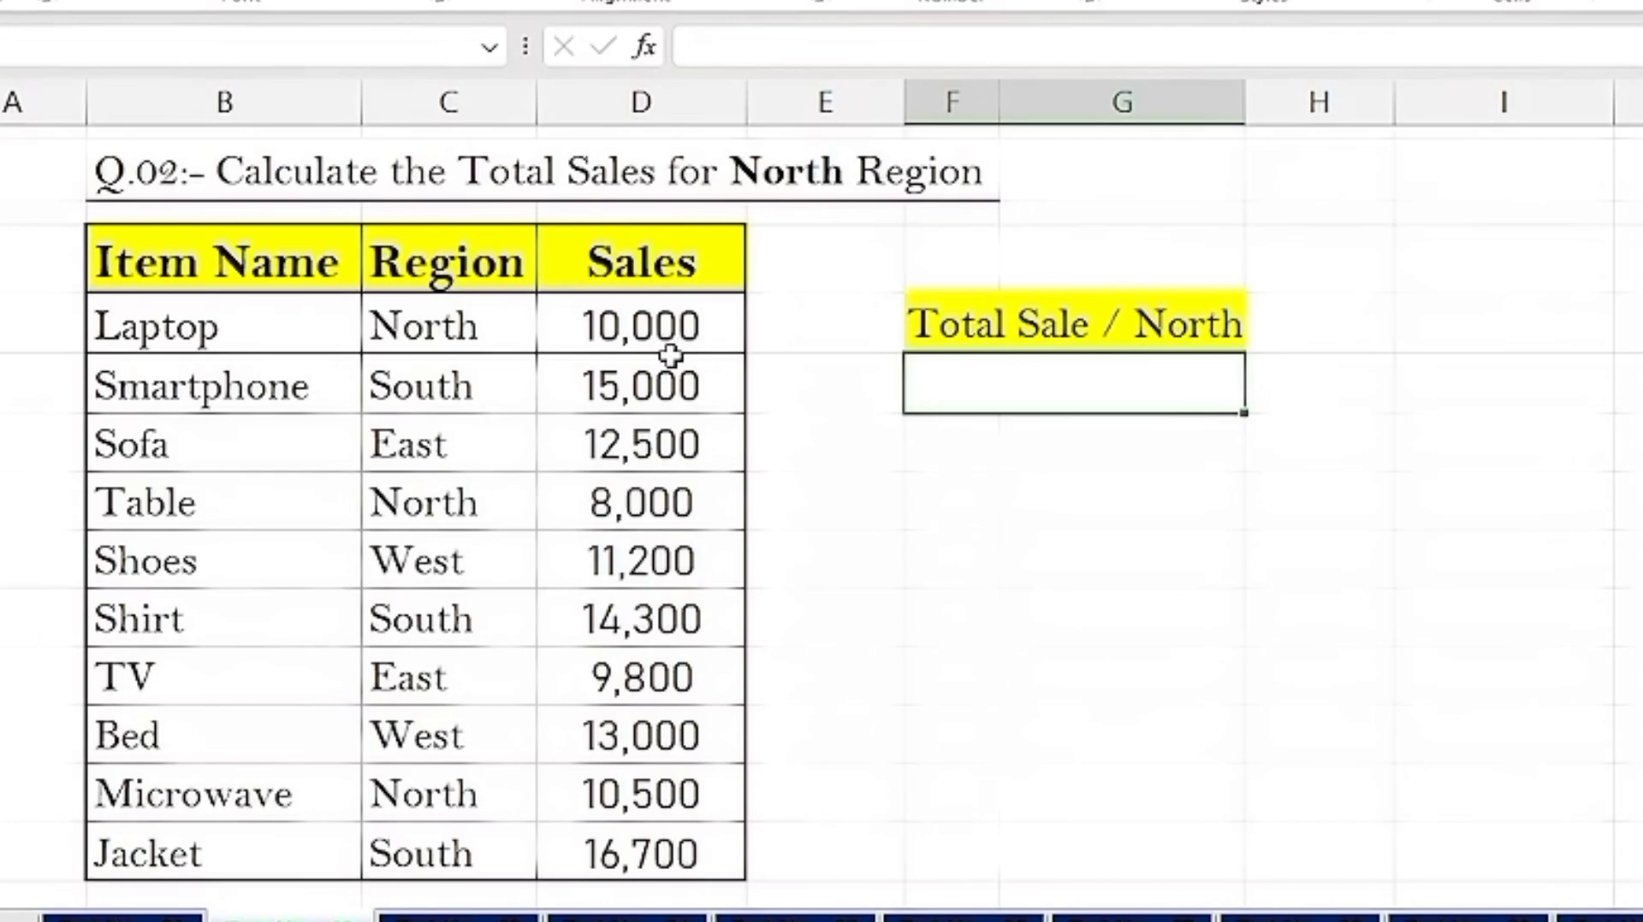
Step: Calculate the North region's total sales in F6 with the formula =SUMIF(C5:C14,C5,D5:D14)
left_click(1038, 393)
double_click(1102, 392)
type("=sumif")
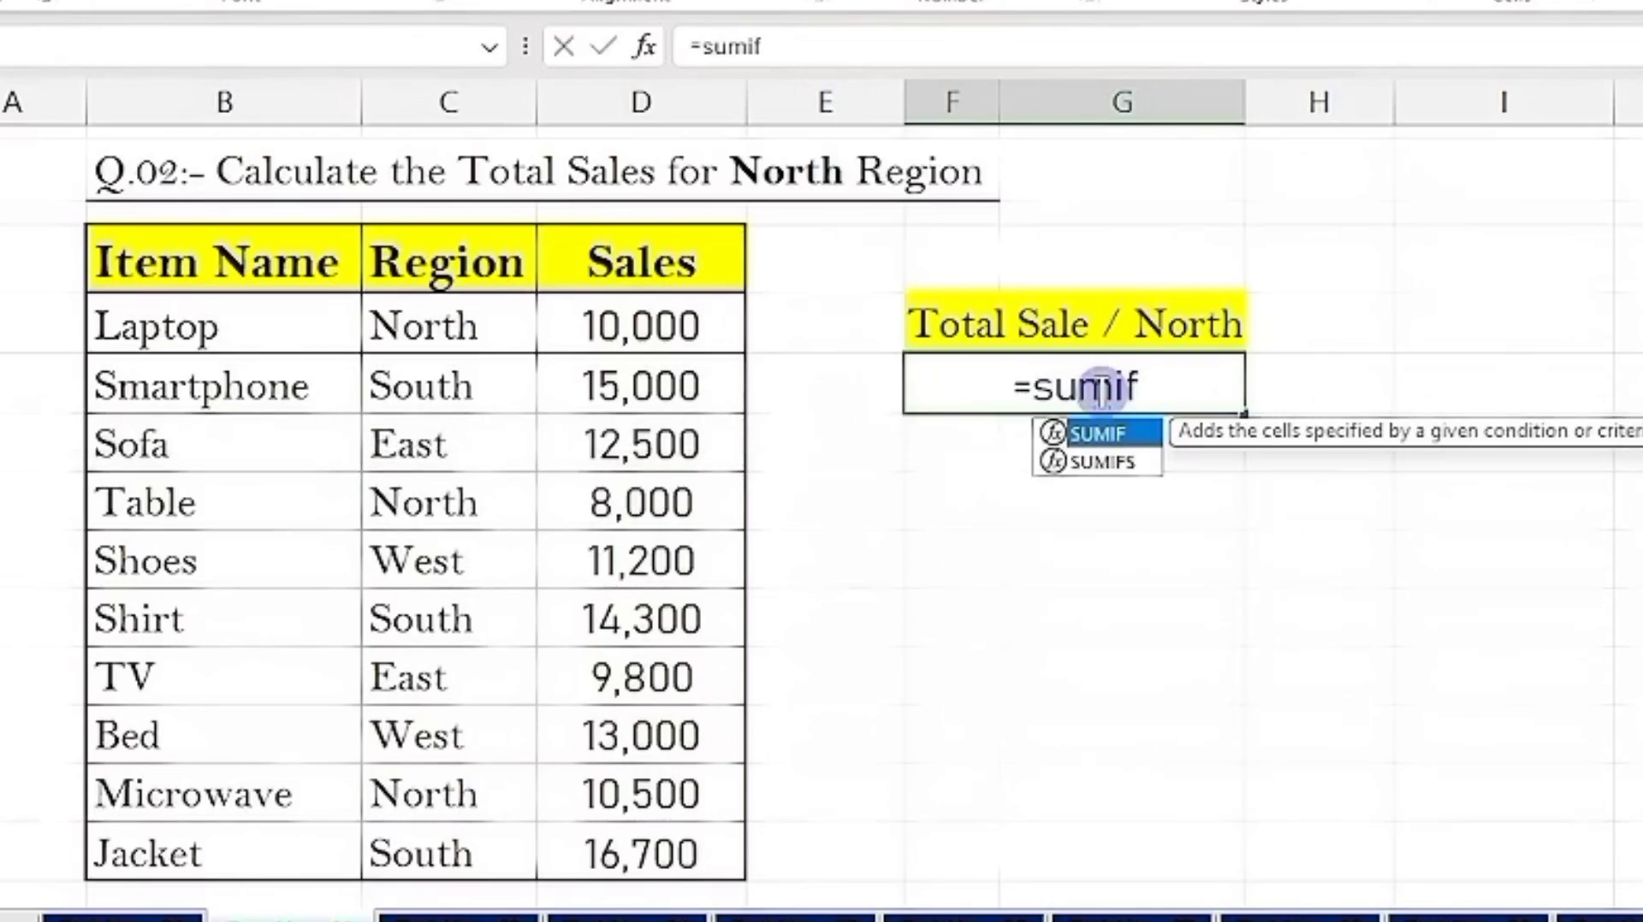
key("Tab")
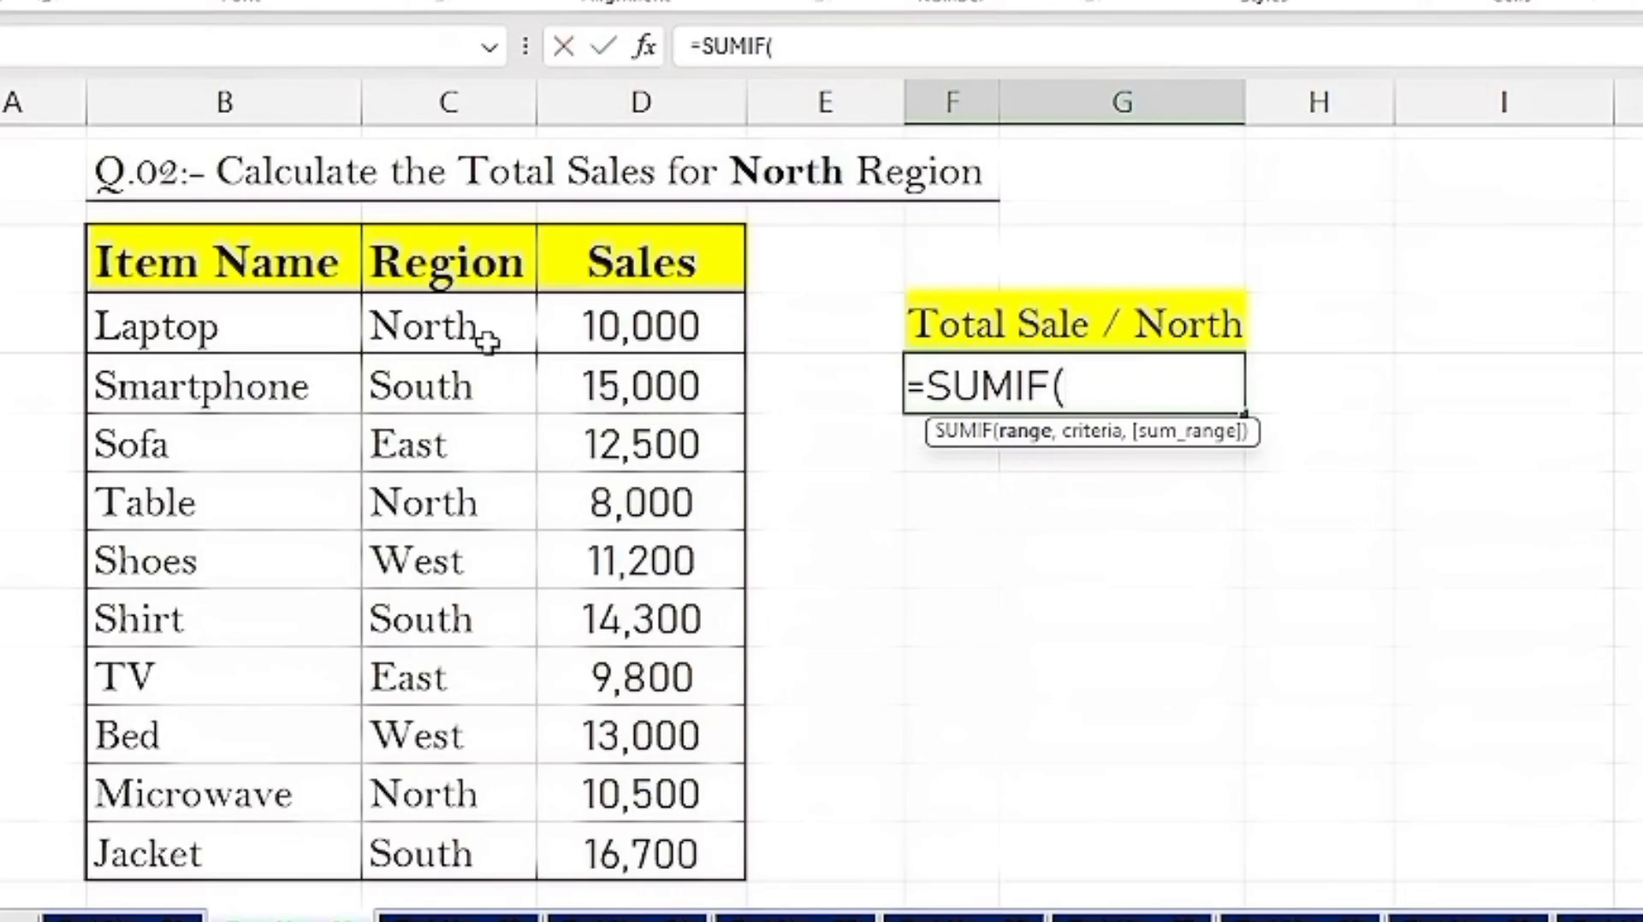
left_click_drag(488, 337, 471, 849)
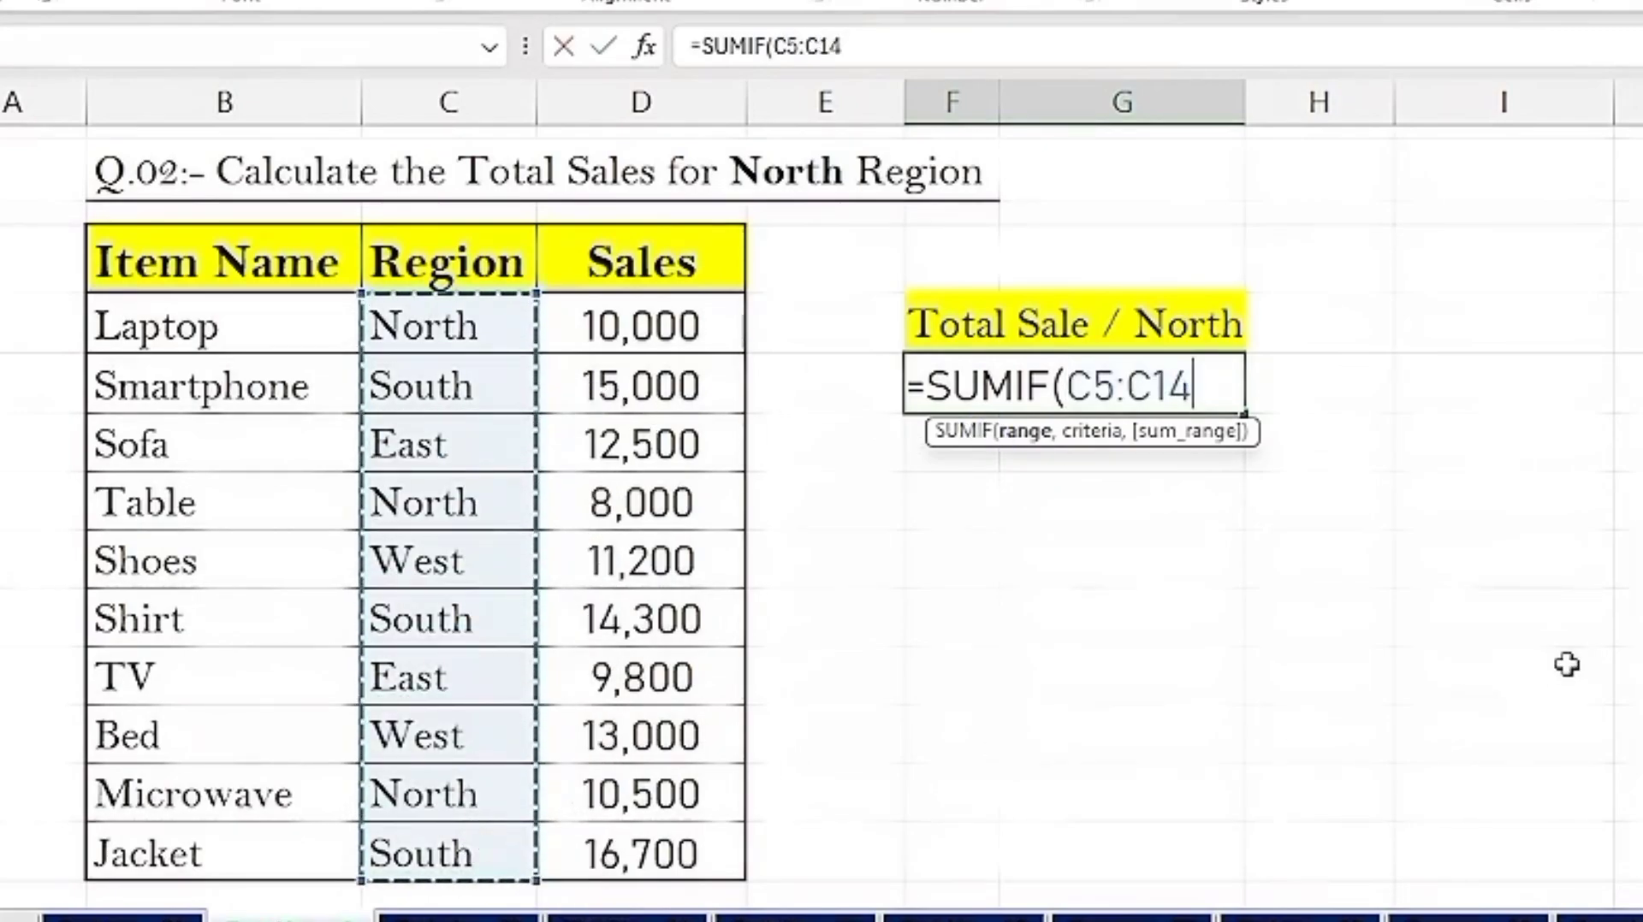
type(",")
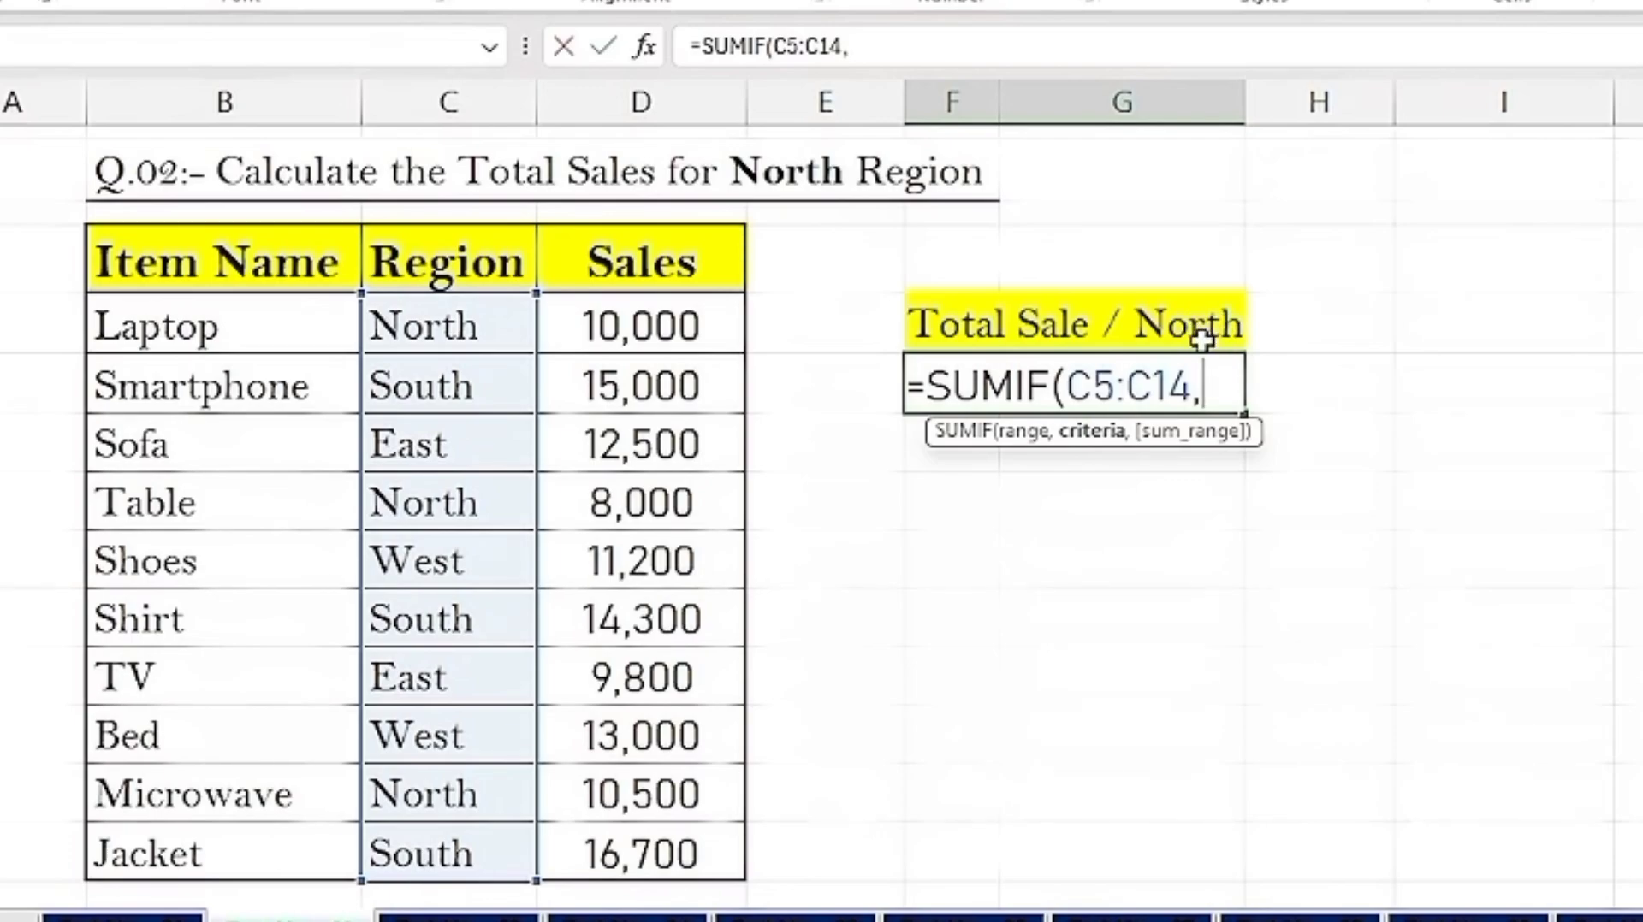
left_click(462, 328)
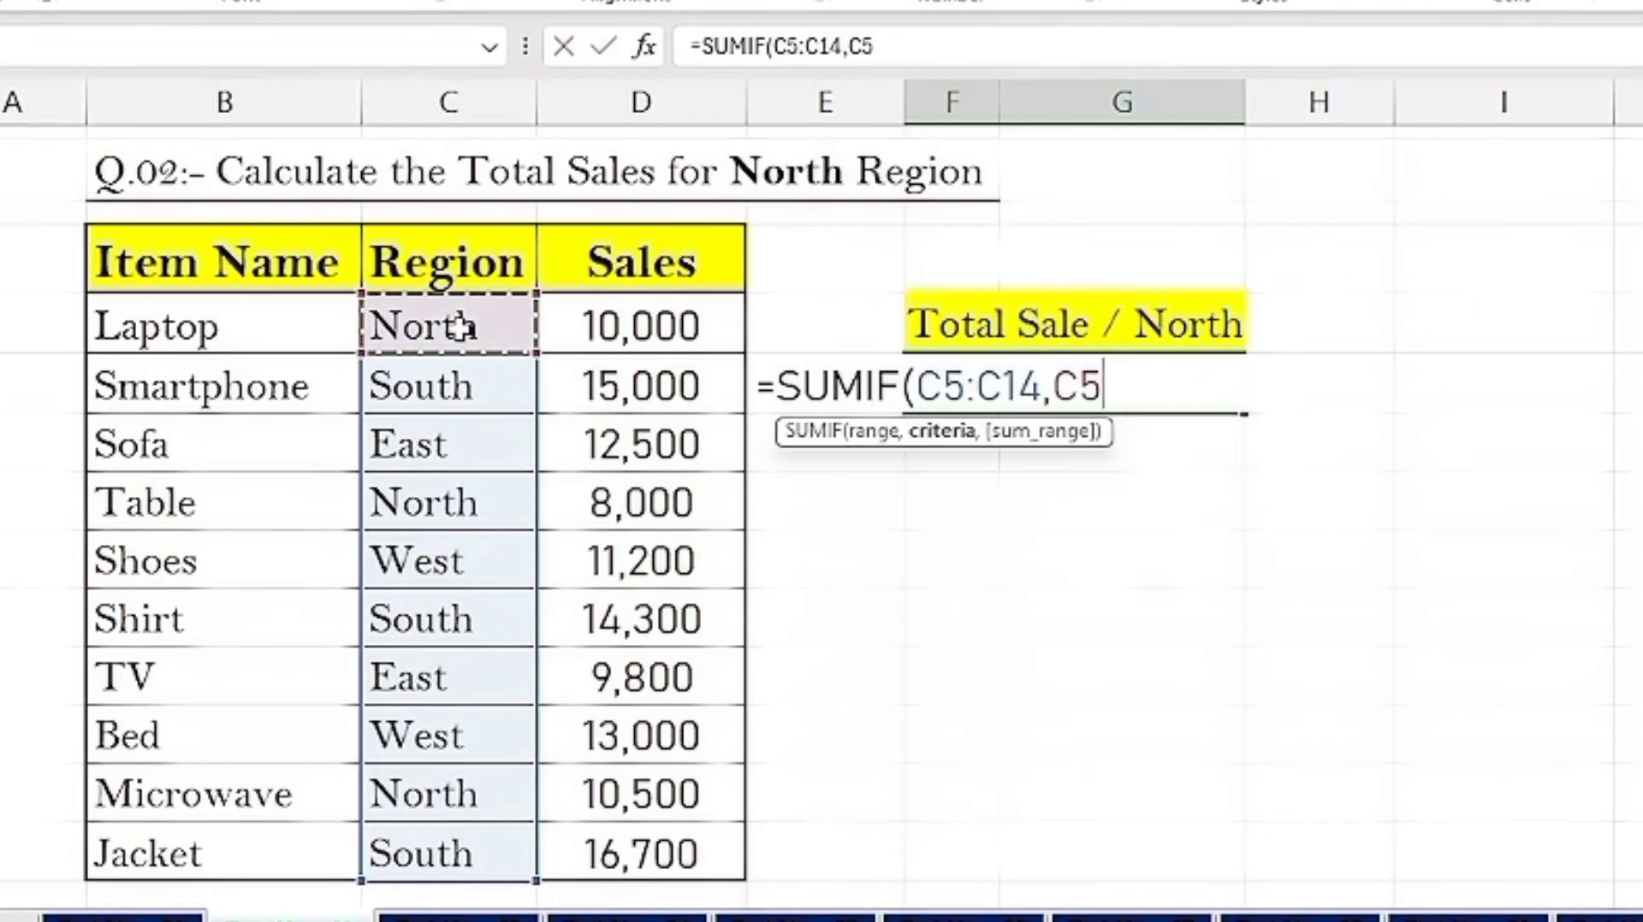
type(",")
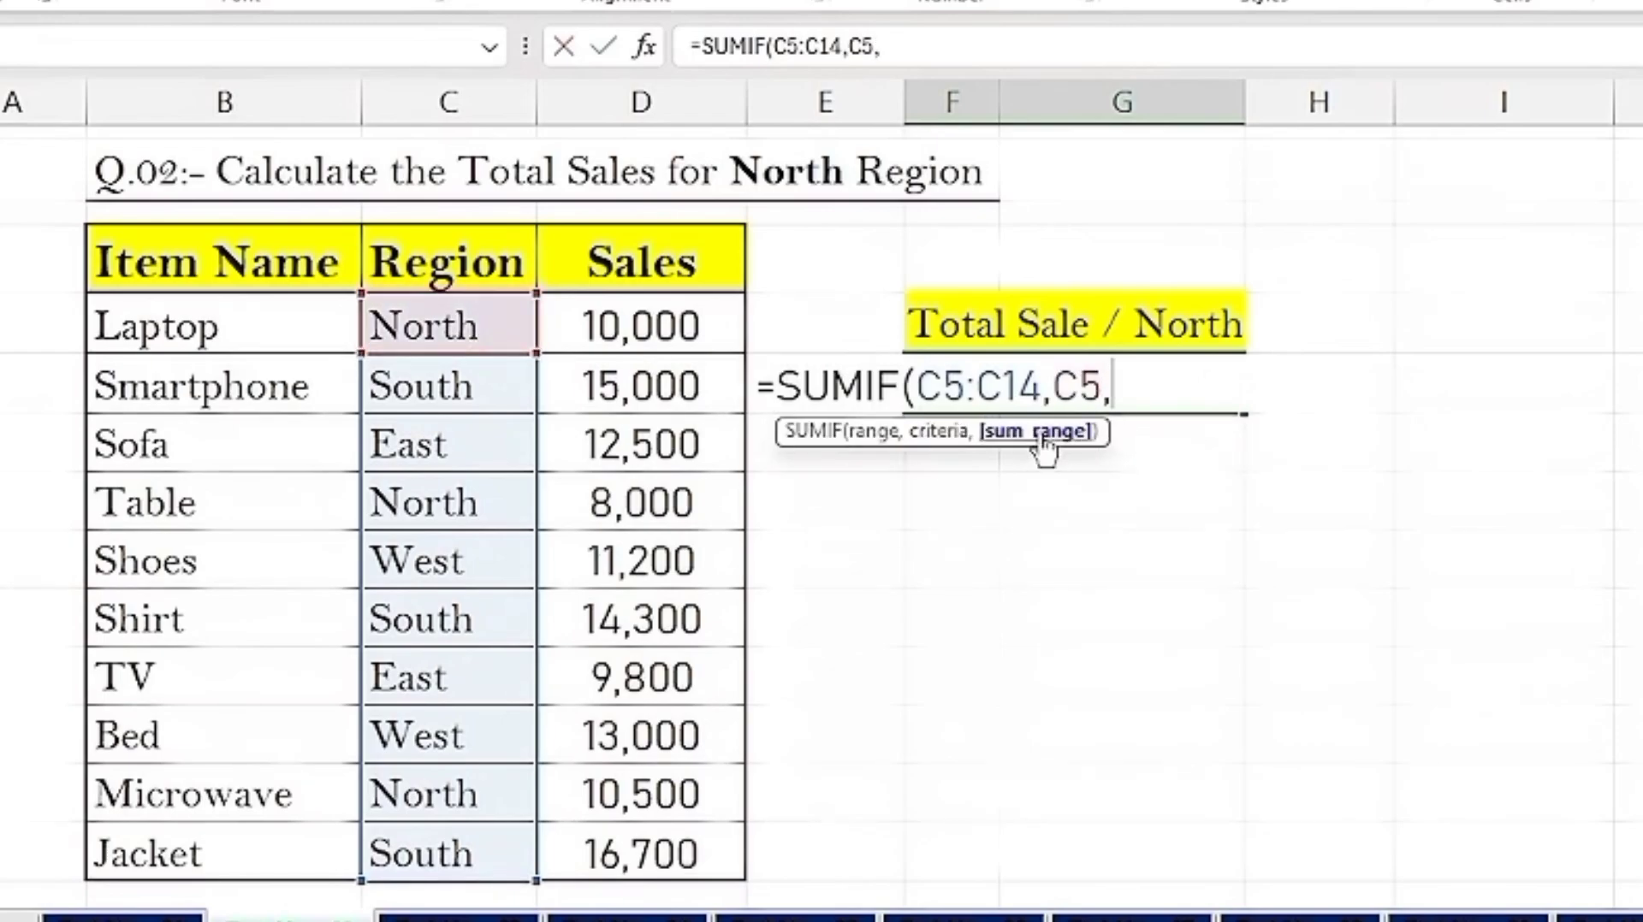
left_click_drag(697, 327, 684, 852)
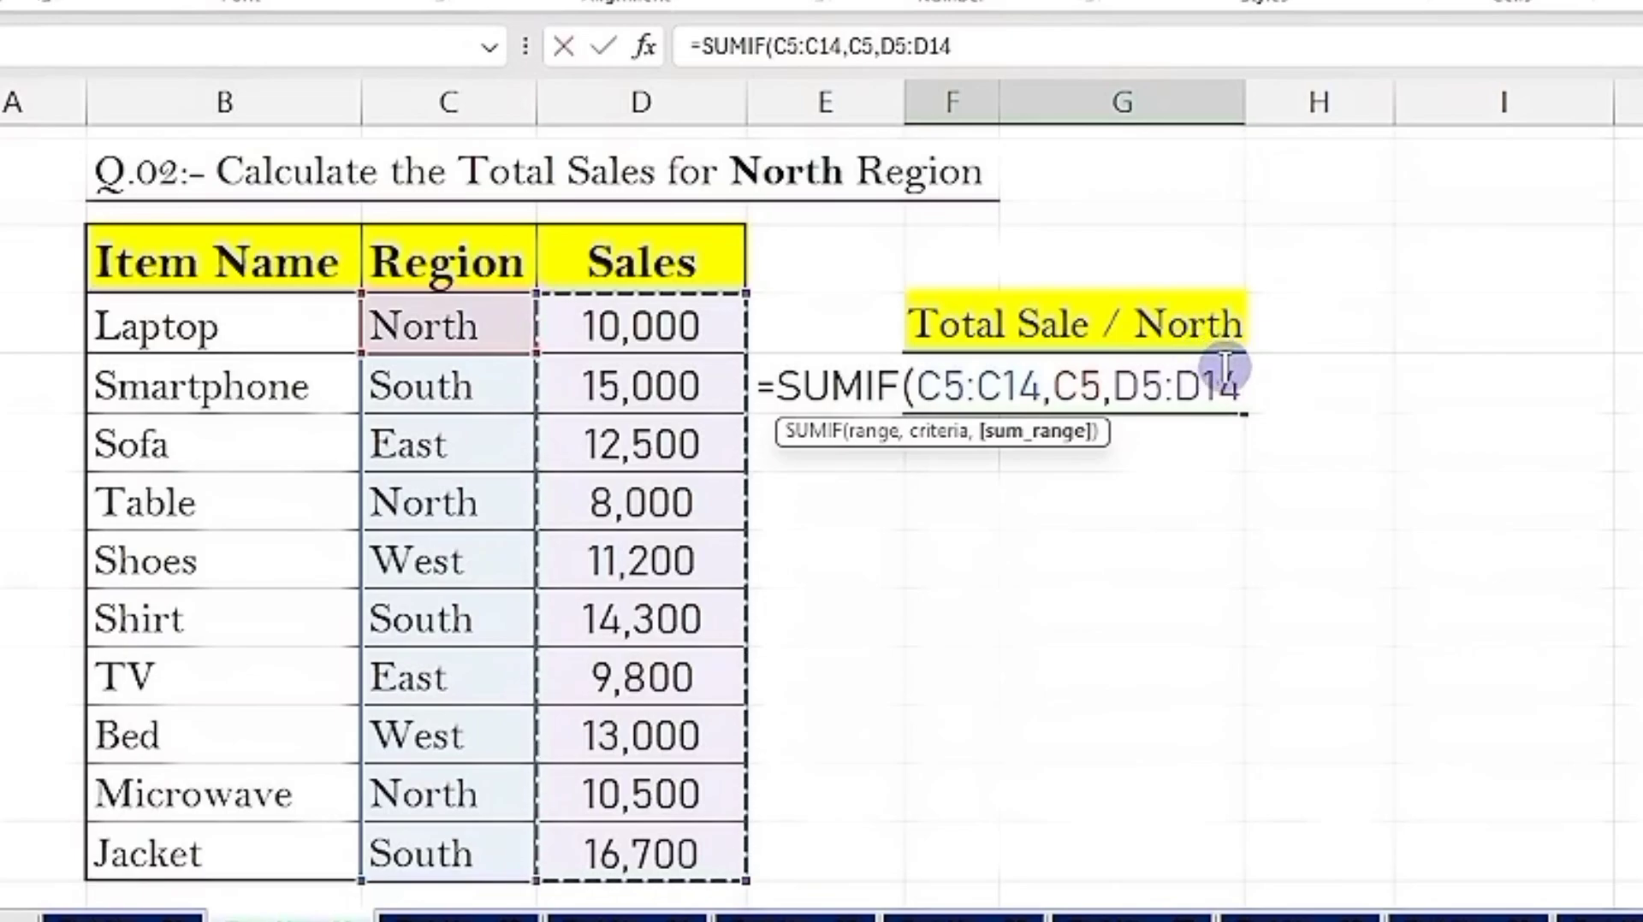
type(")")
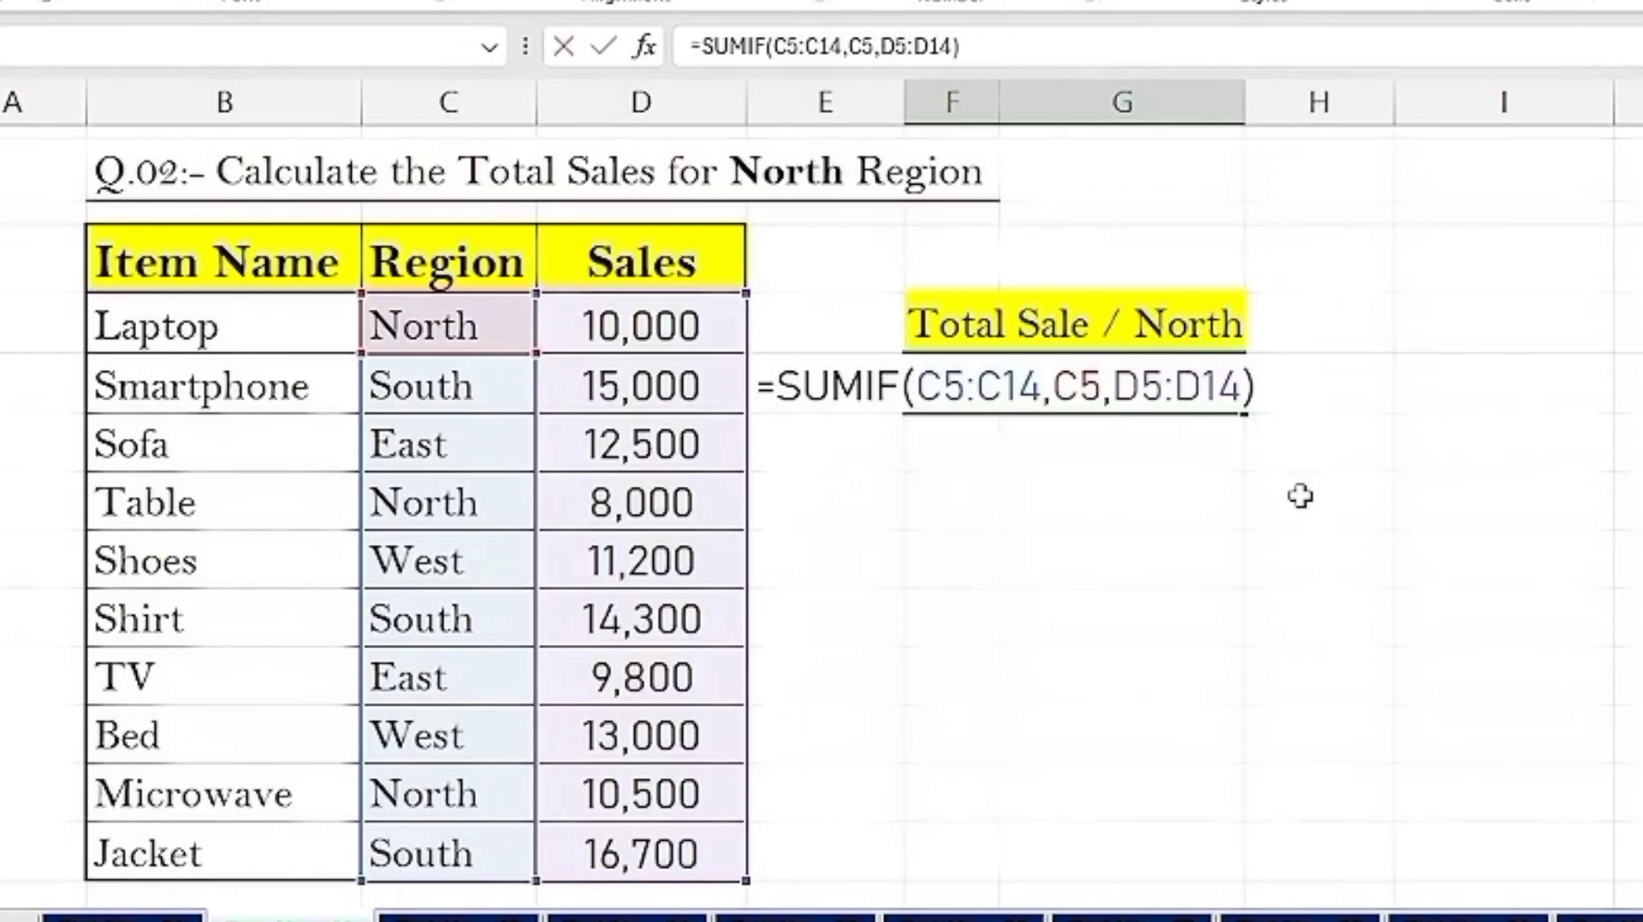
key("Return")
left_click(1089, 374)
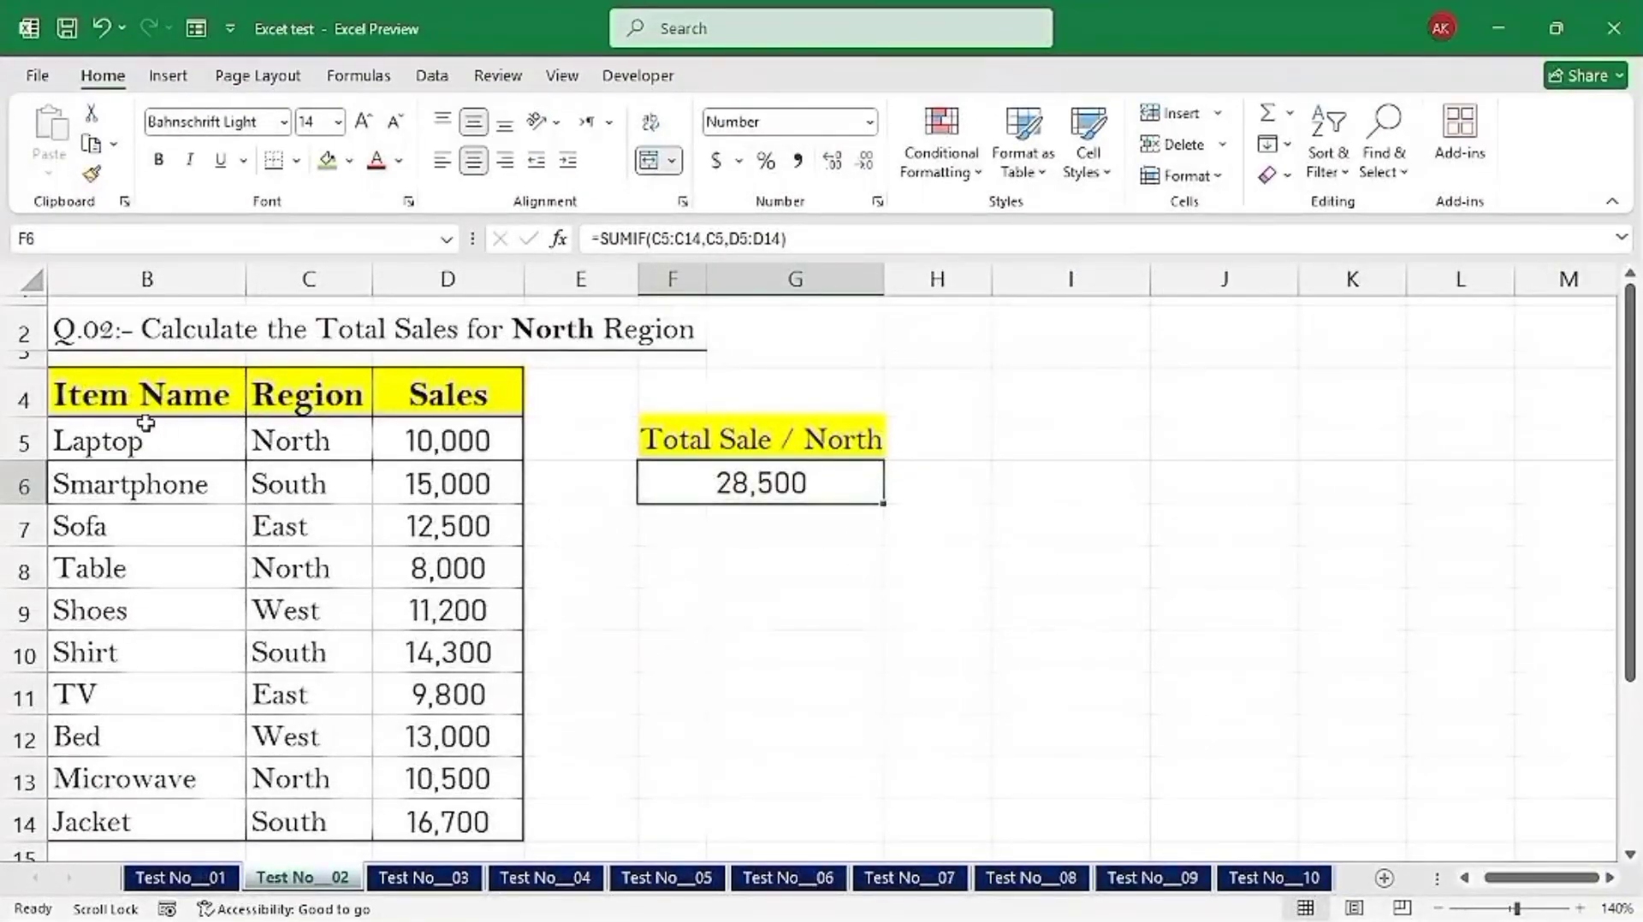
Step: Create a PivotTable from the sales data in B4:D14, placed on the existing worksheet at cell I4
mouse_move(101, 394)
left_mouse_down()
mouse_move(377, 710)
mouse_move(444, 818)
left_mouse_up()
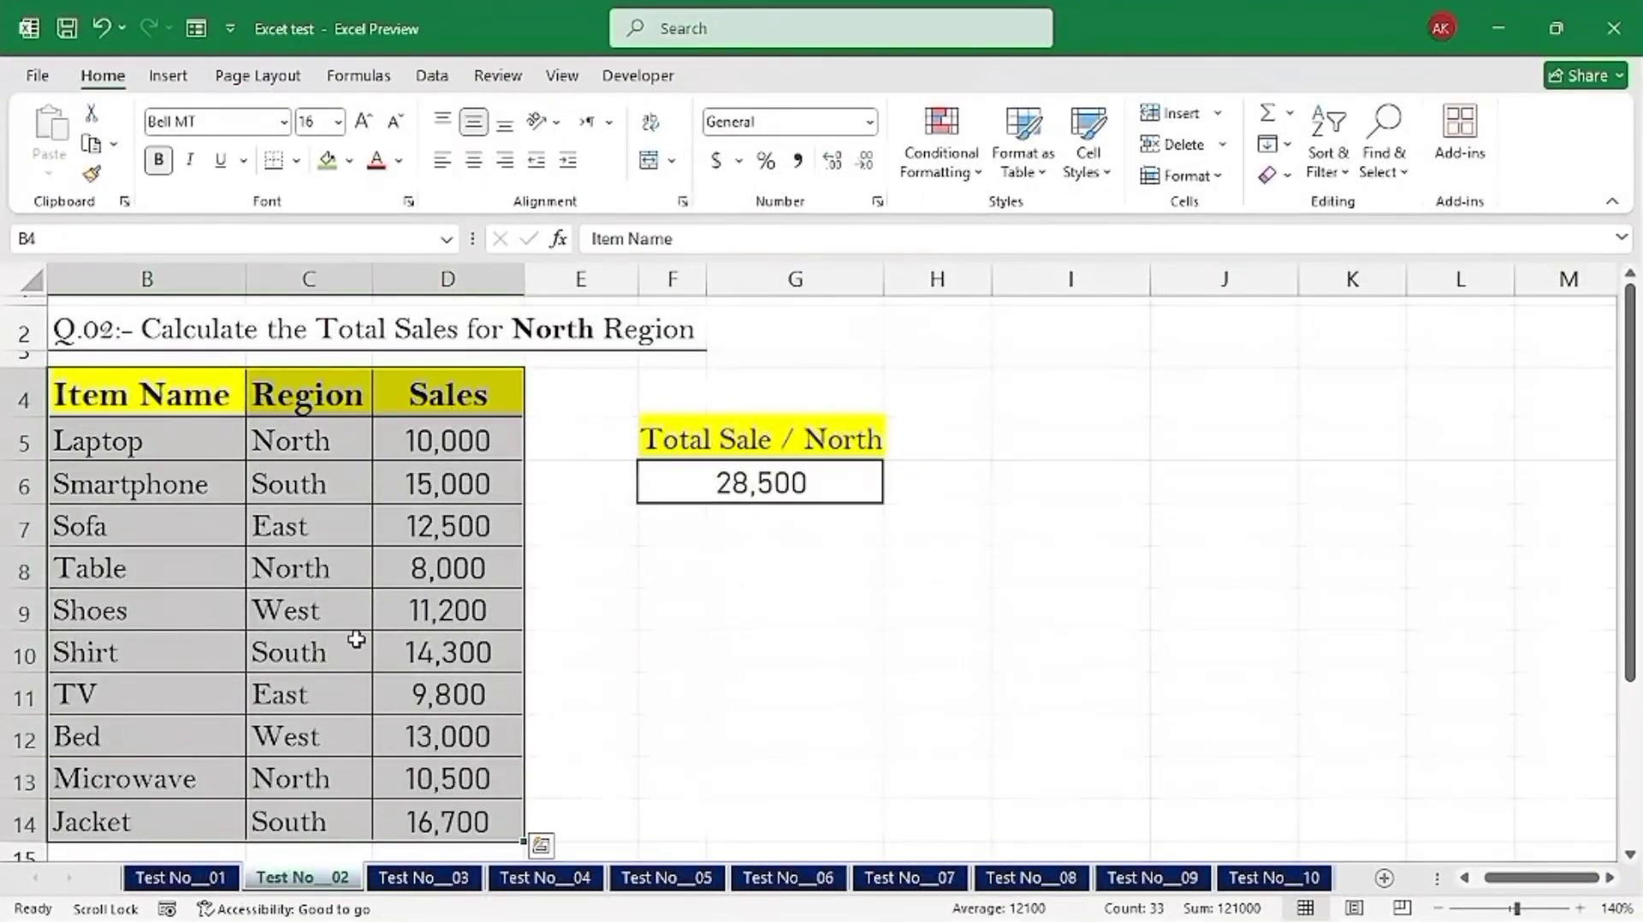
left_click(165, 79)
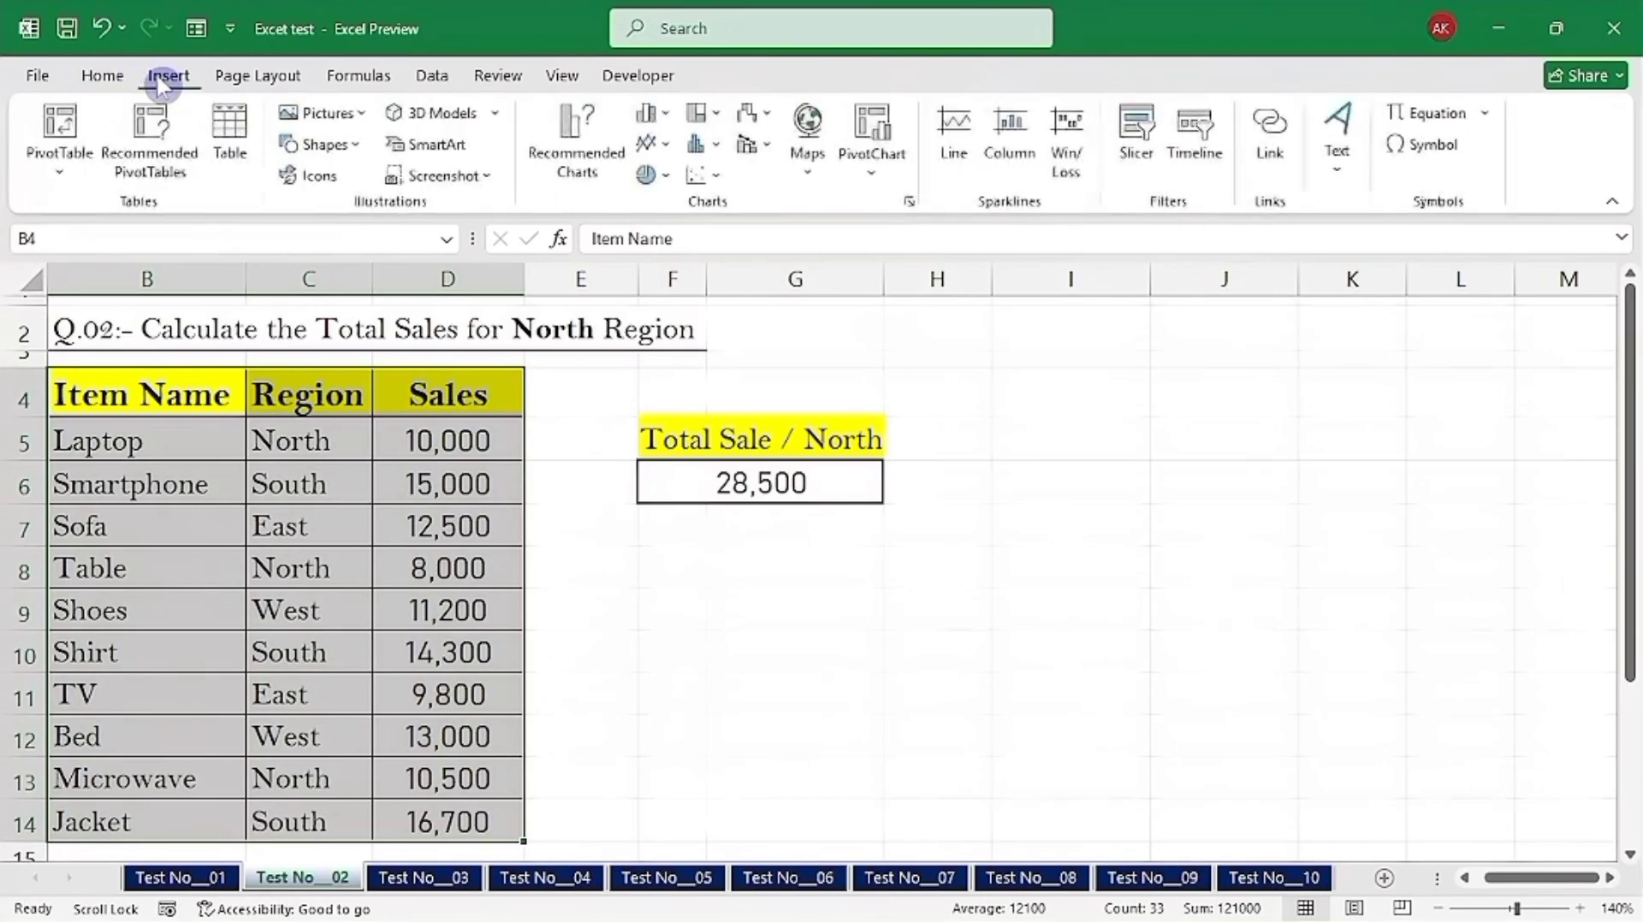
left_click(53, 130)
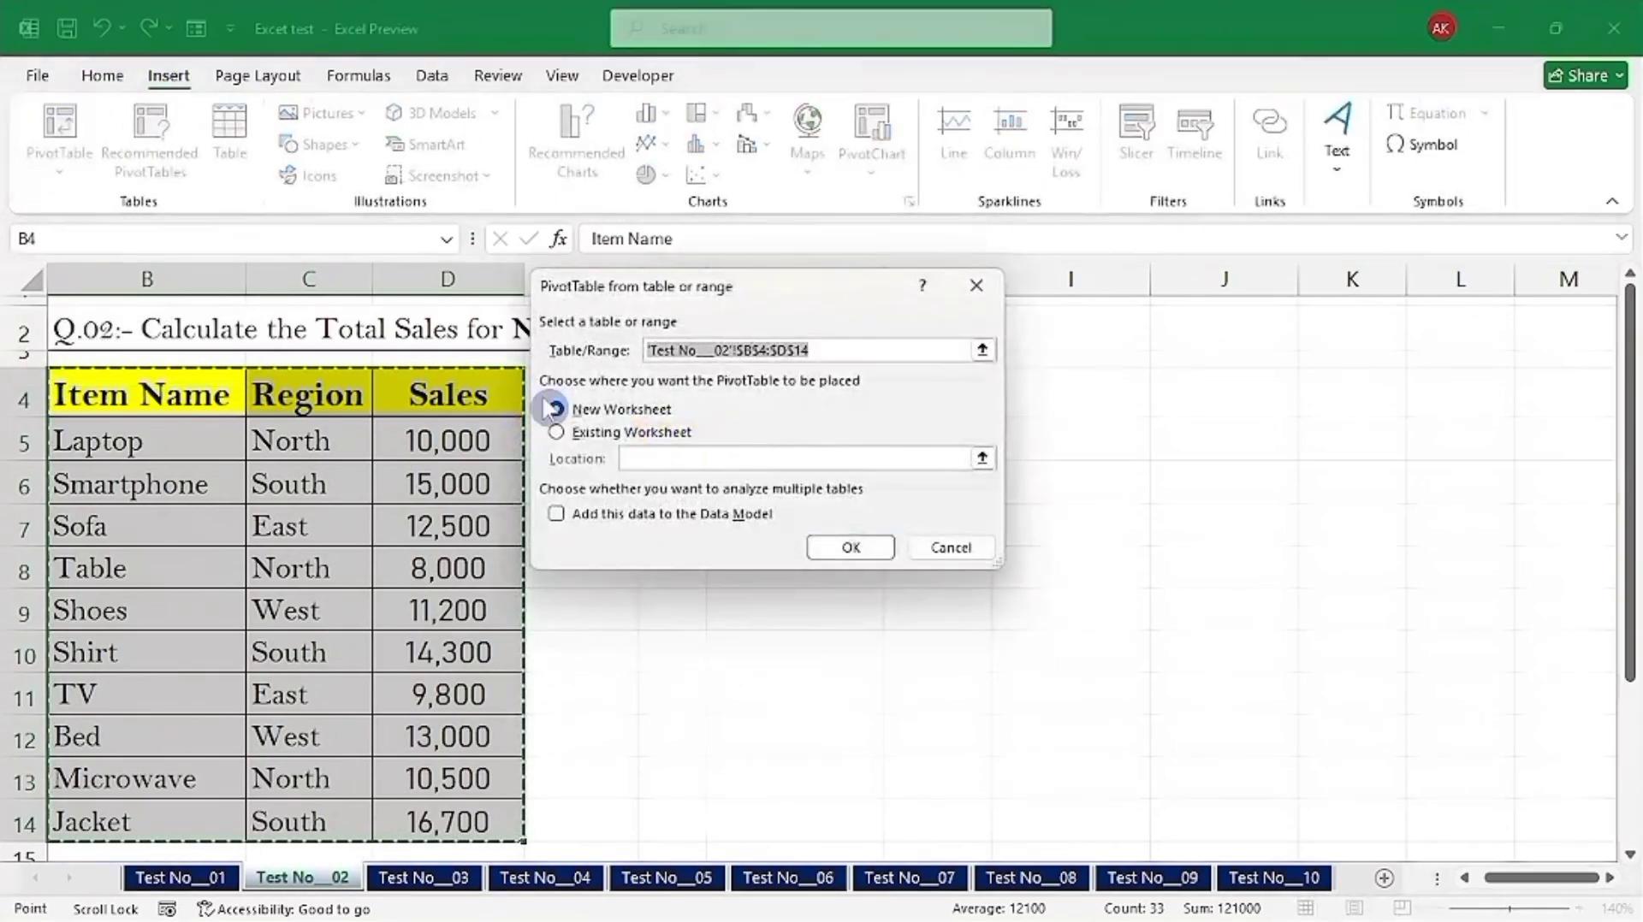
left_click(565, 433)
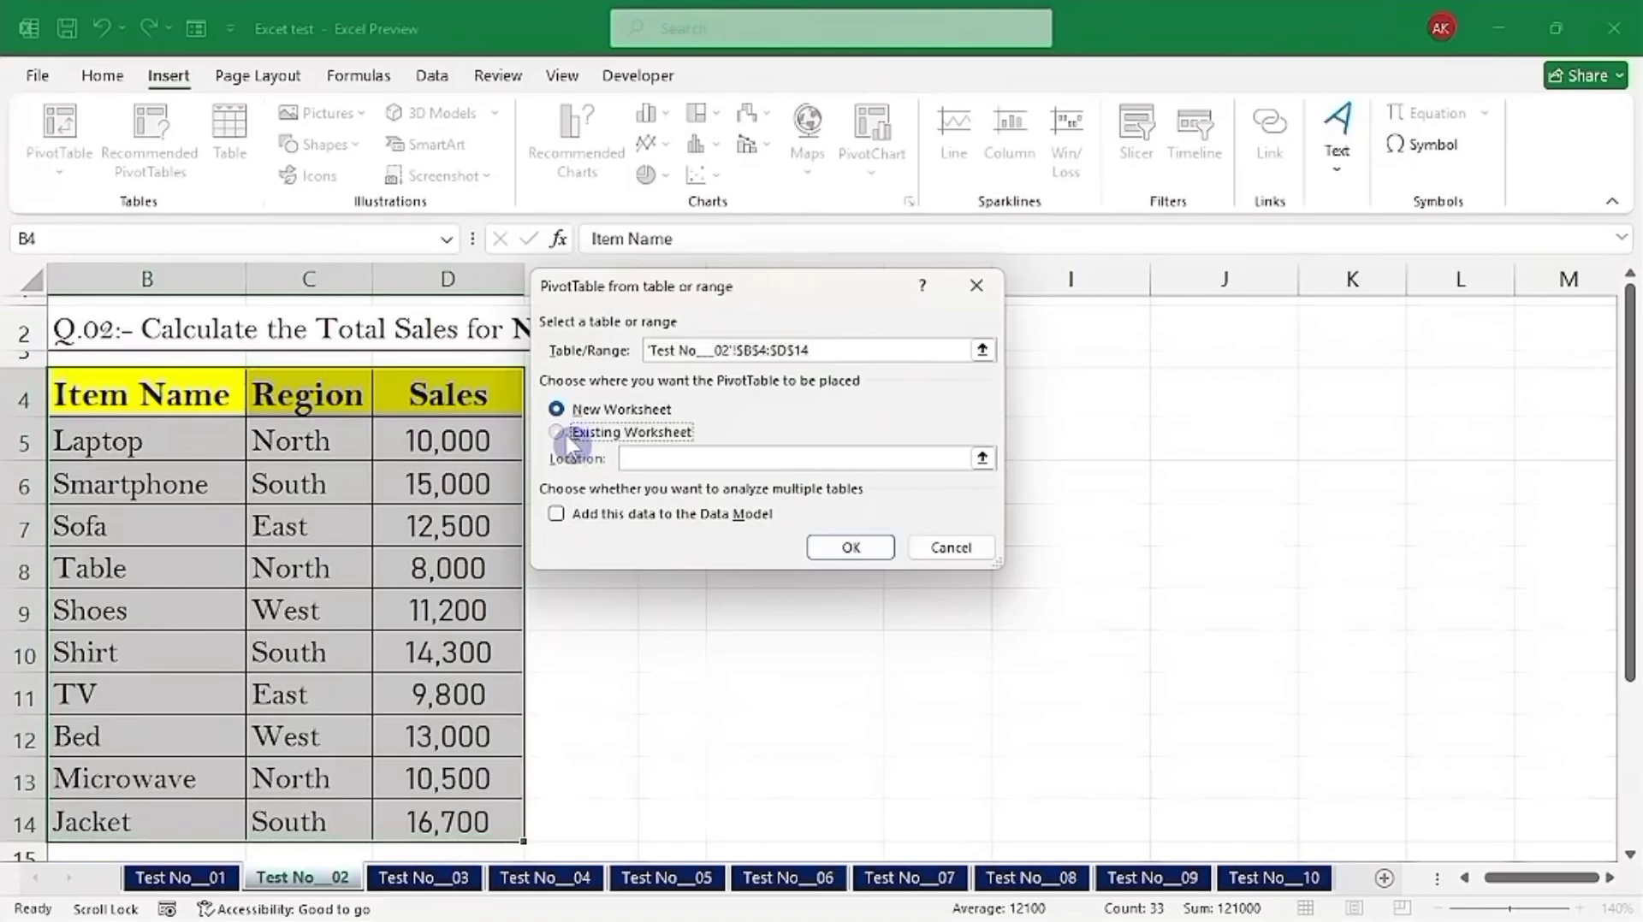
left_click(650, 455)
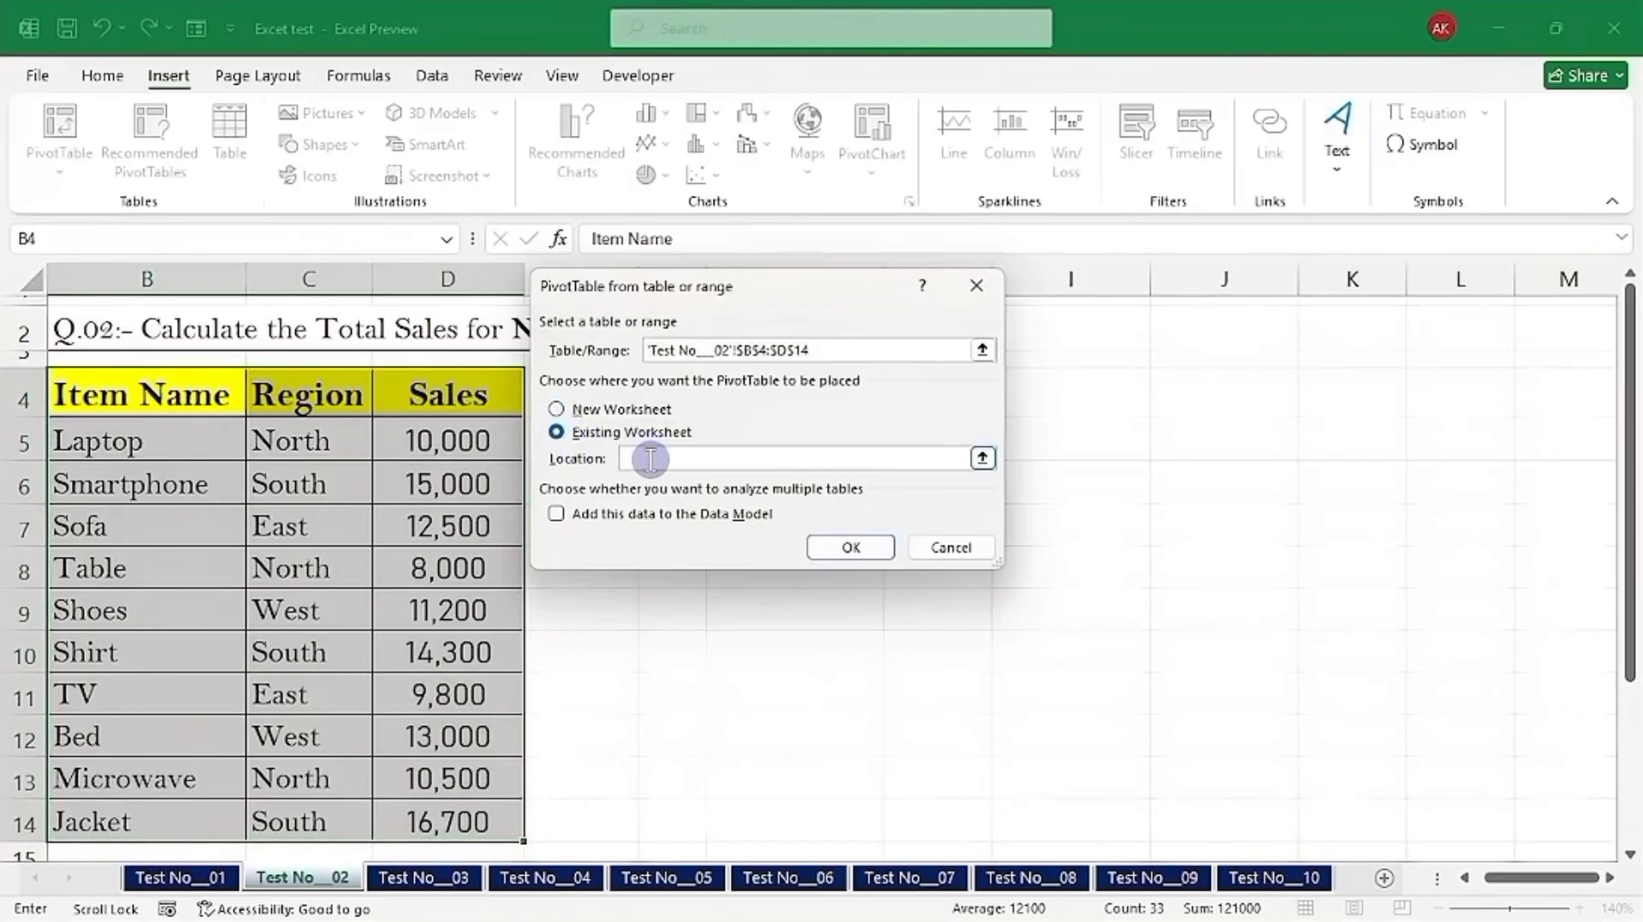
left_click_drag(723, 304, 622, 303)
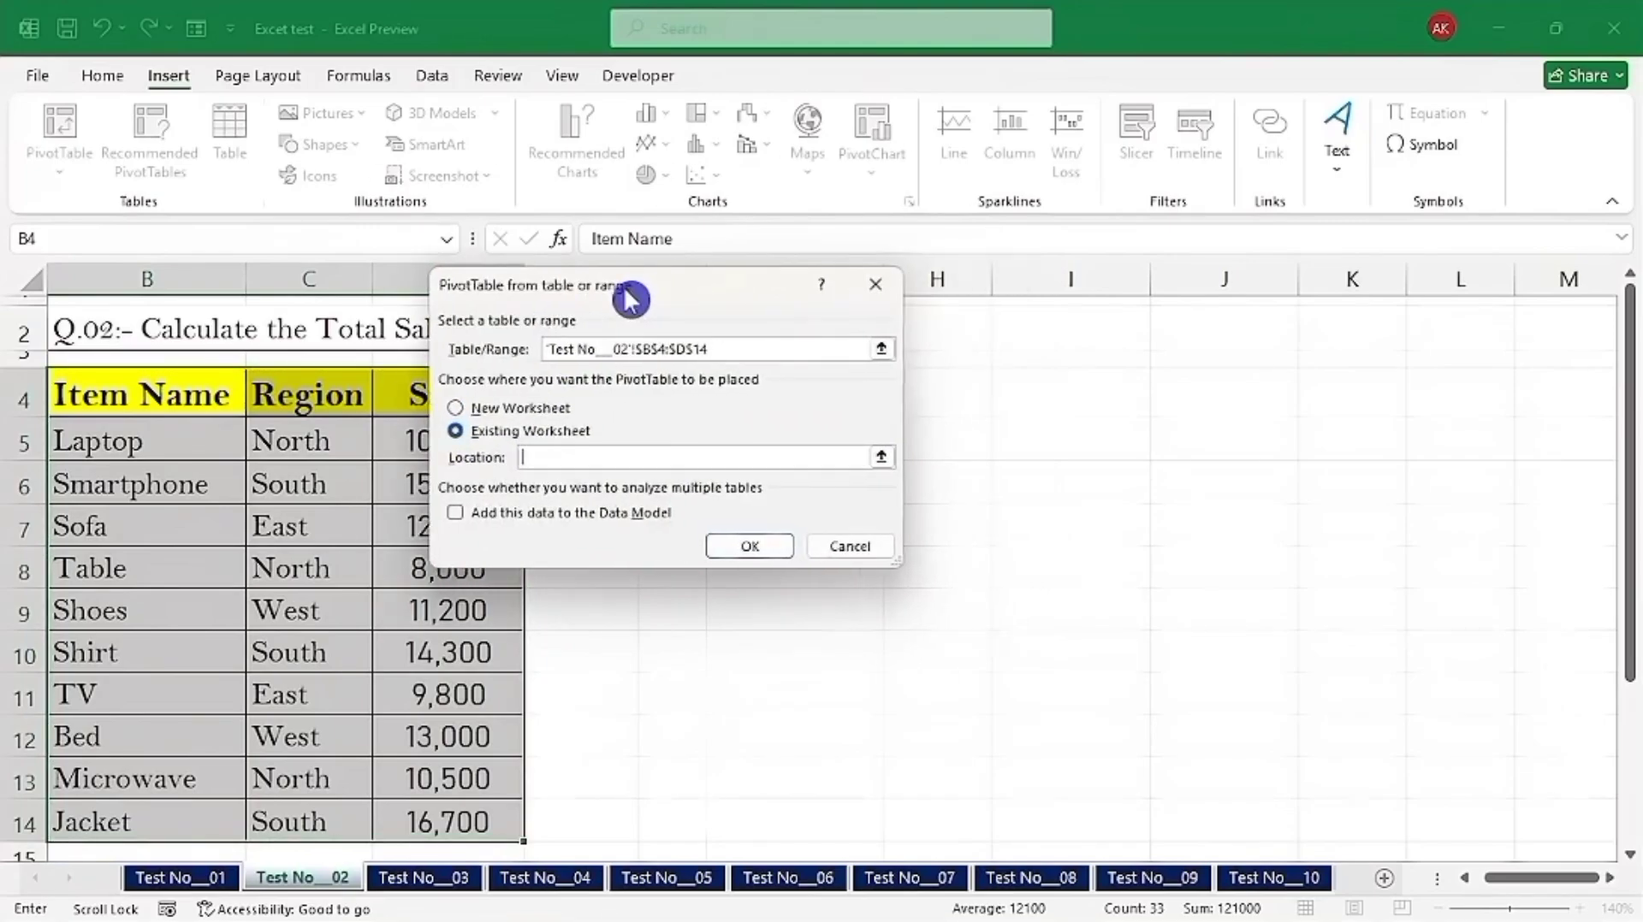
left_click(1067, 400)
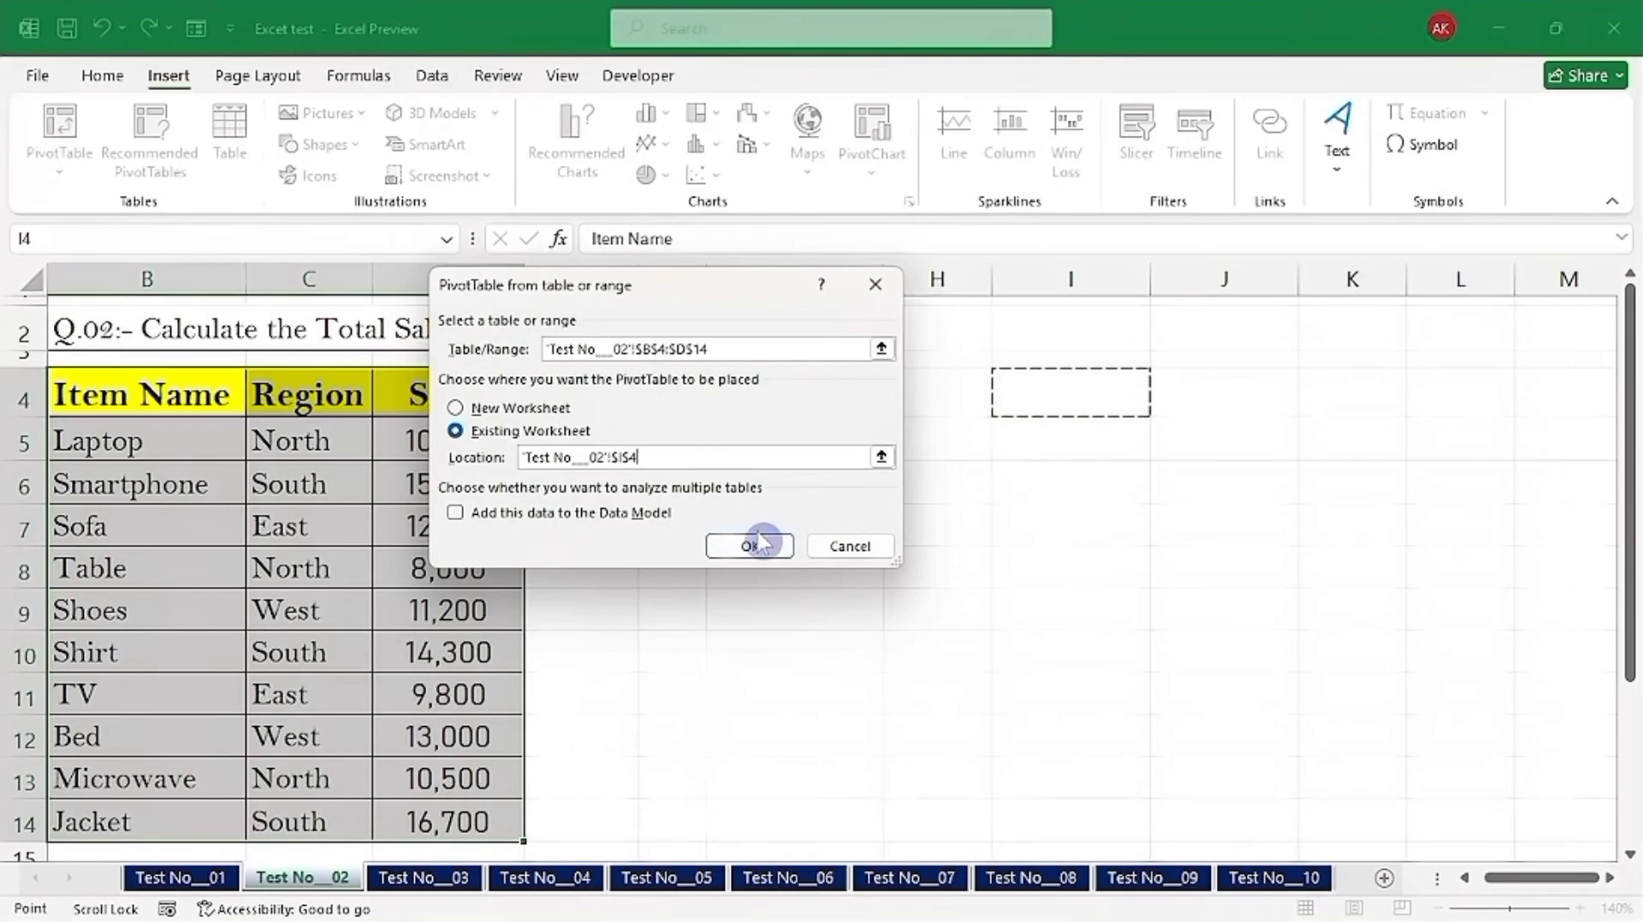
left_click(751, 546)
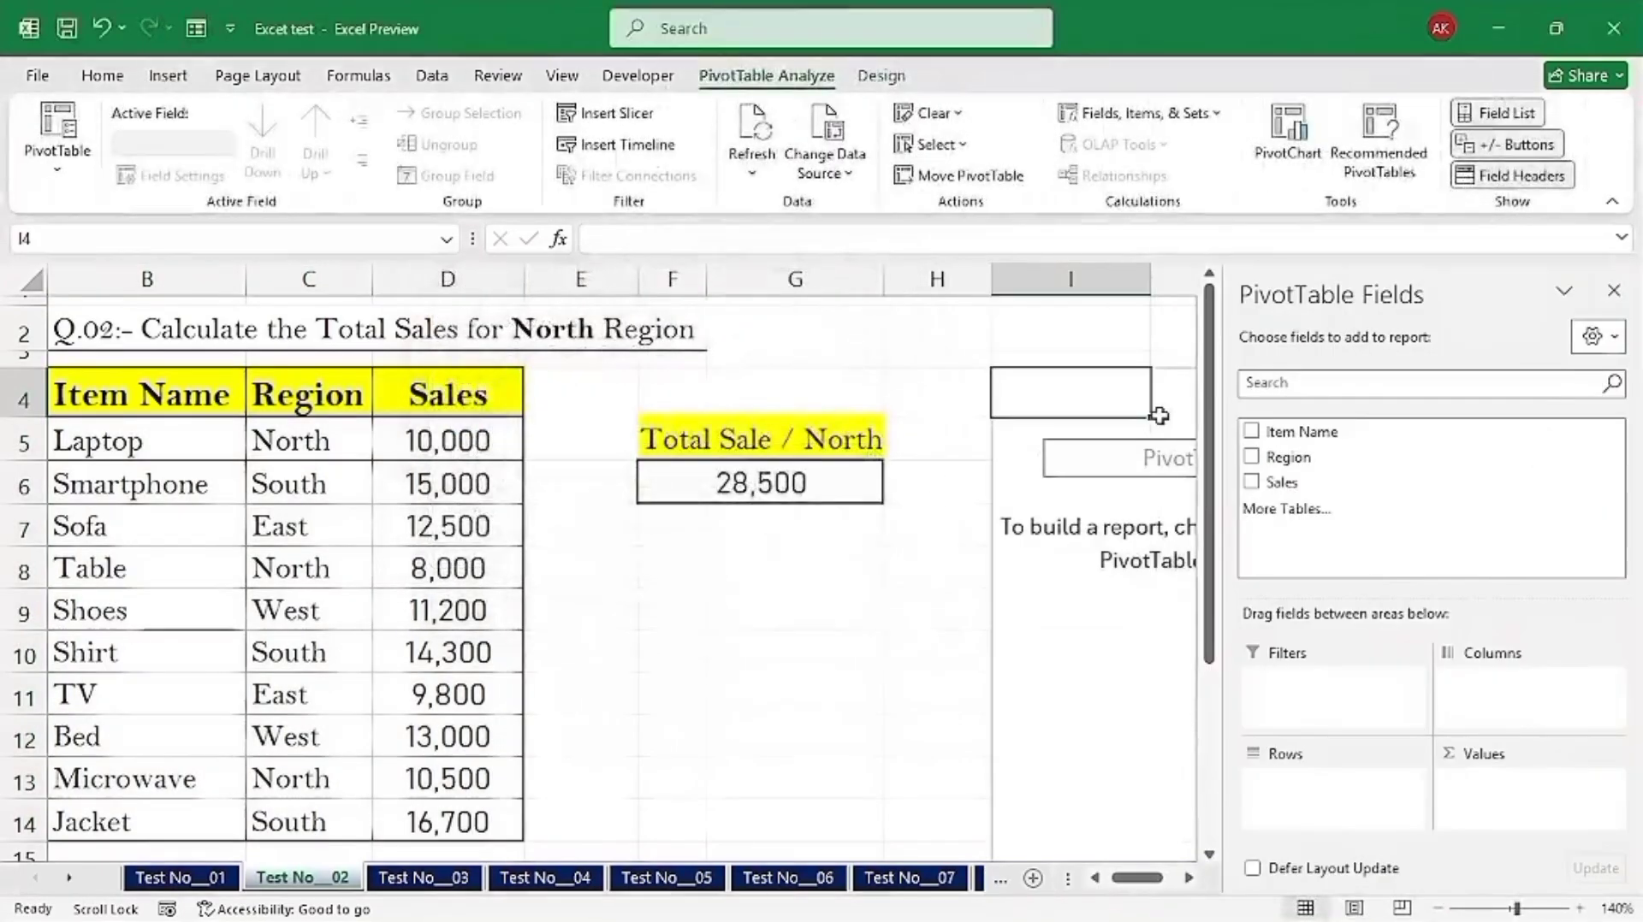
Step: Build the PivotTable with Region as the row field and Sales summed as the value field
left_click(1188, 878)
left_click(1189, 878)
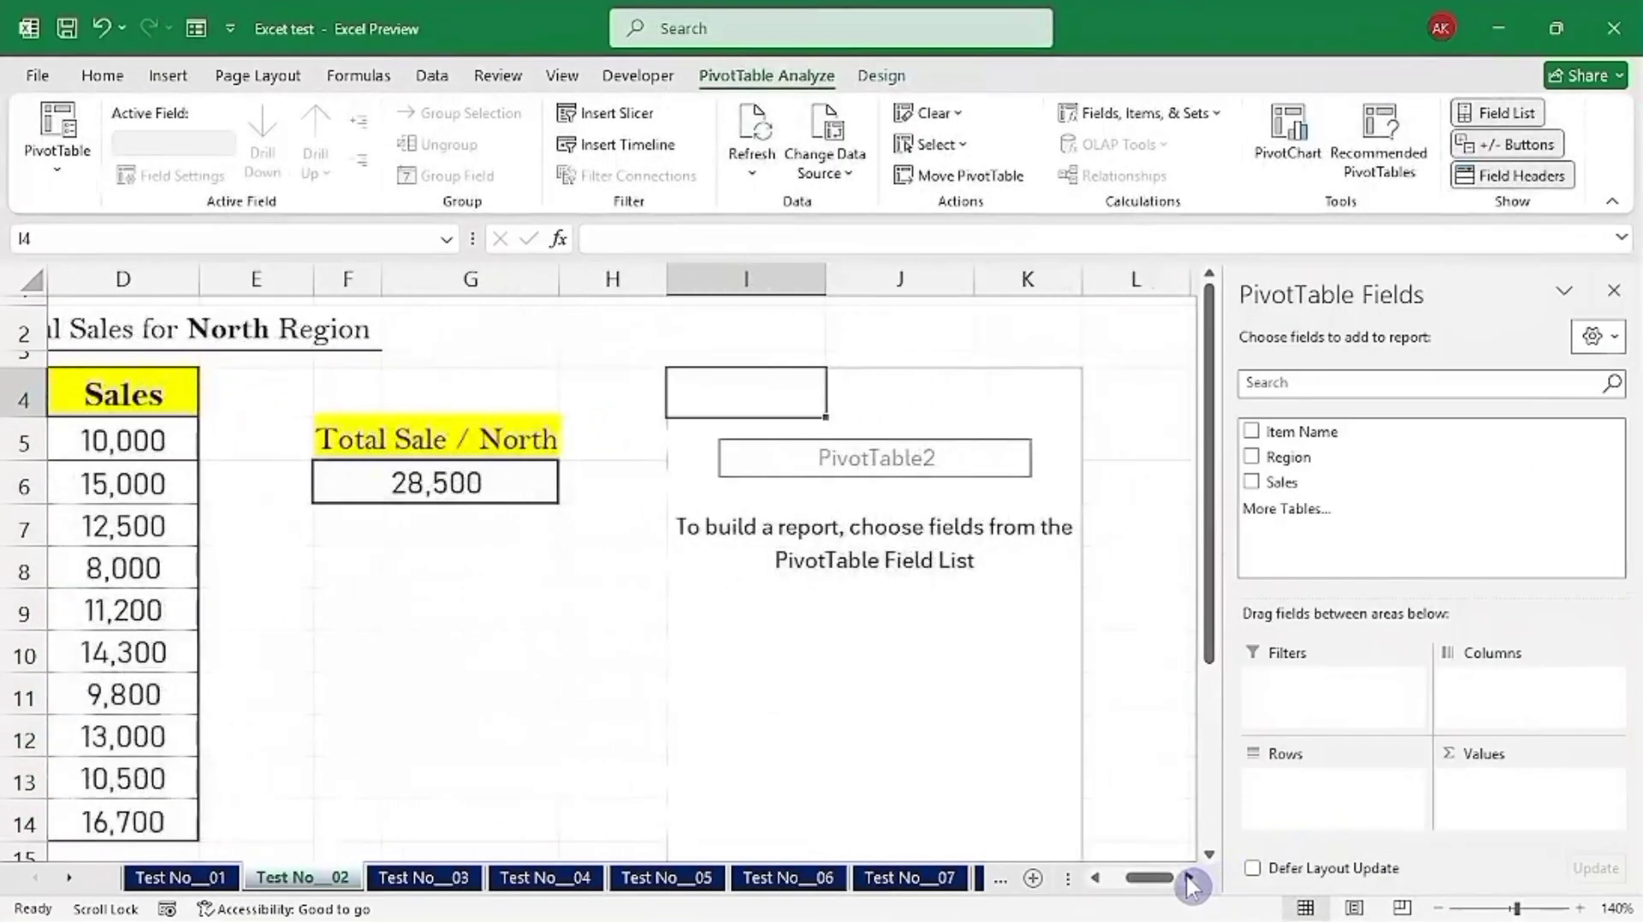
left_click(1188, 878)
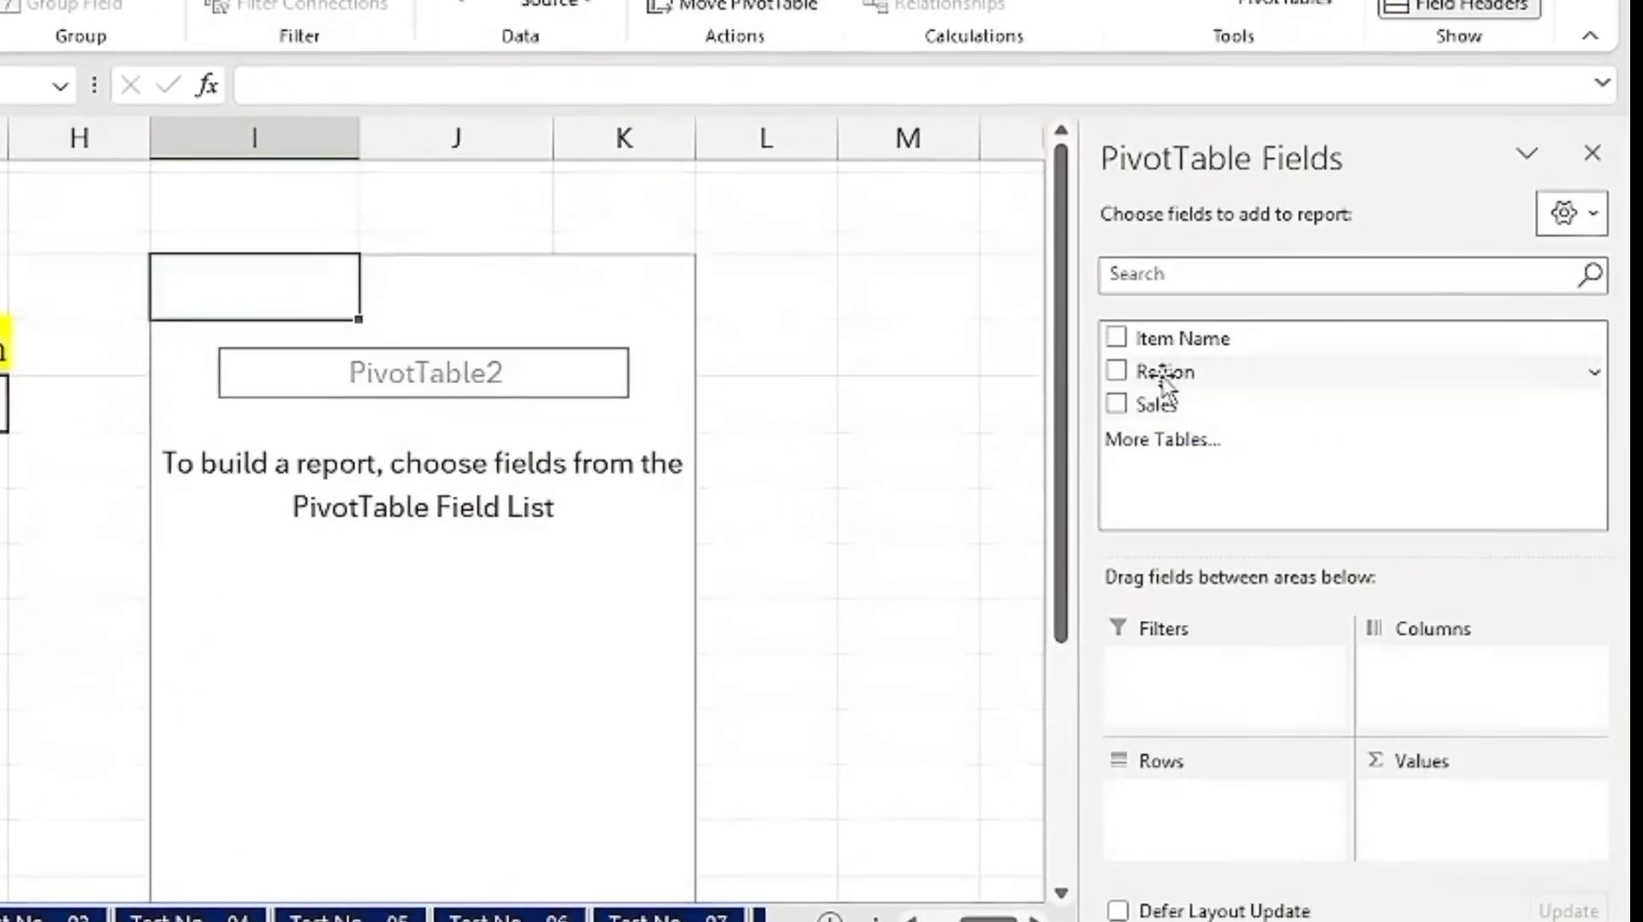
left_click_drag(1235, 428, 1179, 813)
left_click_drag(1168, 409, 1443, 819)
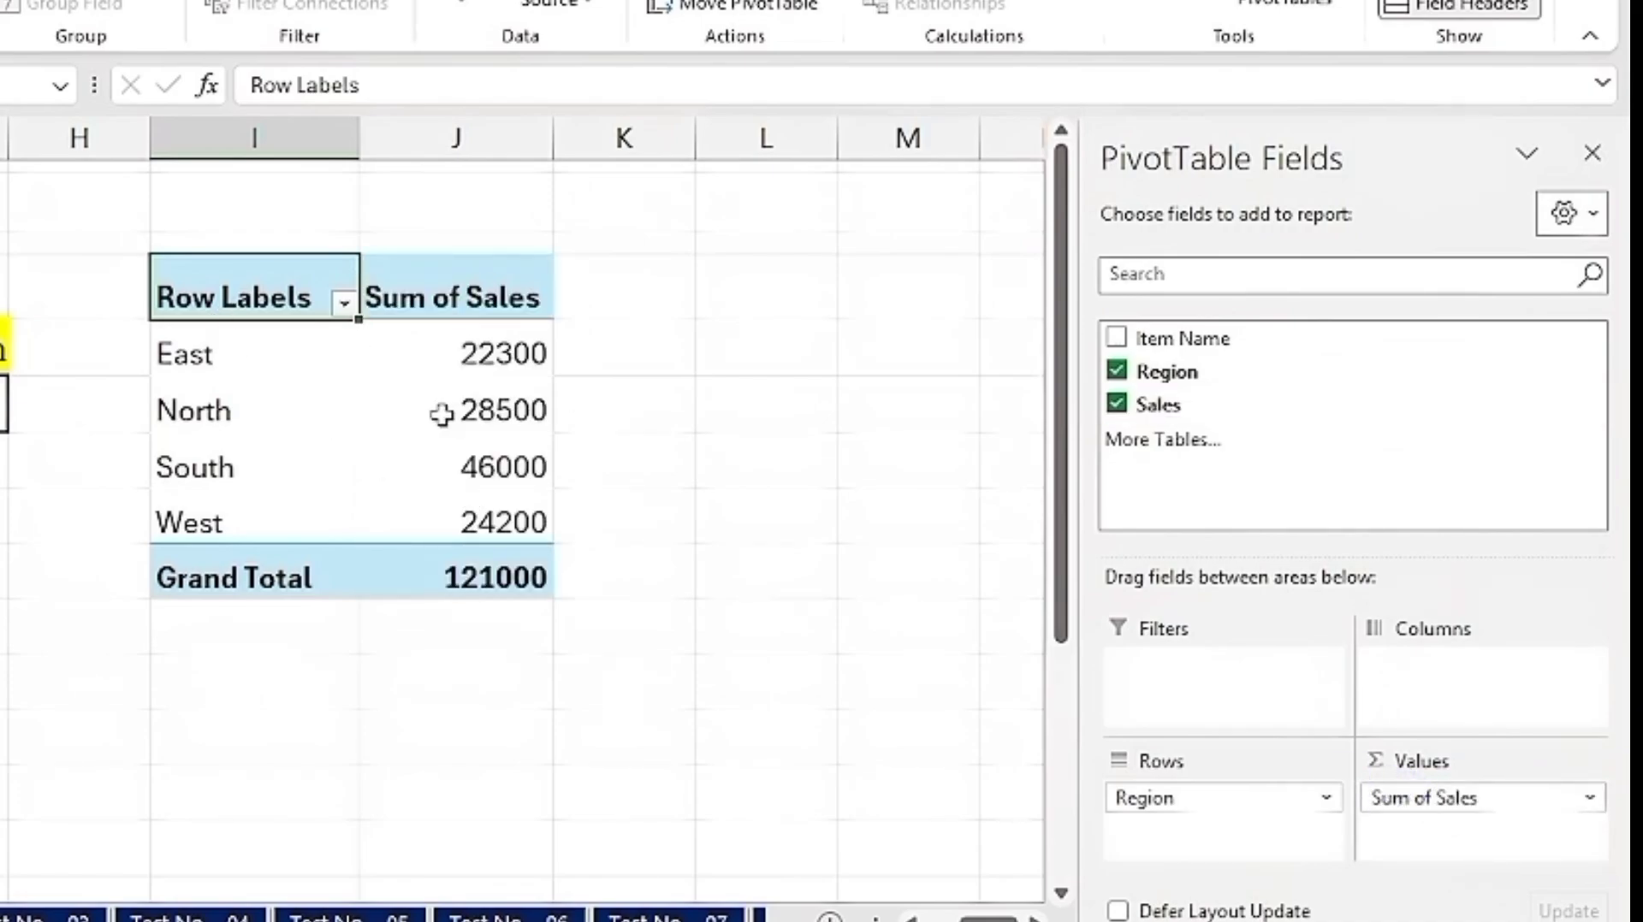
Step: Filter the PivotTable's row labels to show only the North region, and close the PivotTable field list
mouse_move(439, 413)
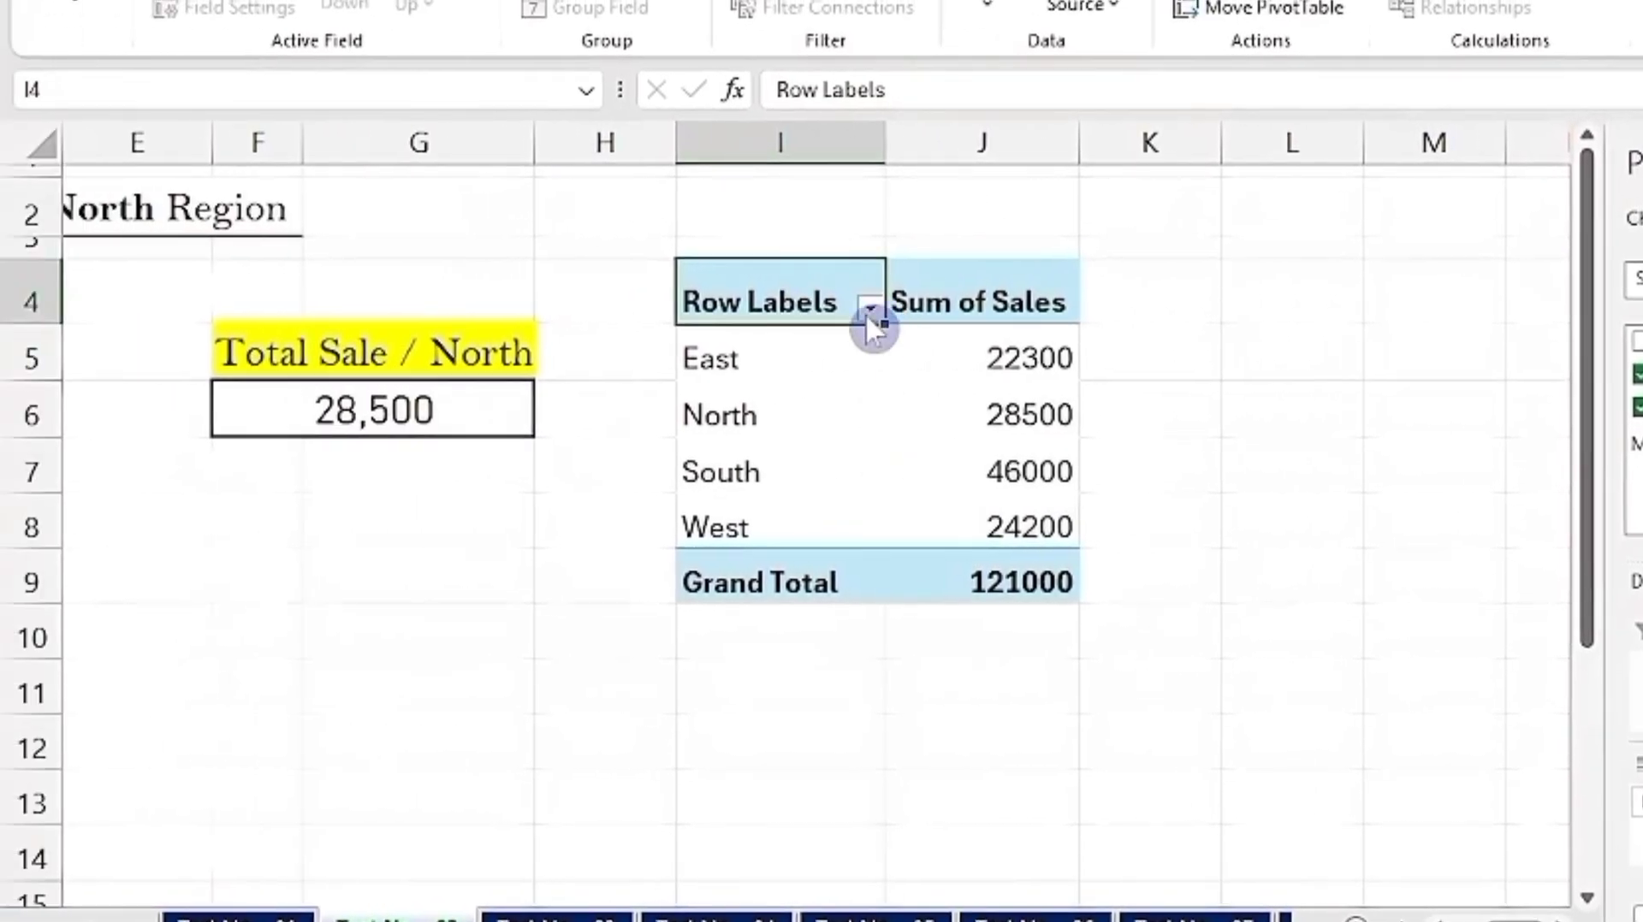
left_click(343, 302)
left_click(528, 644)
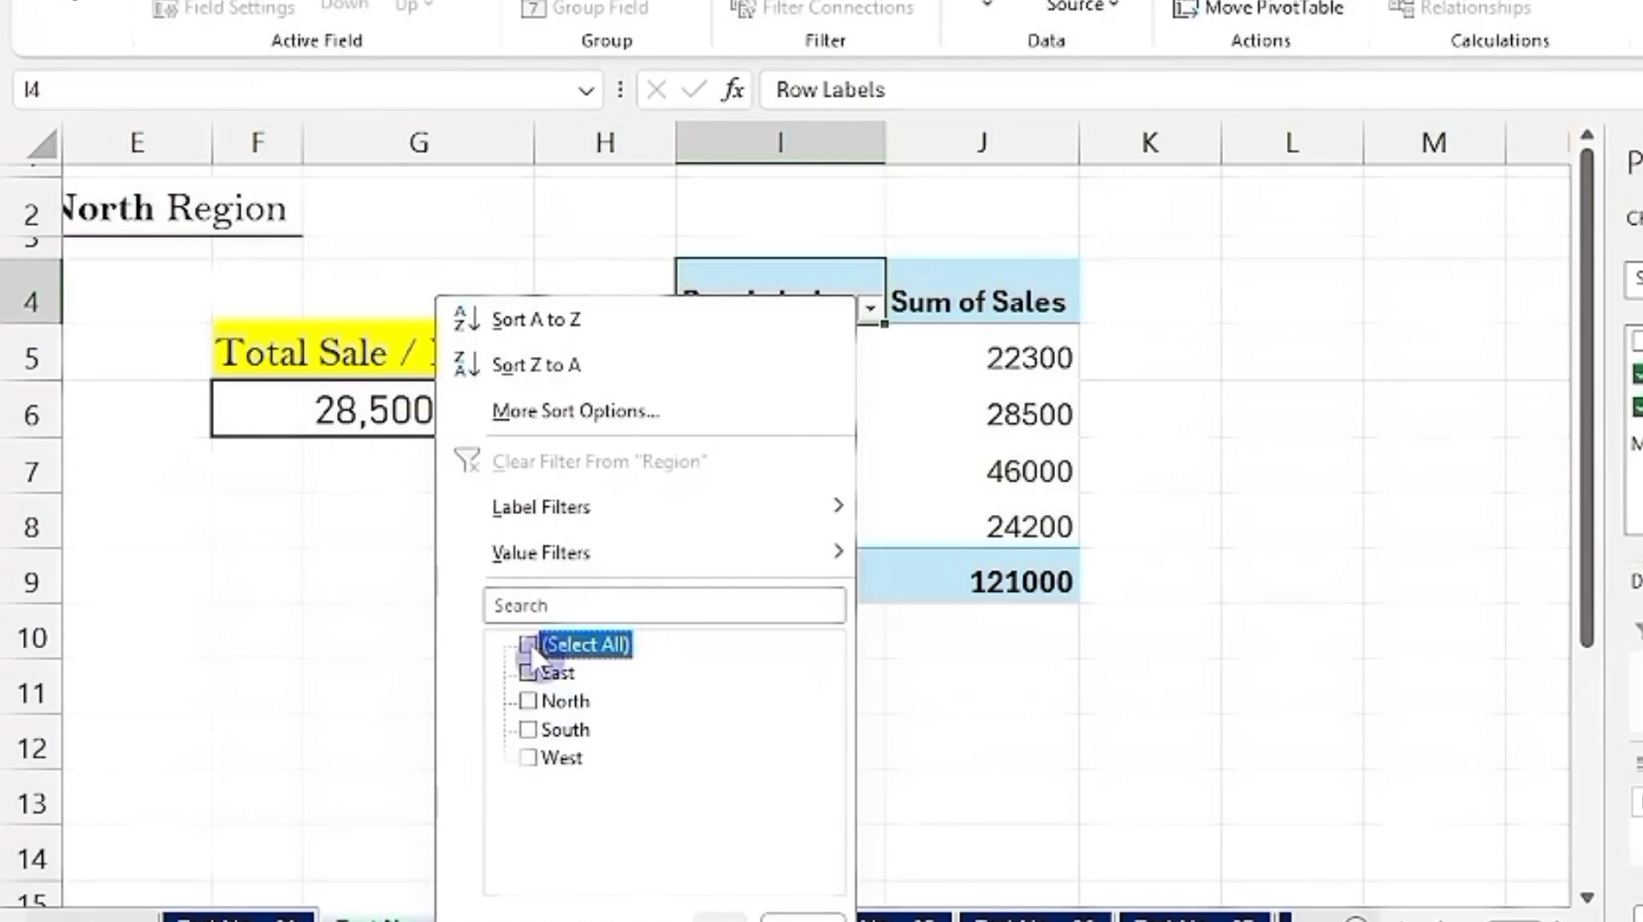
left_click(530, 702)
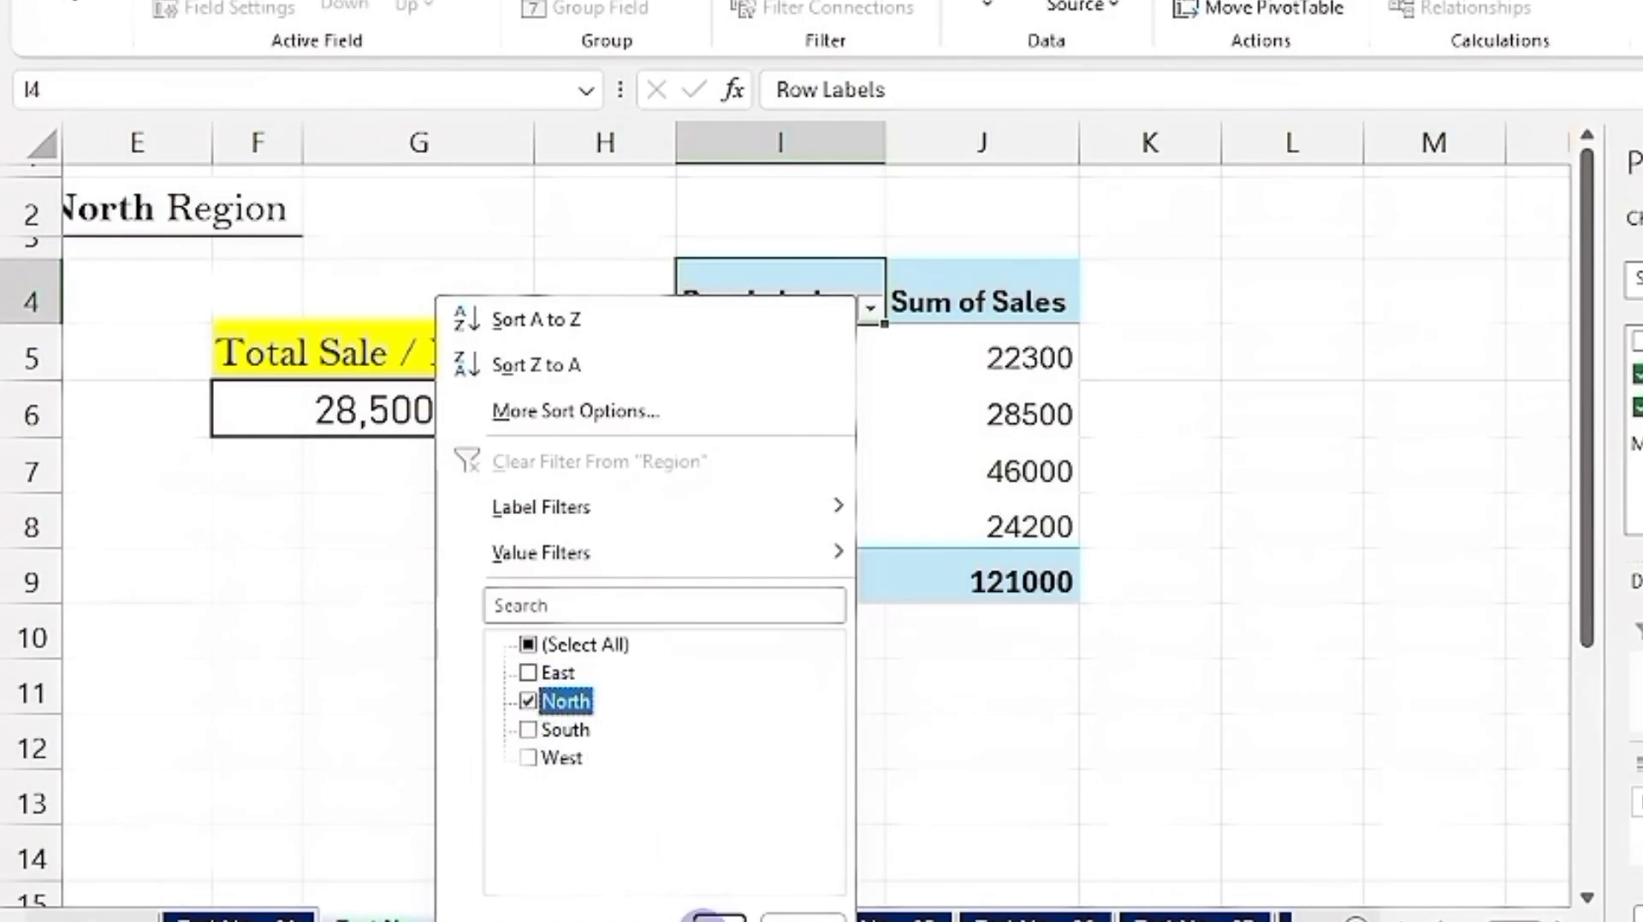
left_click(719, 919)
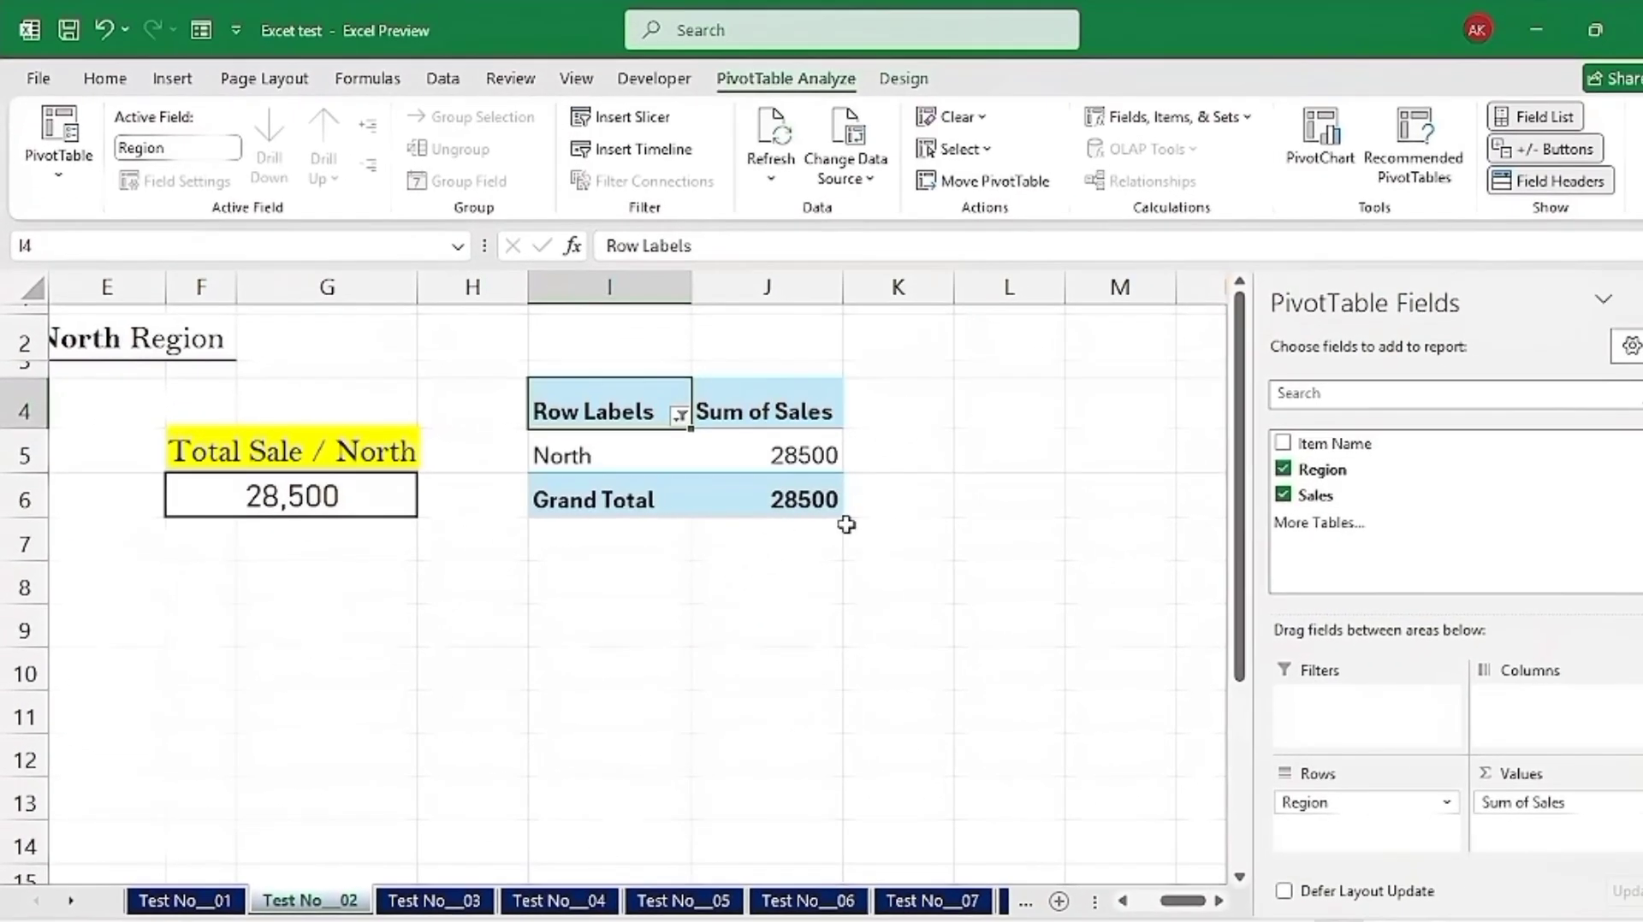
left_click(1633, 302)
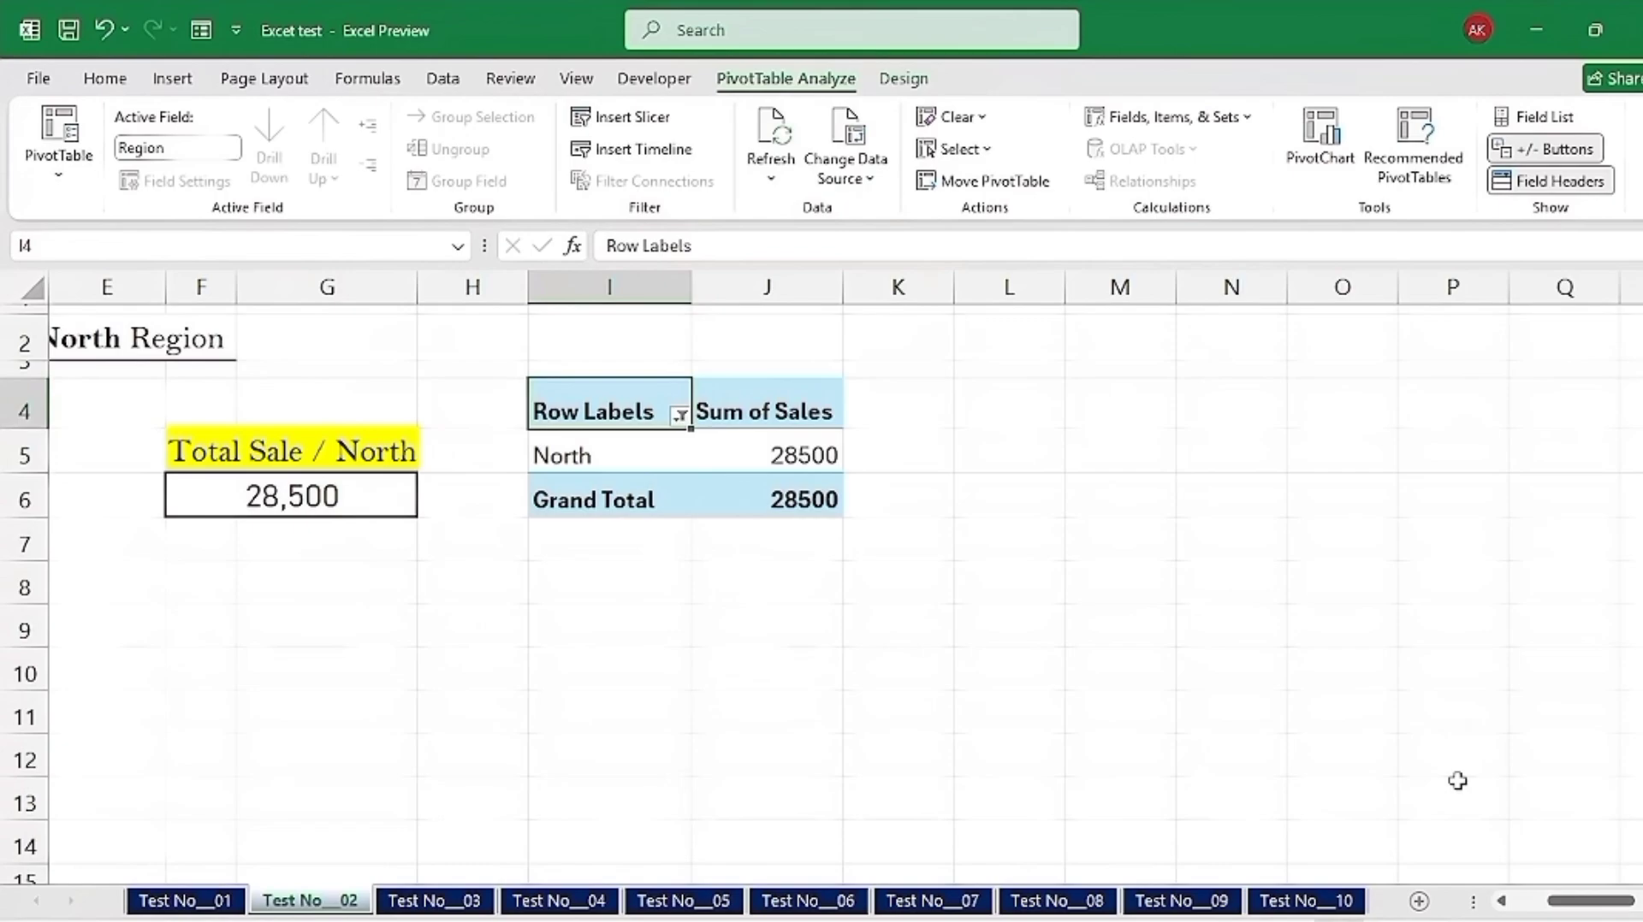
left_click(1499, 905)
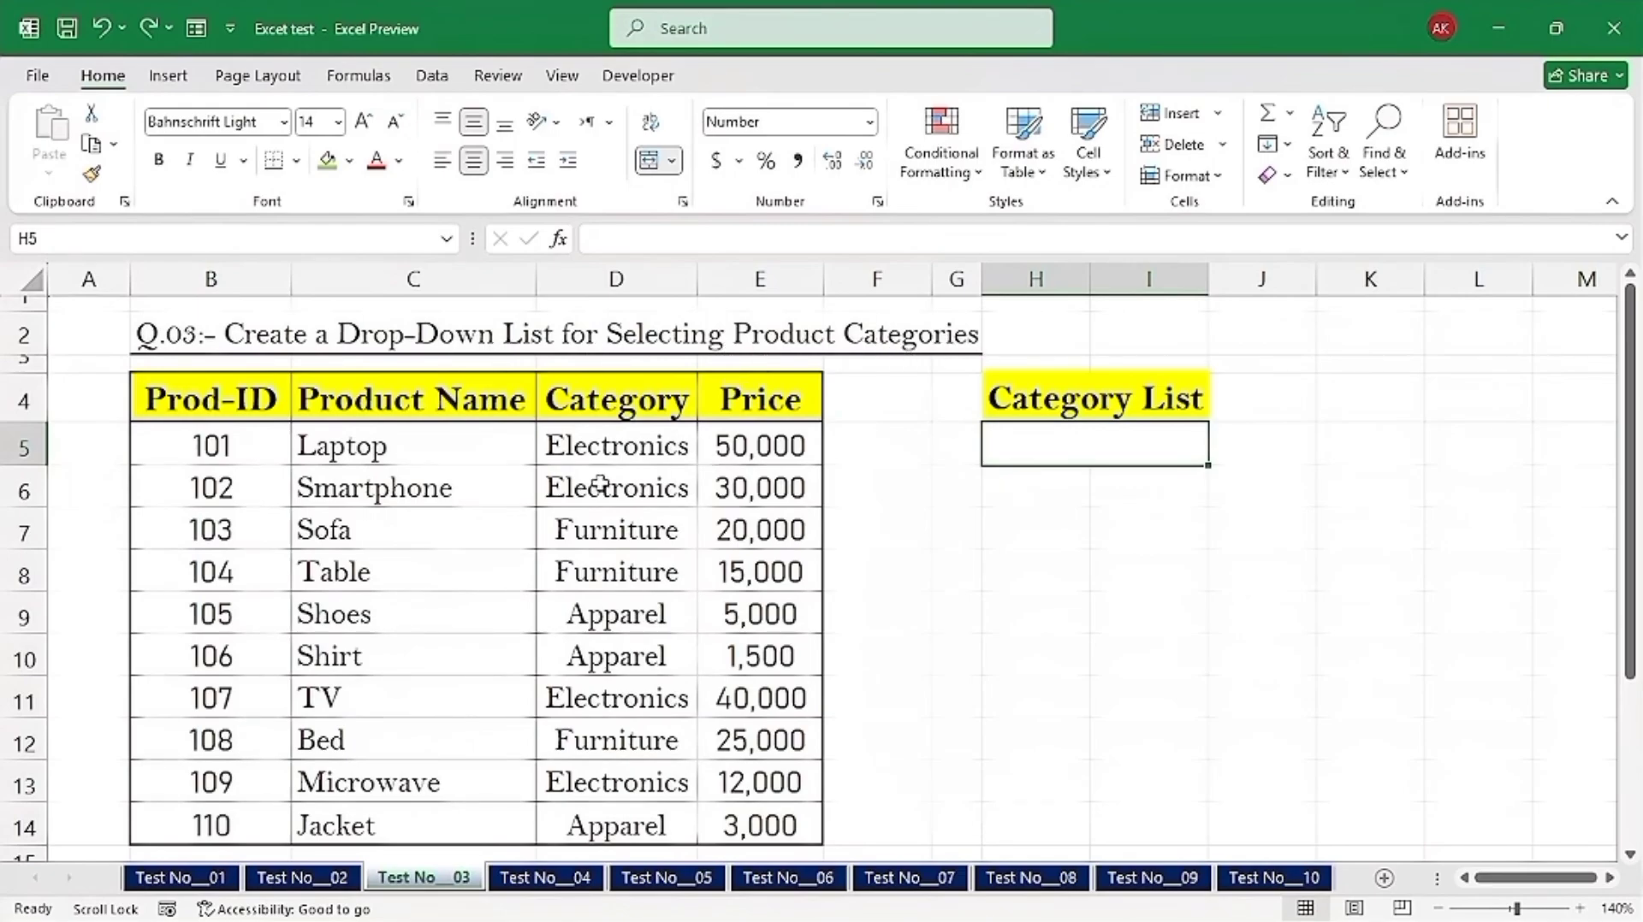
Step: Start a data validation rule on the Category List cell H5 that allows only List values
left_click(605, 279)
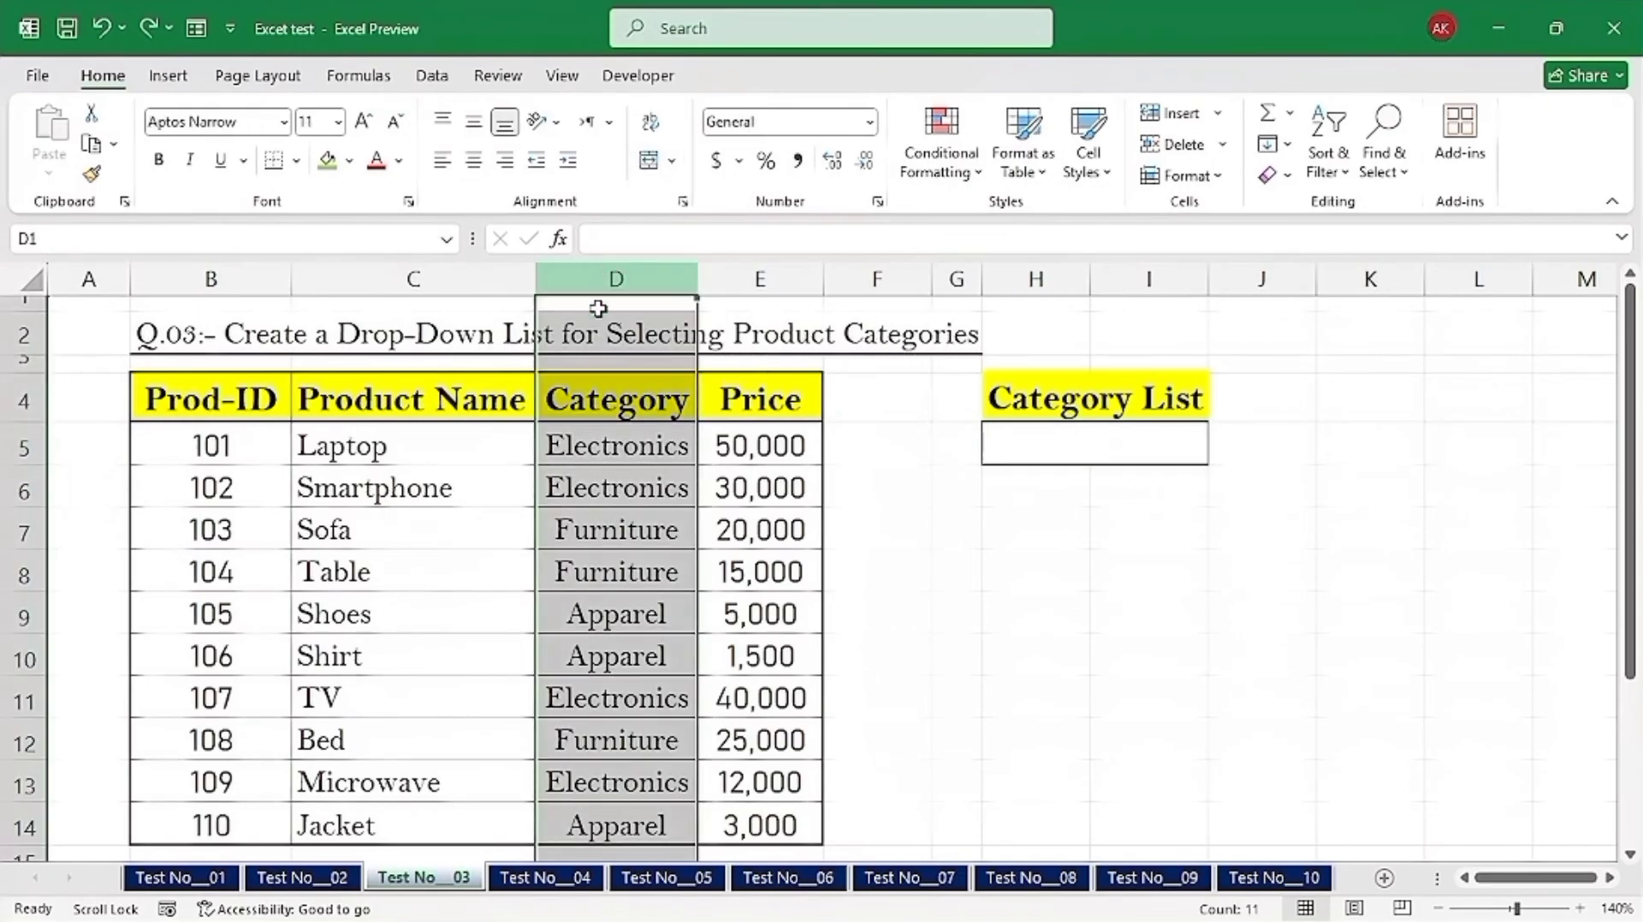
left_click(637, 447)
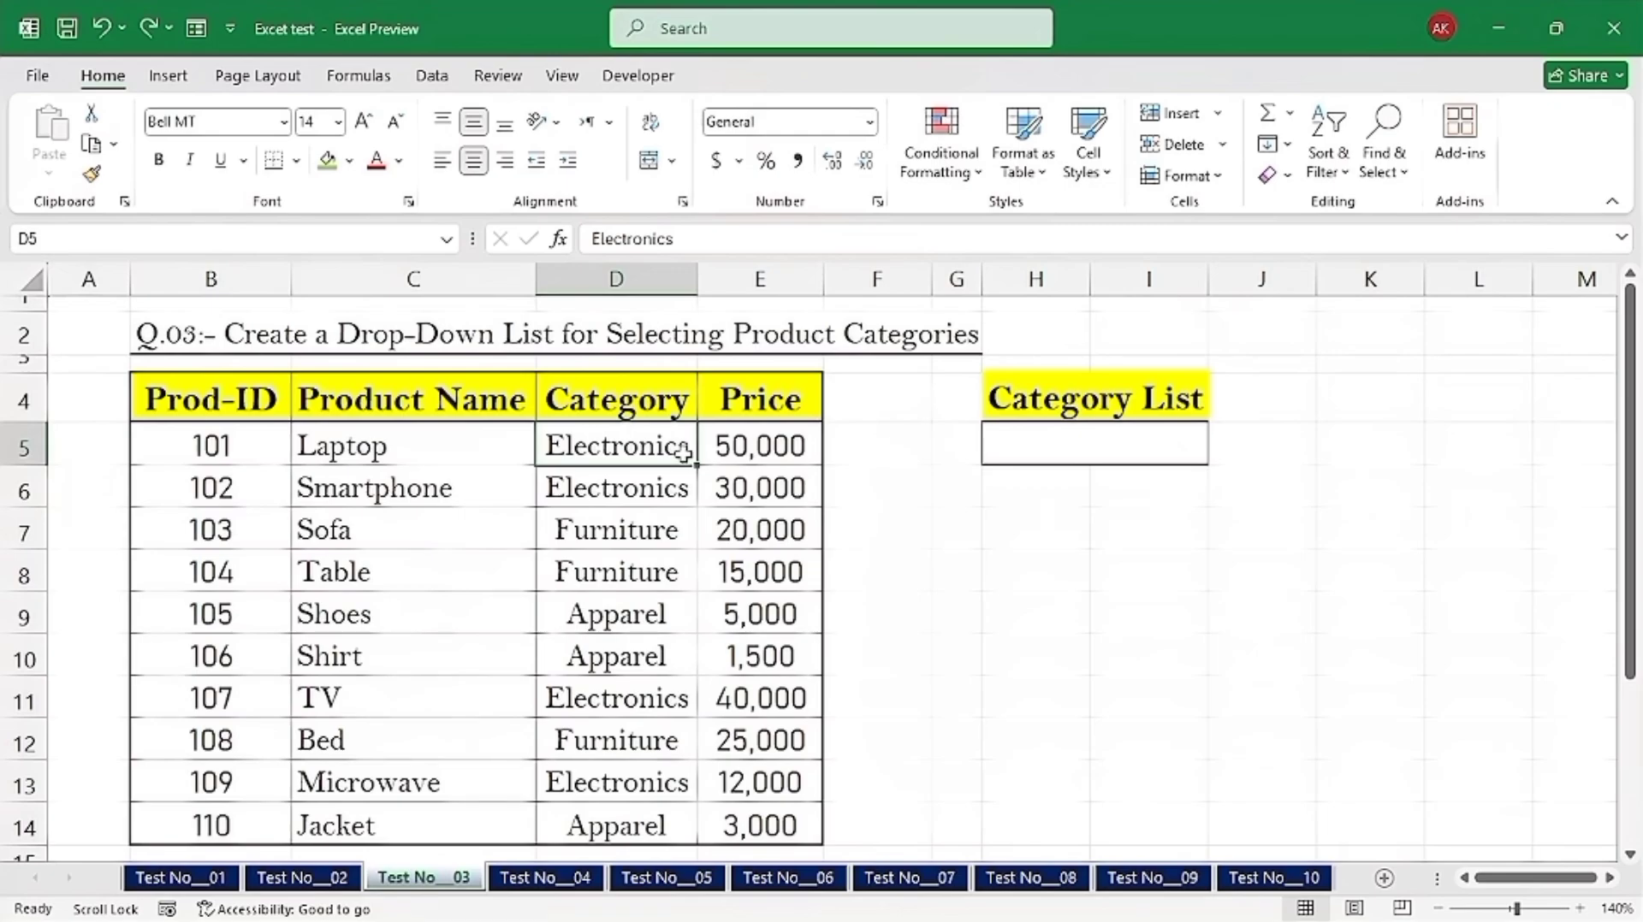
left_click(1100, 441)
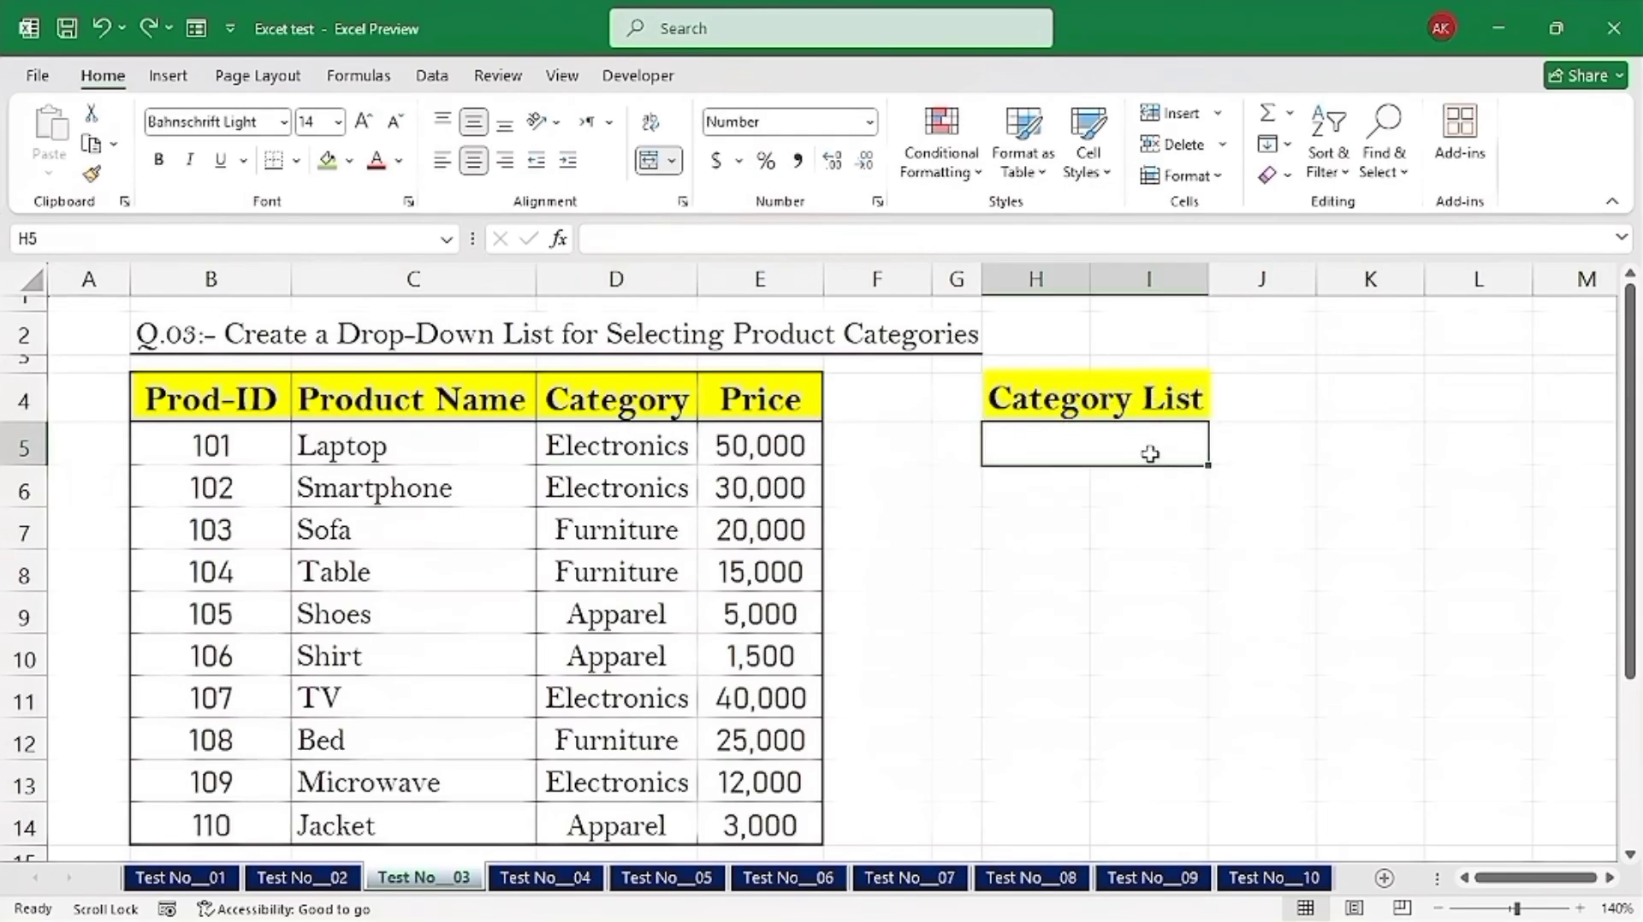
left_click(435, 78)
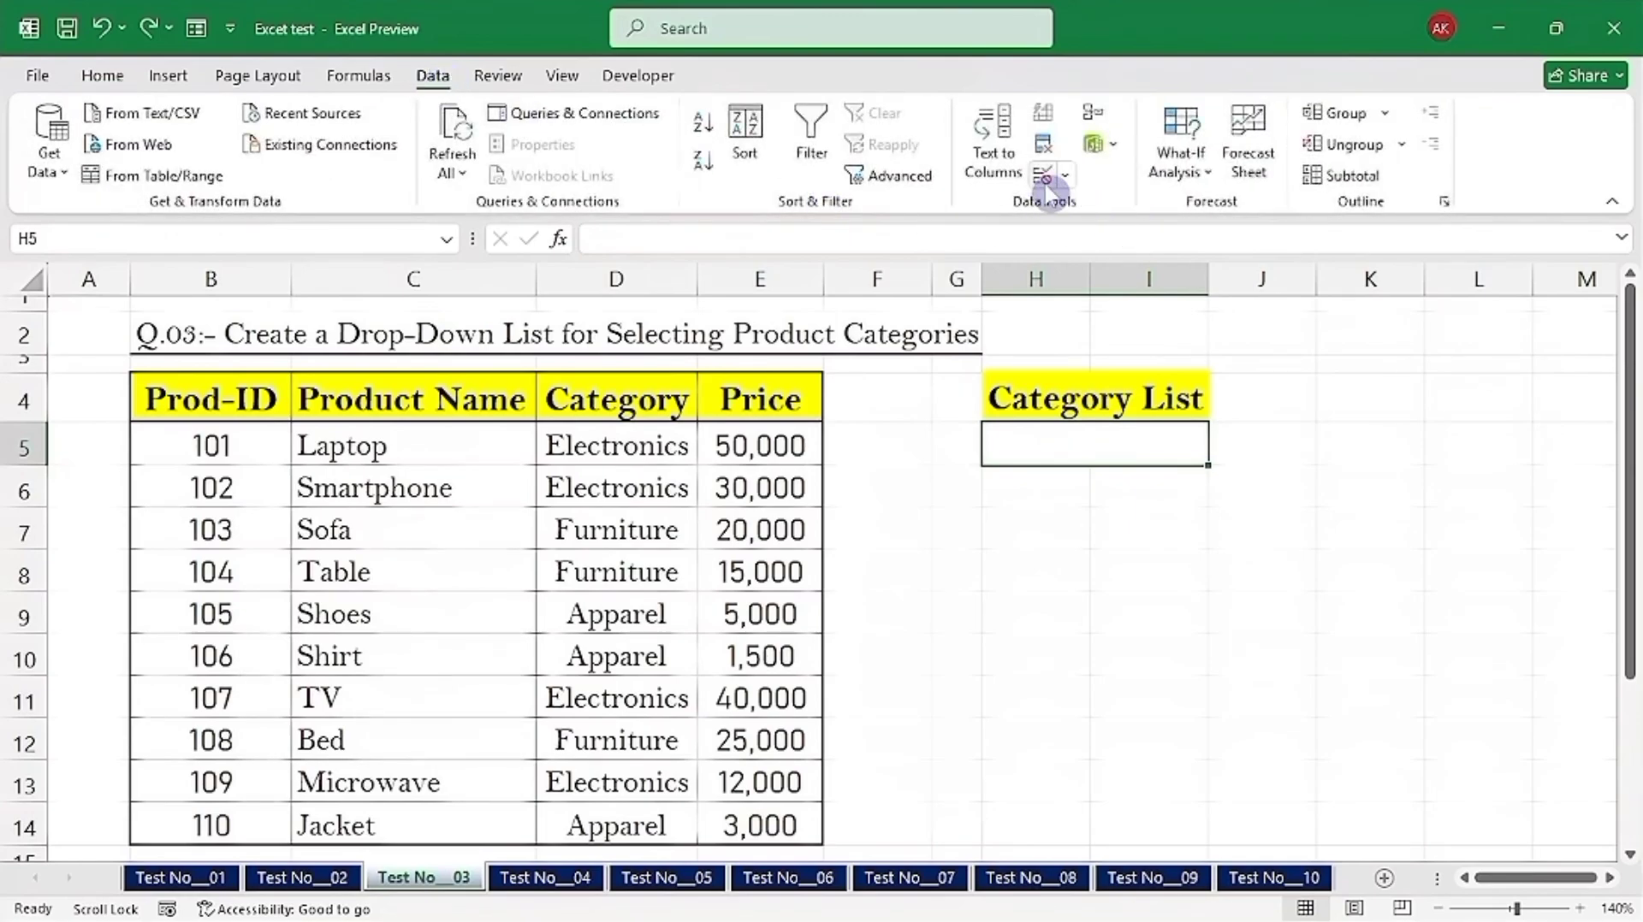
left_click(1043, 176)
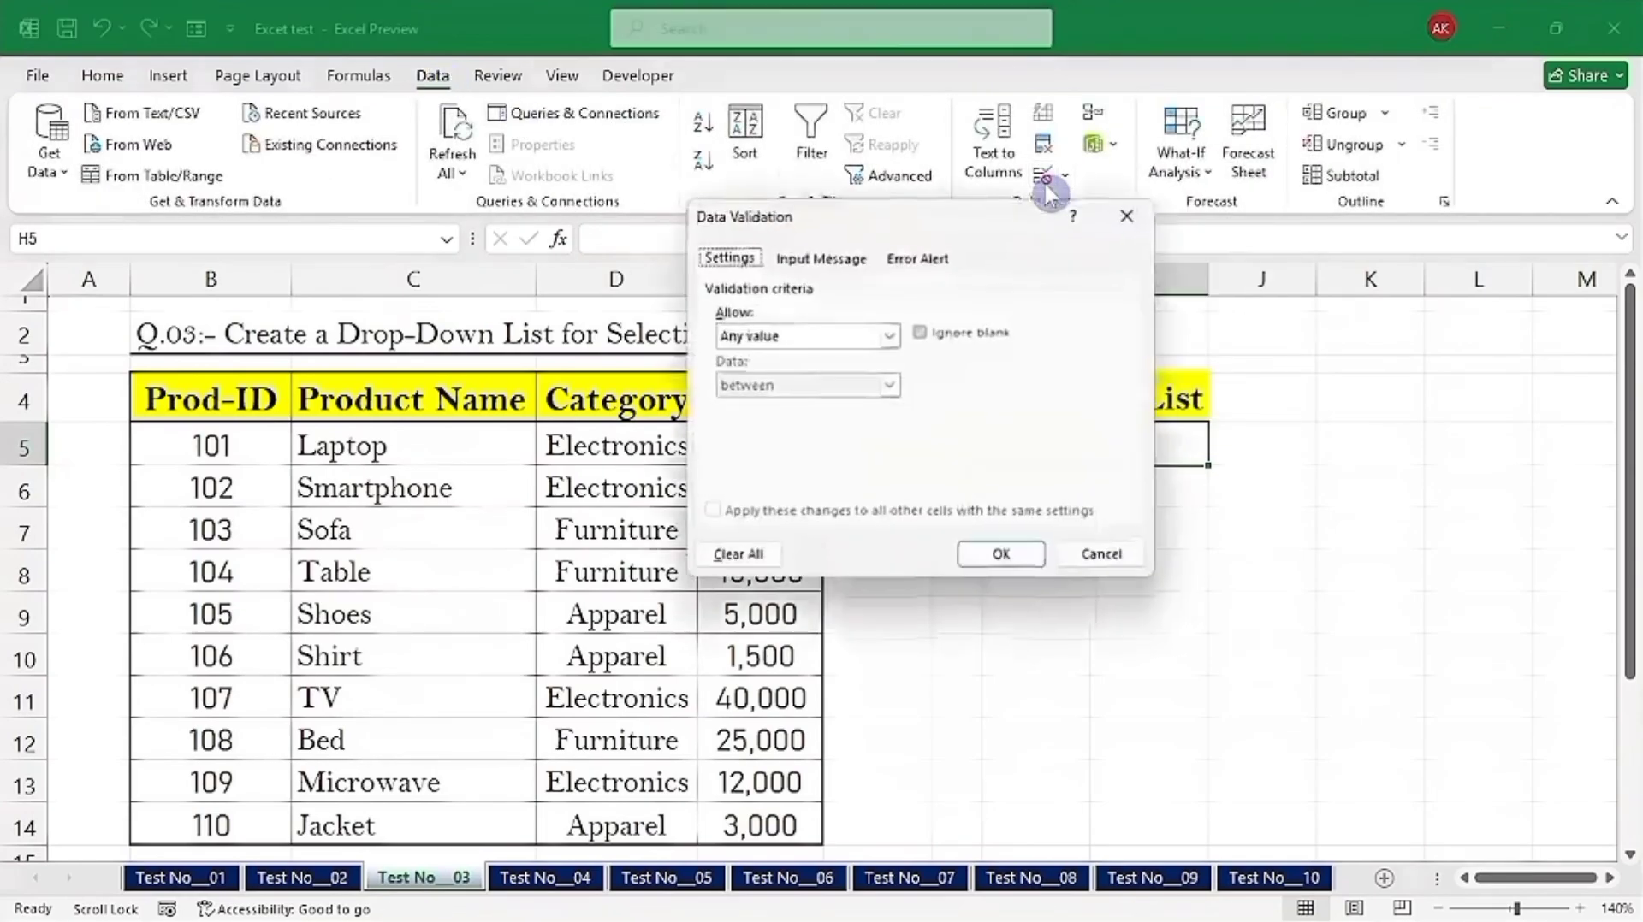
left_click(829, 338)
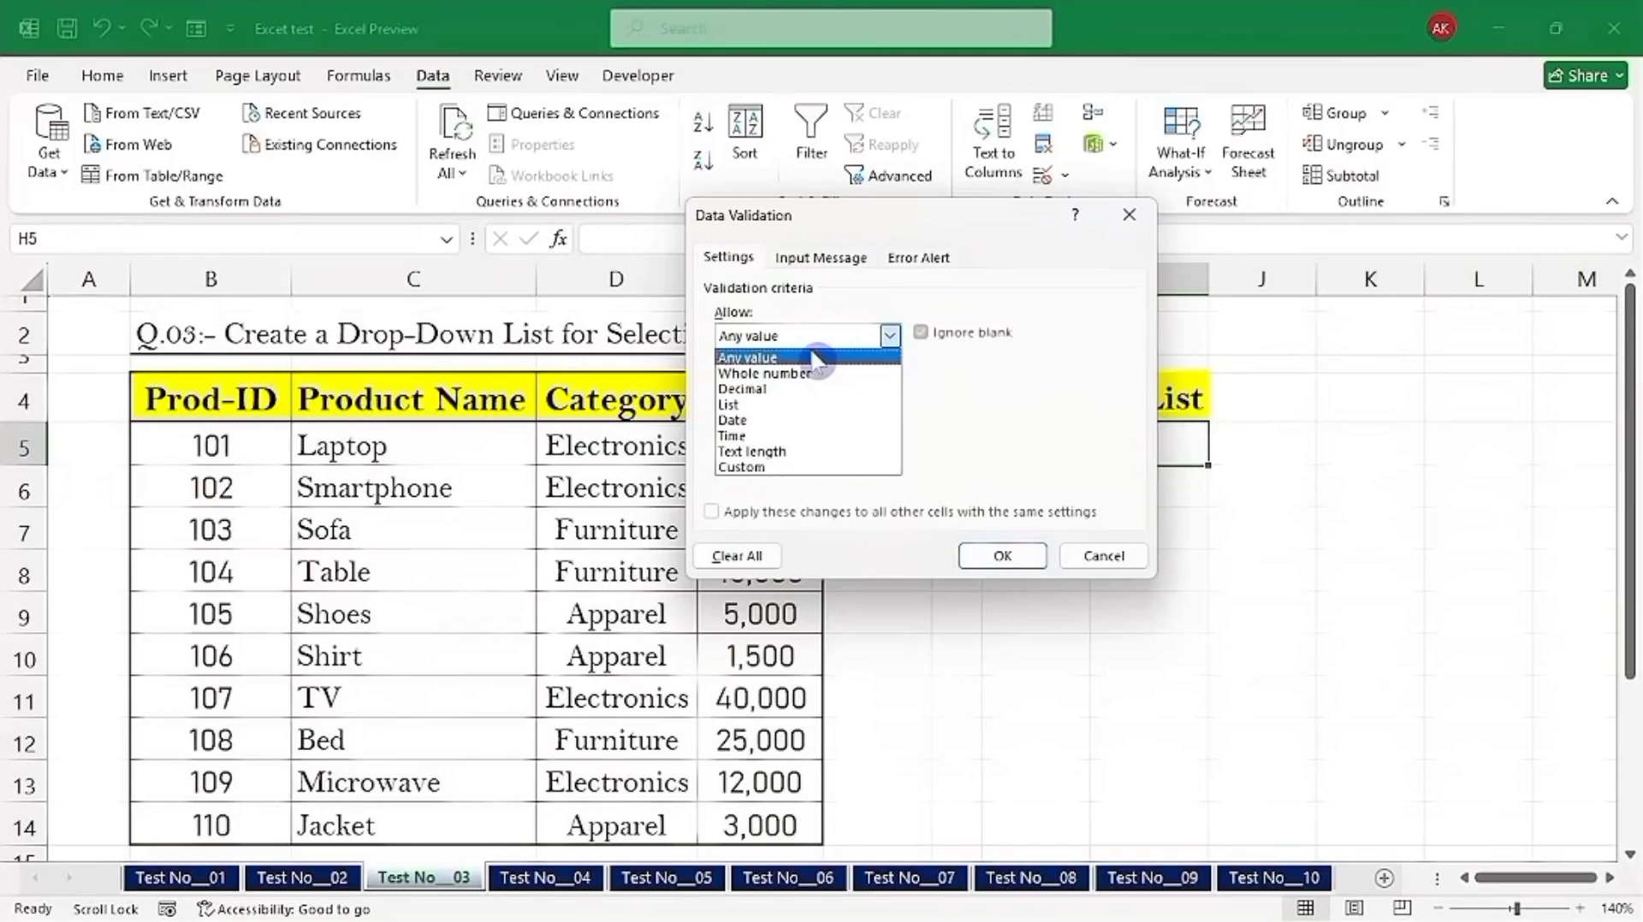
left_click(747, 409)
left_click_drag(916, 220, 1012, 206)
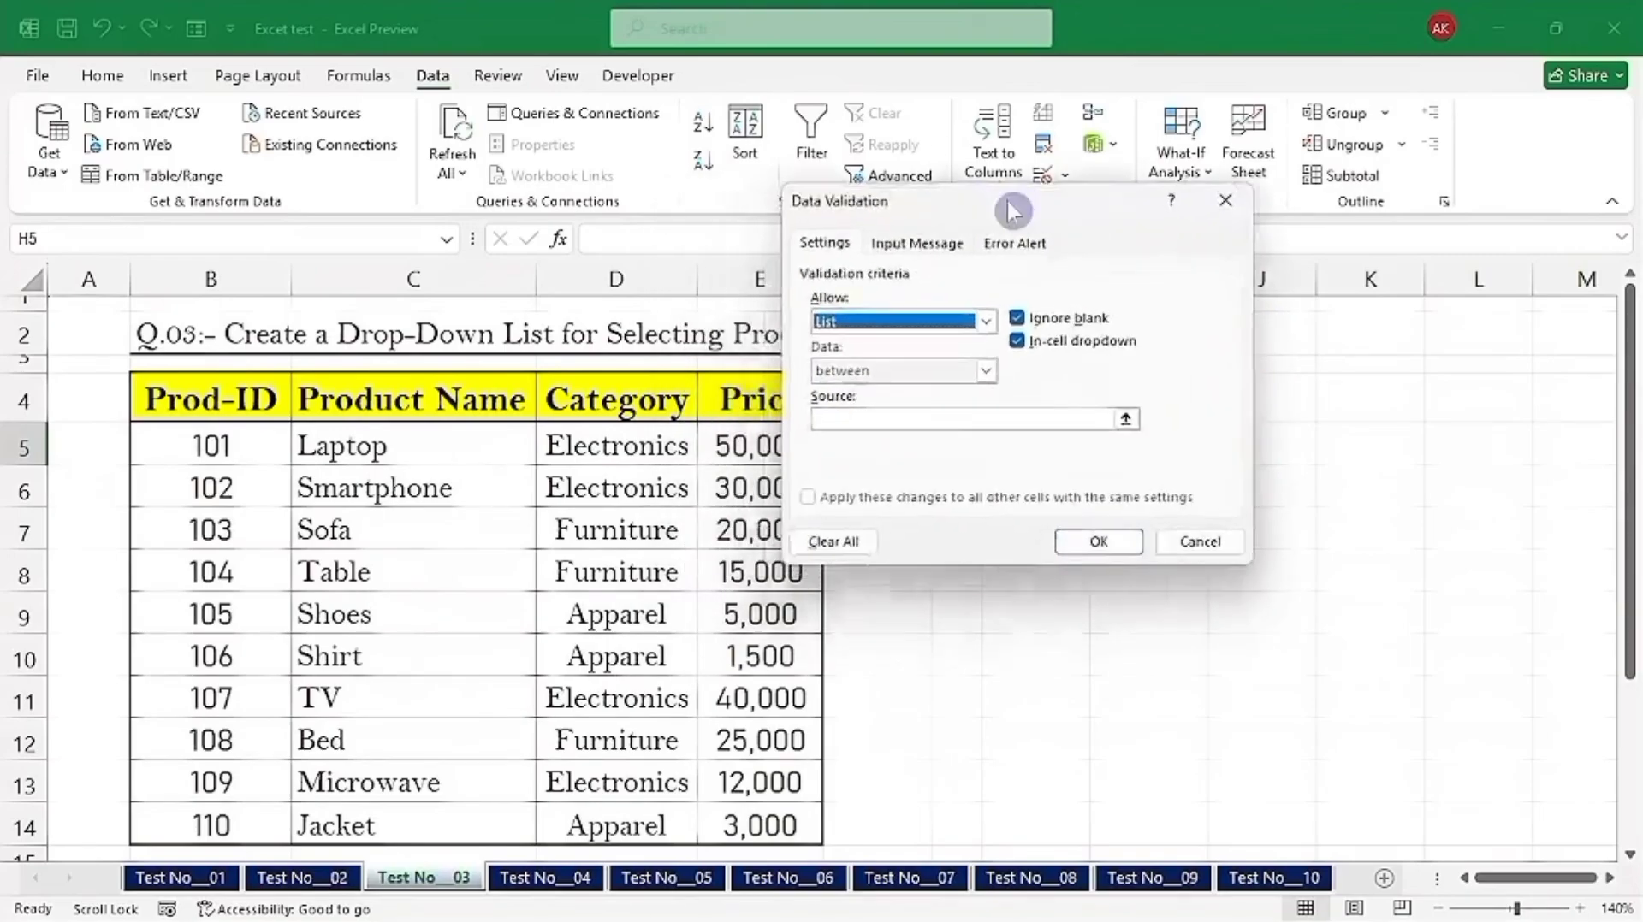
Step: Set the validation list's source to the category cells =$D$5:$D$14 and apply the rule
left_click(868, 418)
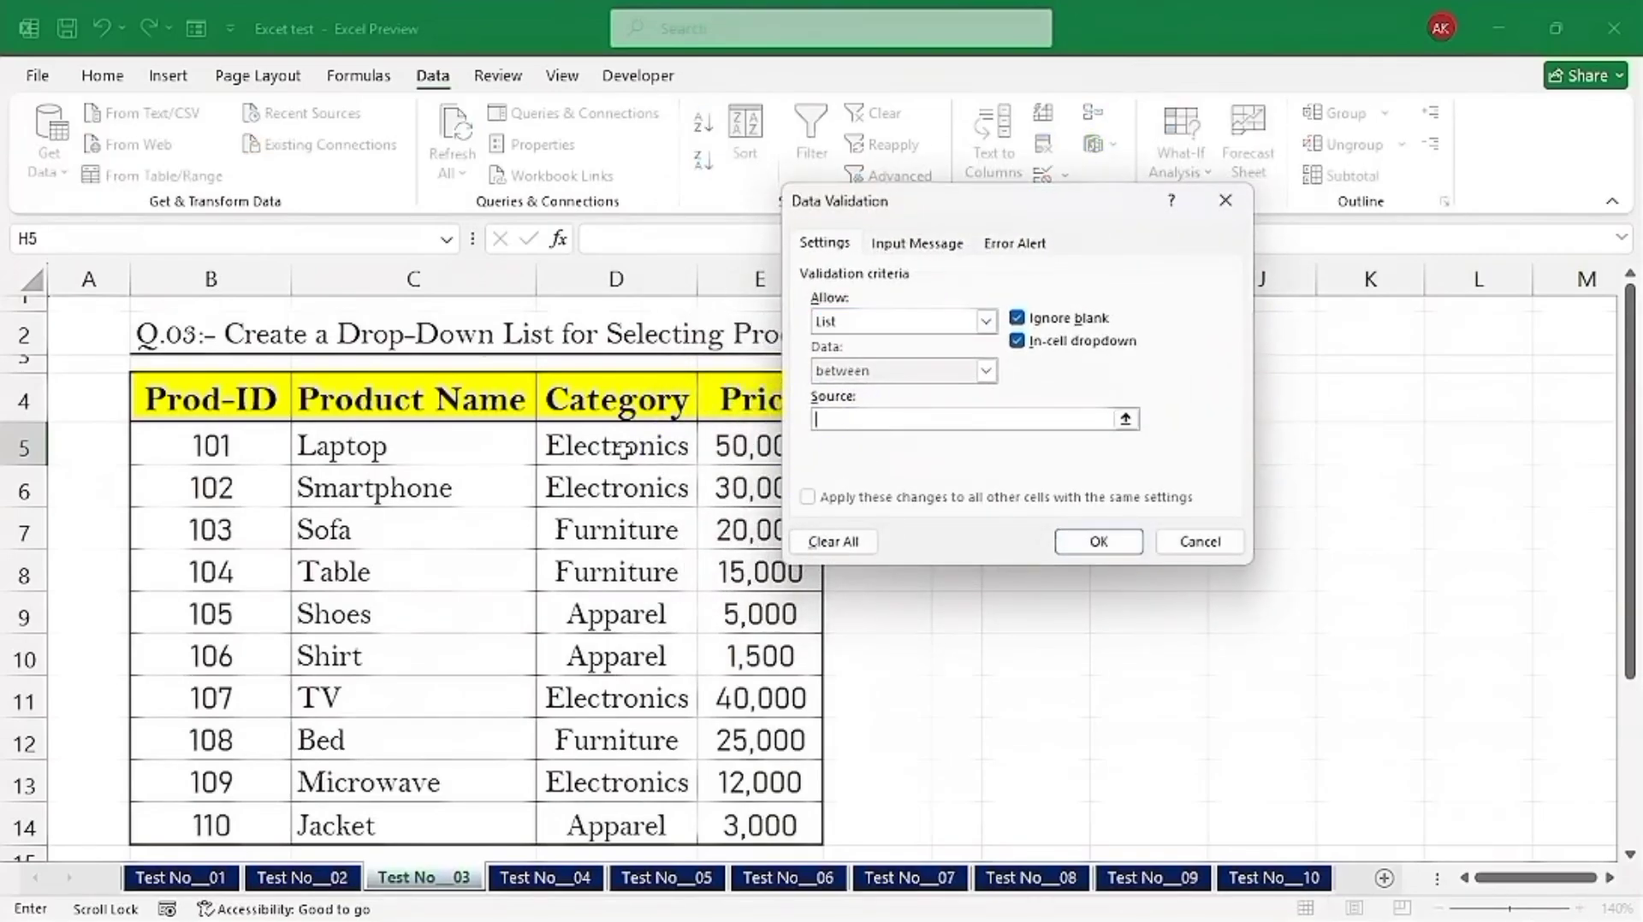
left_click_drag(623, 451, 653, 824)
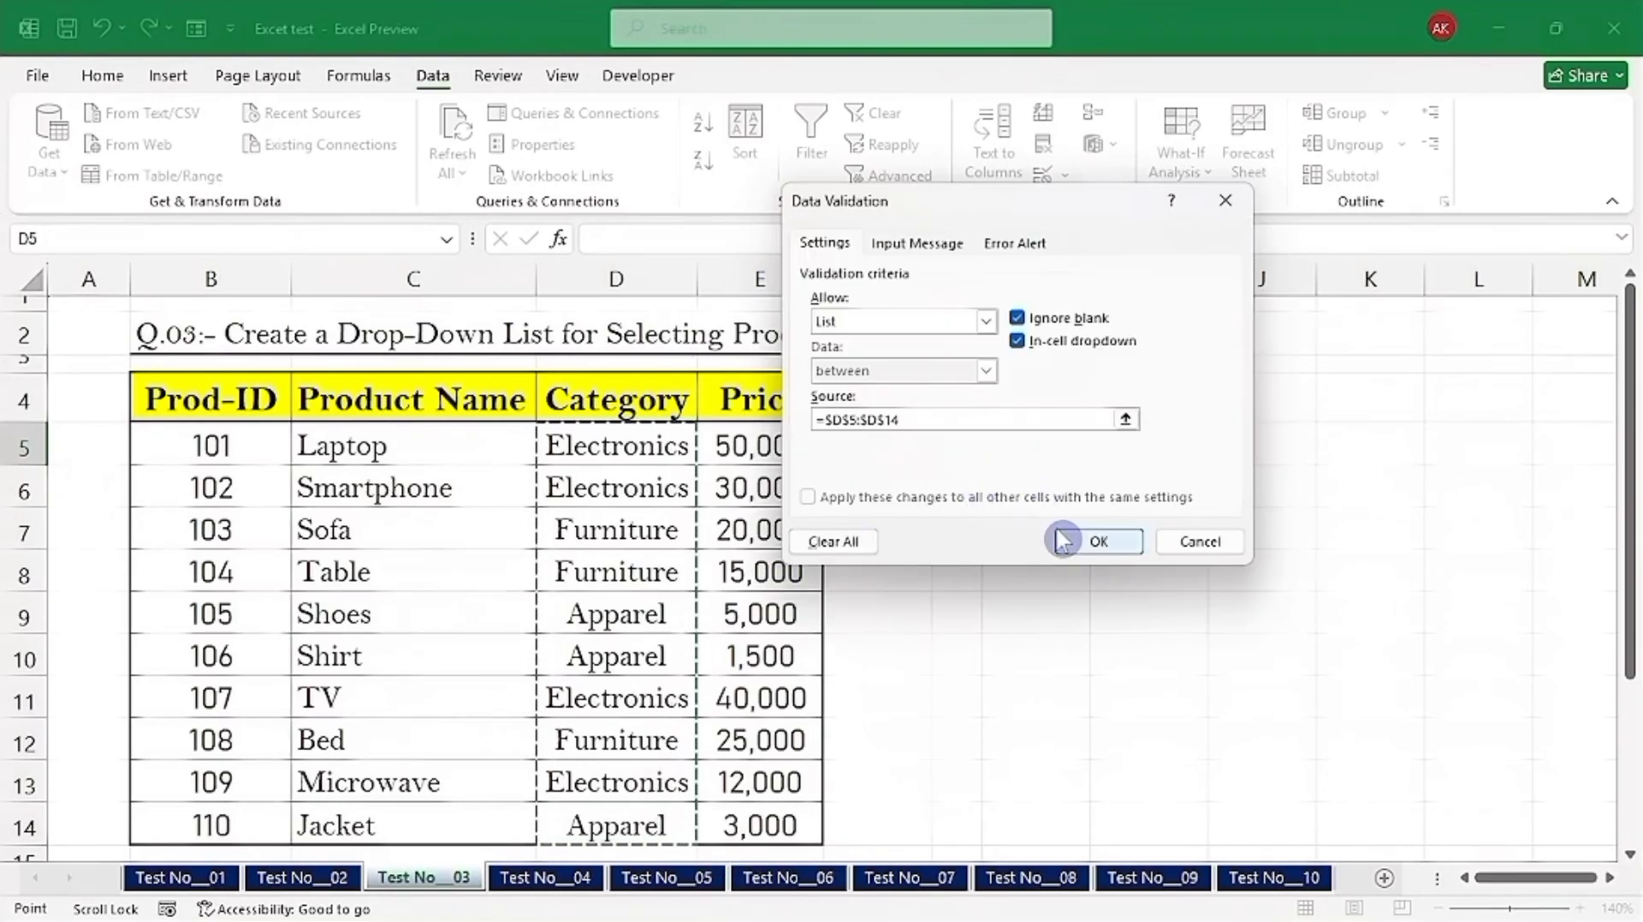
left_click_drag(1010, 216, 1061, 342)
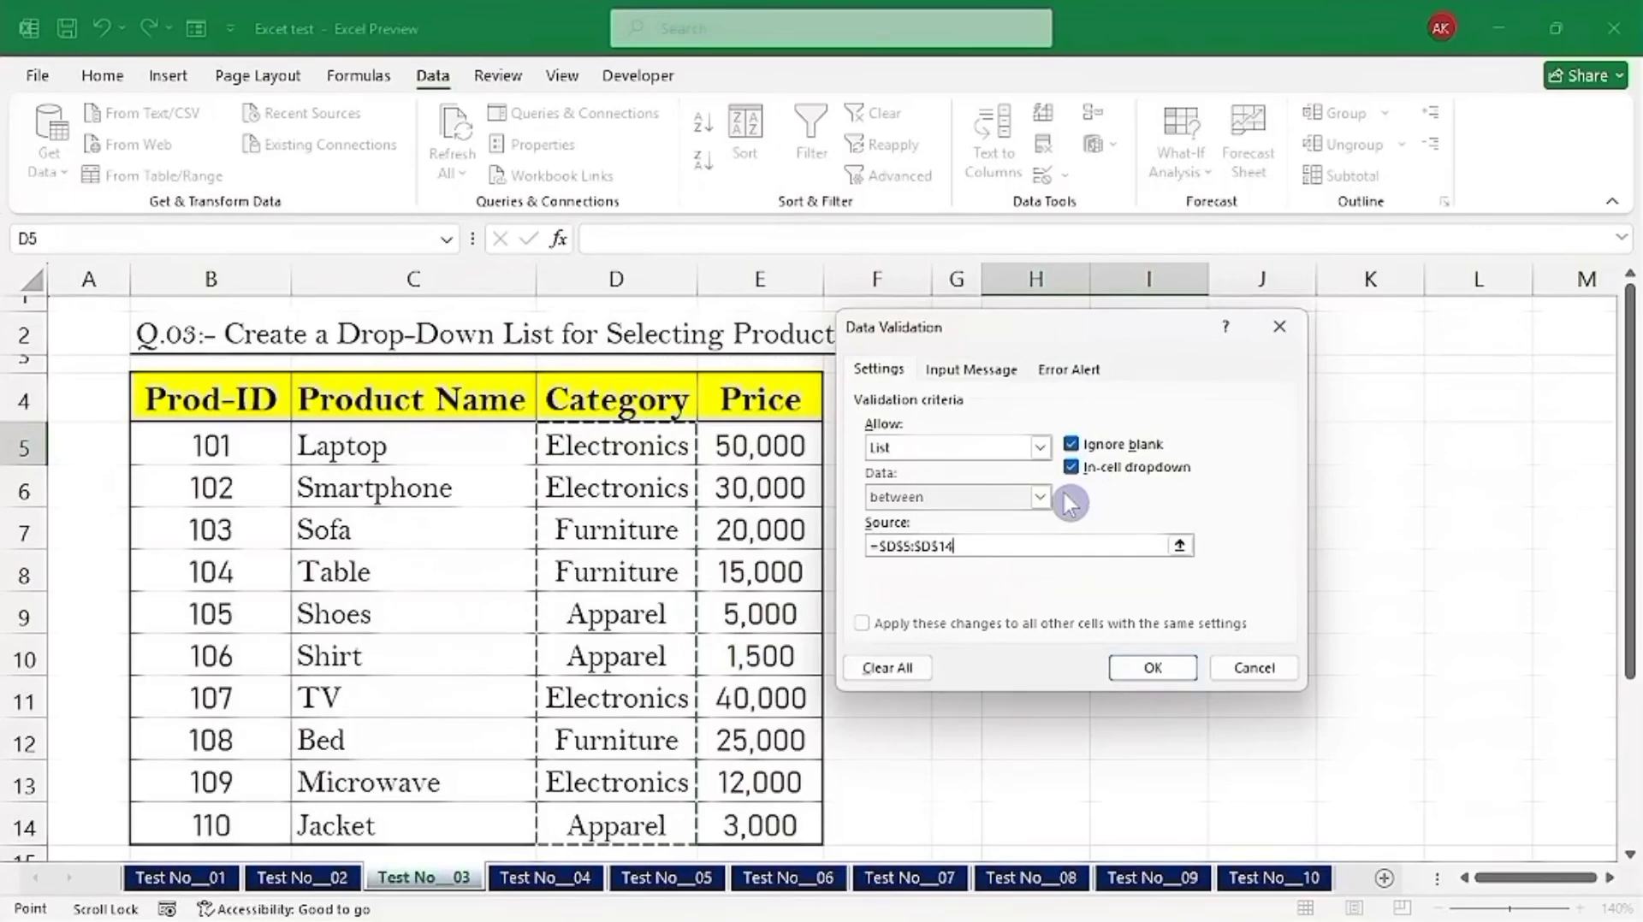
left_click(1153, 669)
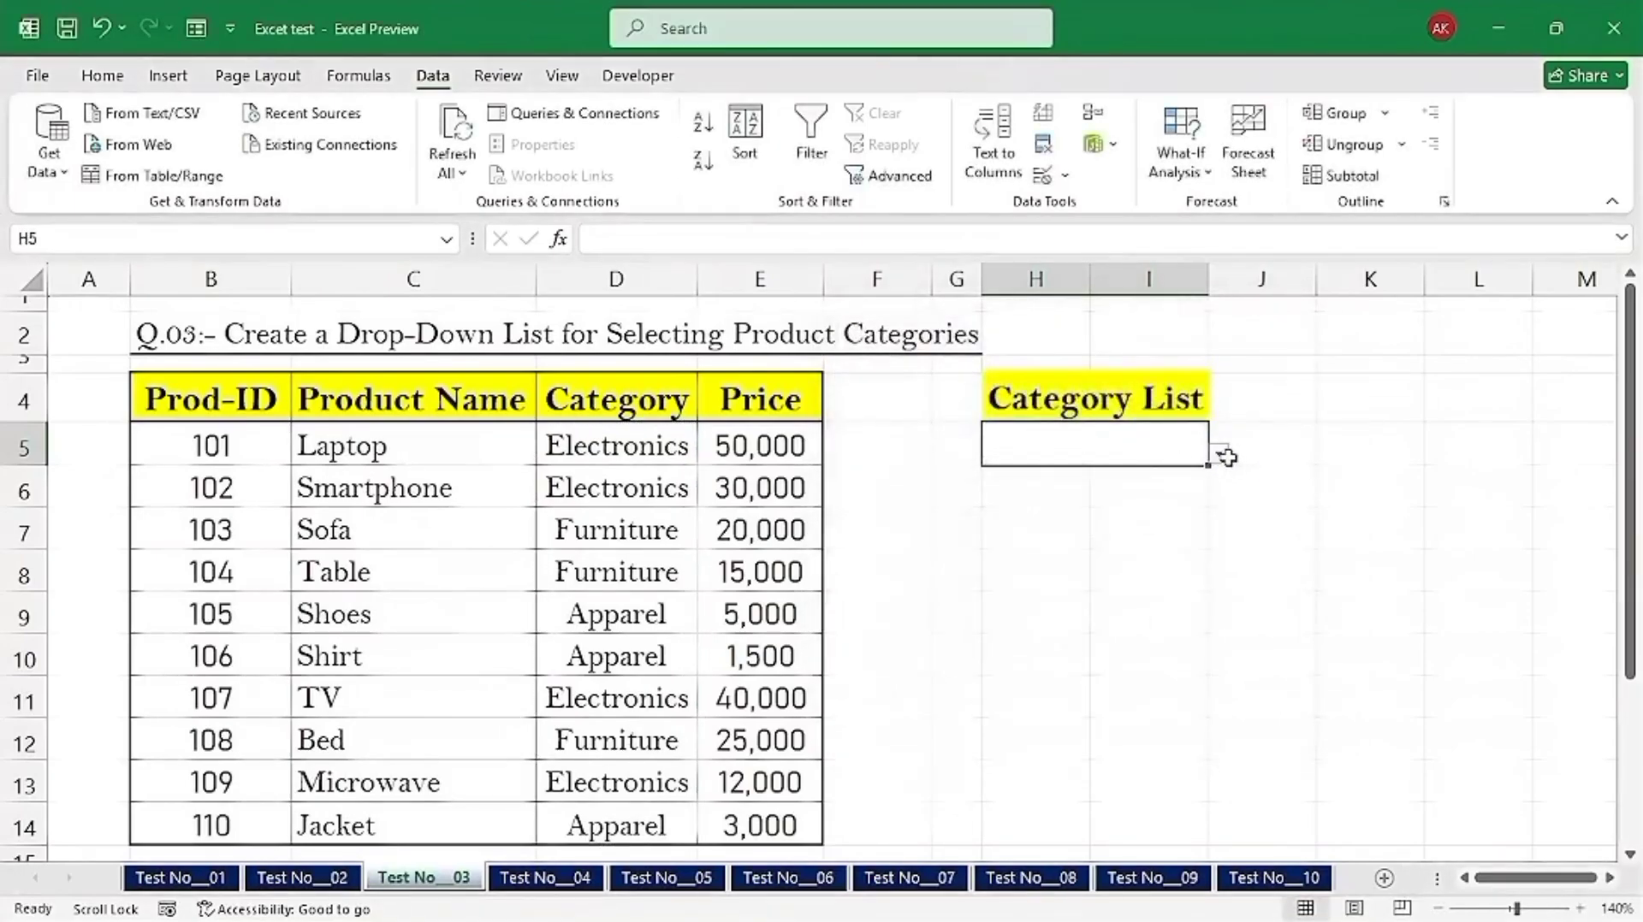
Step: Test the category drop-down in H5 by choosing Furniture, Apparel and finally Electronics
left_click(1220, 456)
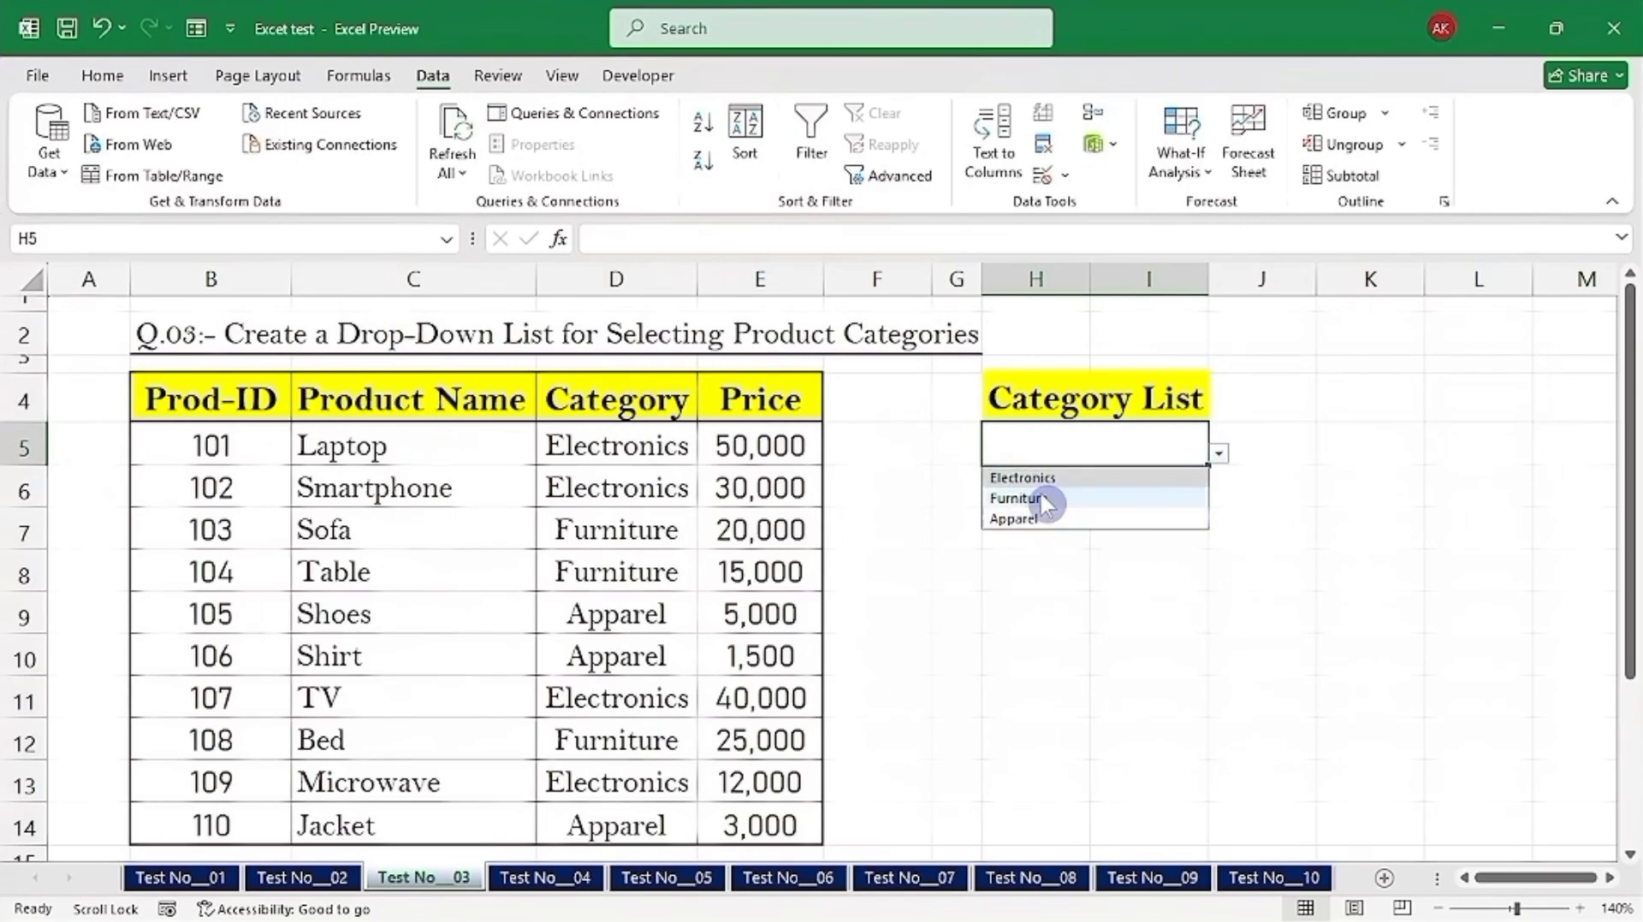
left_click(1044, 499)
left_click(1220, 454)
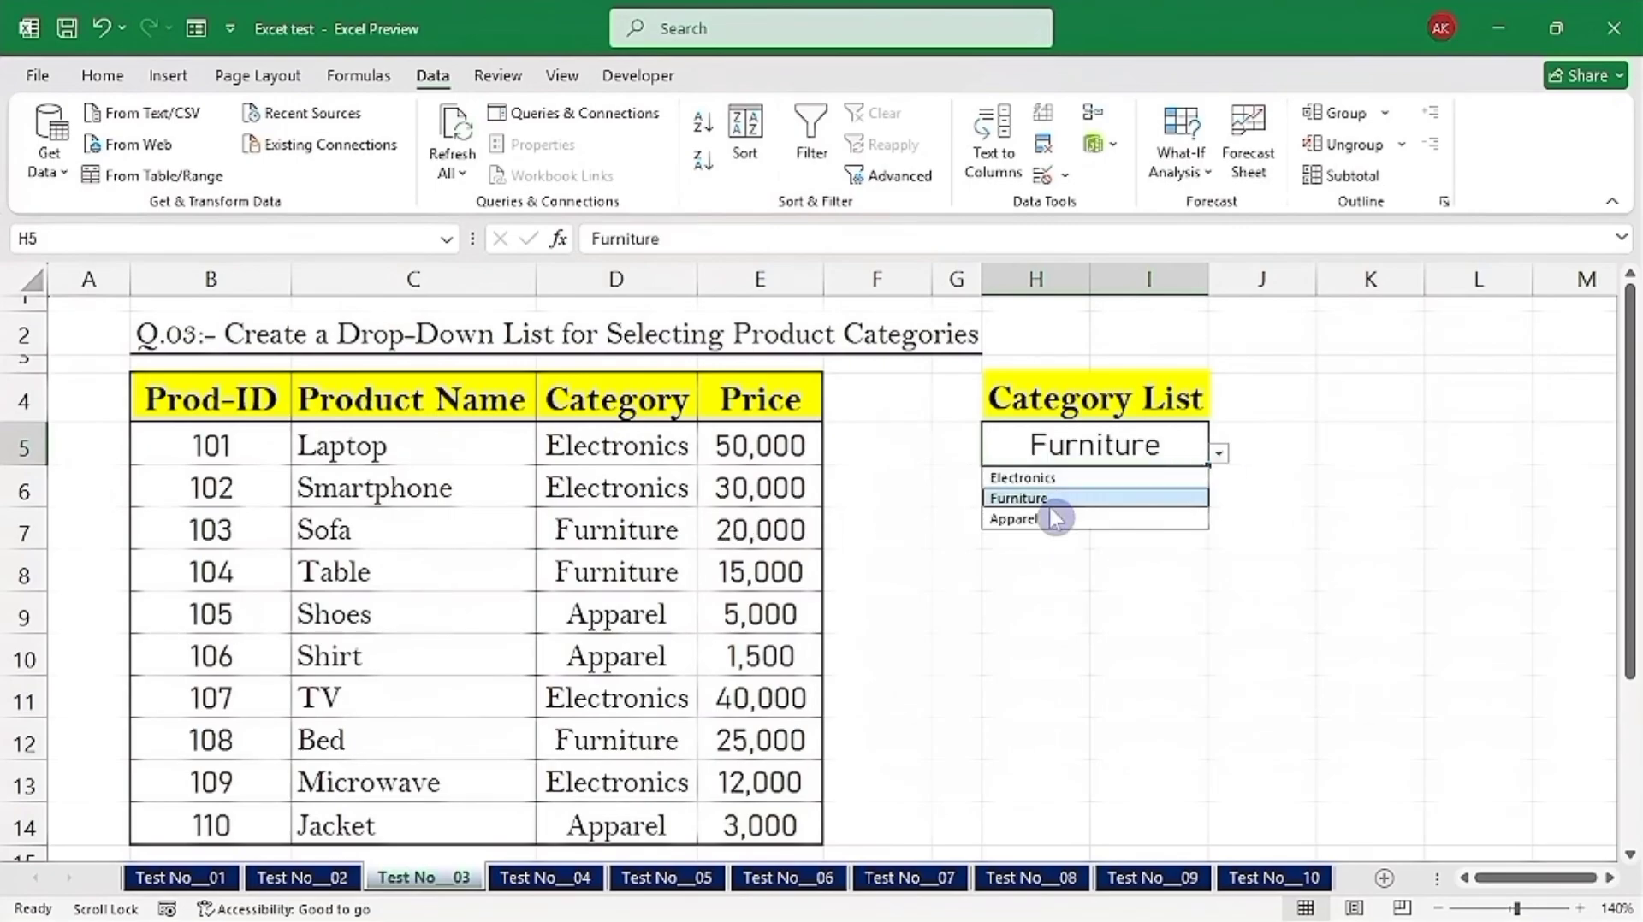
left_click(1033, 519)
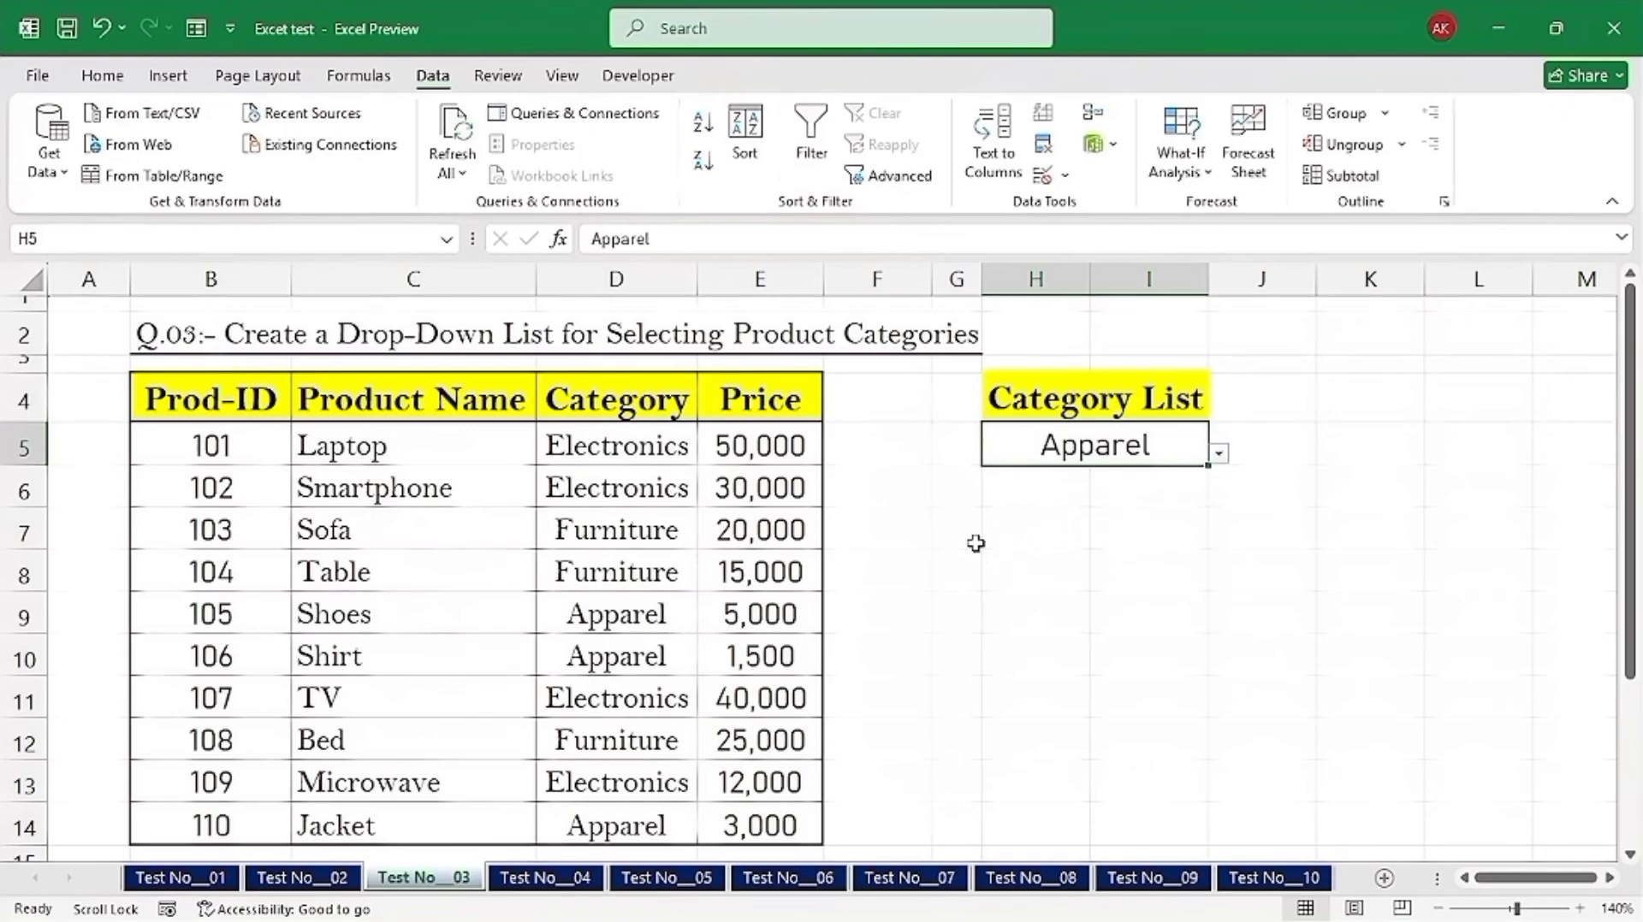
left_click(1218, 454)
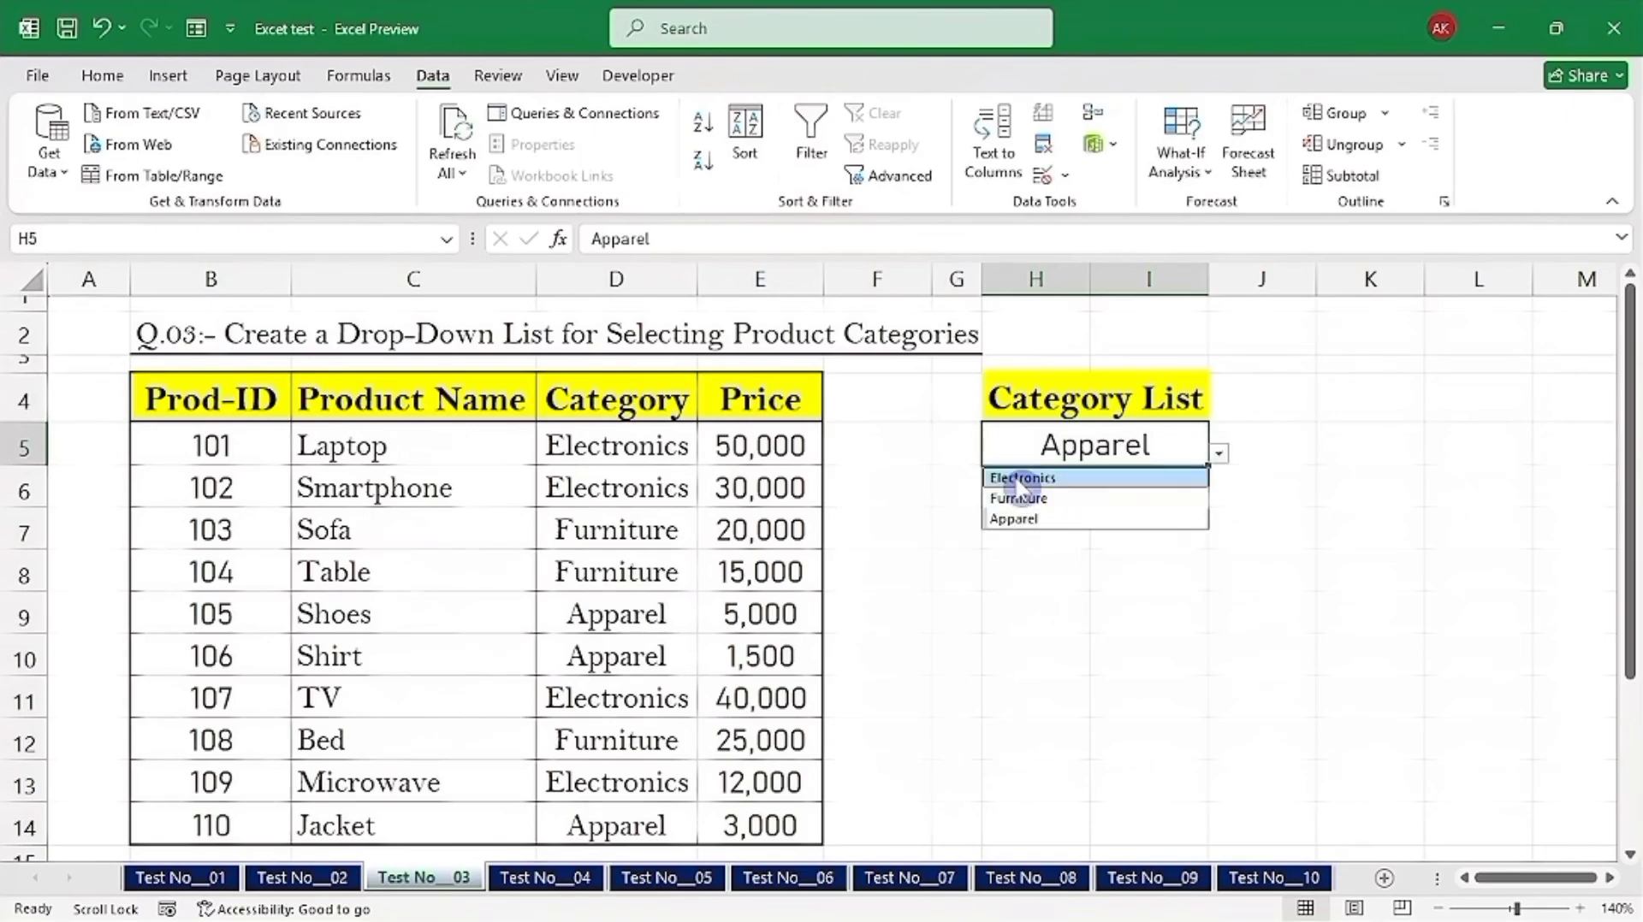
left_click(1027, 476)
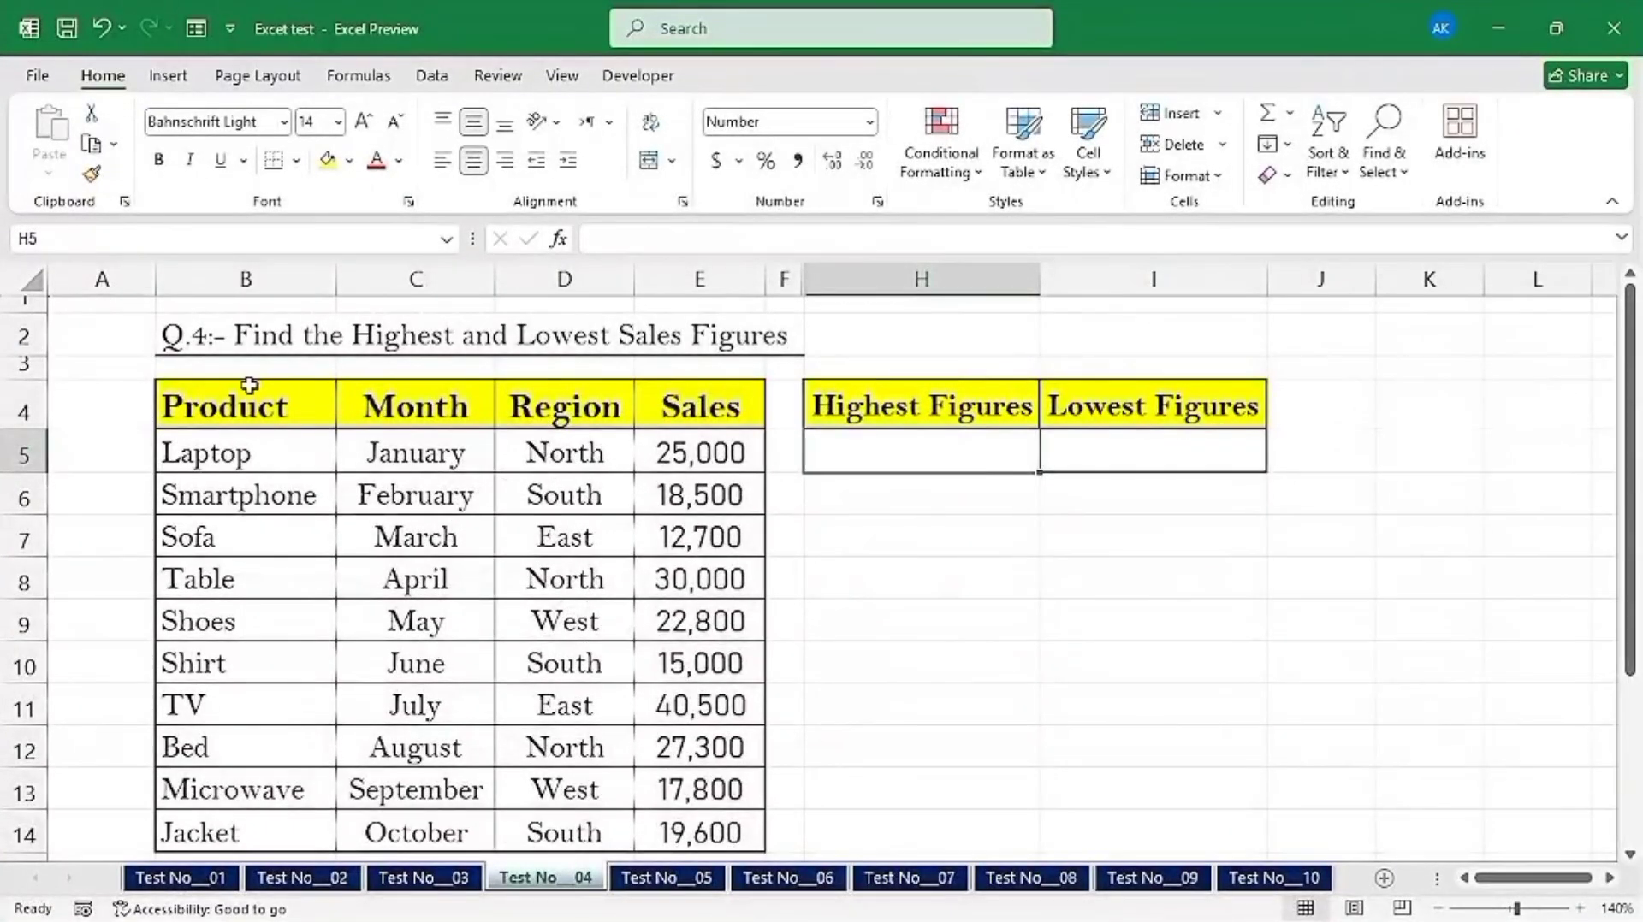
Step: Enter =MAX(E5:E14) in the Highest Figures cell H5 to find the highest sales figure
left_click_drag(249, 385, 675, 826)
left_click(923, 467)
left_click(919, 463)
type("=max")
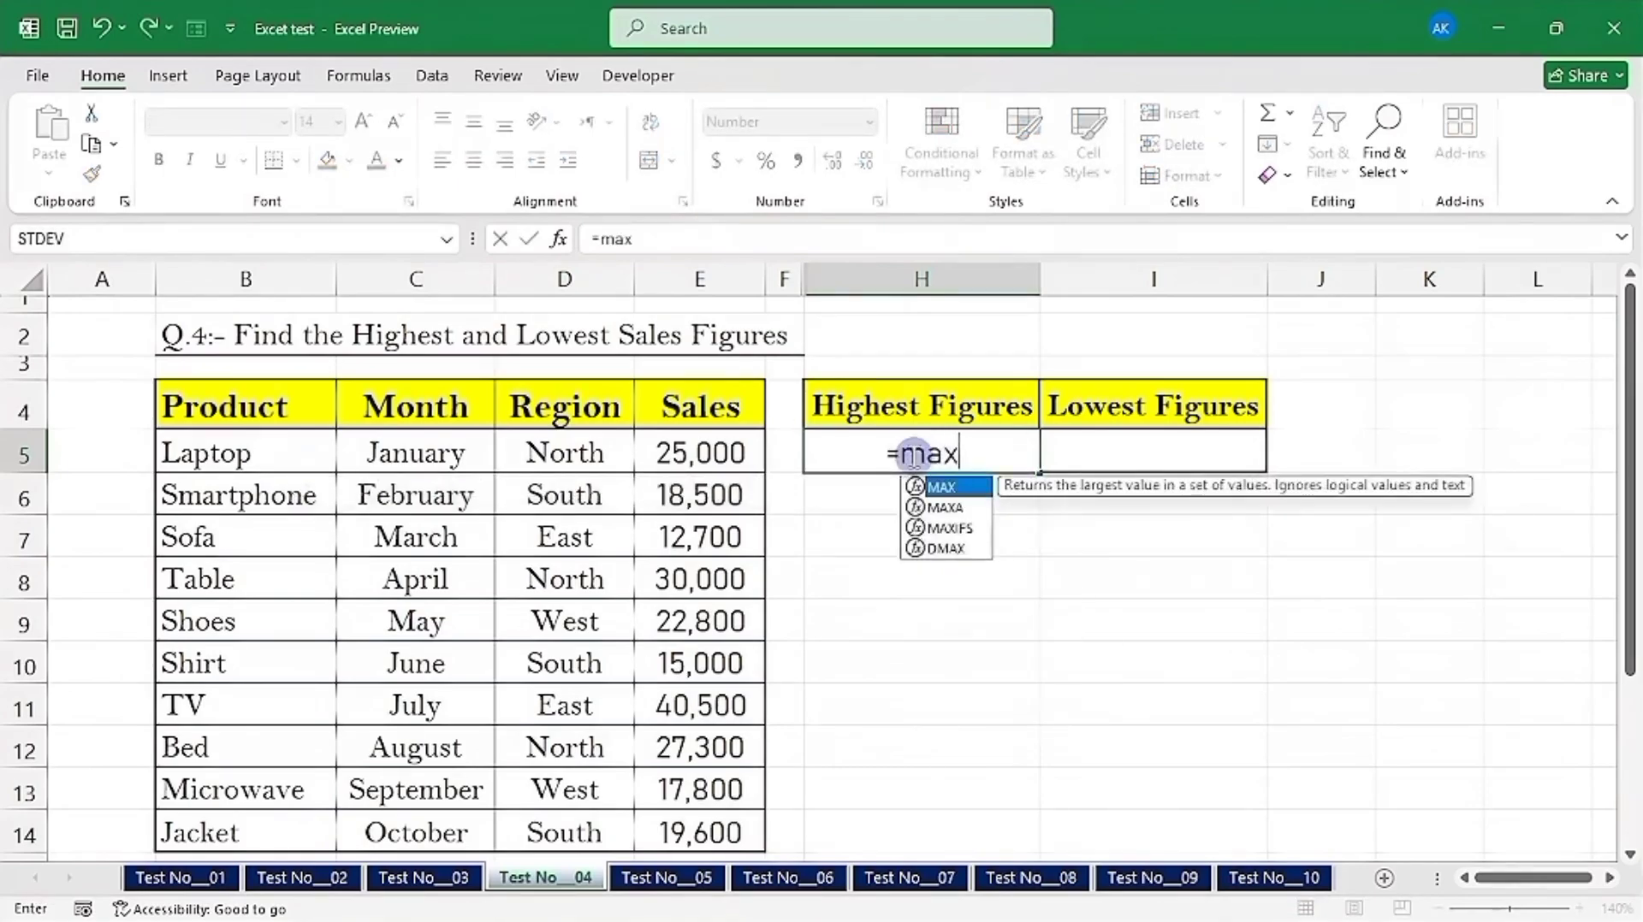
key("Tab")
left_click_drag(723, 449, 756, 821)
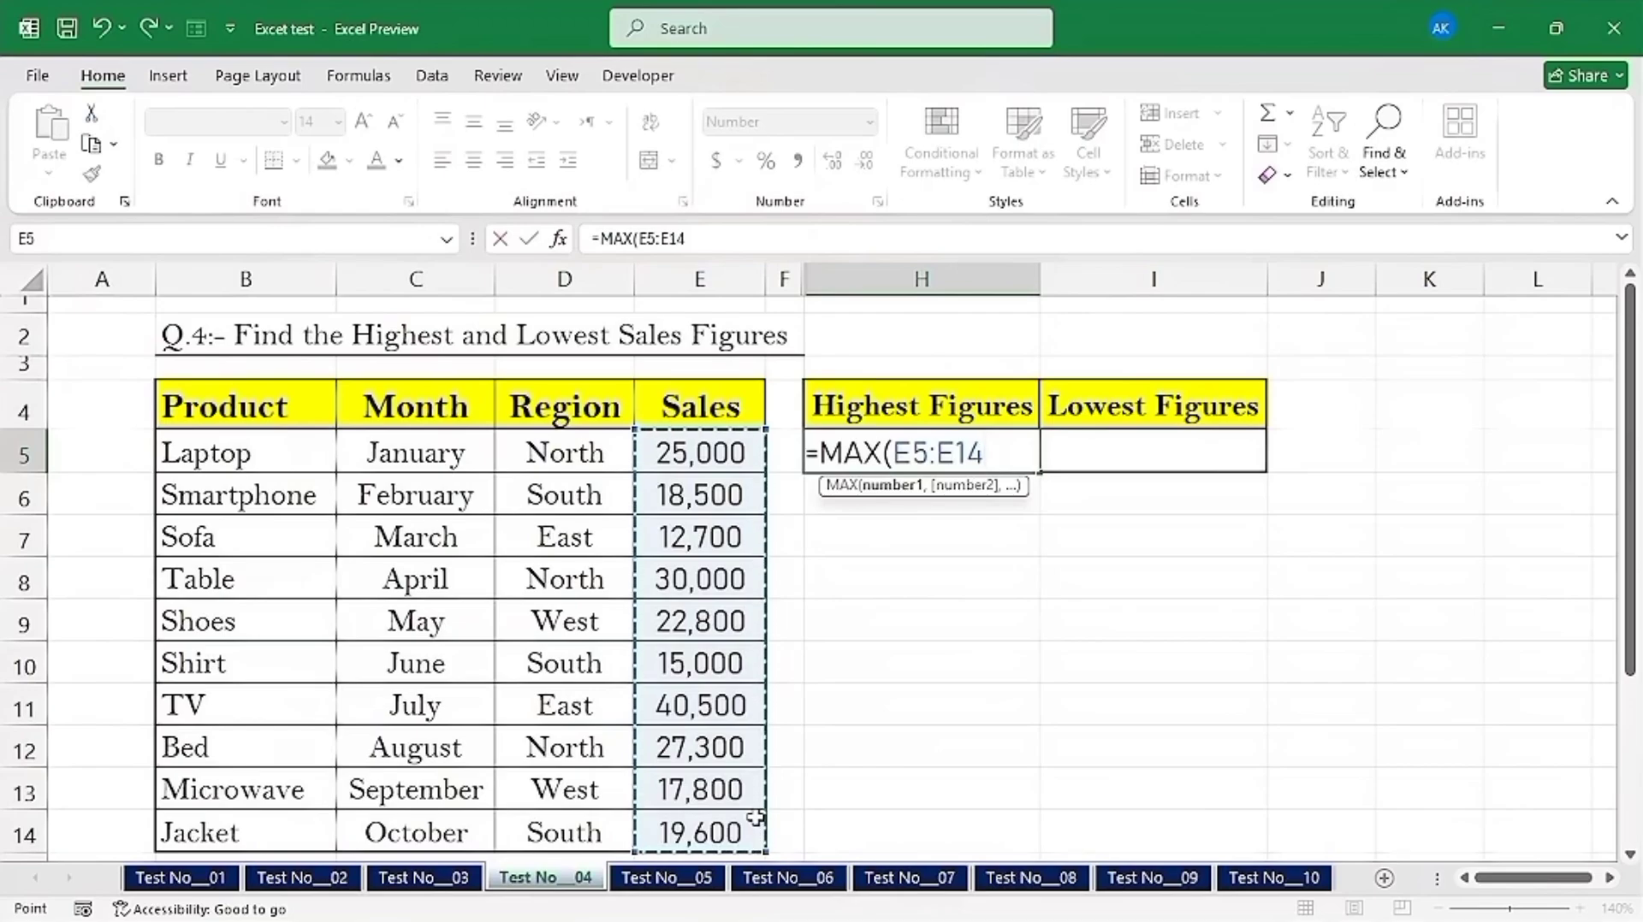
type(")")
key("Return")
left_click(921, 456)
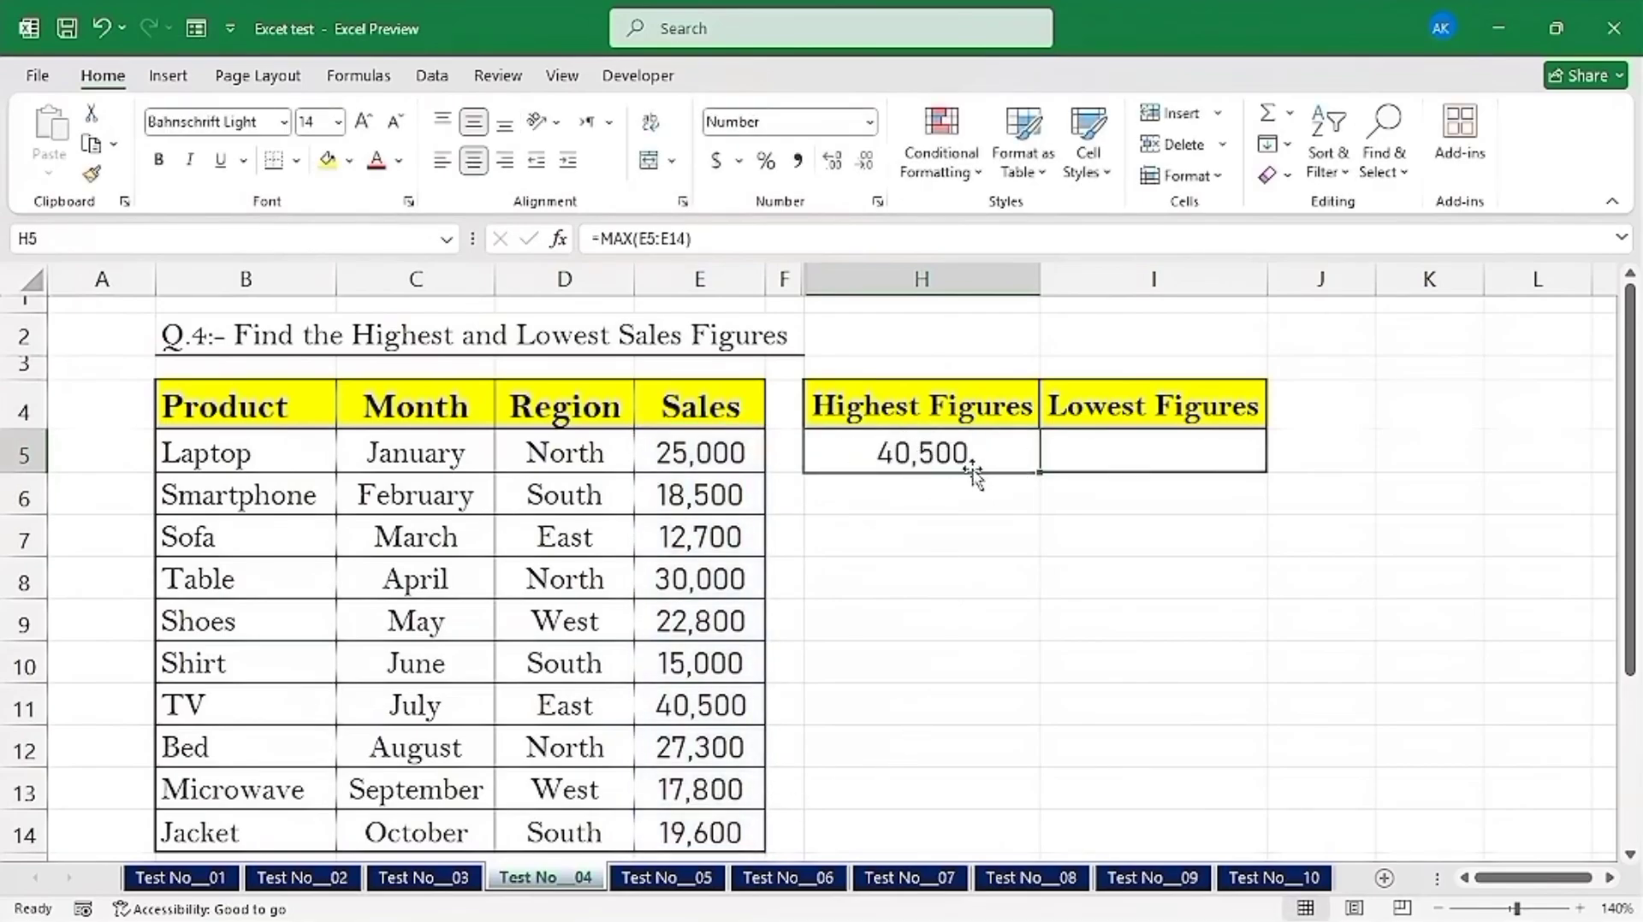
Step: Enter =MIN(E5:E14) in the Lowest Figures cell I5 to find the lowest sales figure
left_click(1137, 459)
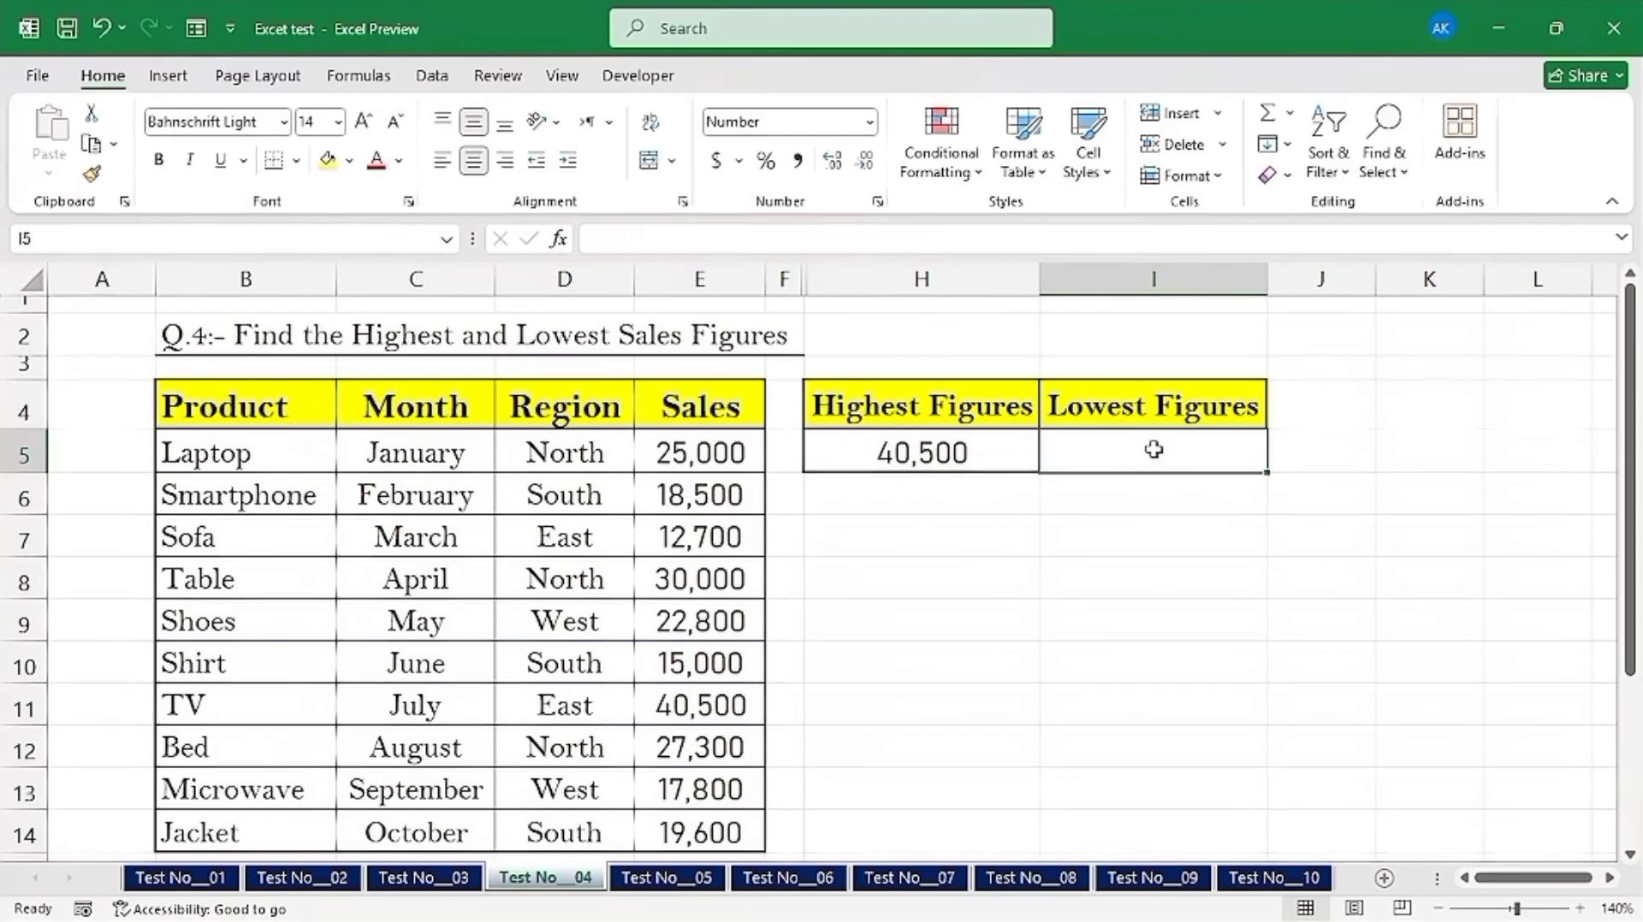
type("=min")
key("Tab")
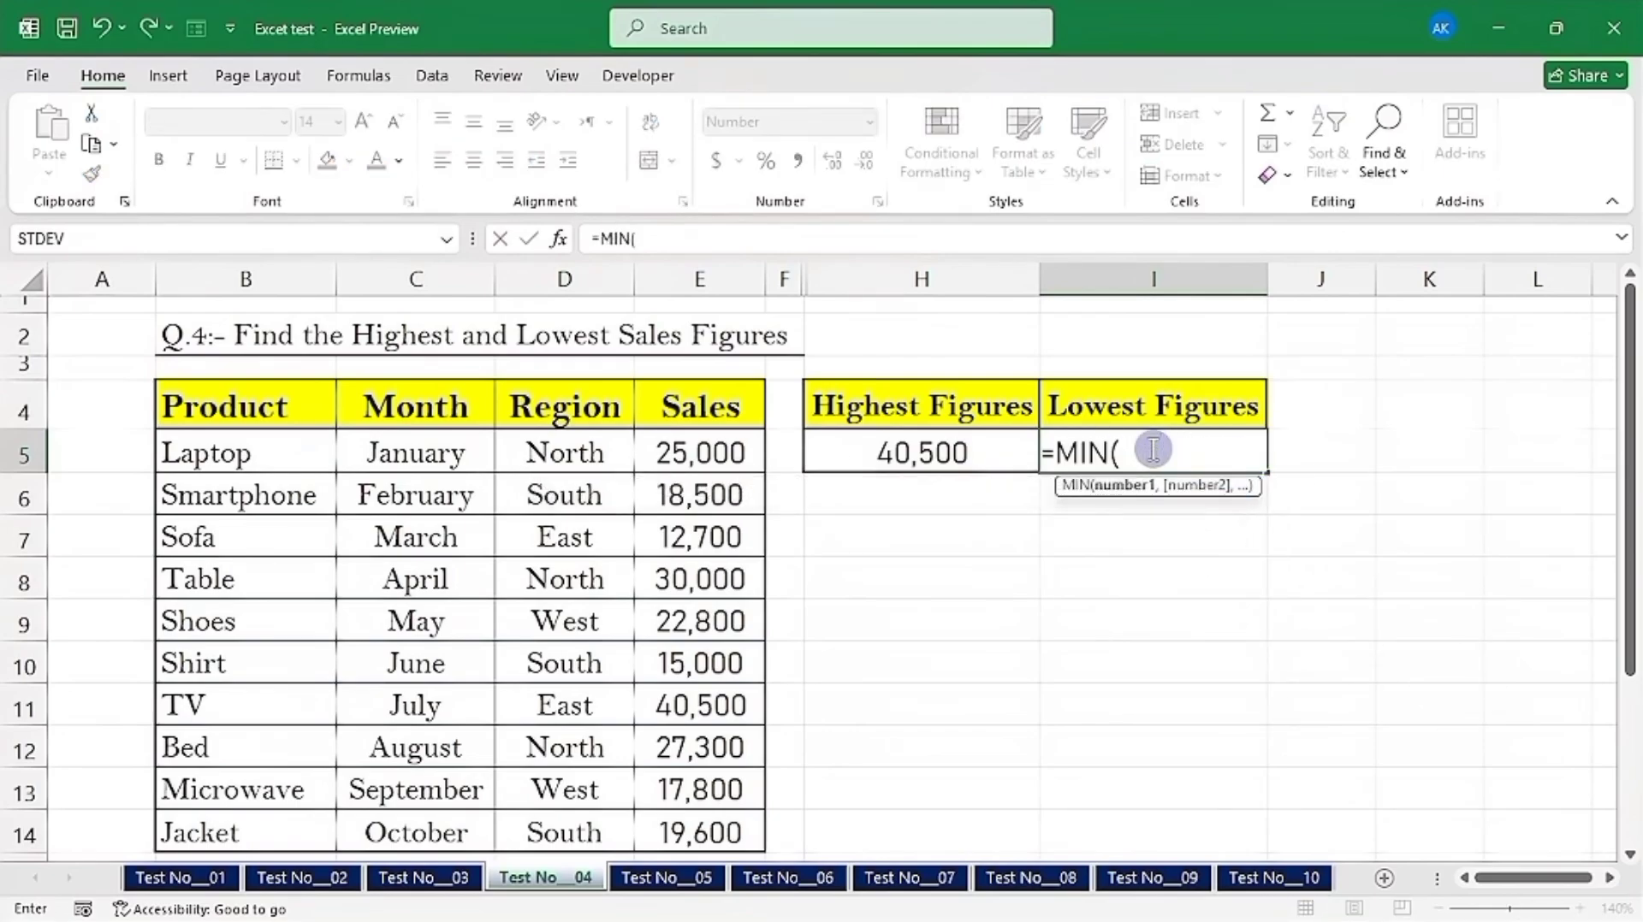
left_click_drag(723, 469, 751, 813)
type(")")
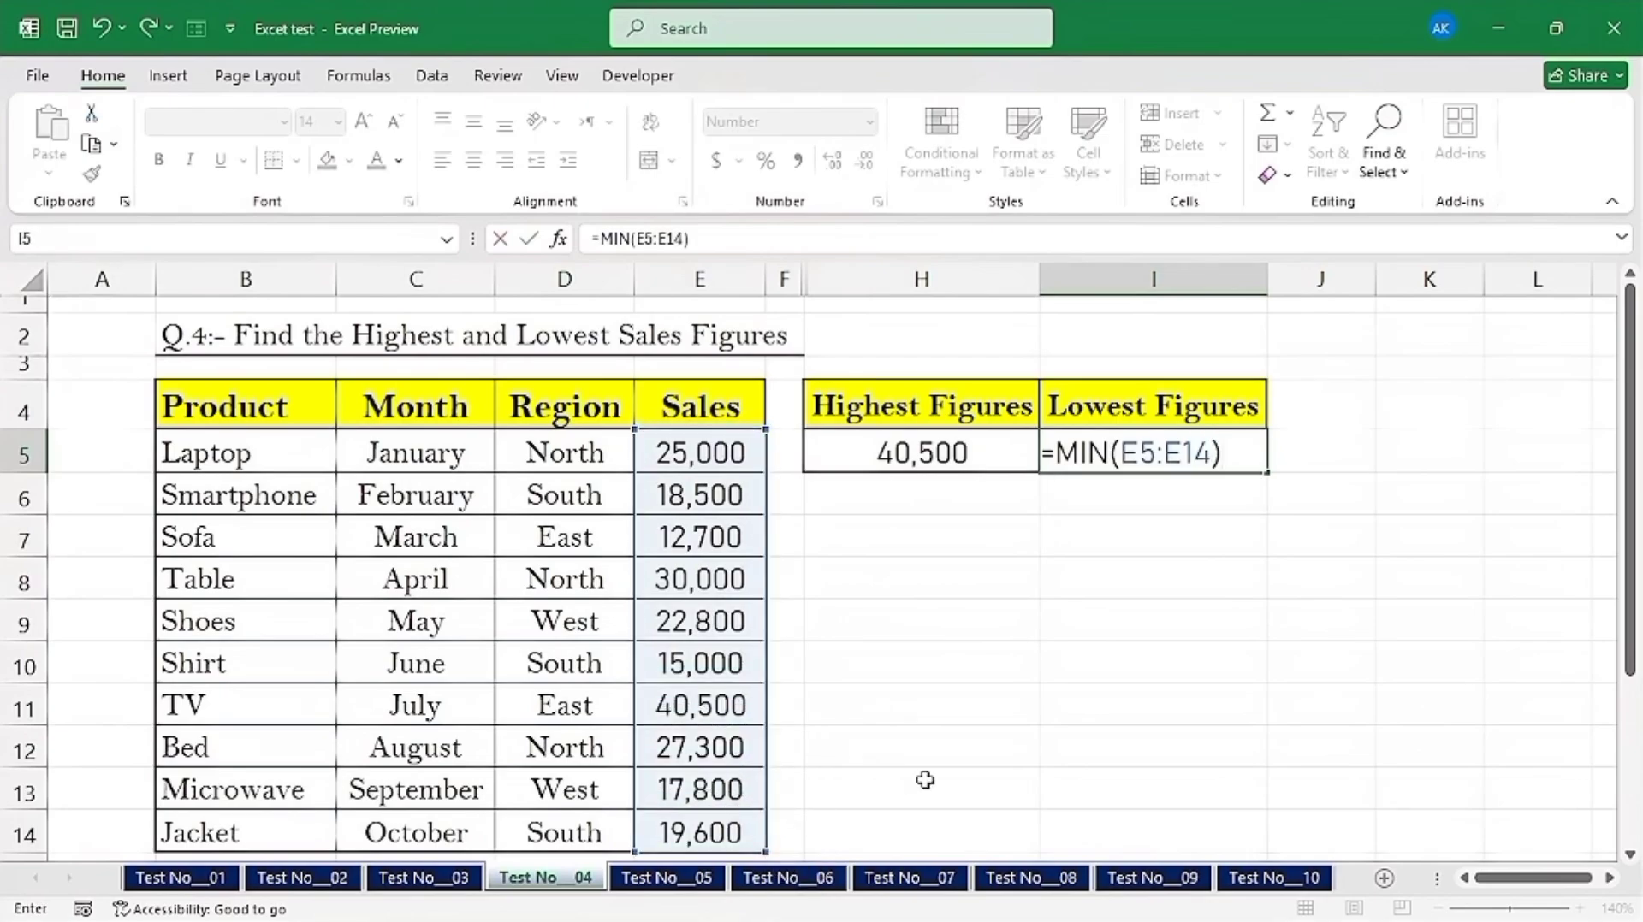
key("Return")
left_click(1180, 456)
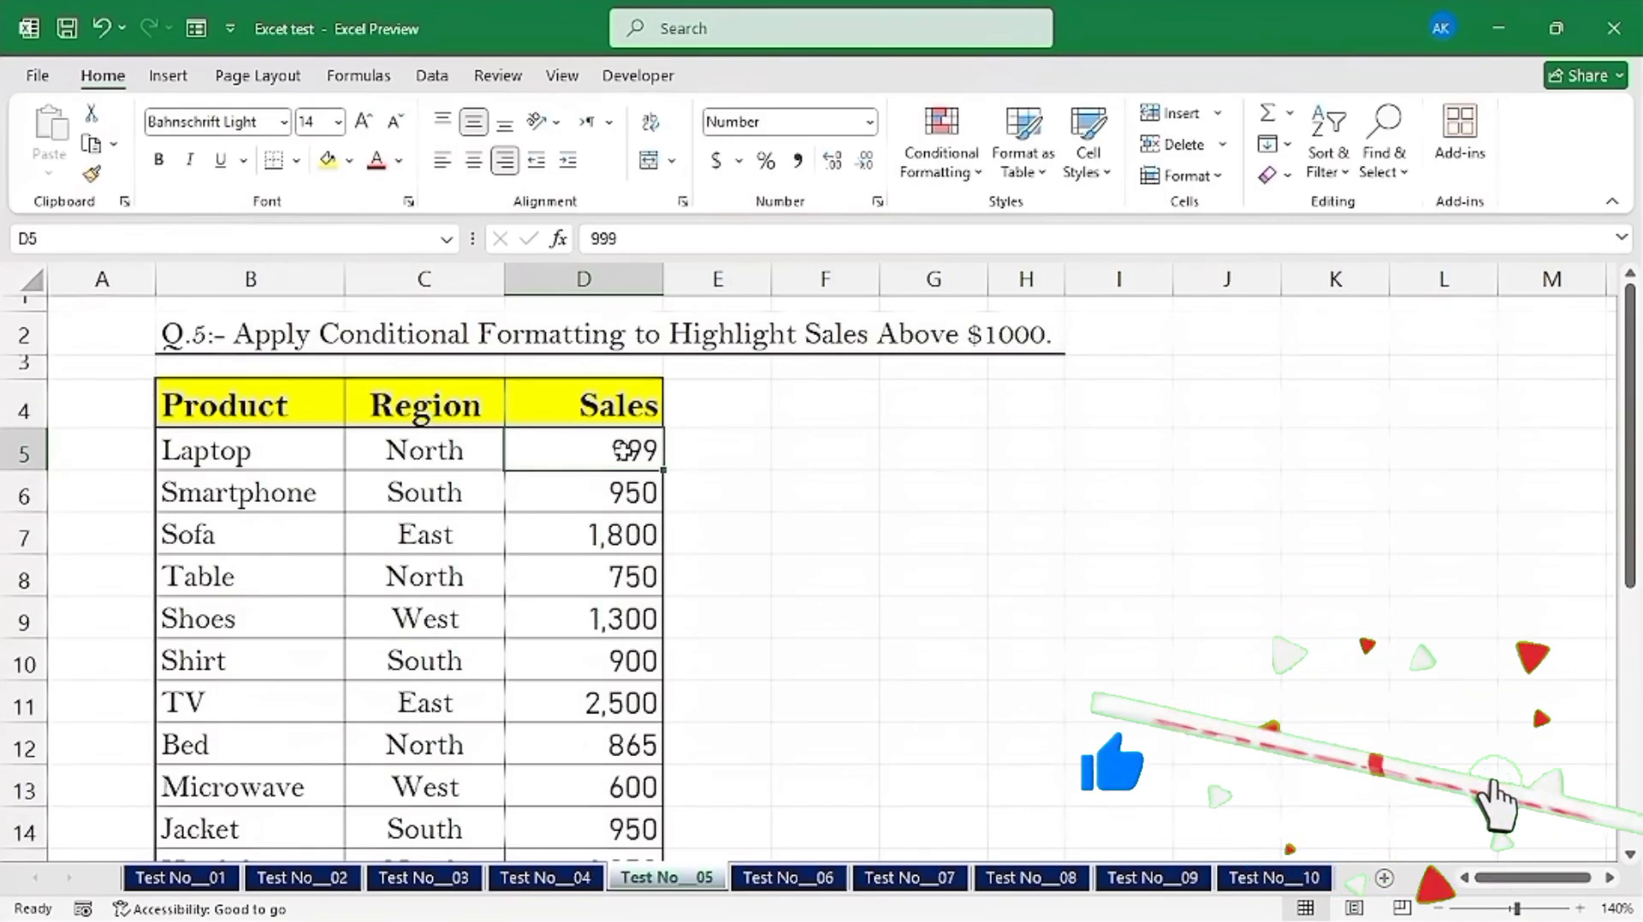
Step: Start a new conditional formatting rule on the Sales values D5:D24 for cells with a value greater than 1000
key("ctrl+shift+Down")
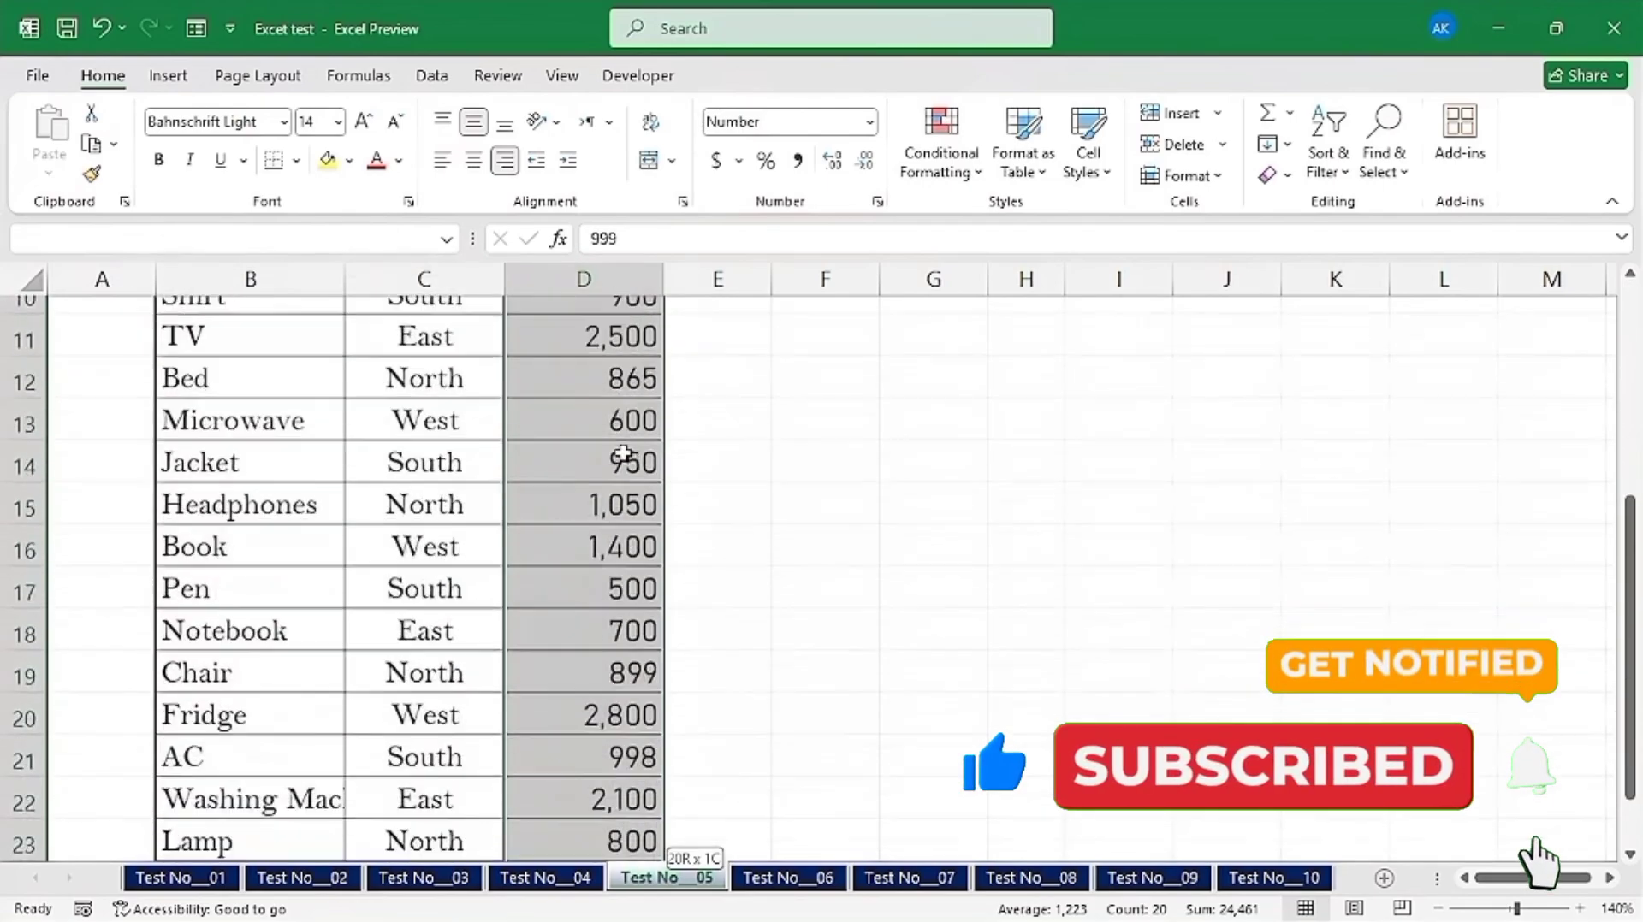
scroll(624, 451, "up", 4)
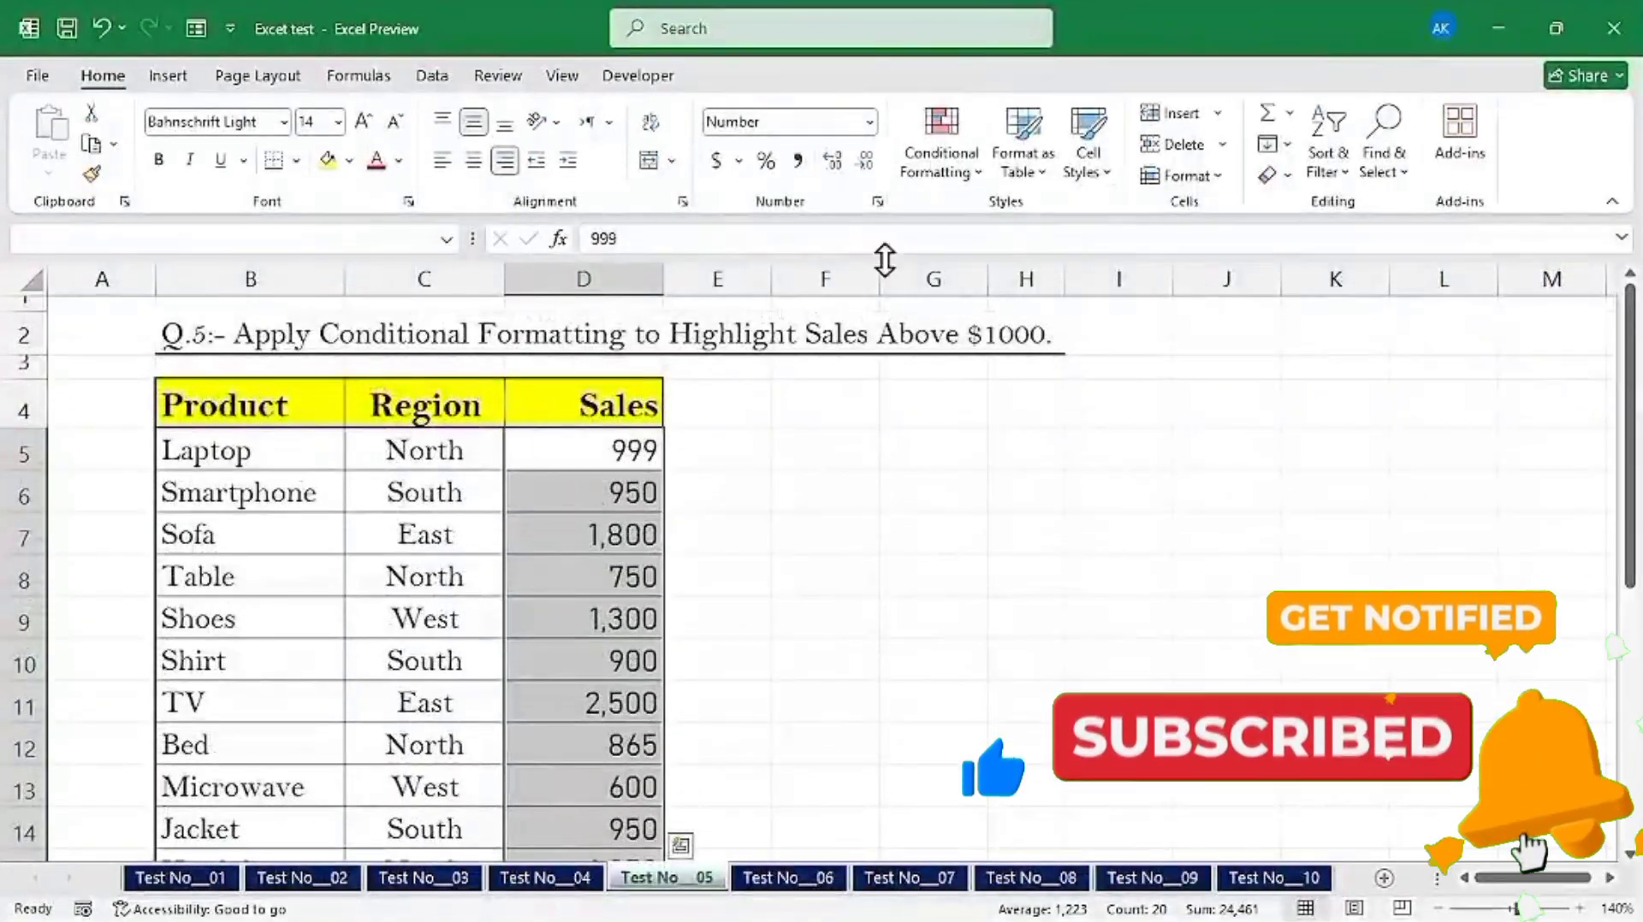
left_click(941, 170)
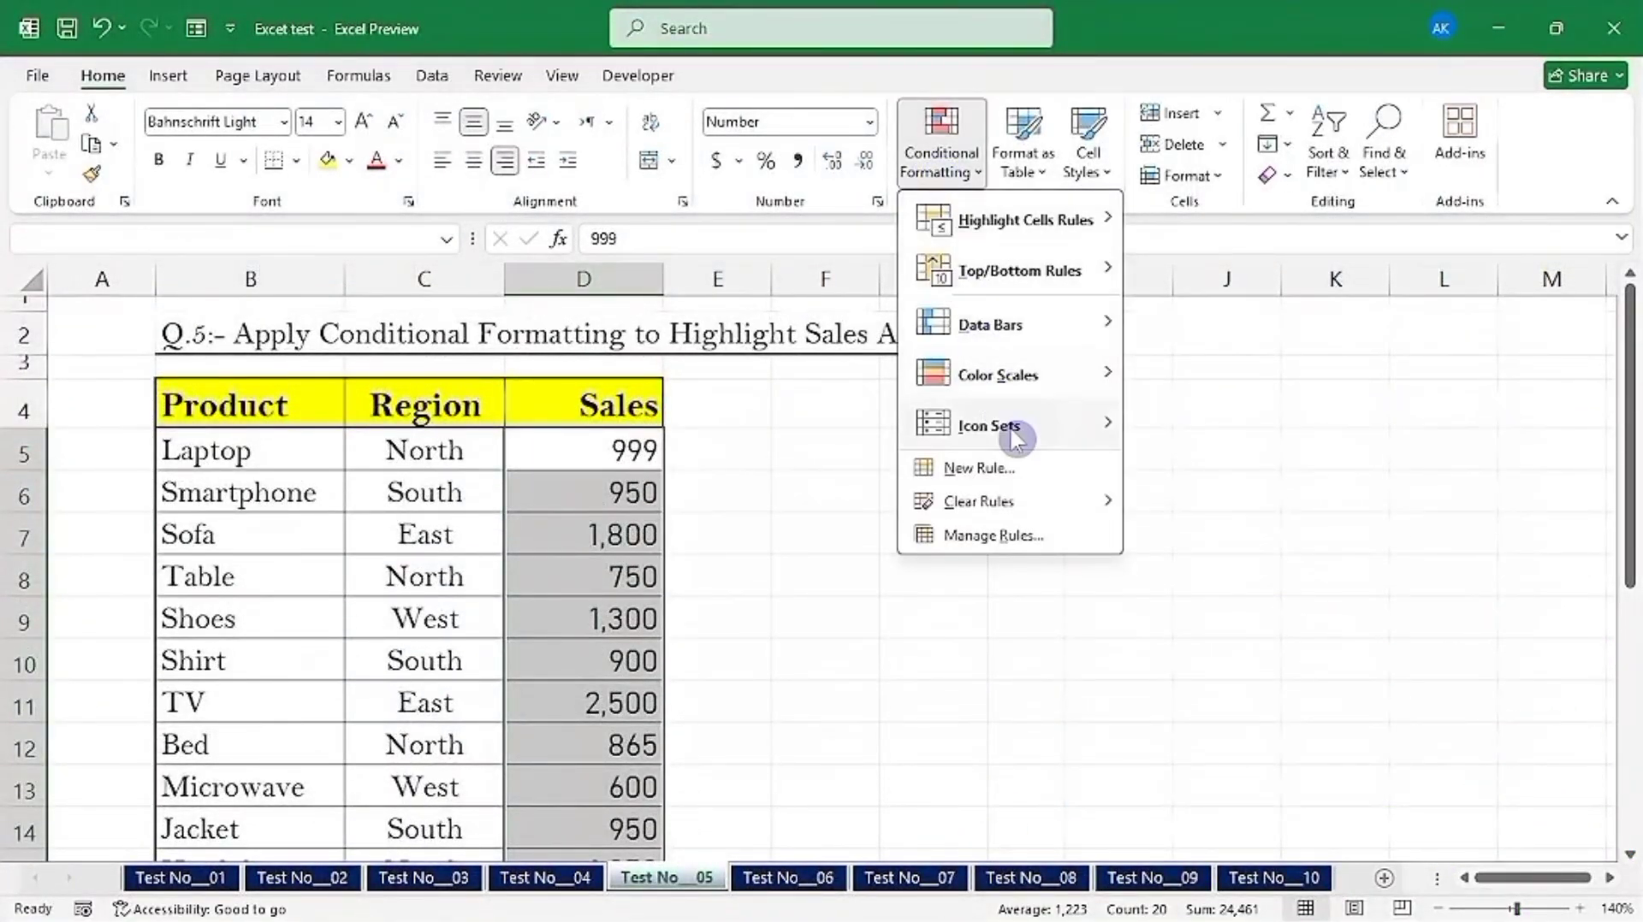
left_click(977, 469)
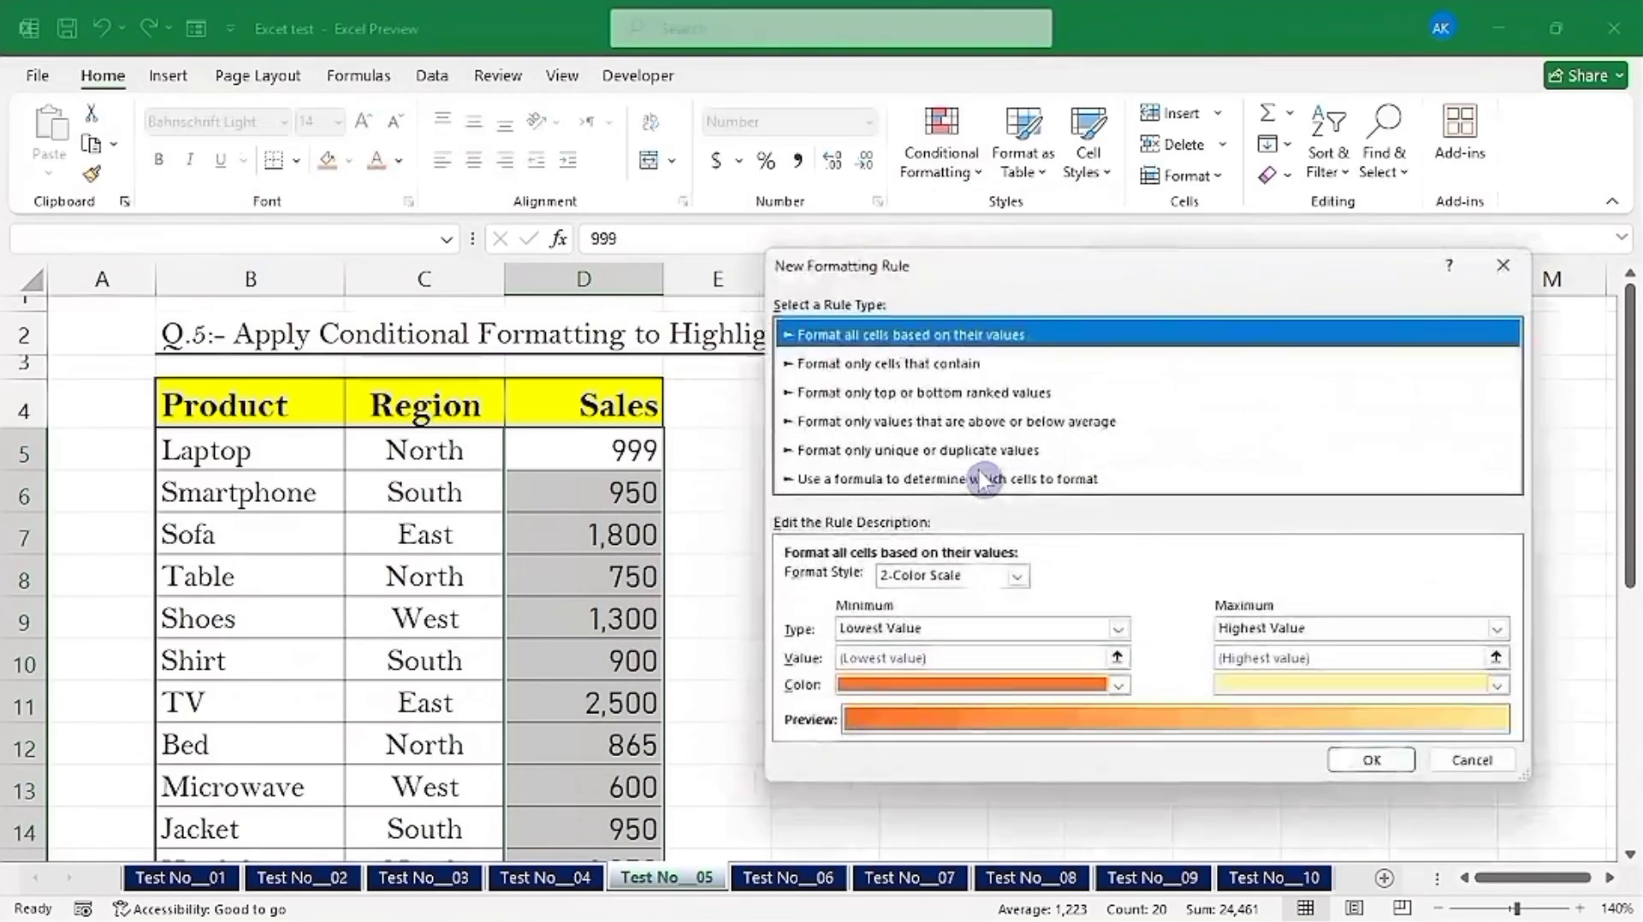
left_click(890, 366)
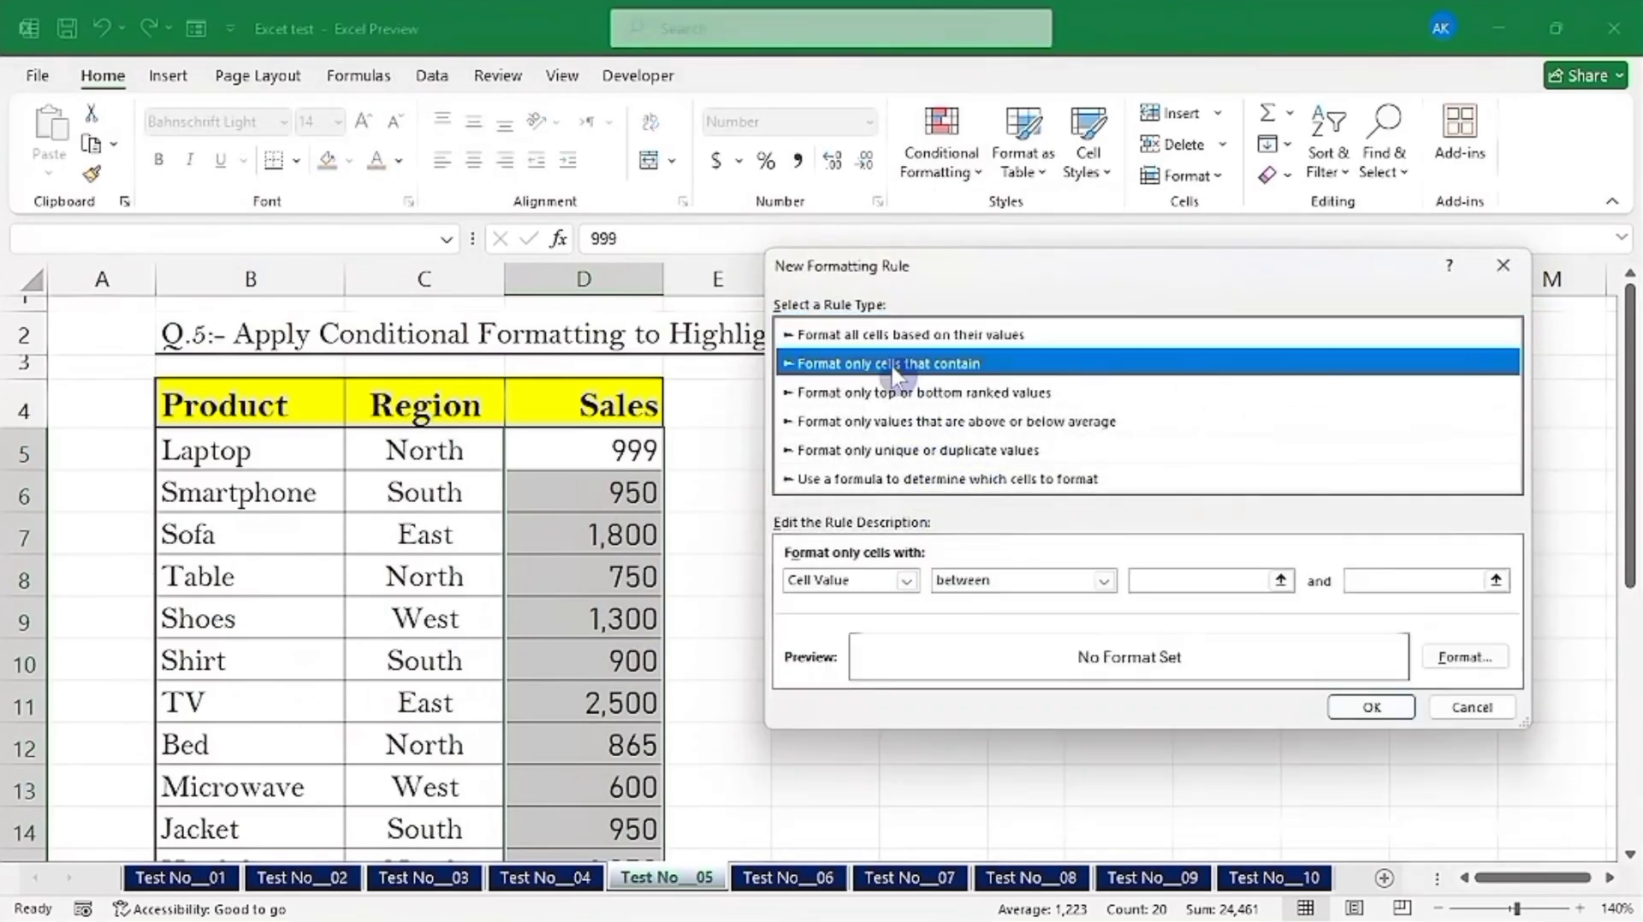
left_click(1103, 581)
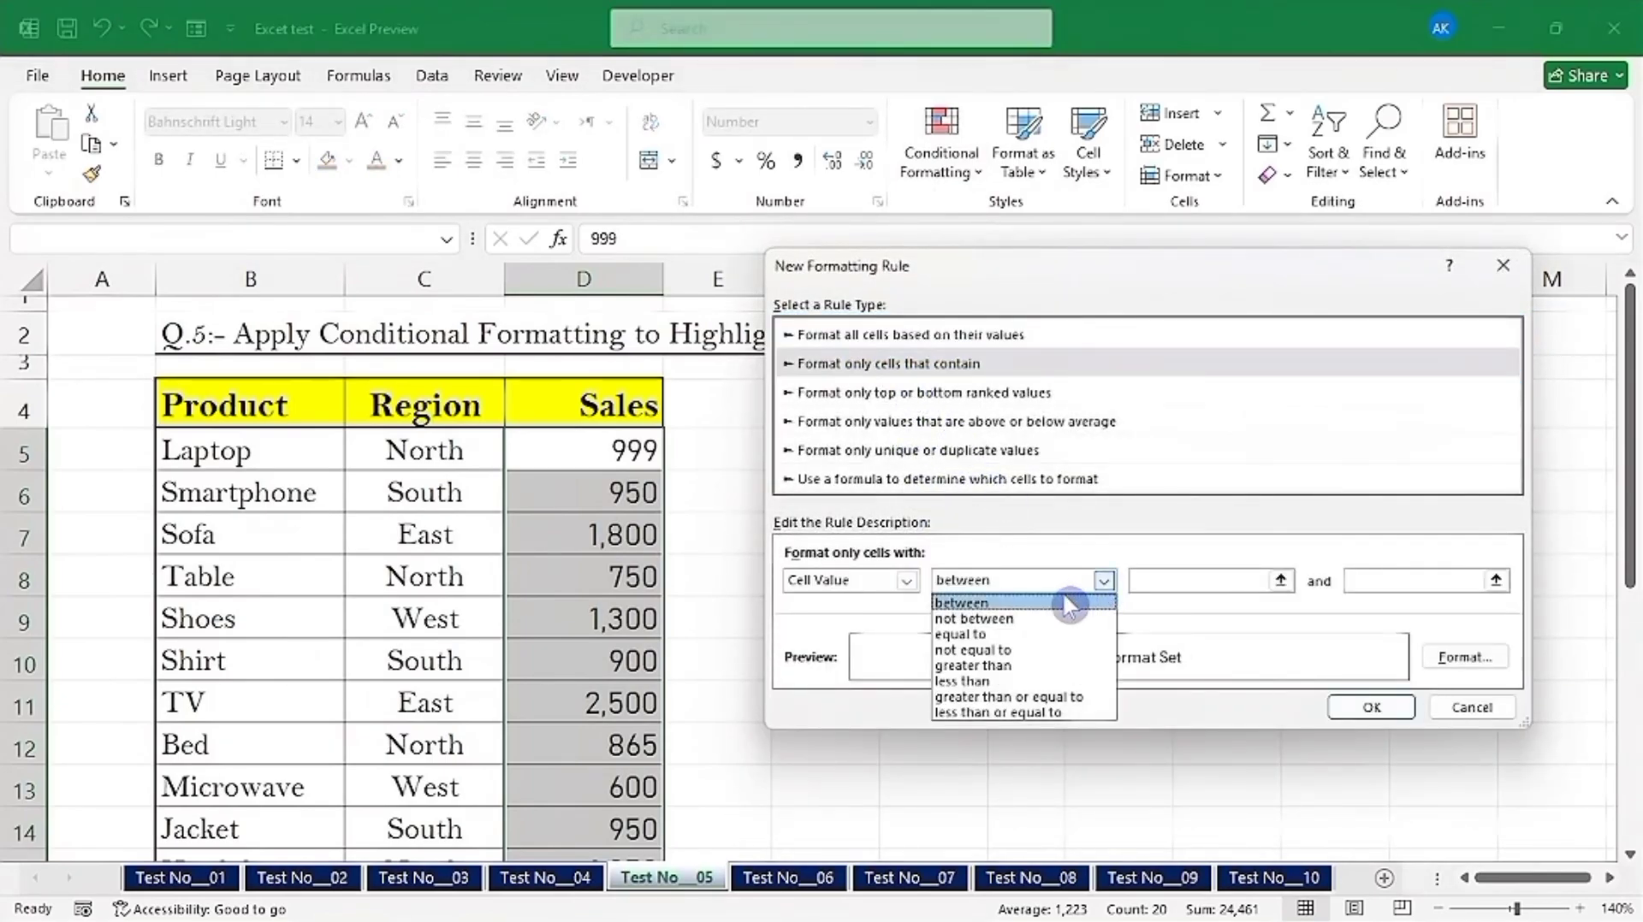
left_click(1007, 668)
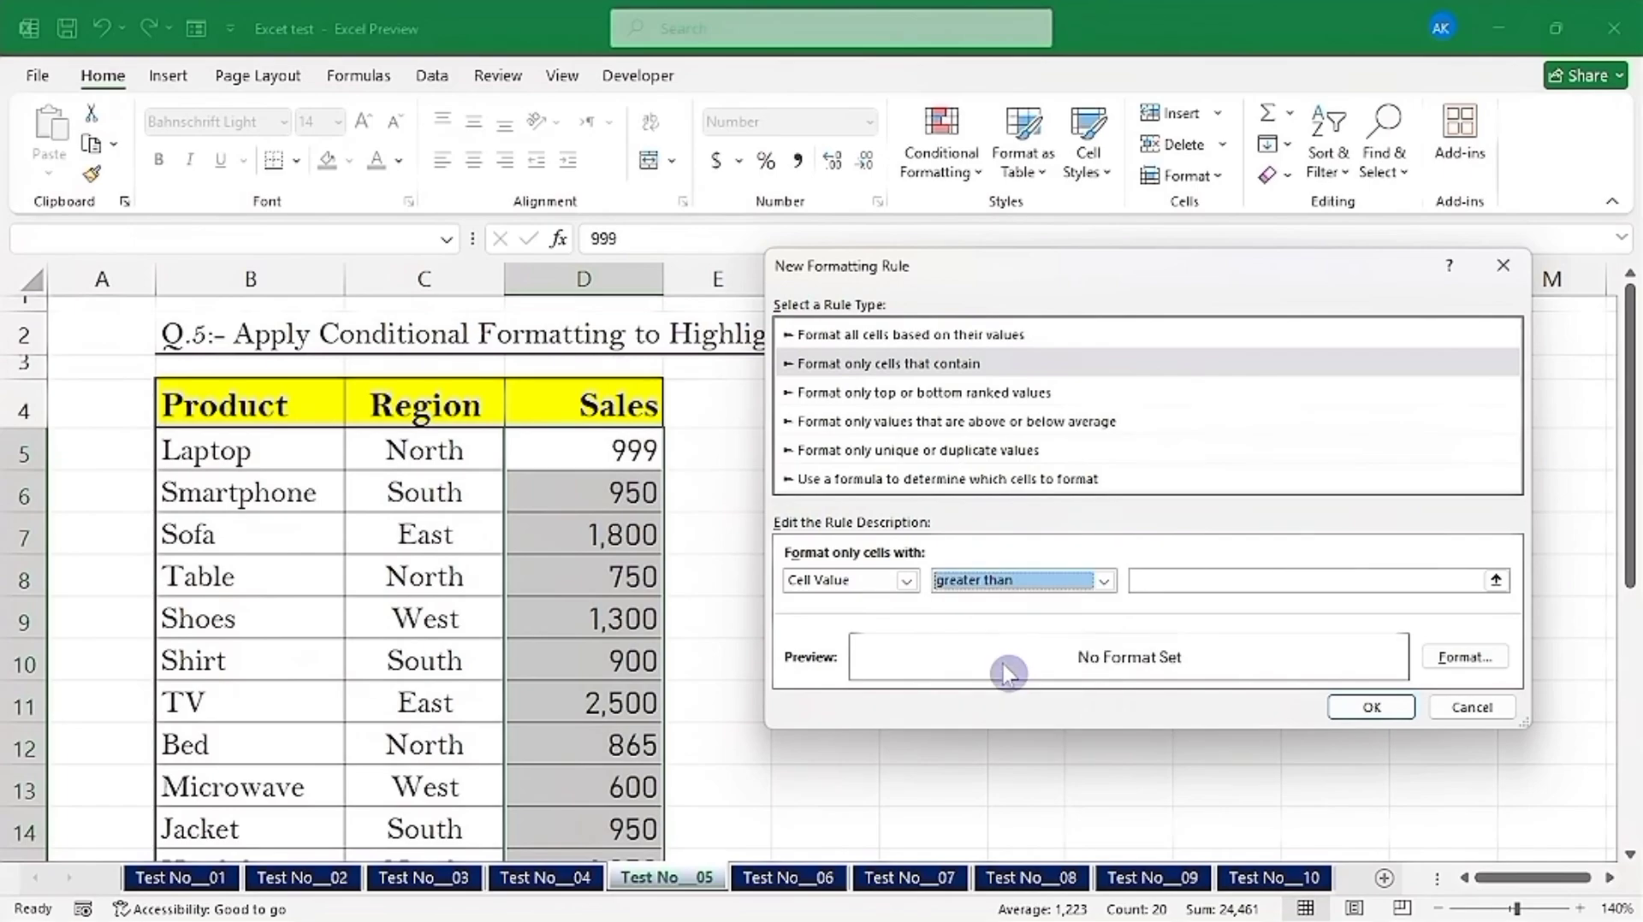
left_click(1197, 575)
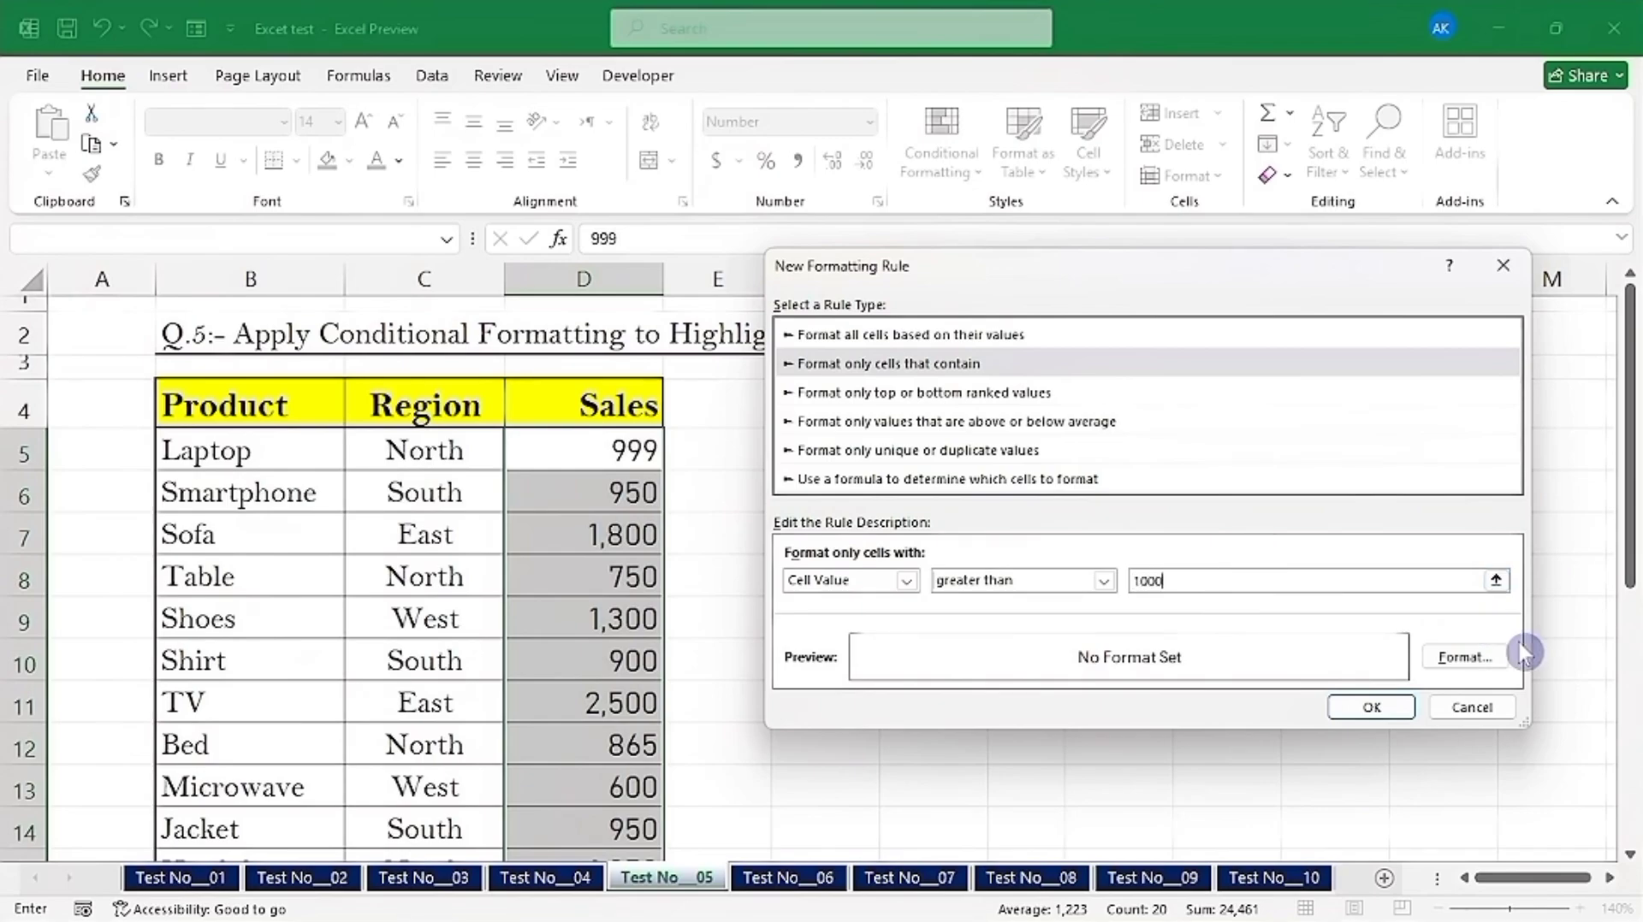
Step: Give the rule a solid green fill and apply it to the Sales column
left_click(1463, 659)
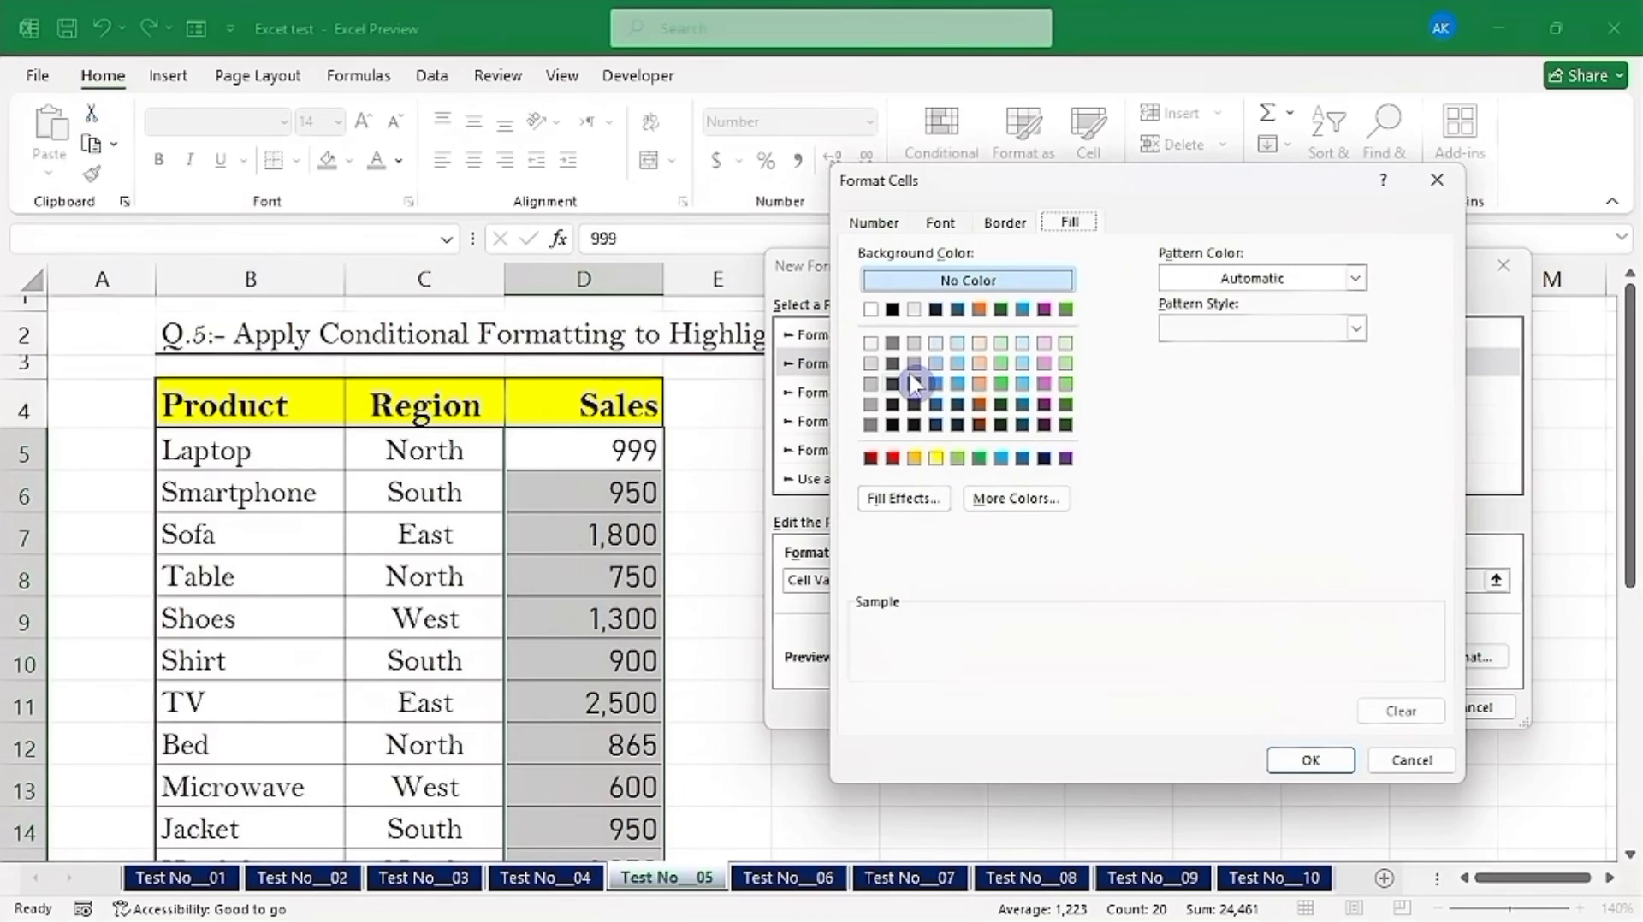
left_click(978, 458)
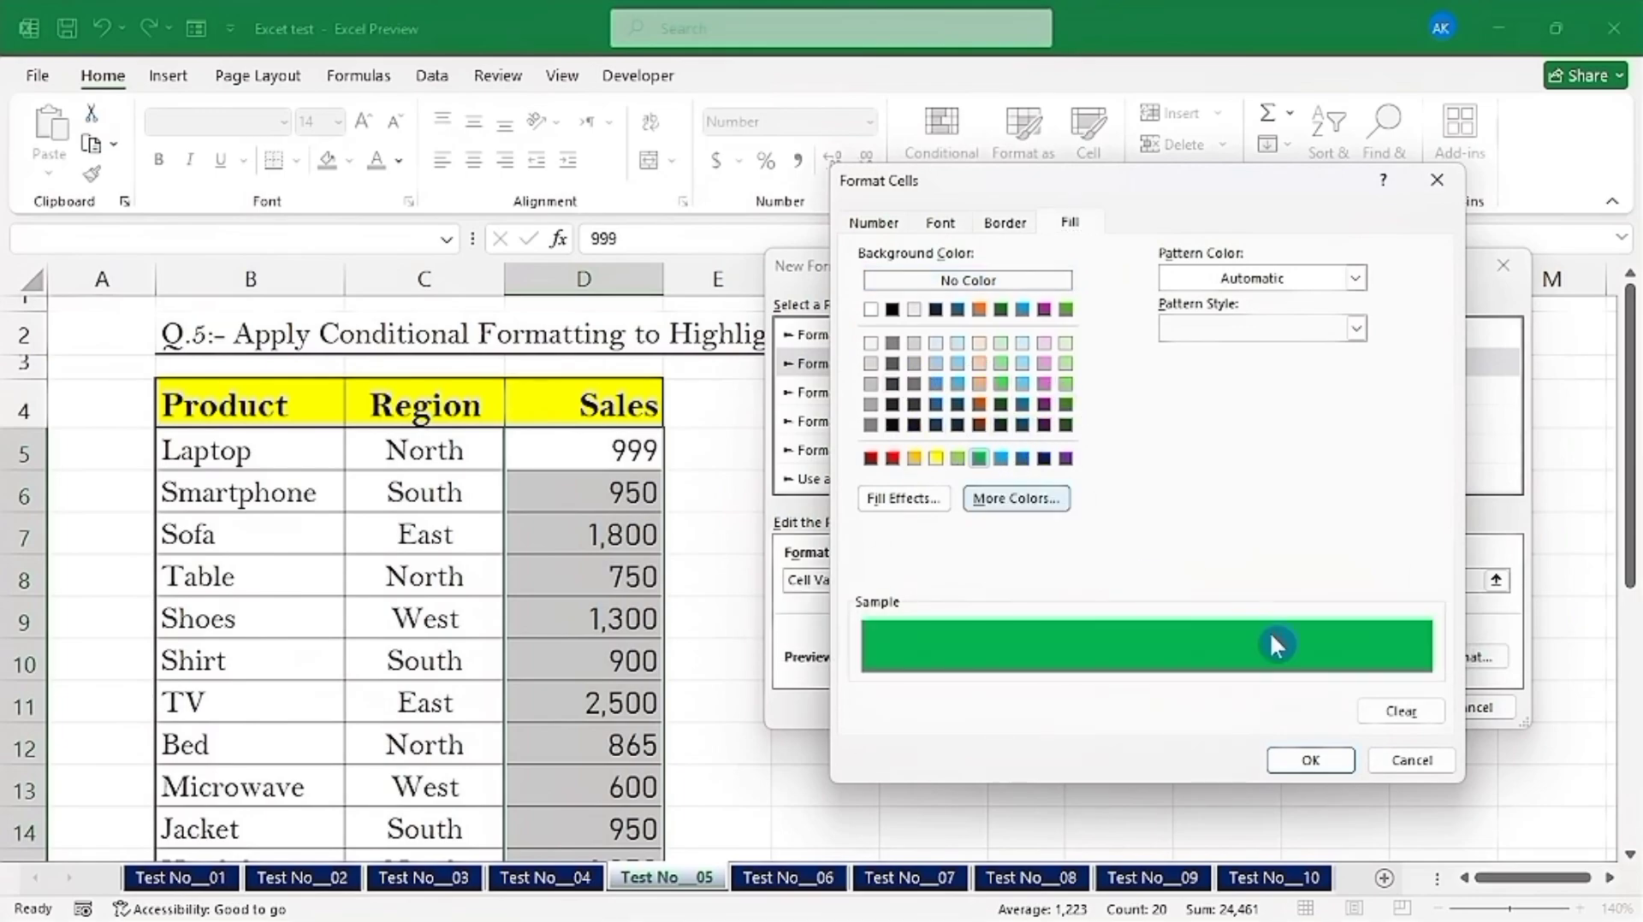
left_click(1311, 760)
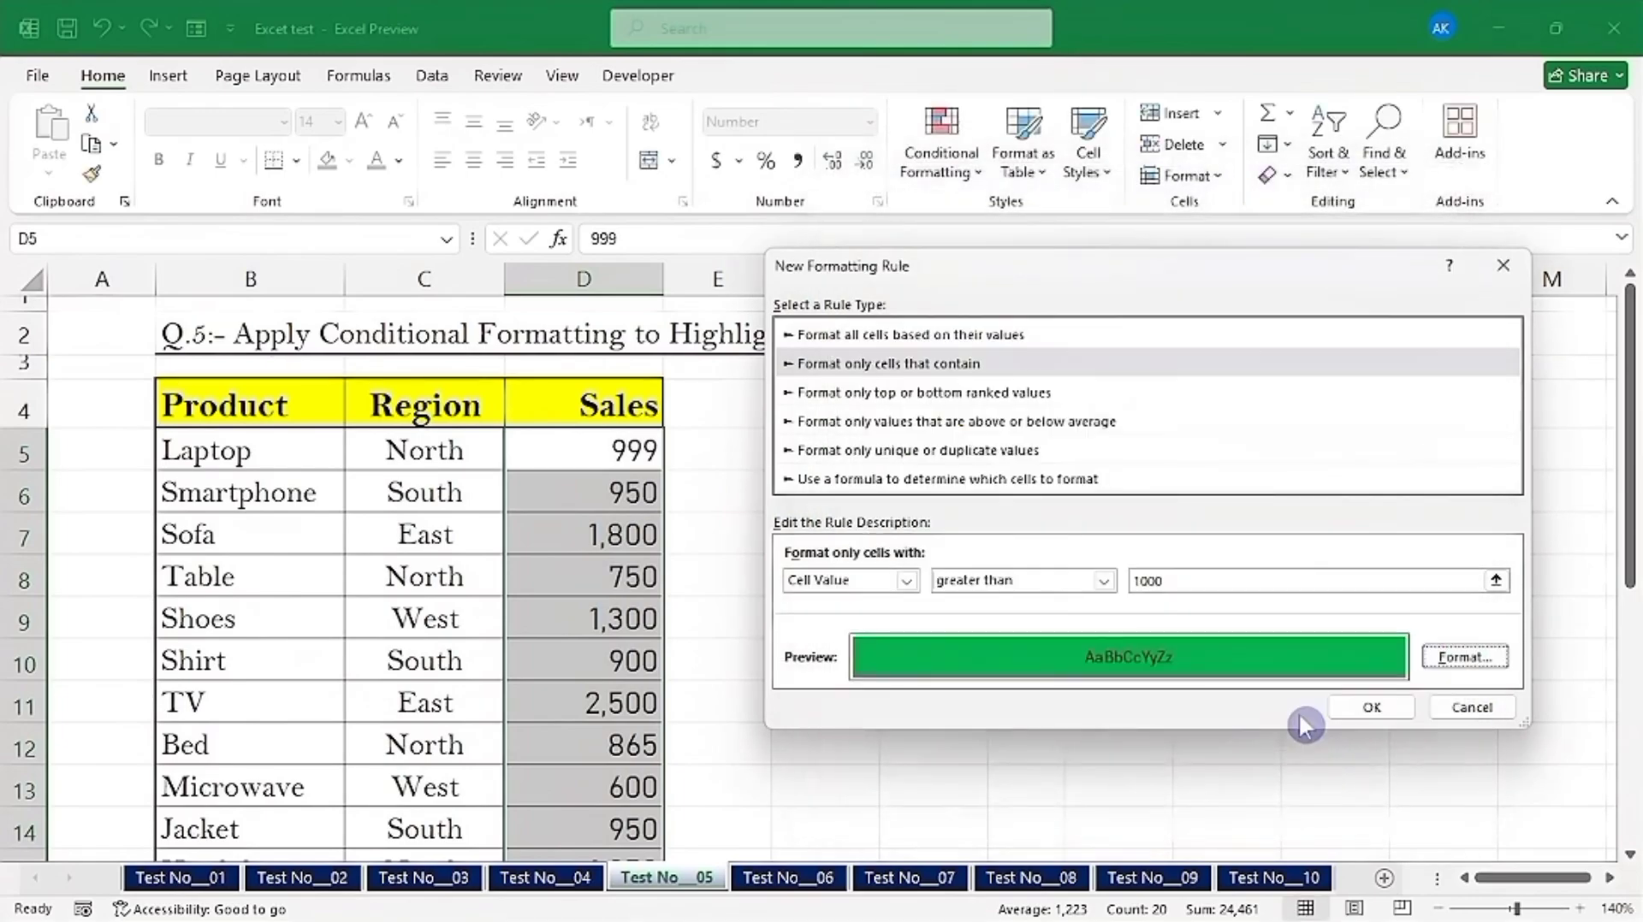
left_click(1369, 707)
left_click(597, 494)
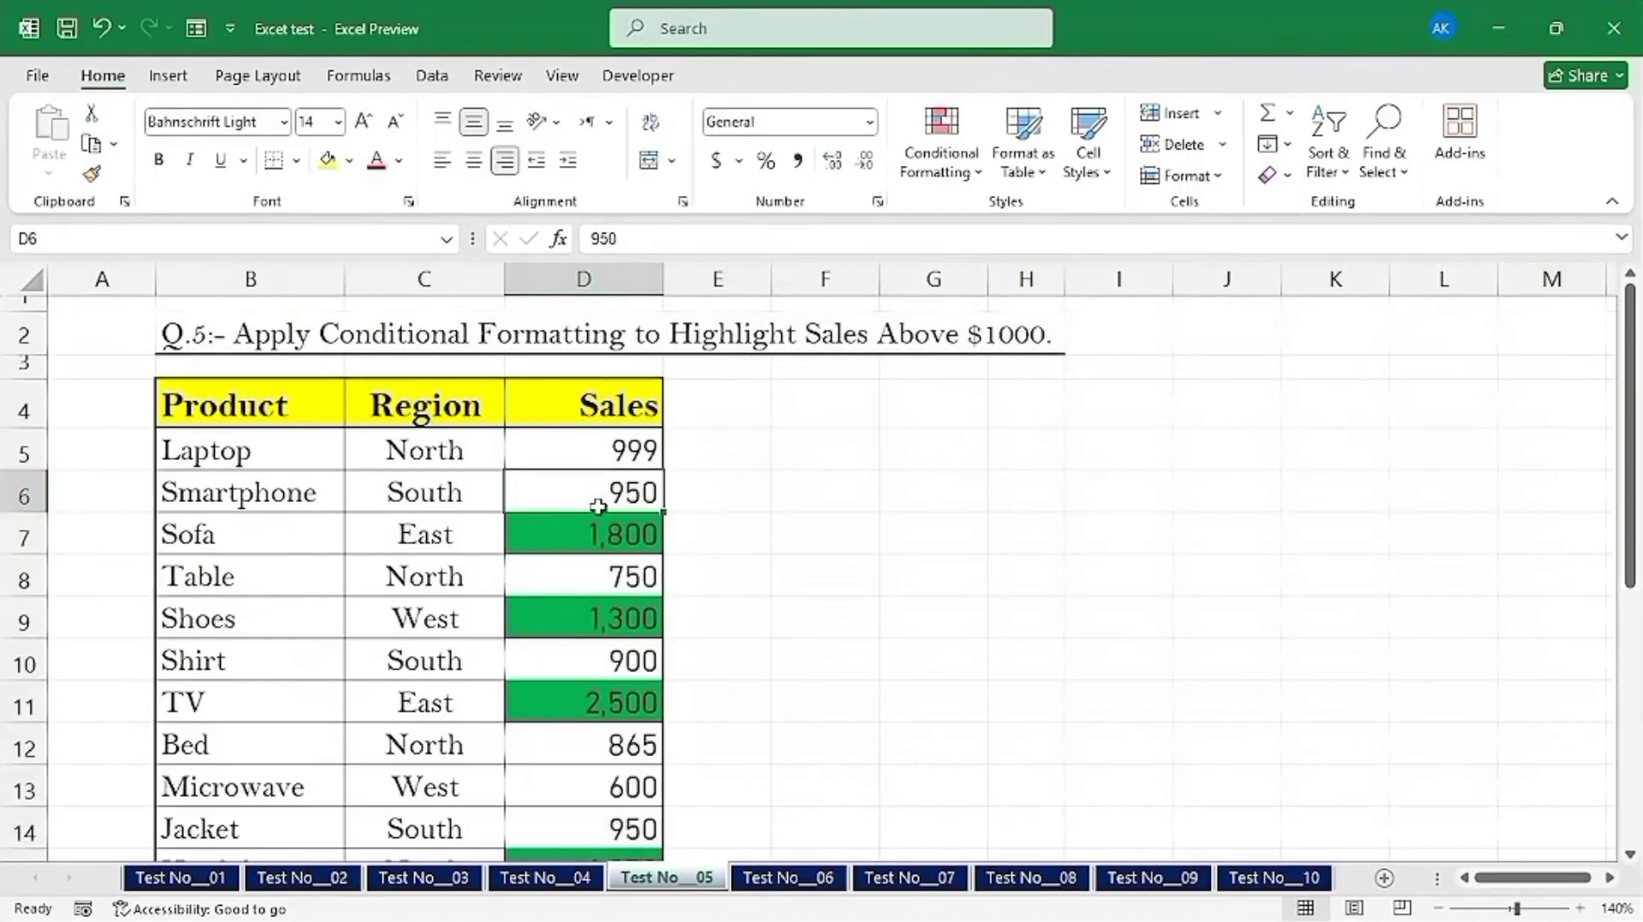
Step: Test the highlighting rule by changing the Shoes sales value in D9 to 800
scroll(597, 506, "down", 5)
scroll(598, 509, "up", 3)
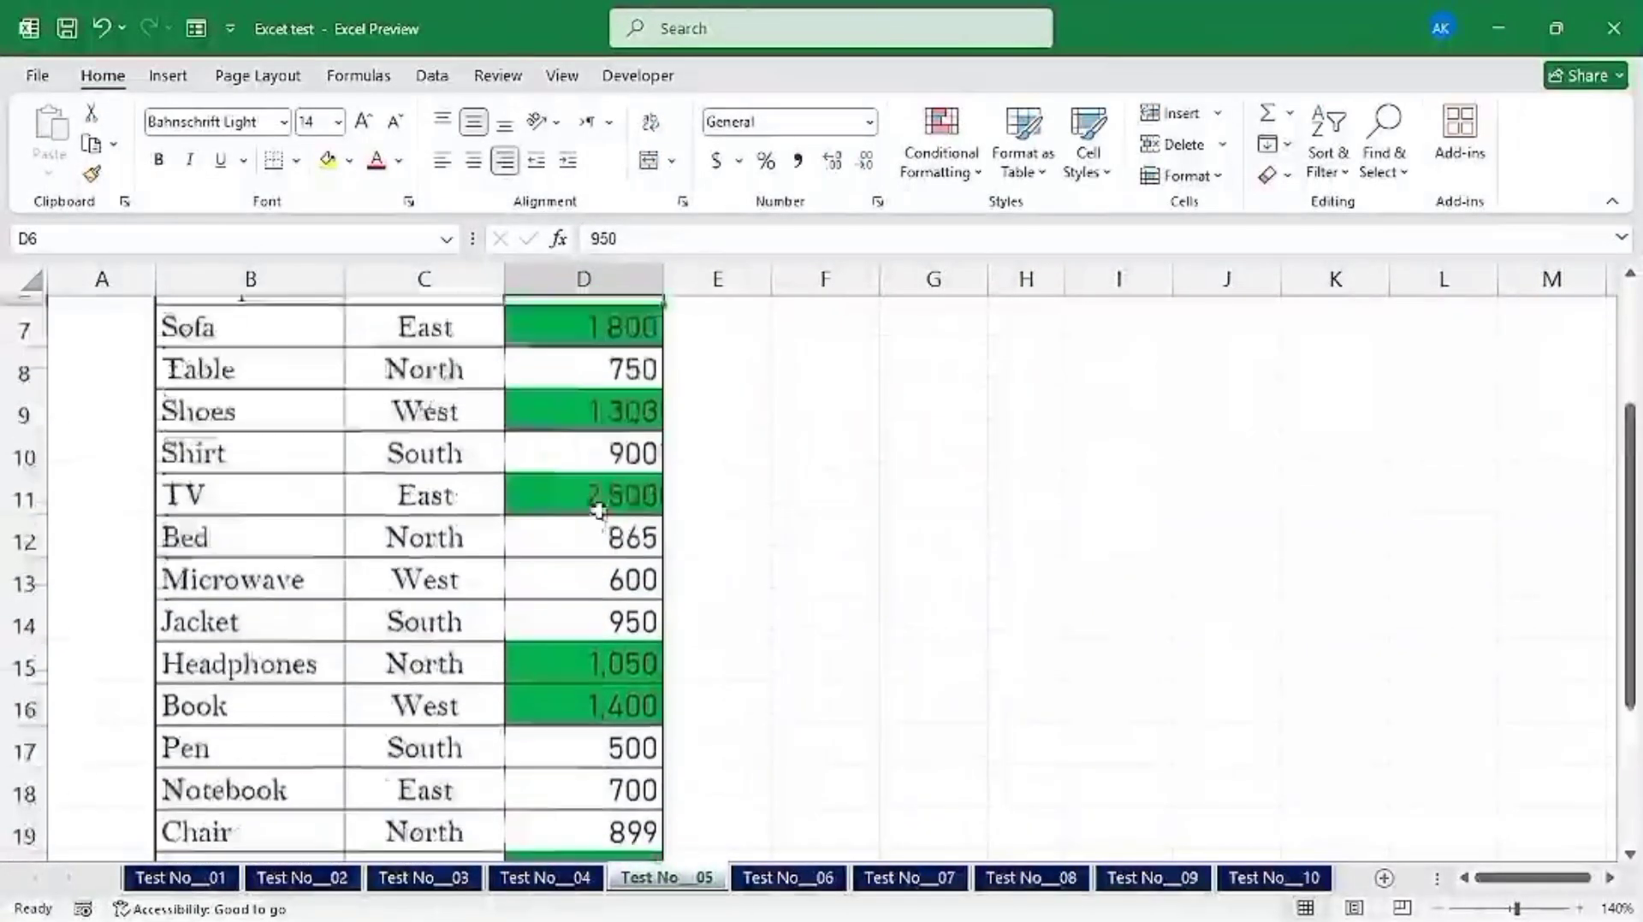
scroll(623, 557, "up", 1)
left_click(616, 516)
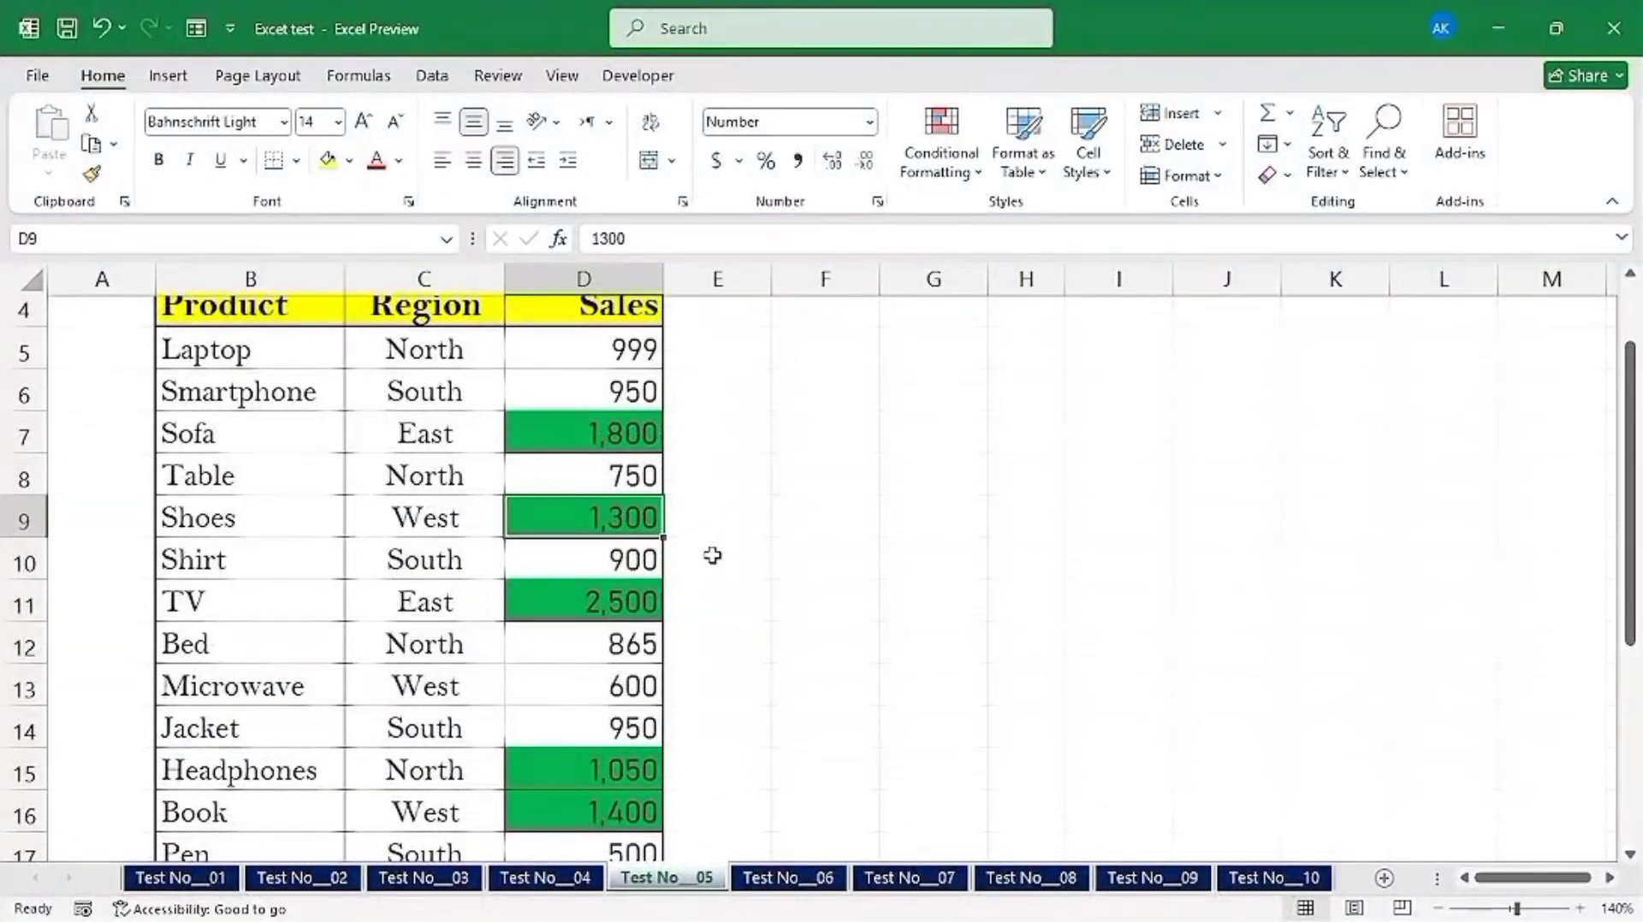
type("8")
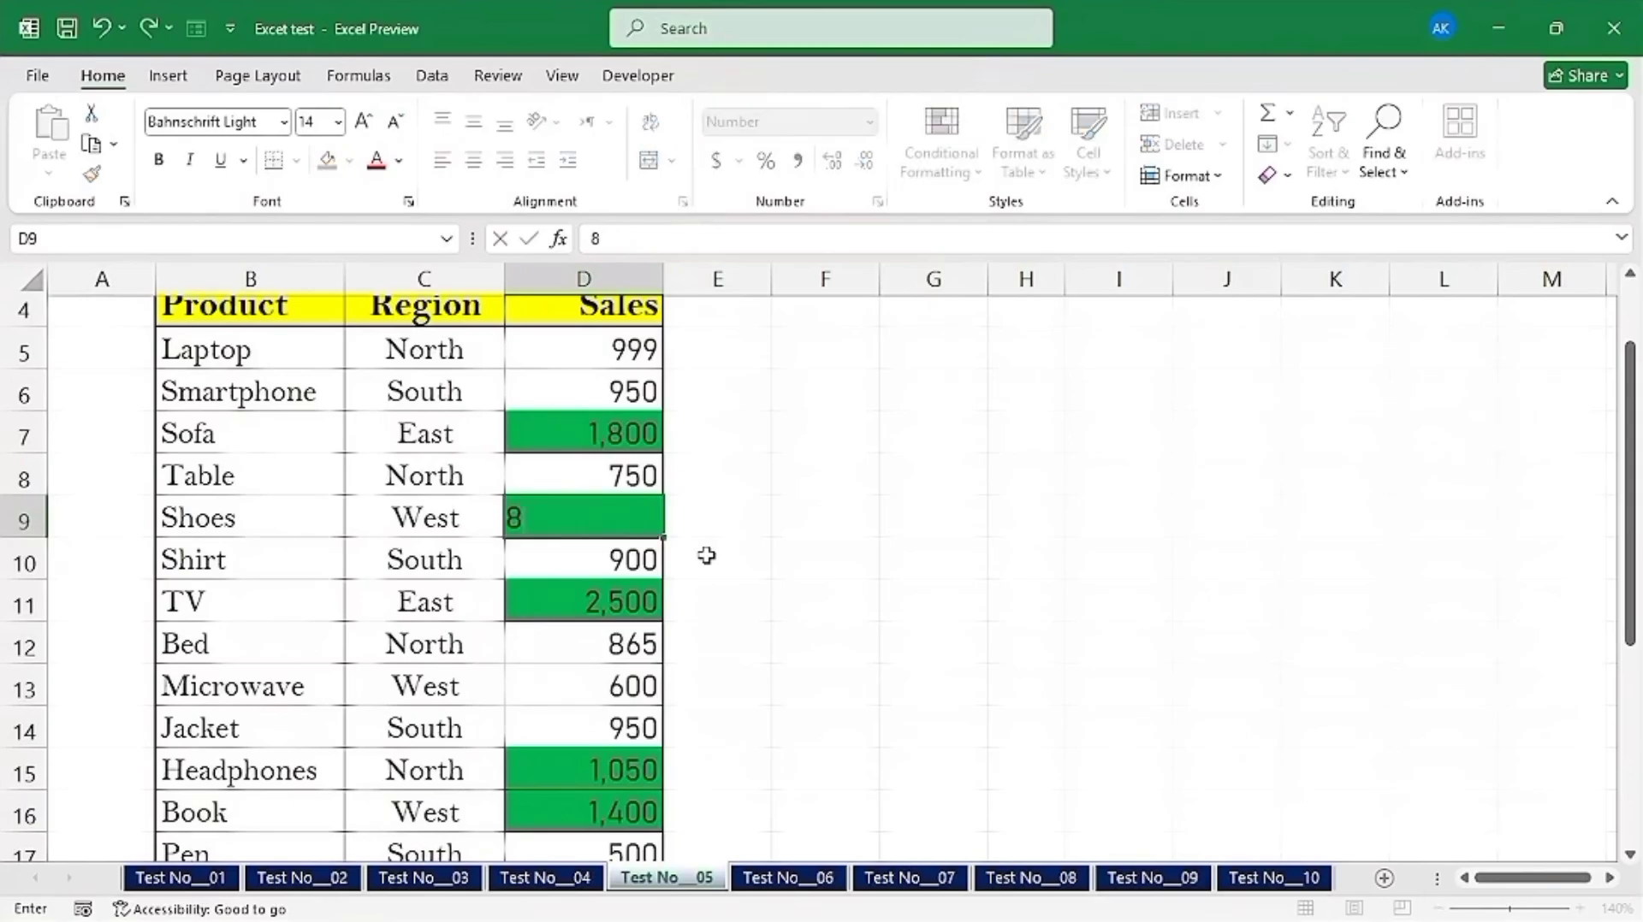
key("Return")
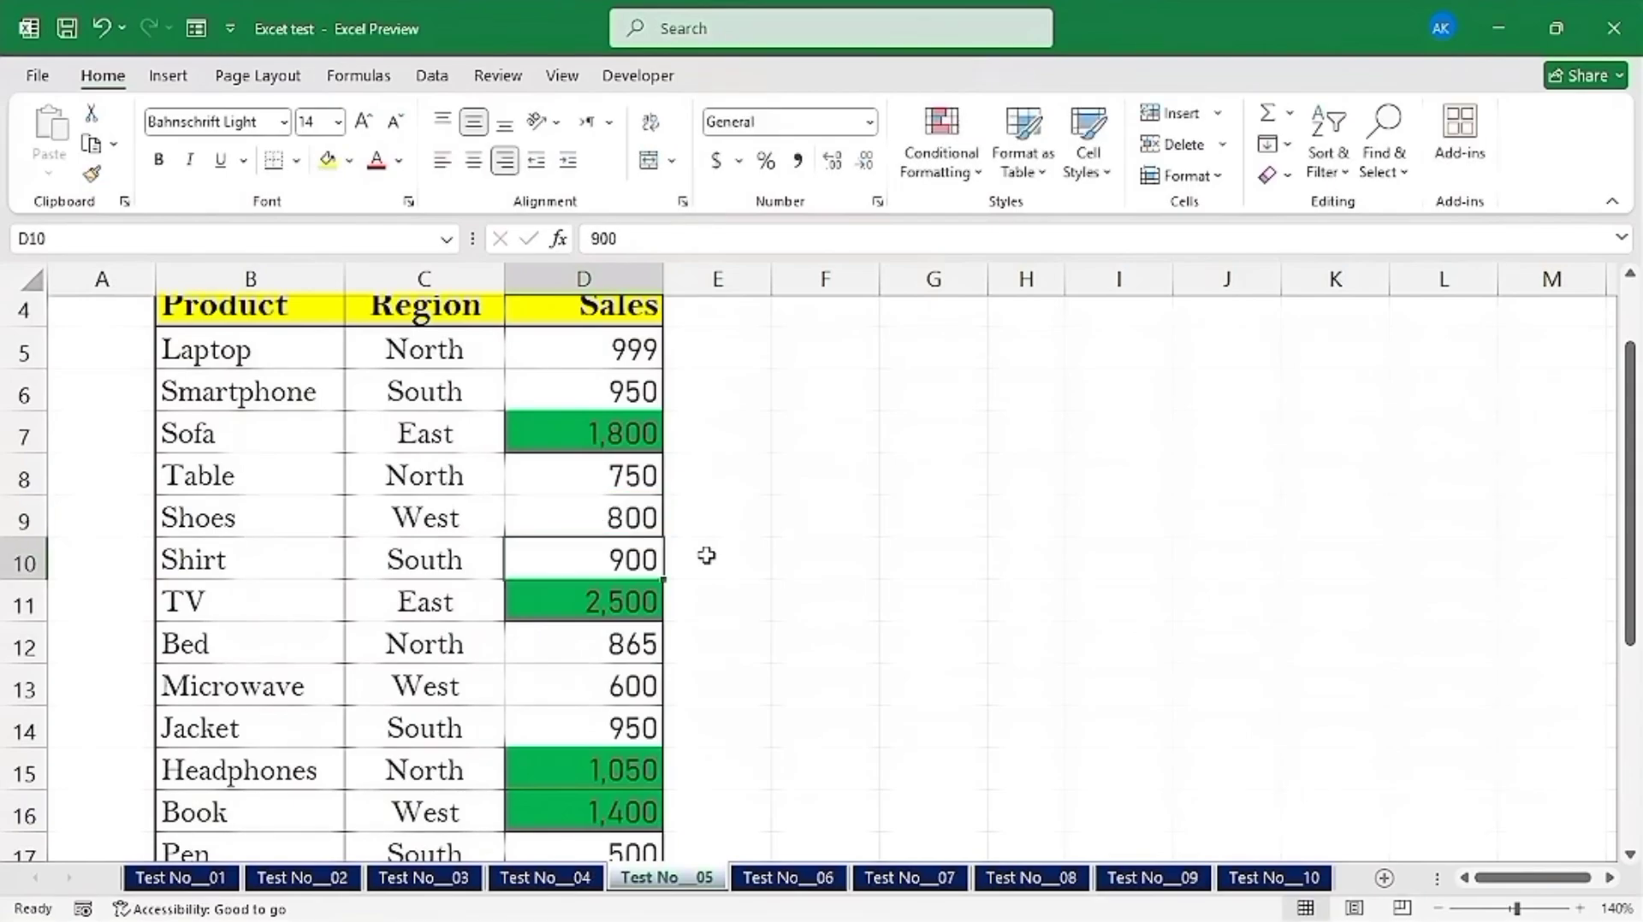
scroll(620, 560, "up", 1)
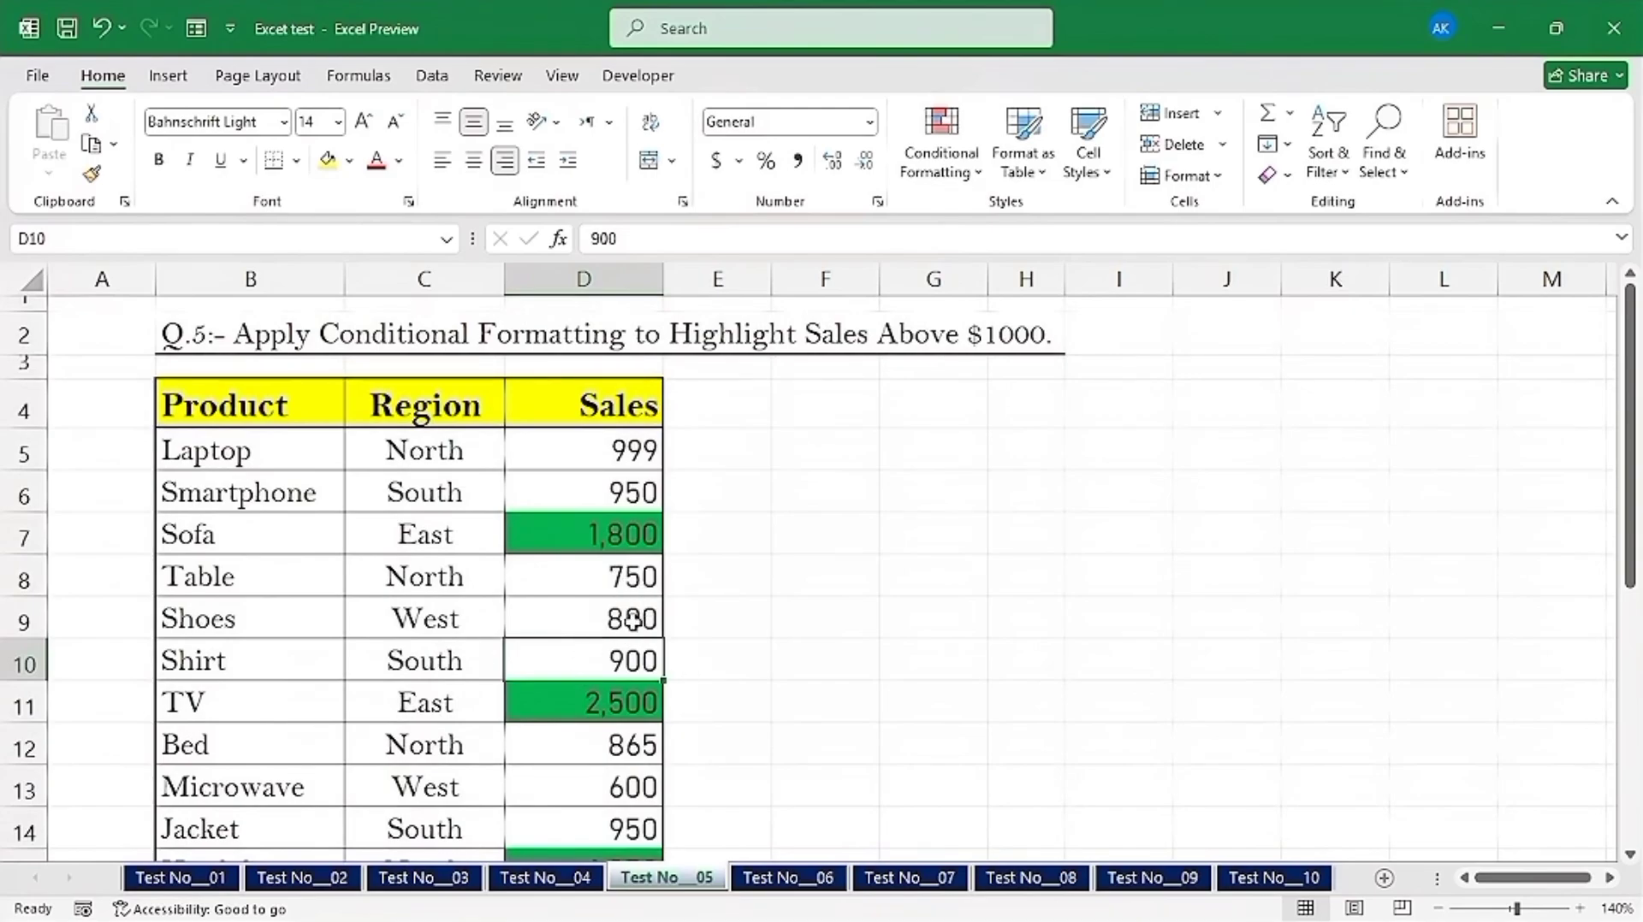
Step: Select the Sales values D5:D24 and clear the conditional formatting rules from the entire sheet
left_click(589, 455)
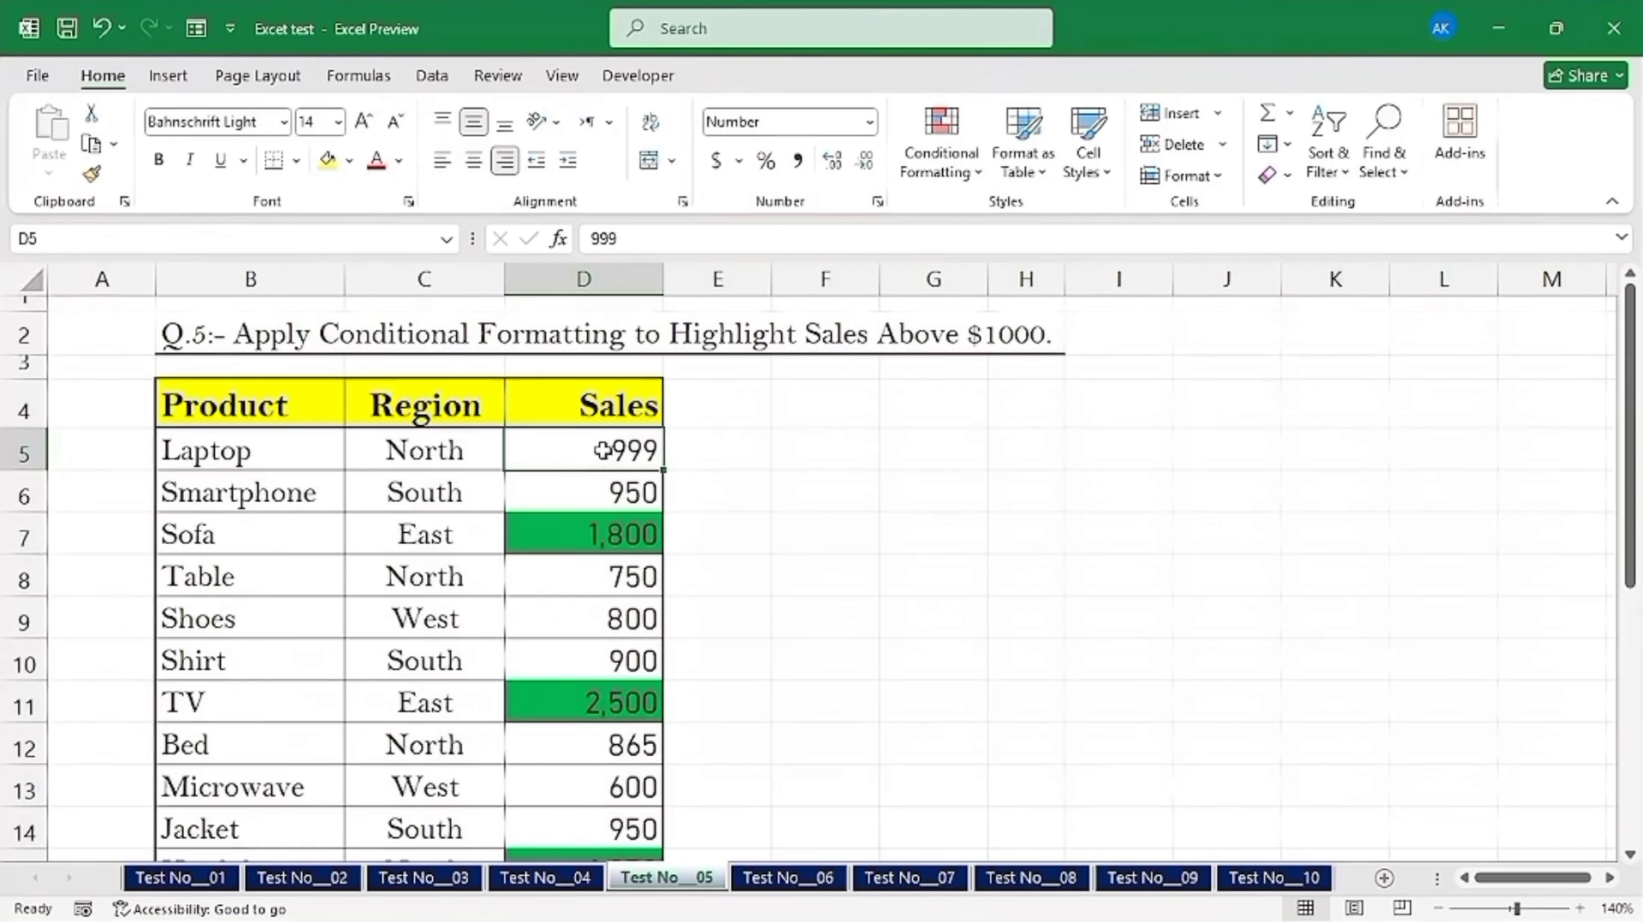
key("ctrl+shift+Down")
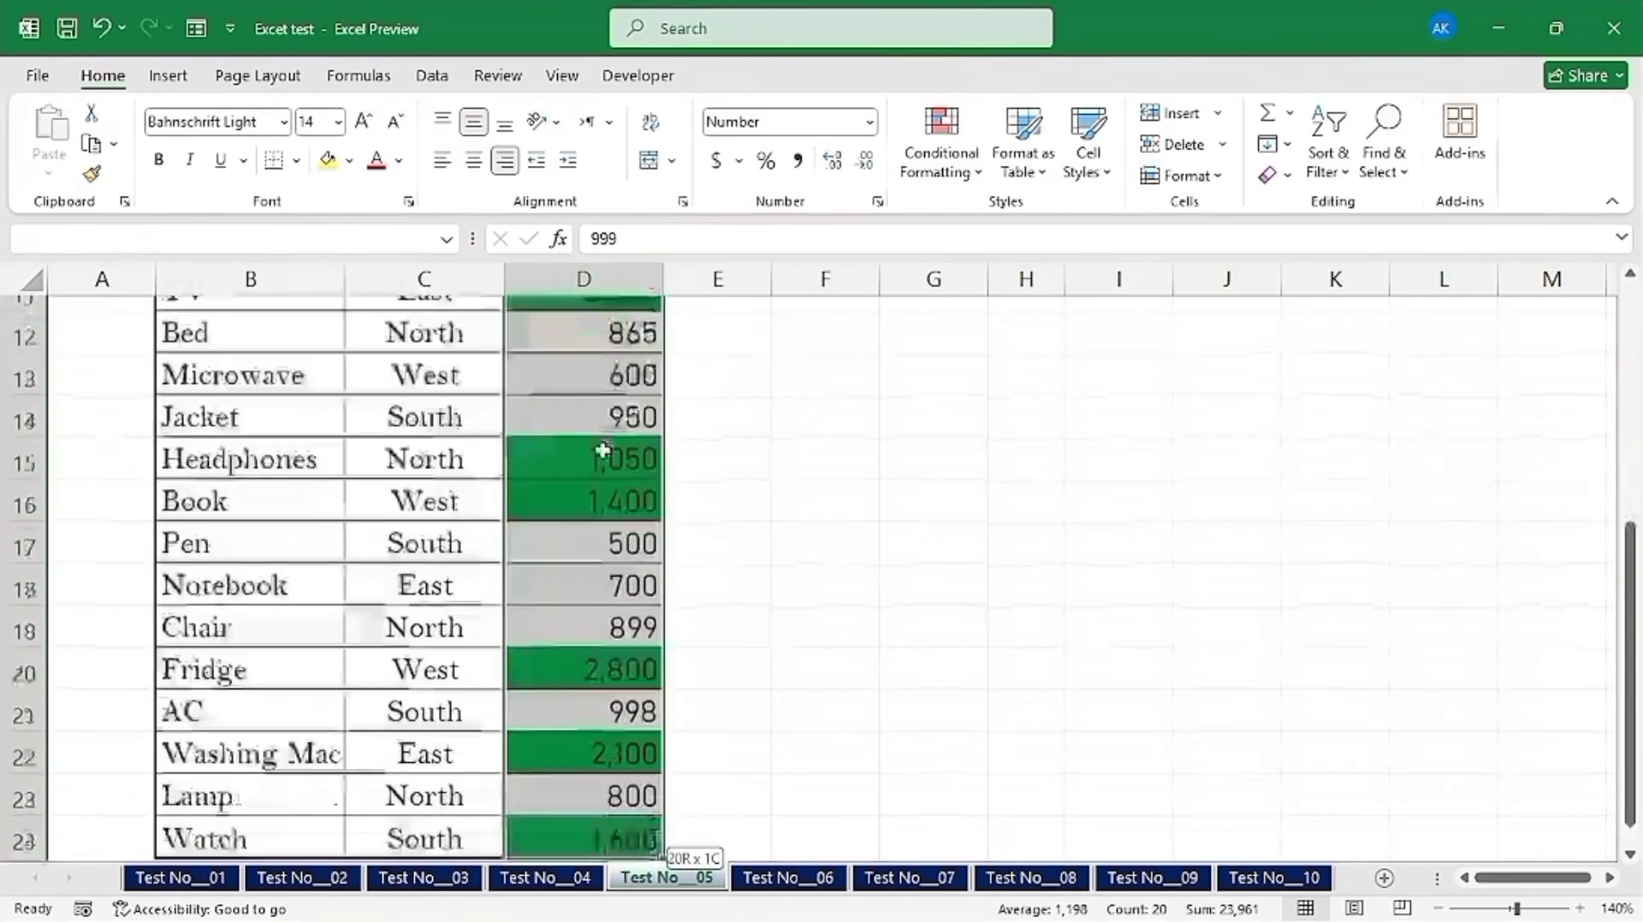
scroll(602, 450, "up", 3)
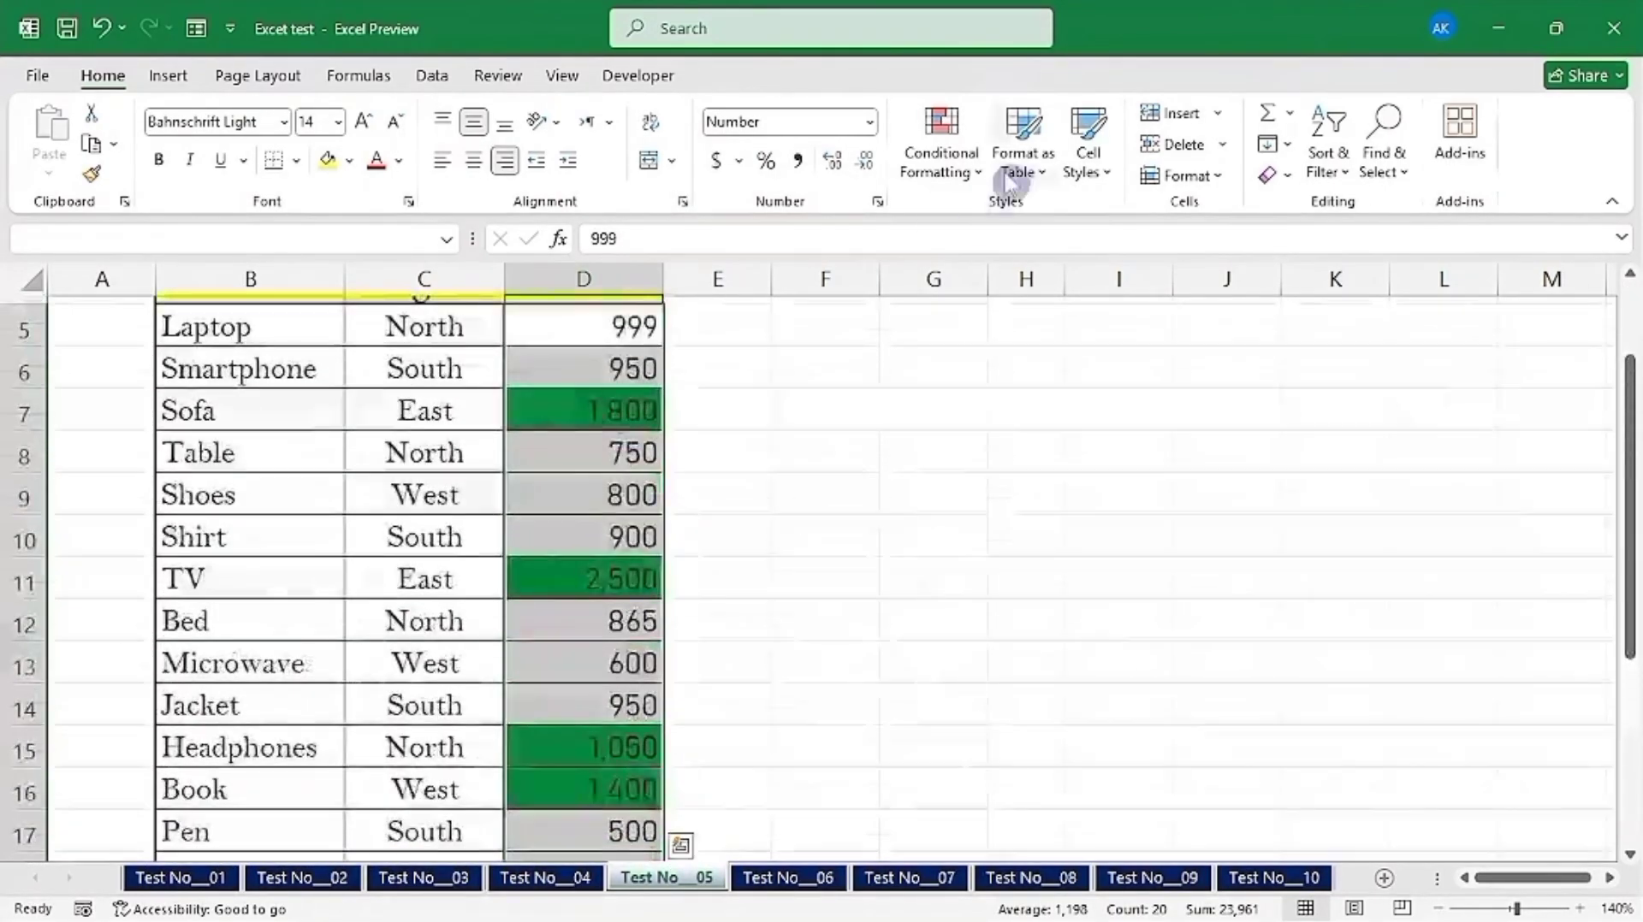
left_click(941, 141)
mouse_move(1005, 501)
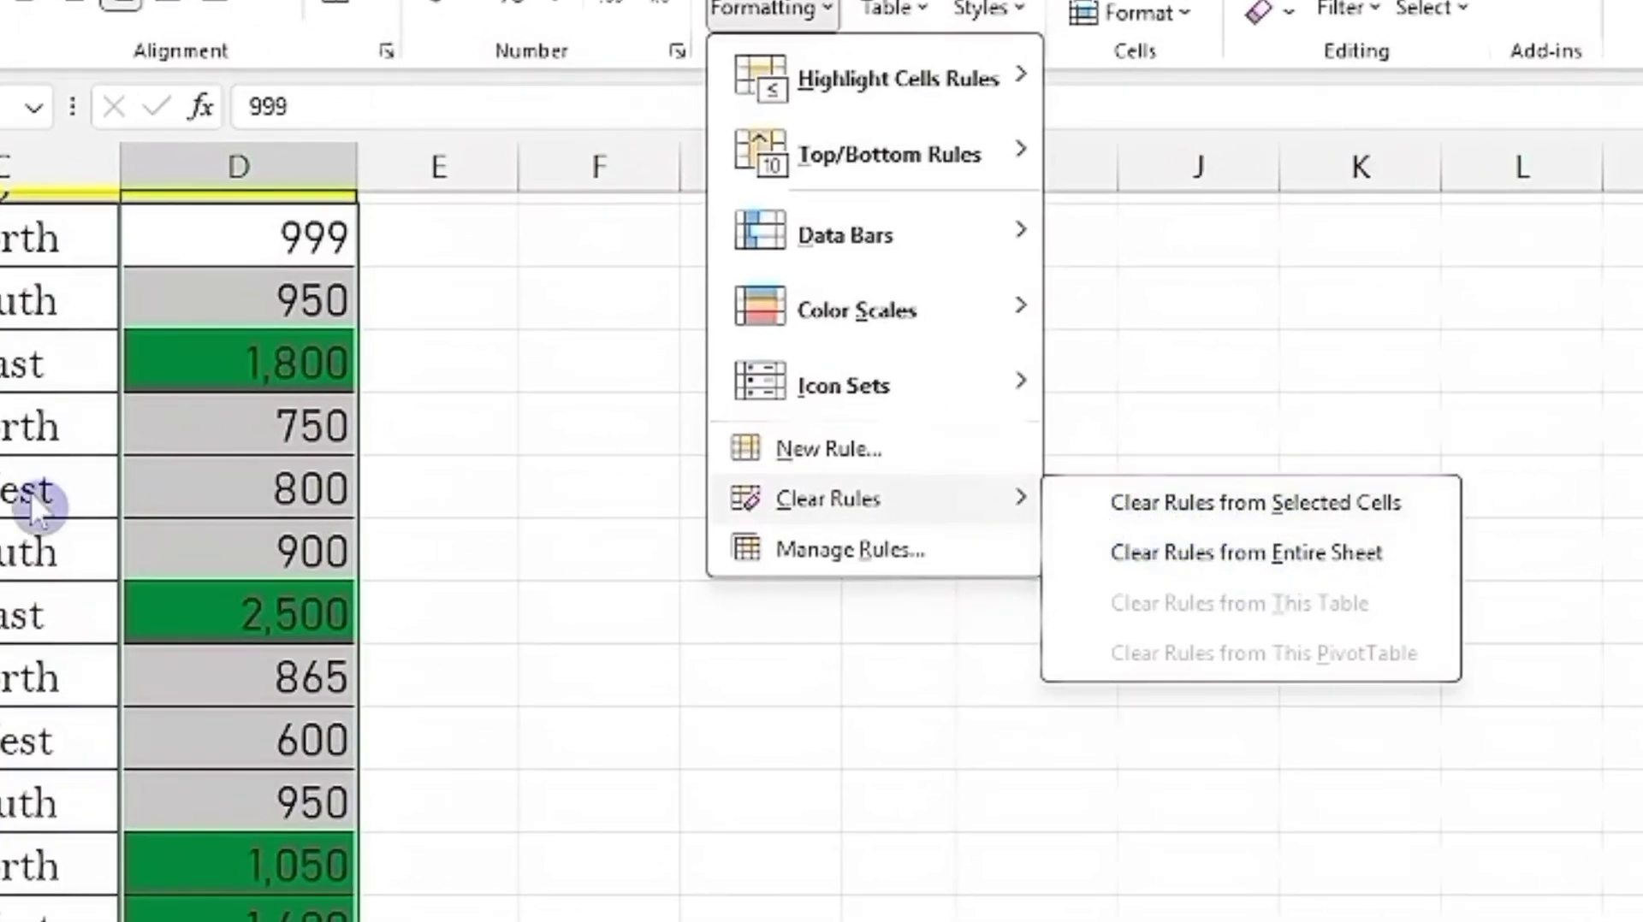
left_click(1238, 552)
scroll(422, 653, "up", 1)
left_click(236, 421)
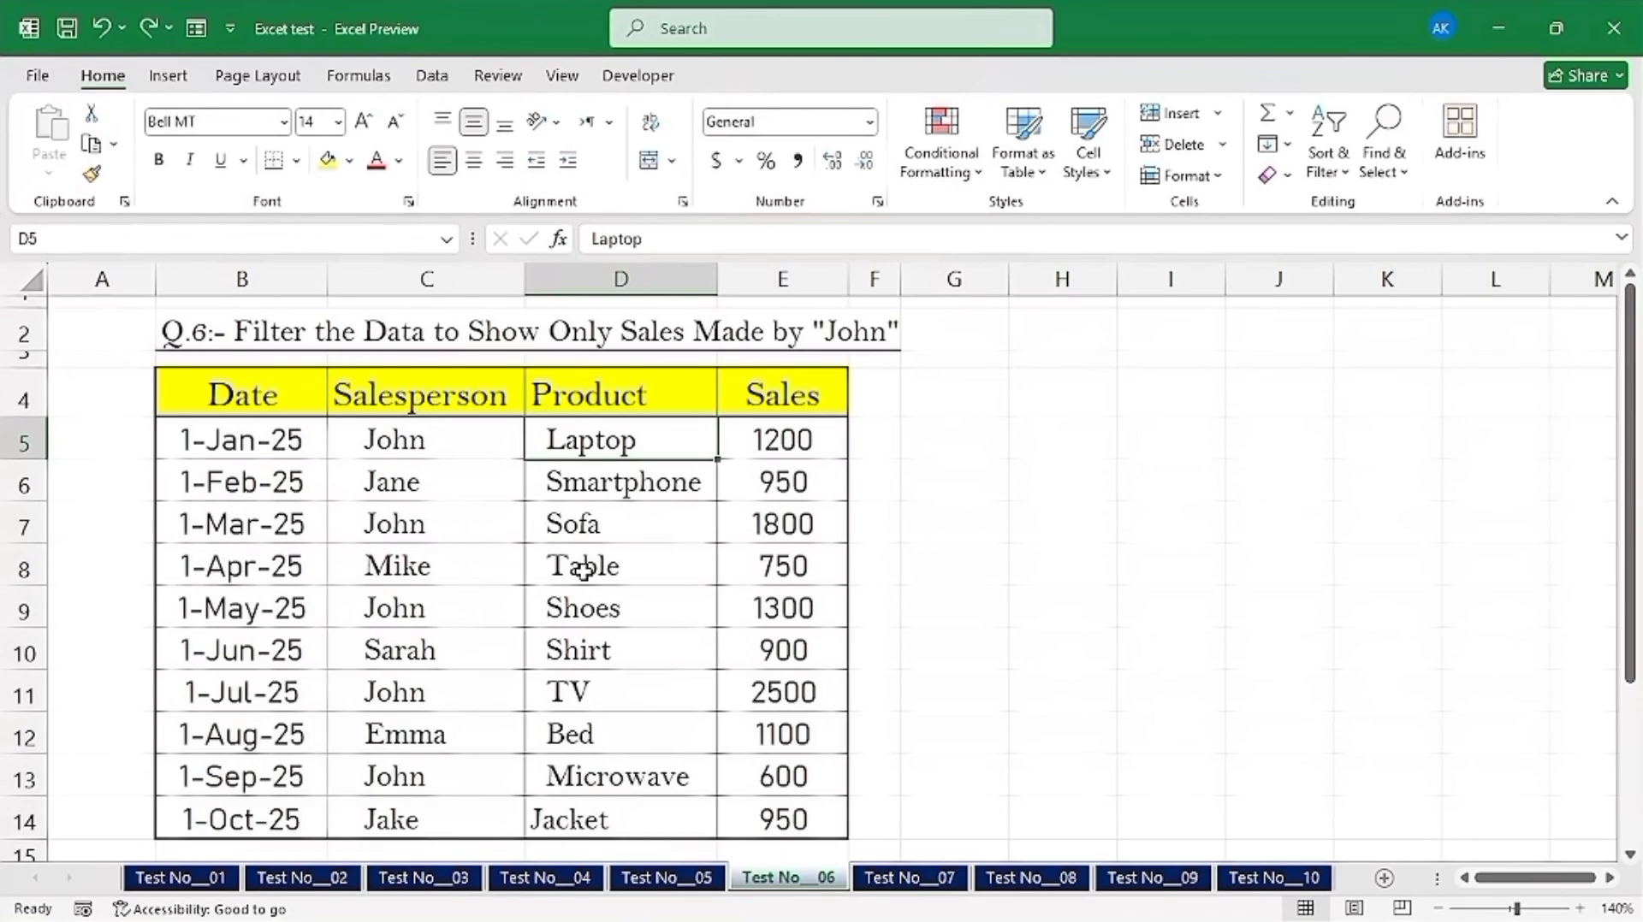
Step: Select the whole sales table B4:E14 and turn on filtering for its header row
left_click(476, 510)
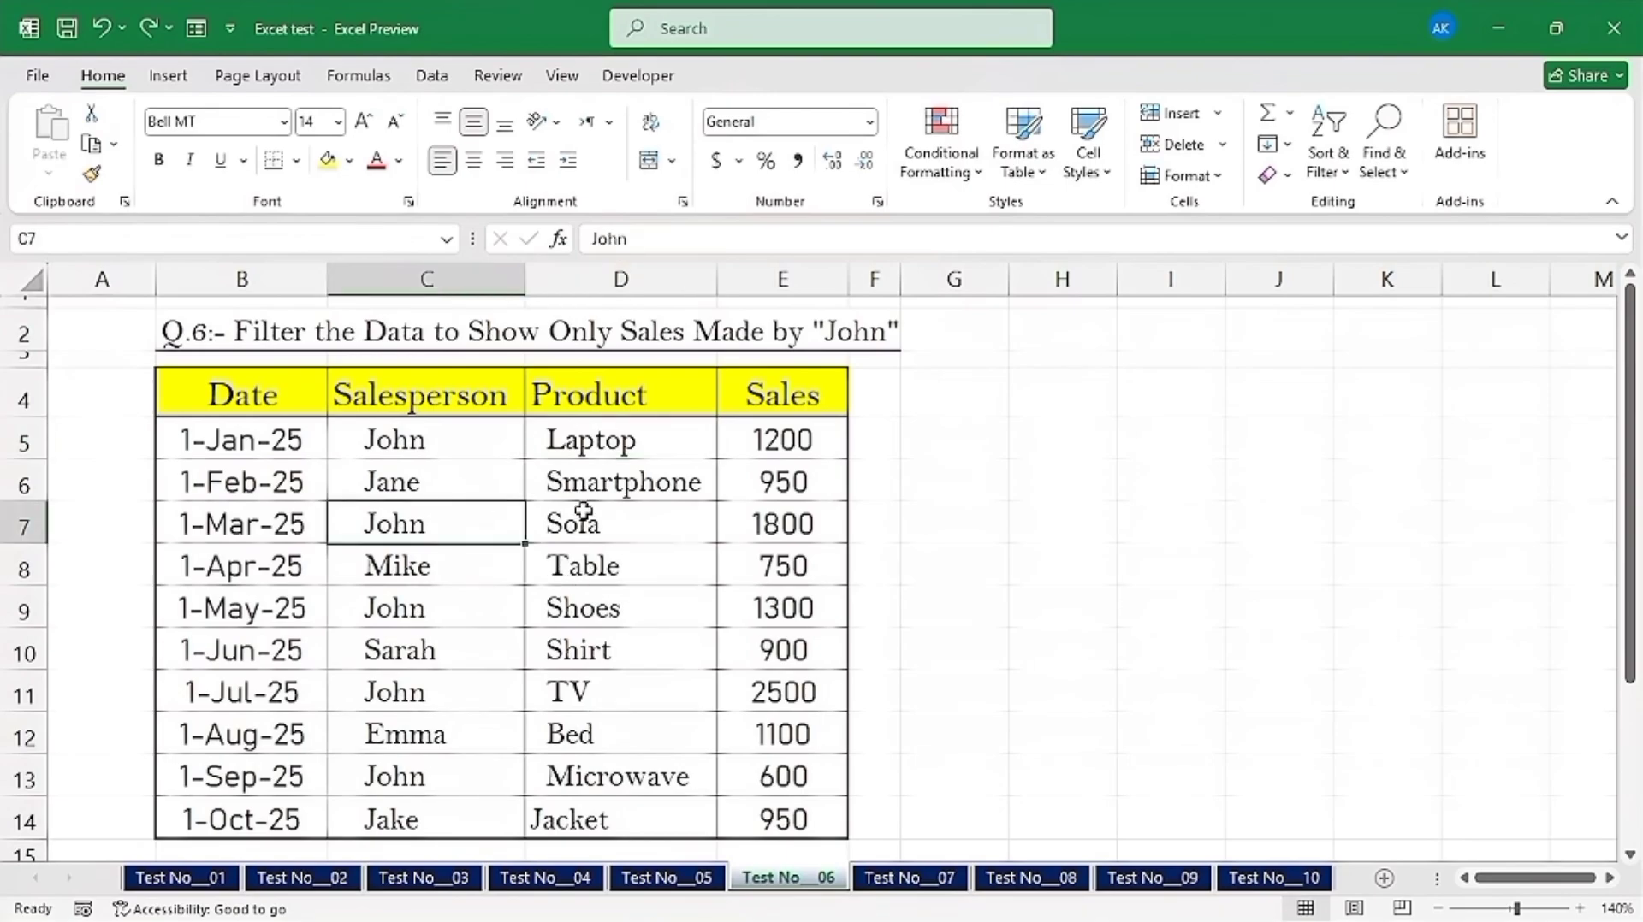
key("ctrl+a")
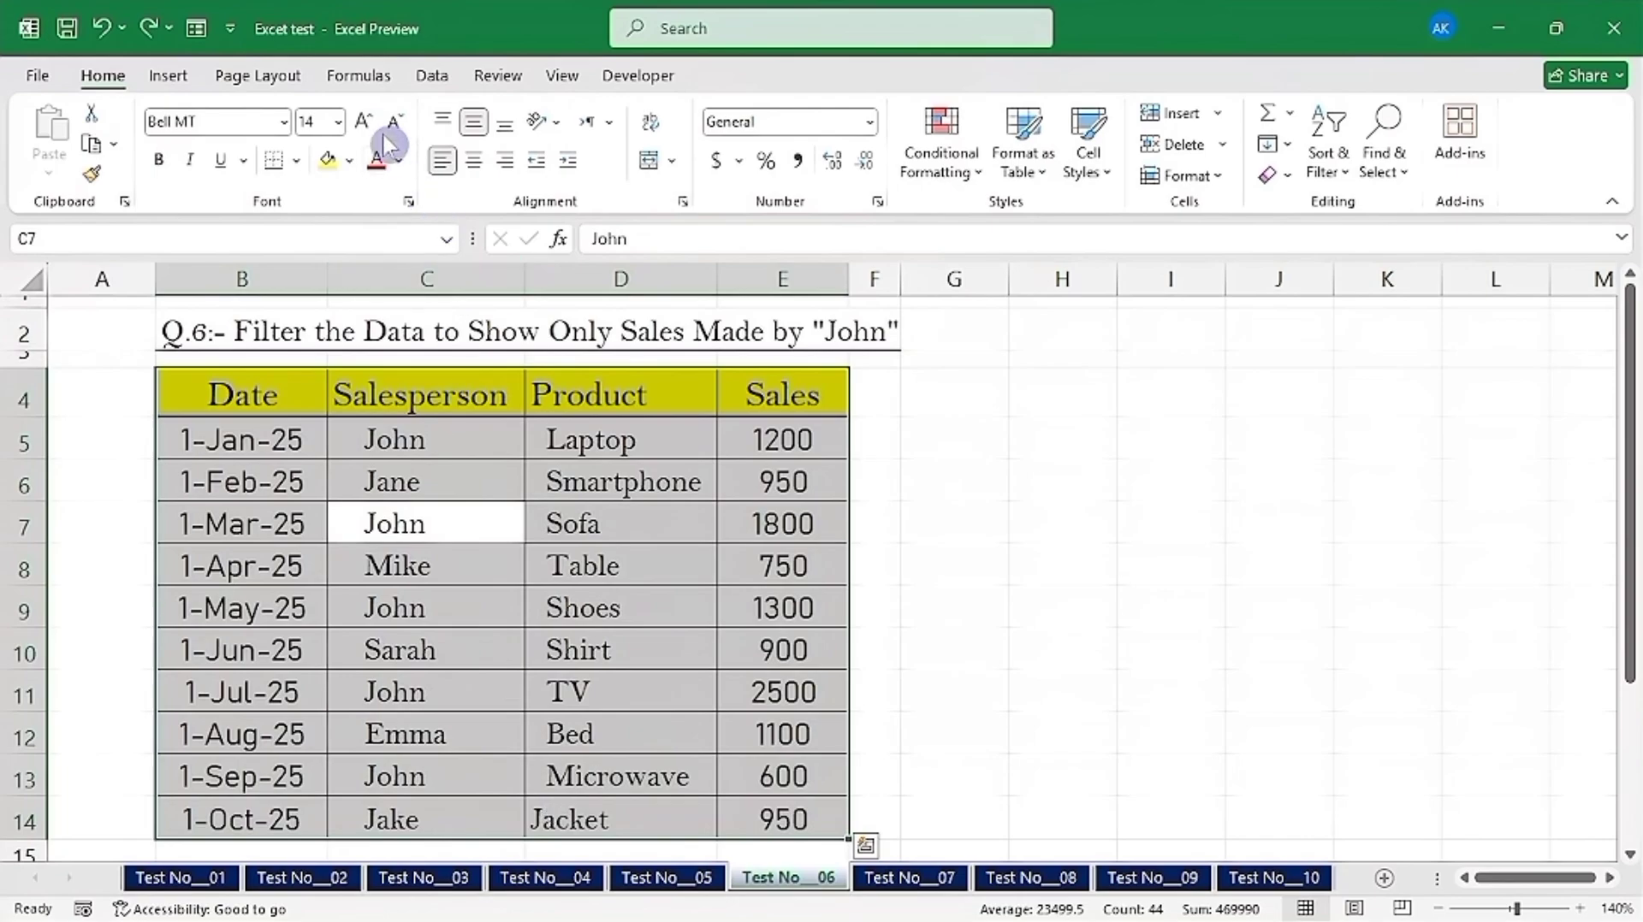
left_click(428, 82)
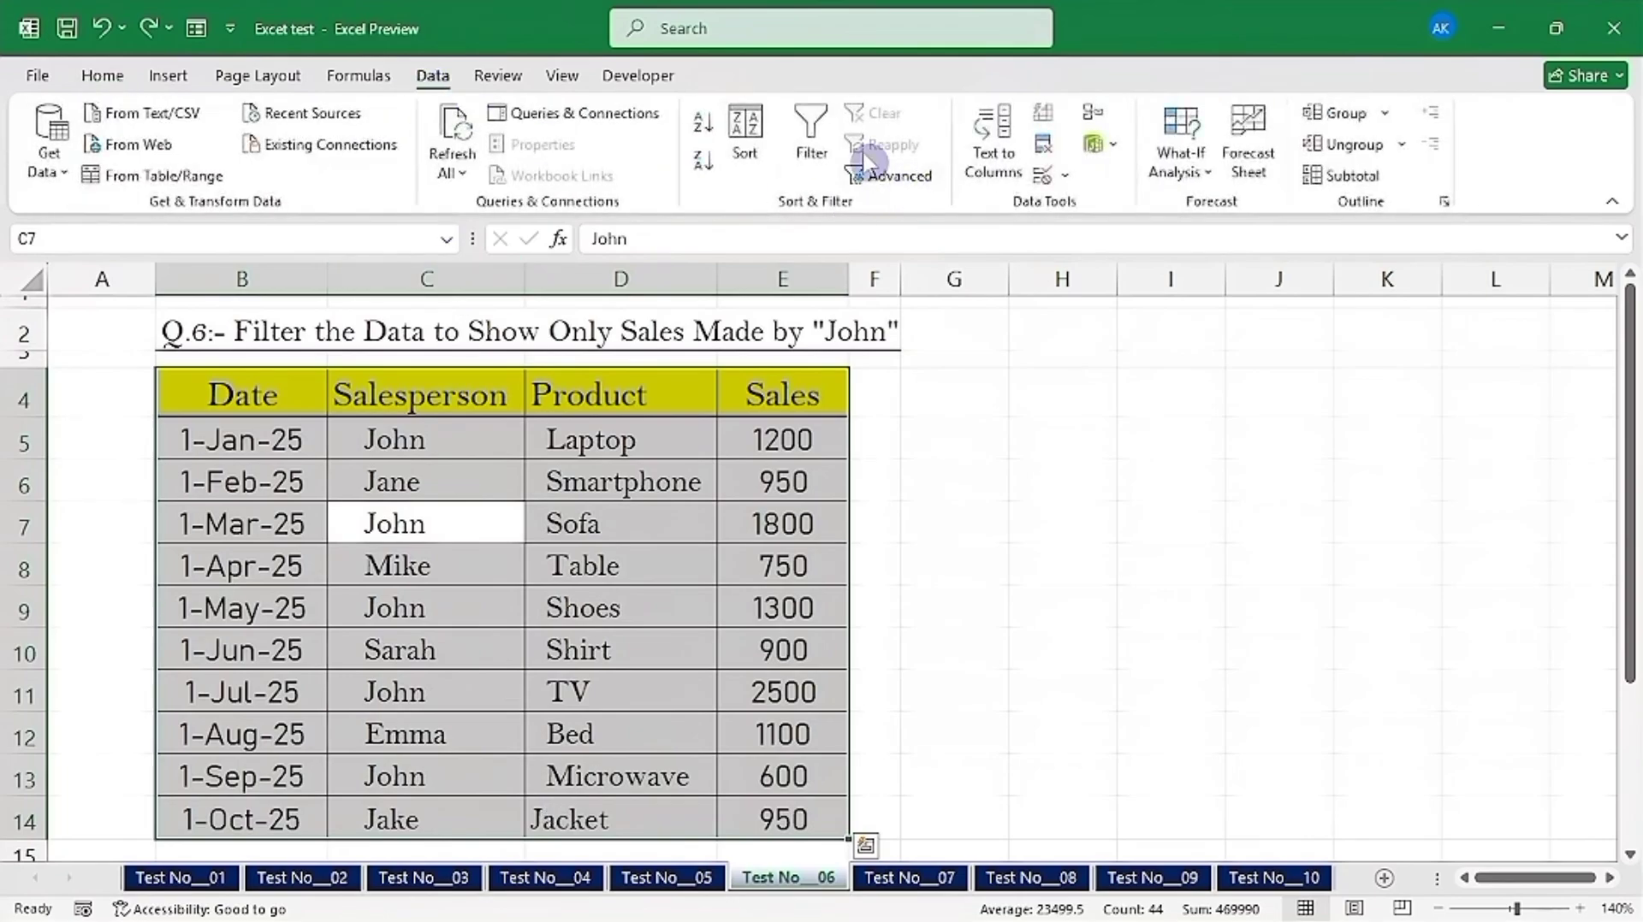
left_click(811, 139)
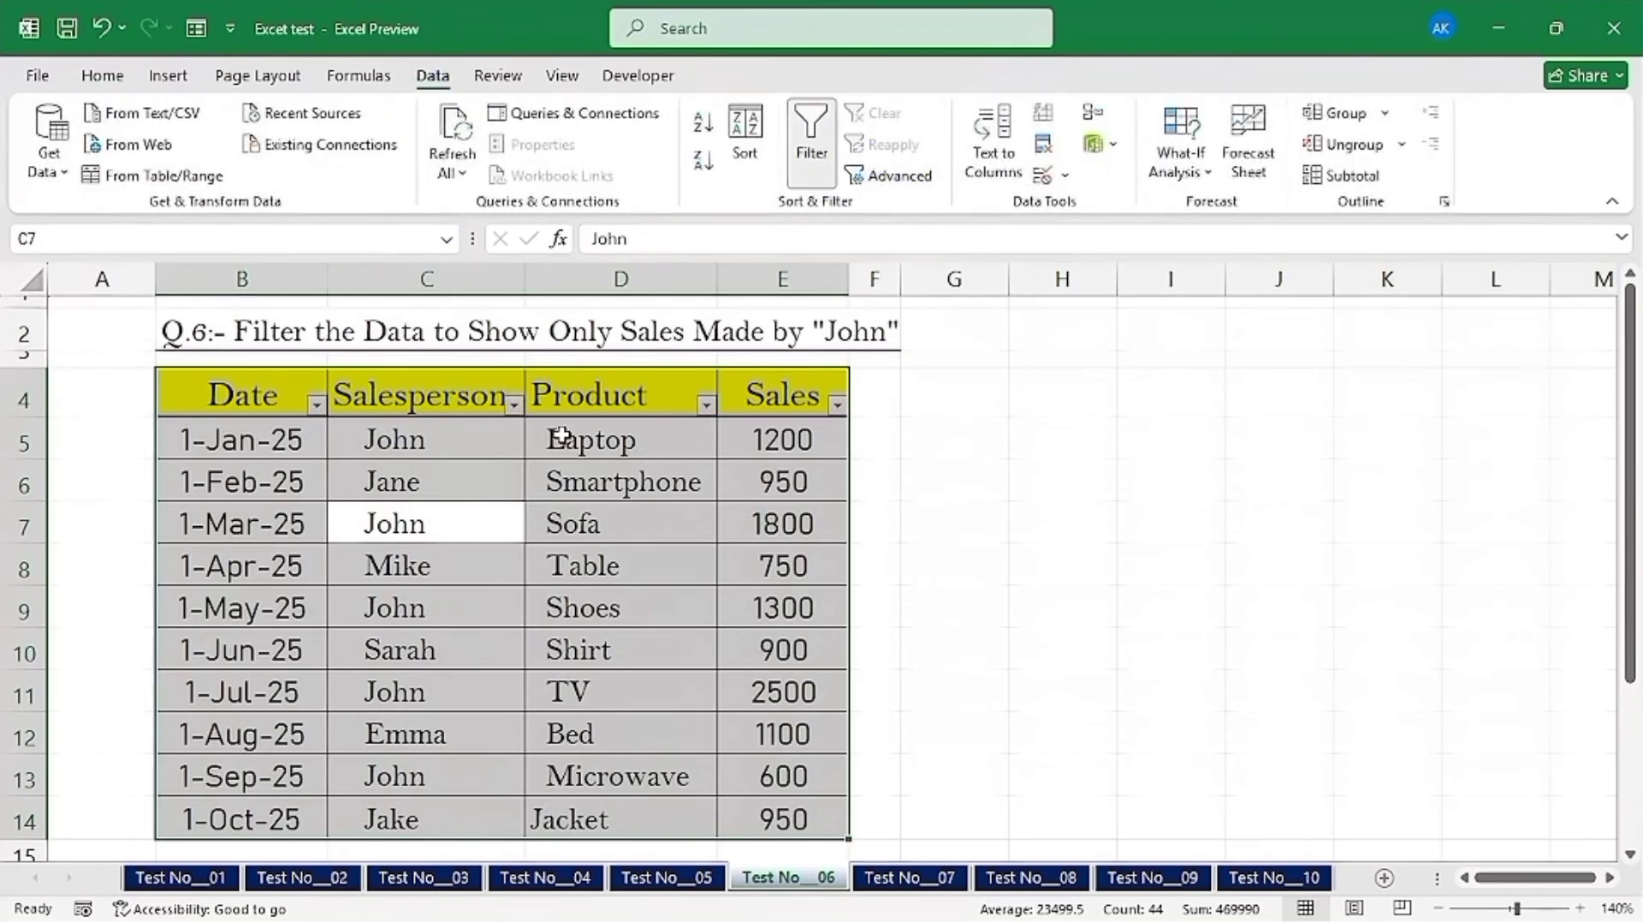
Step: Filter the Salesperson column to show only the salesperson named in question 6
left_click(494, 406)
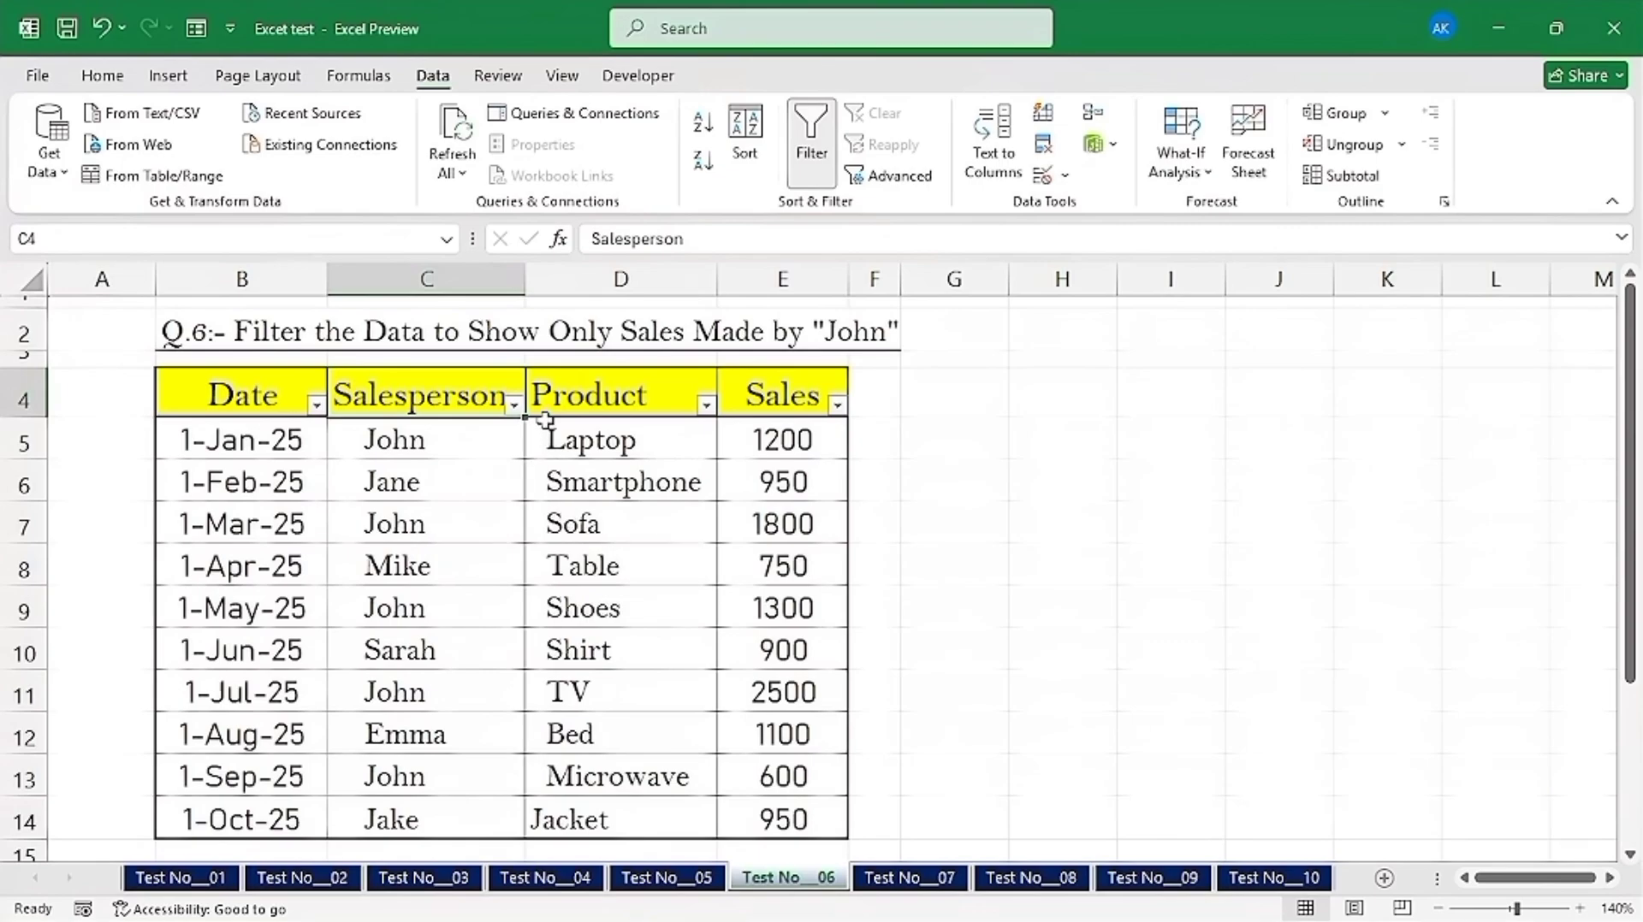
left_click(513, 404)
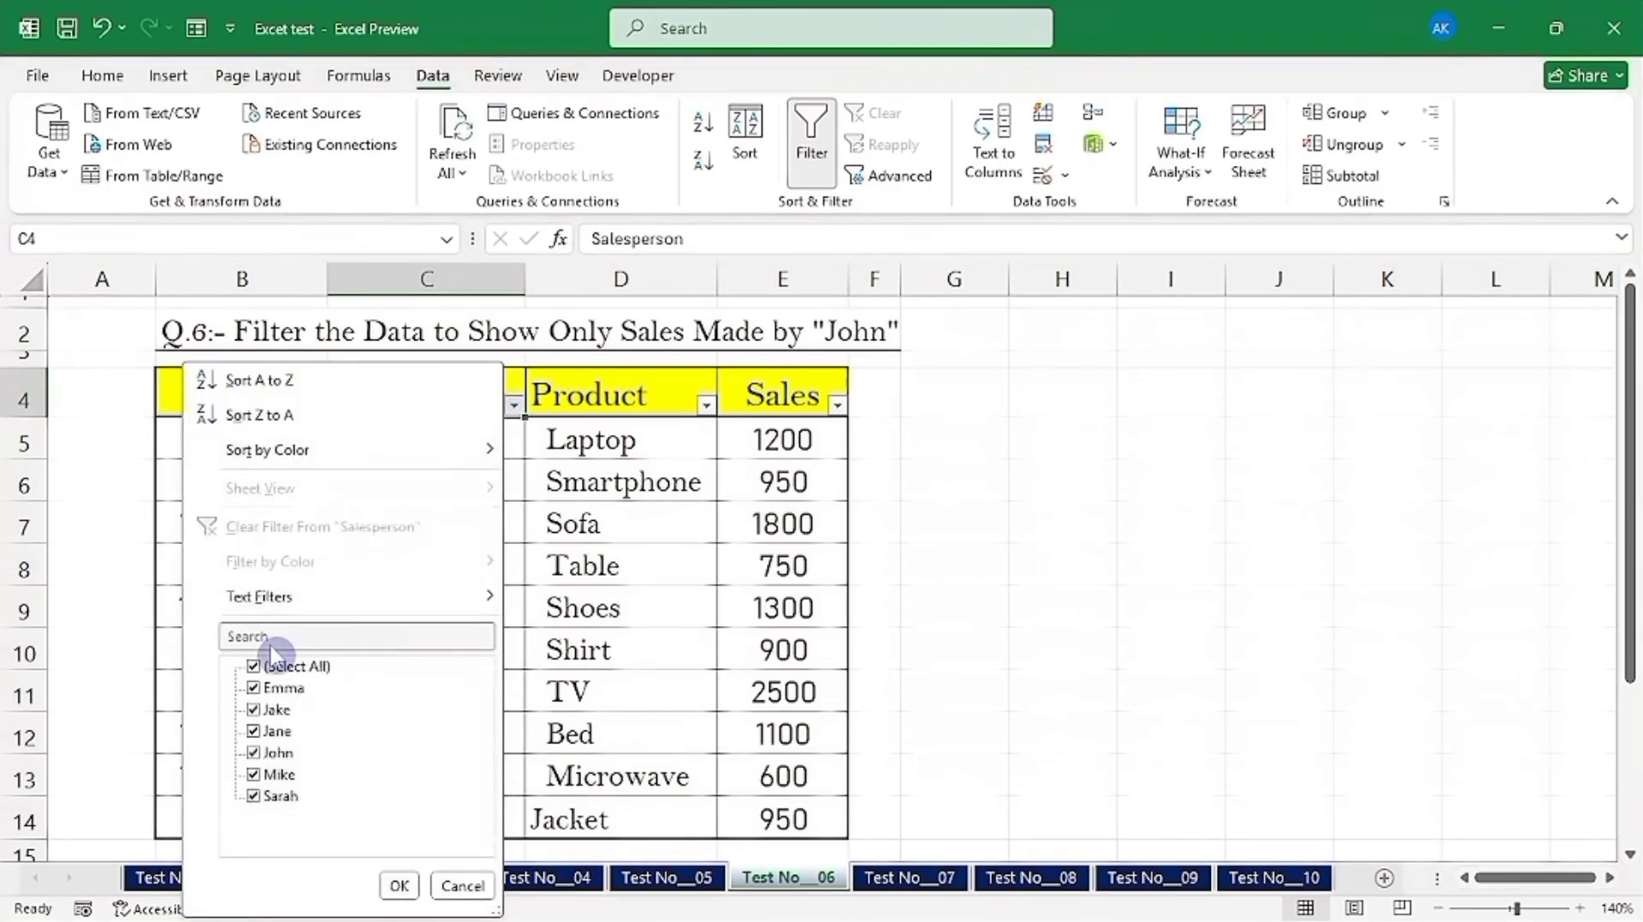
left_click(253, 666)
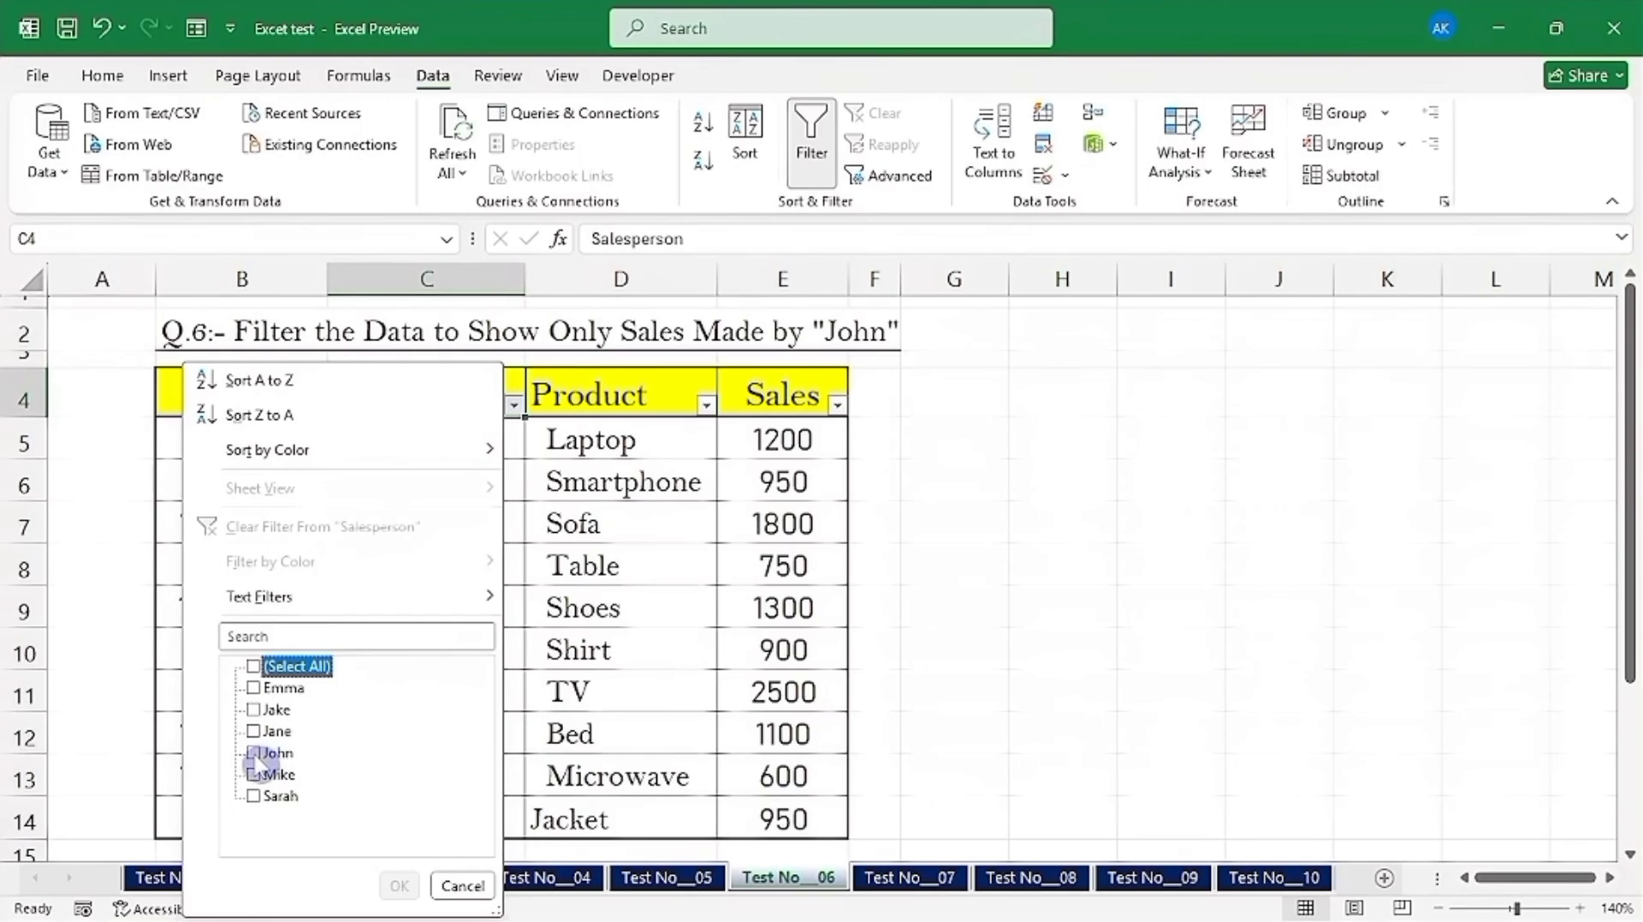
left_click(254, 754)
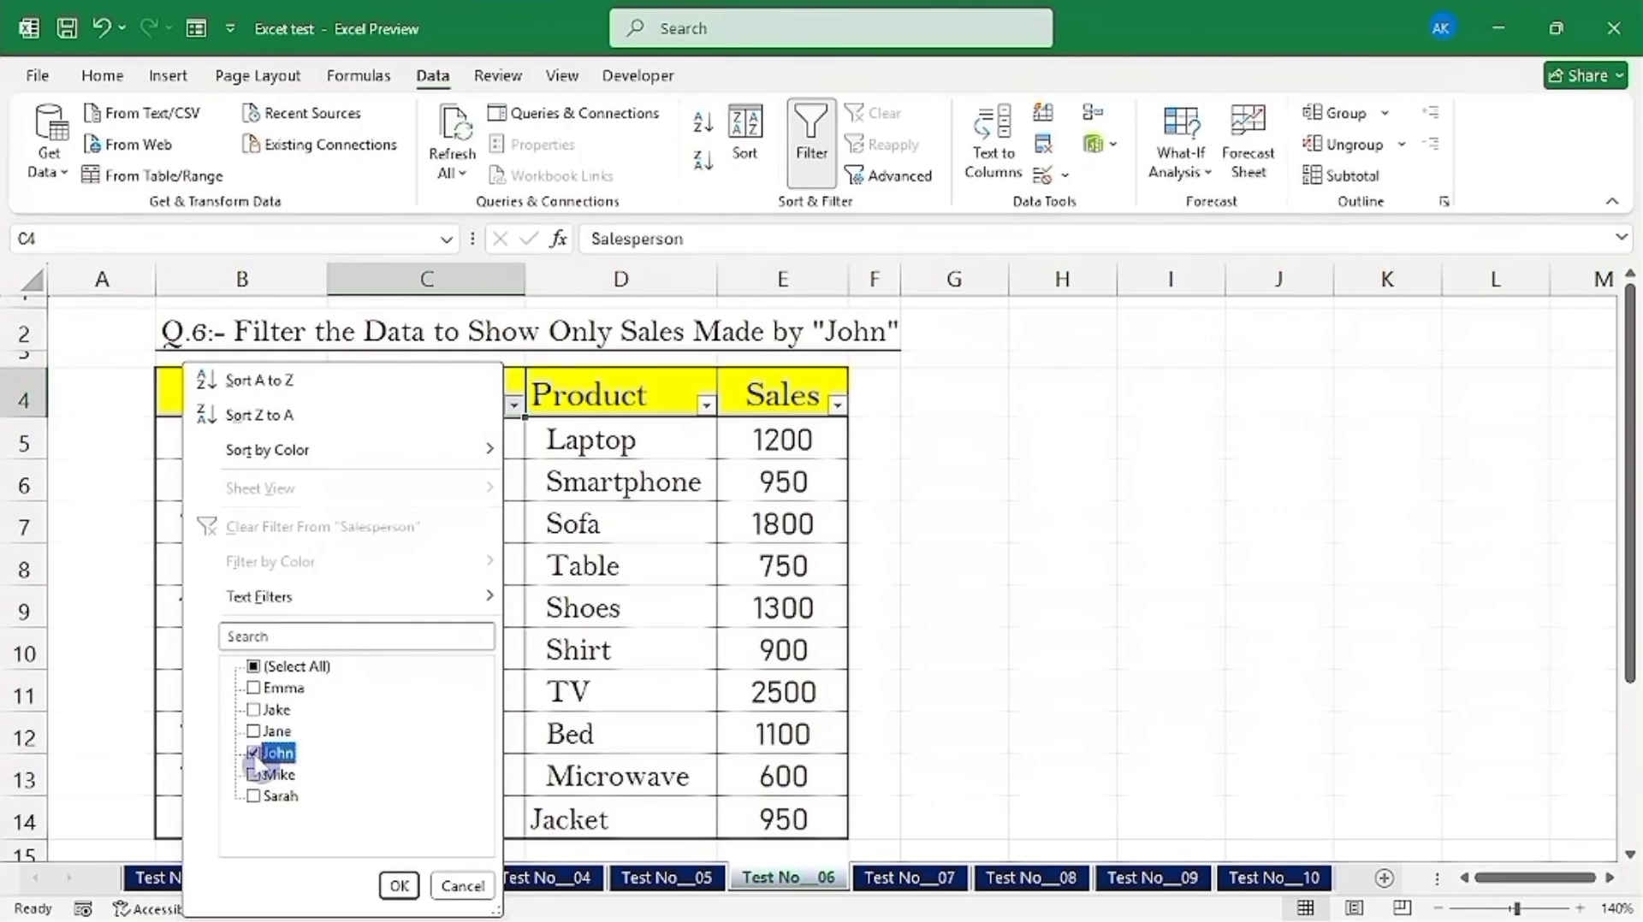
left_click(396, 887)
left_click(631, 447)
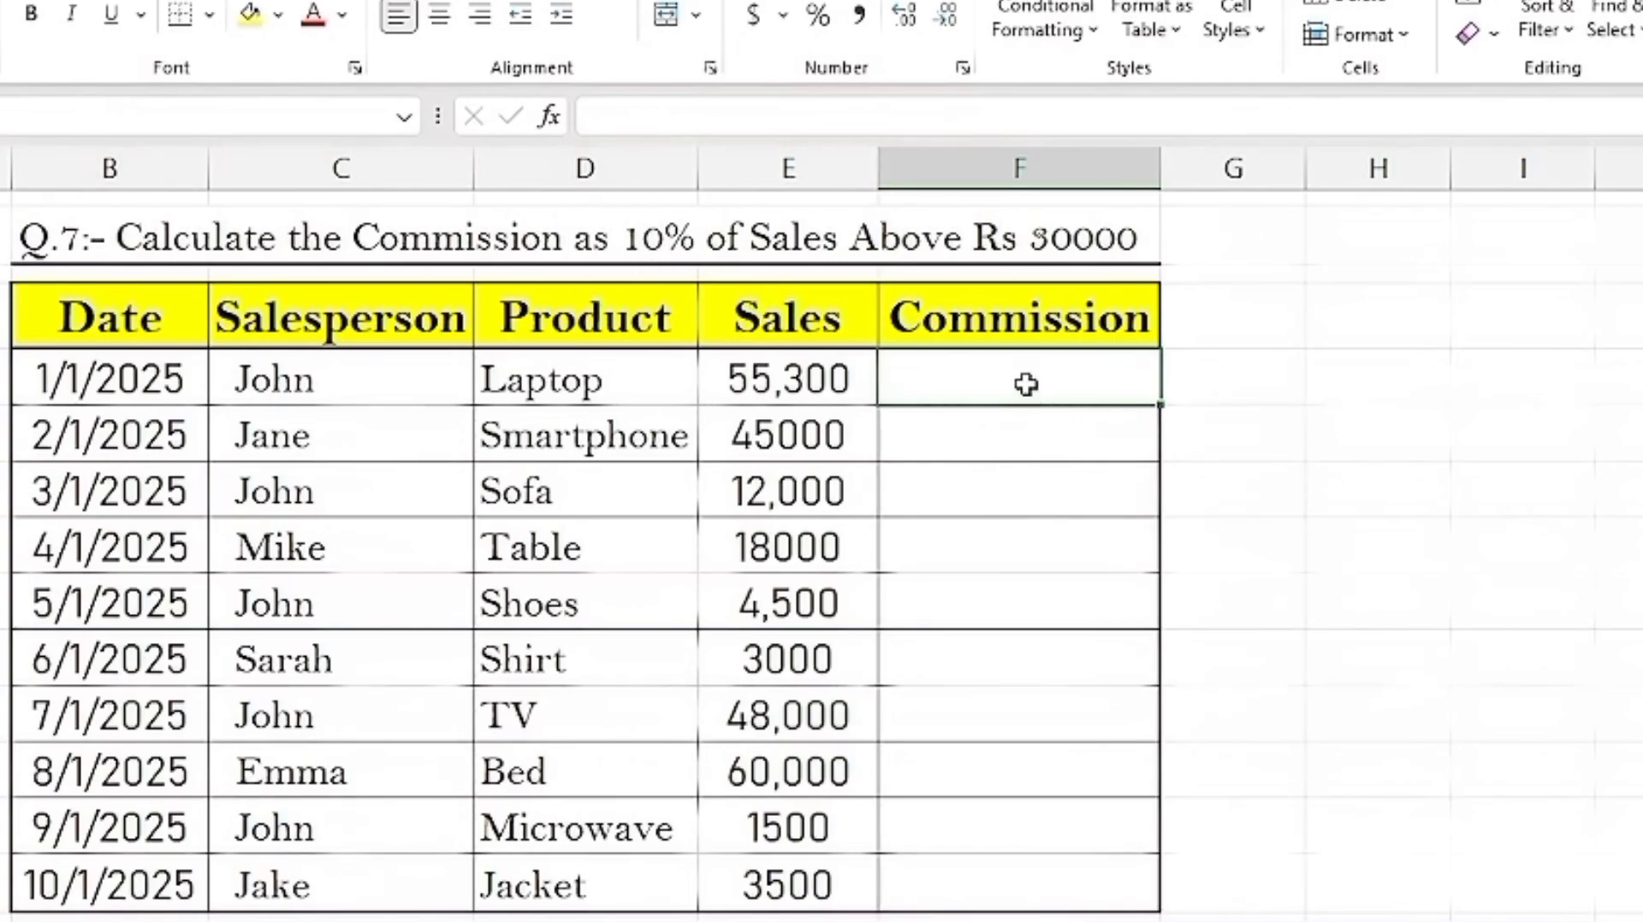
Step: Start an IF formula in the first Commission cell F5 with the logical test E5>30000
left_click(1090, 375)
type("=if")
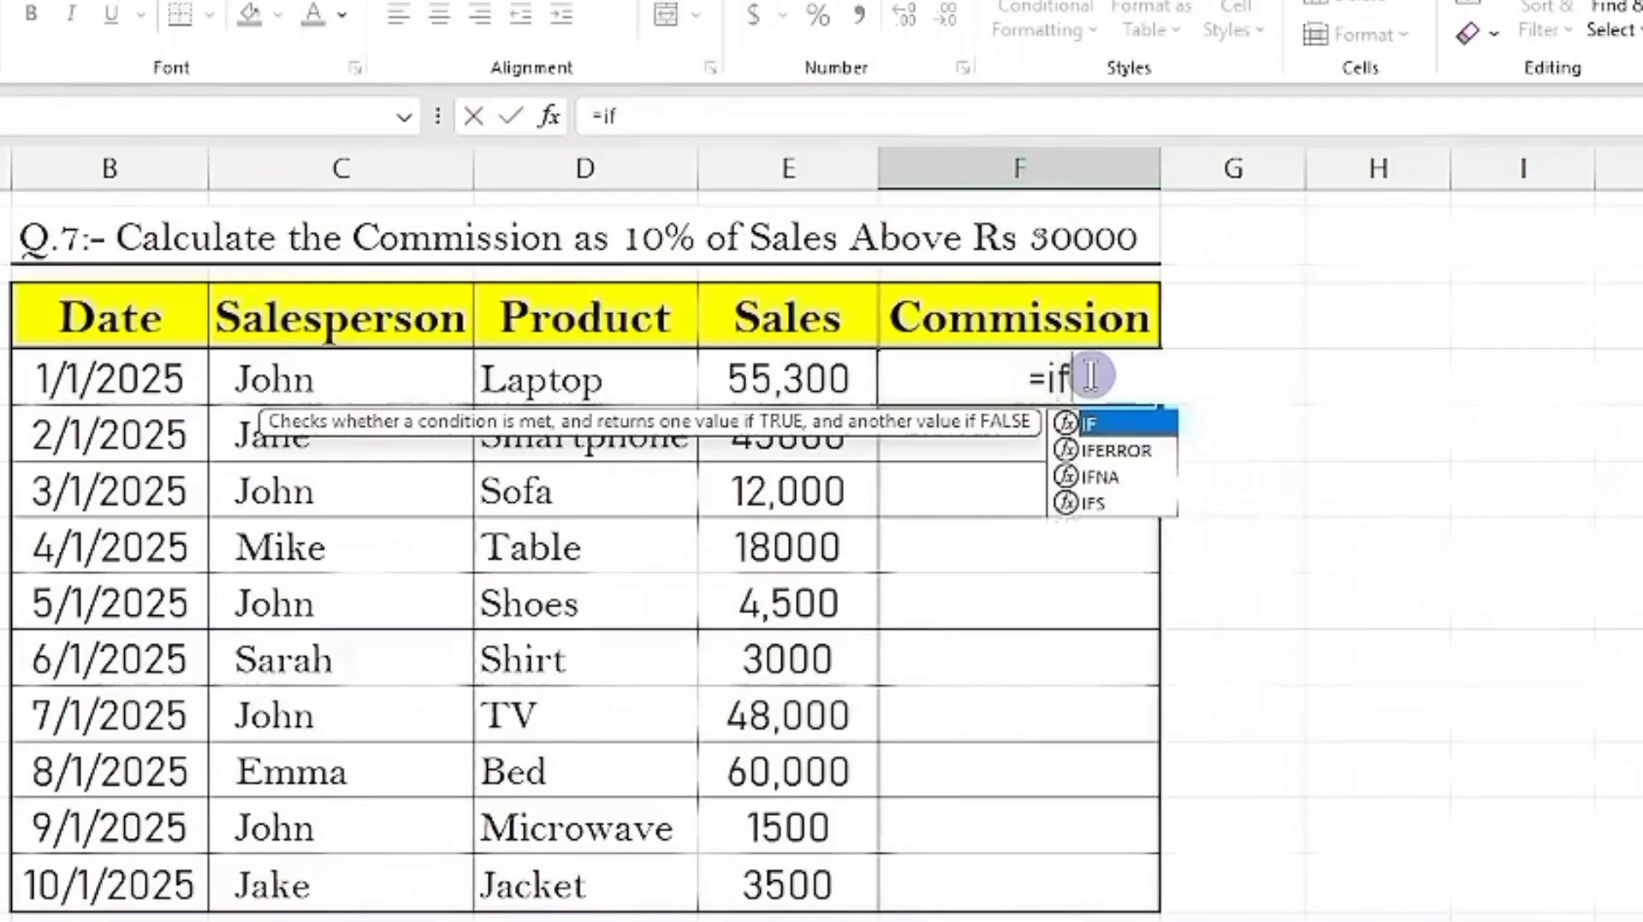
key("Tab")
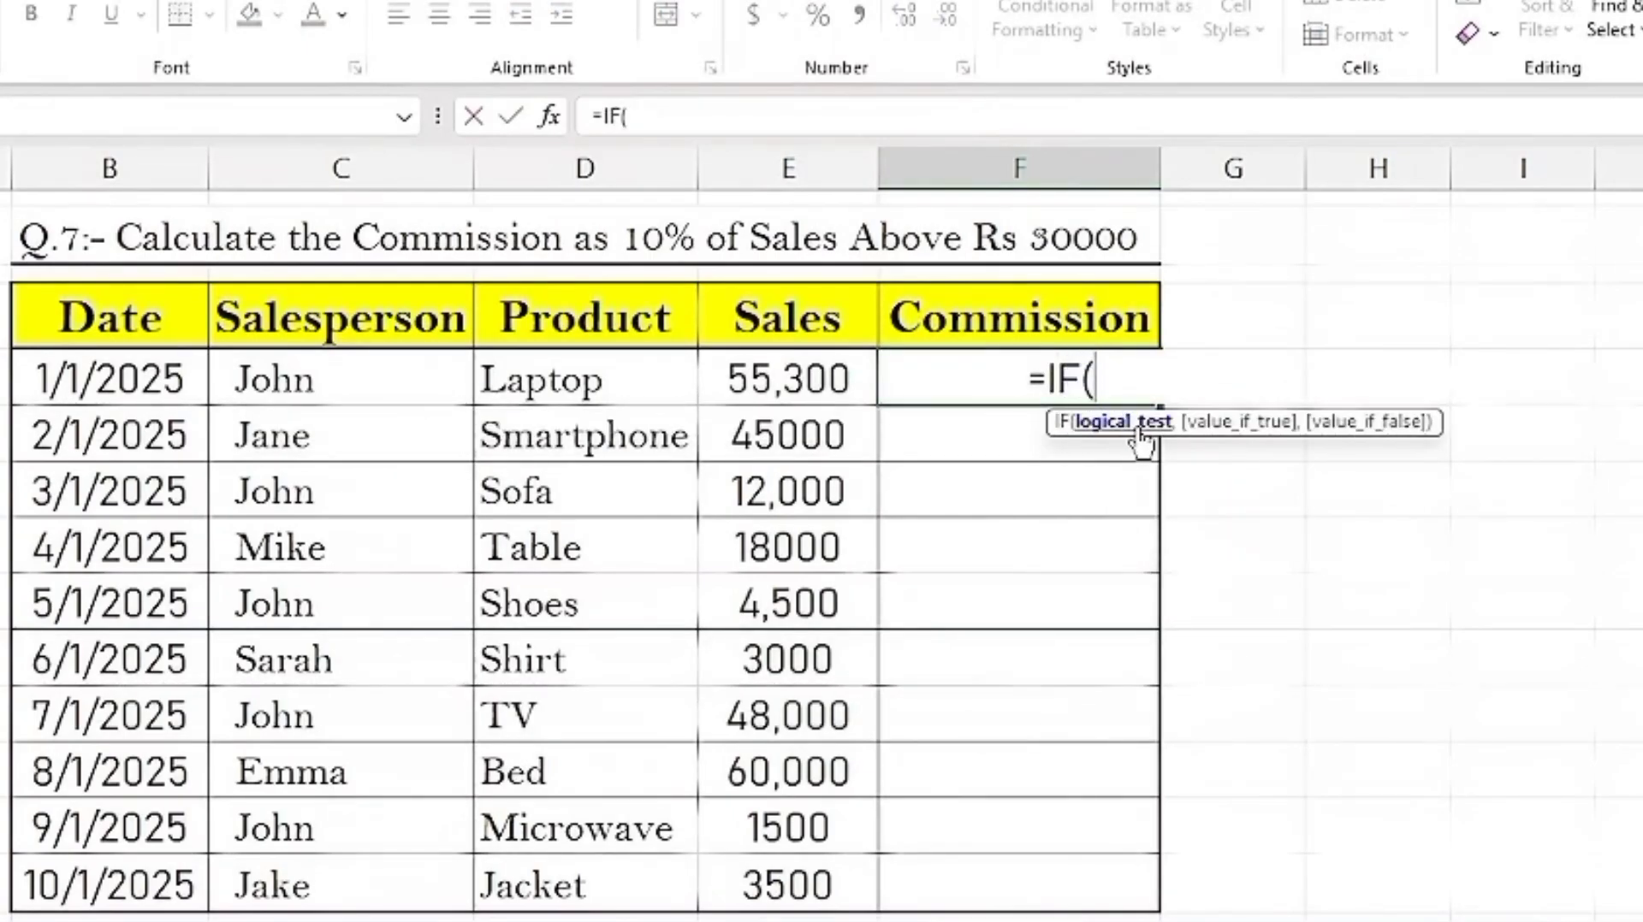
left_click(803, 387)
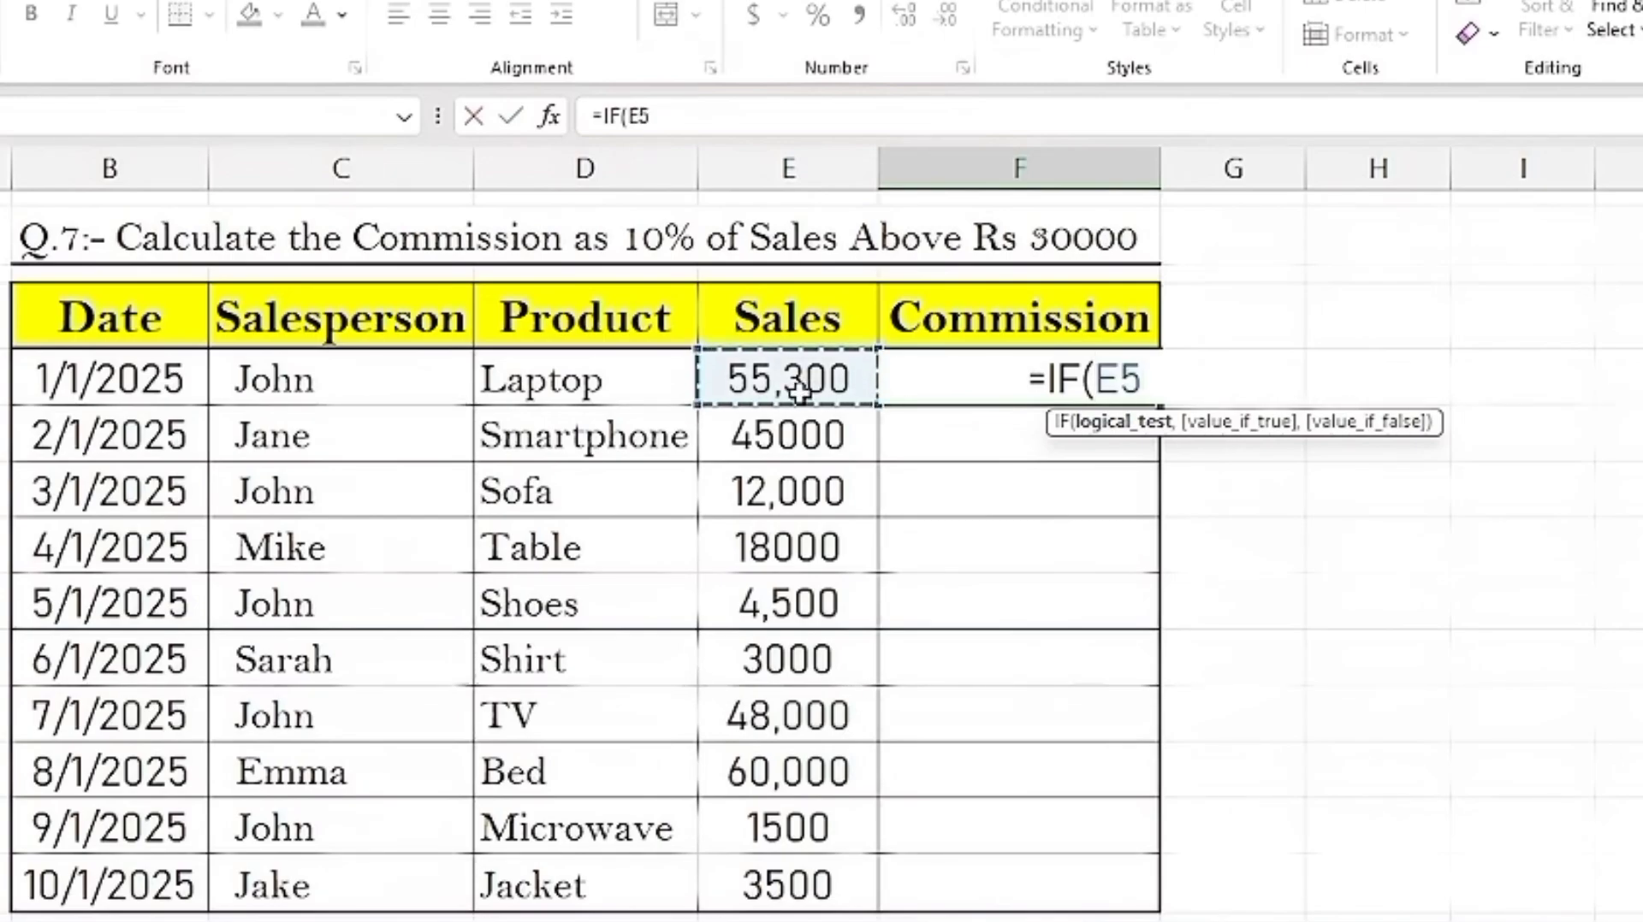
type(">")
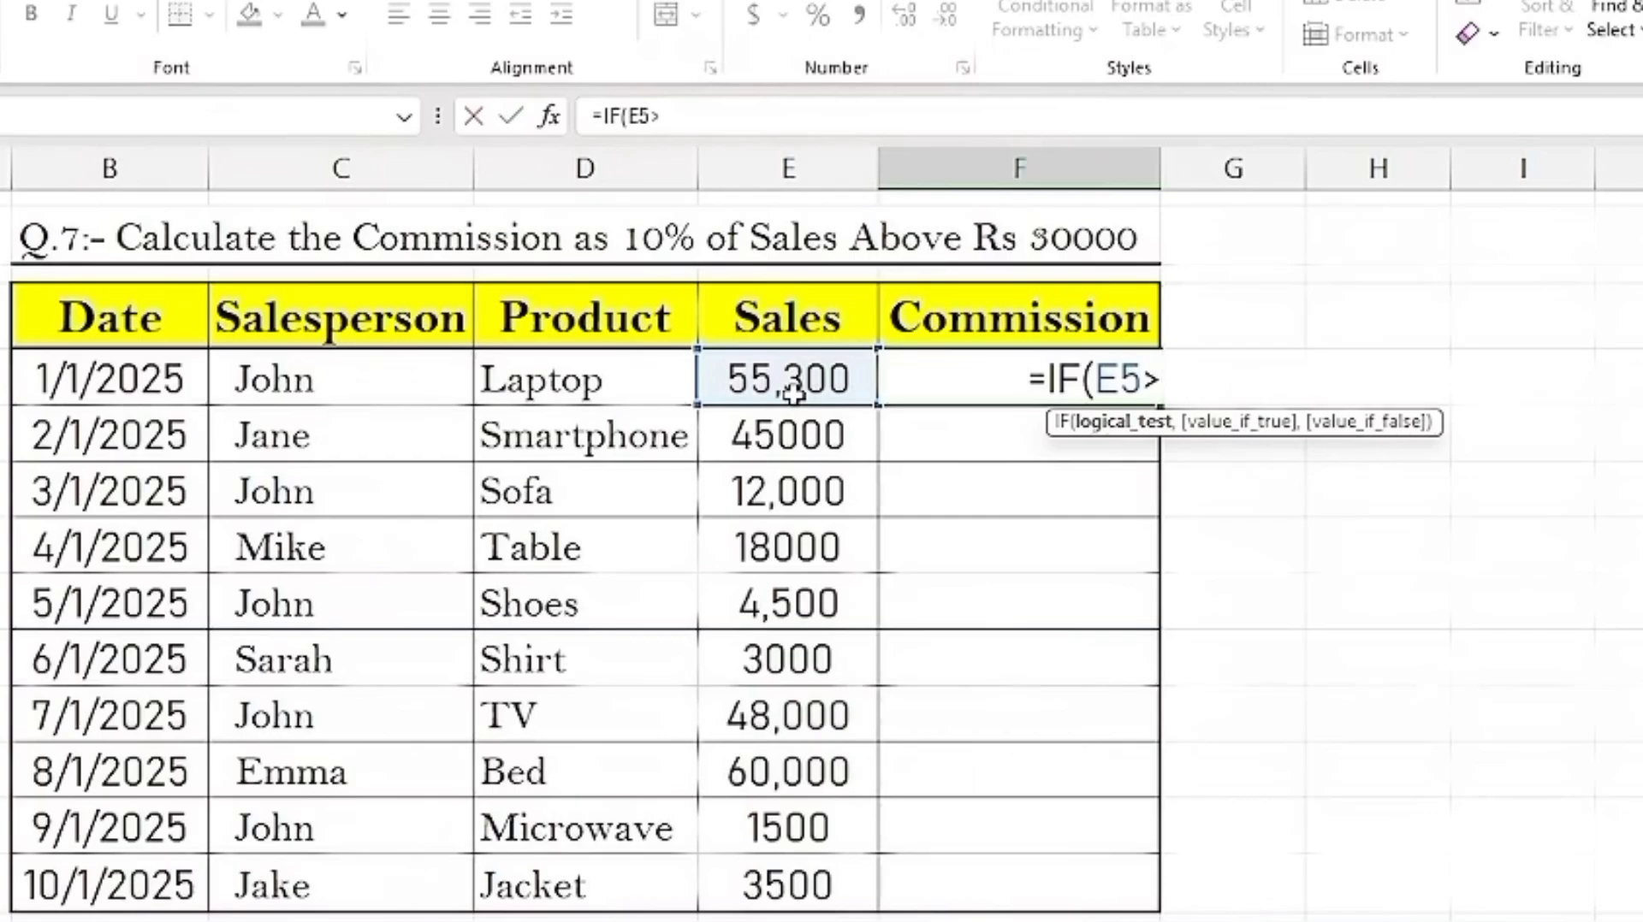
type("30000")
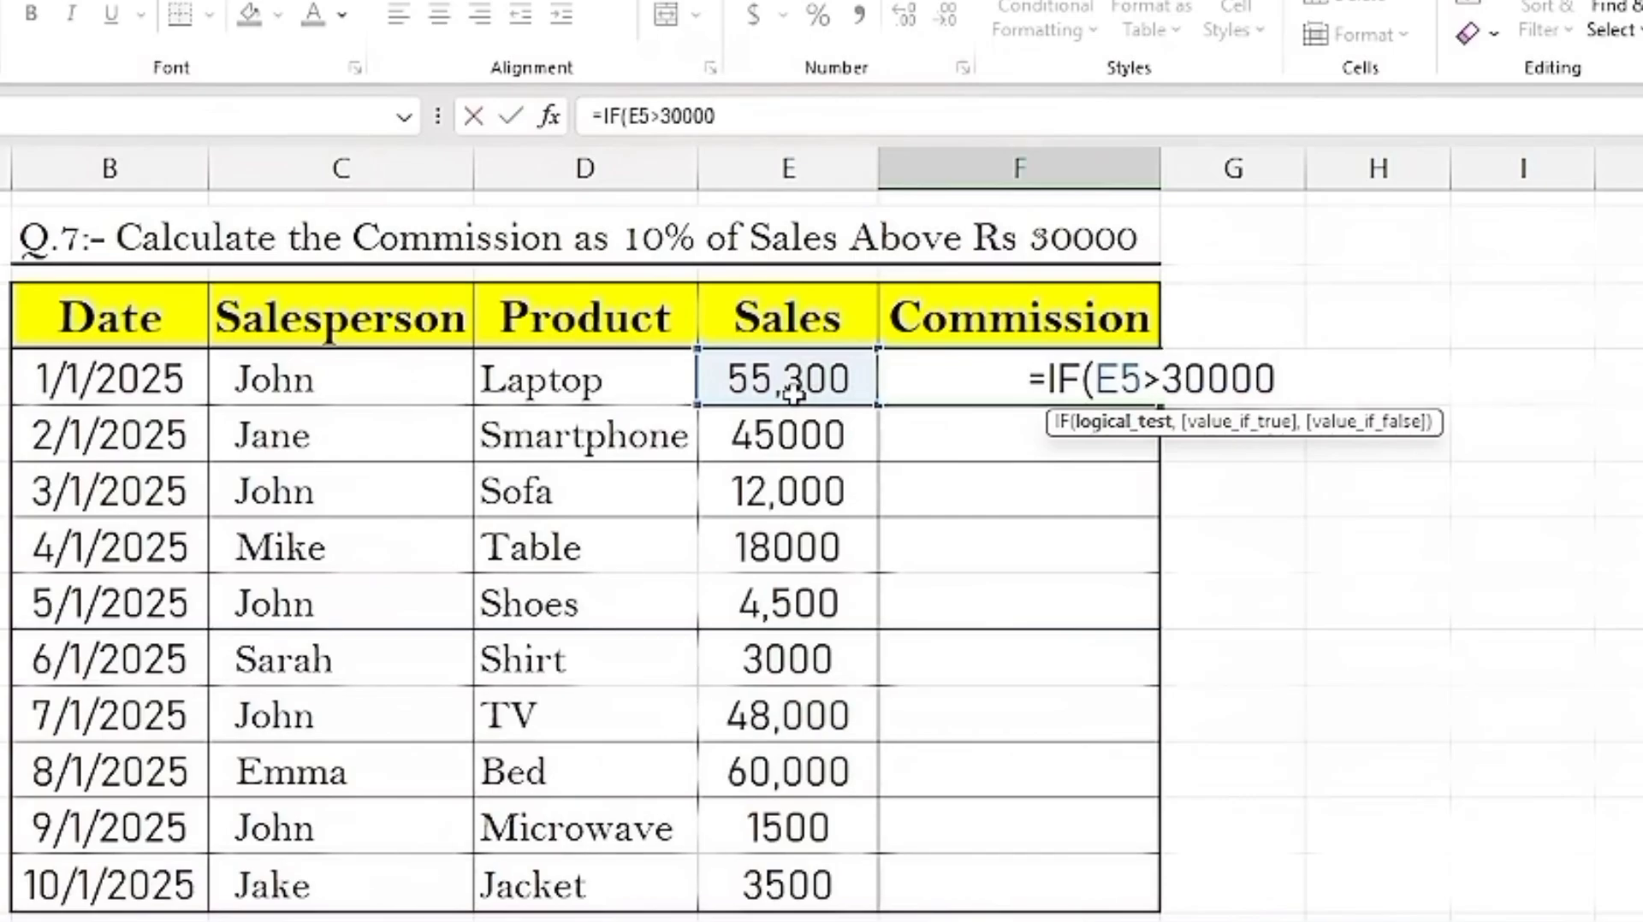
type(",")
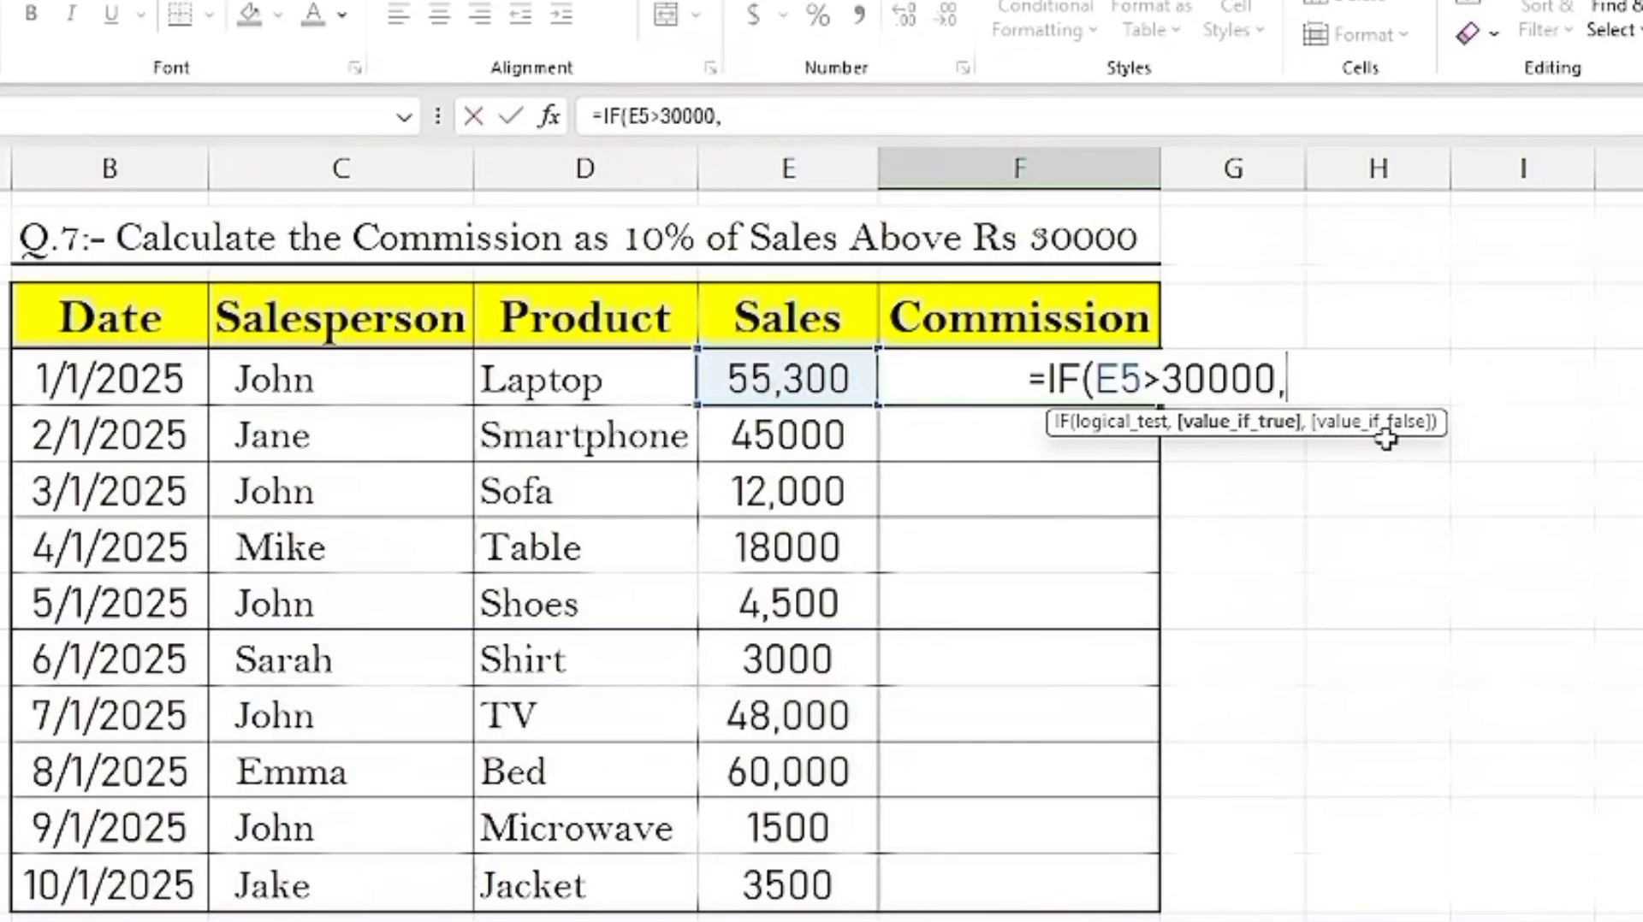
Step: Complete the IF formula in F5 to return E5*10% when true and 0 when false
left_click(790, 374)
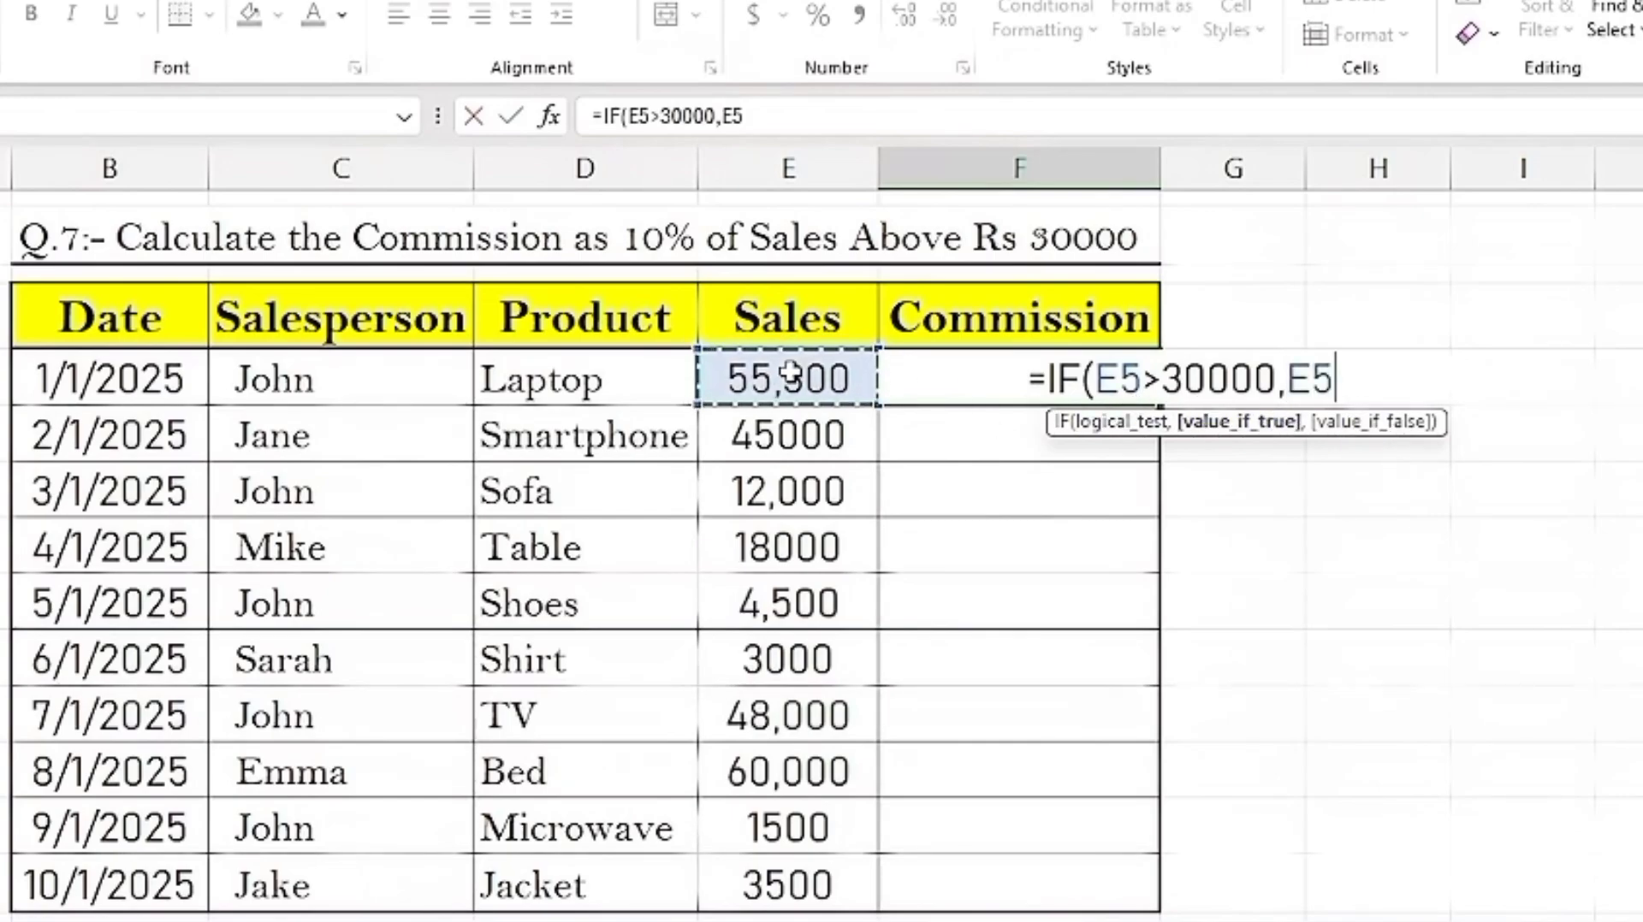
type("*10%")
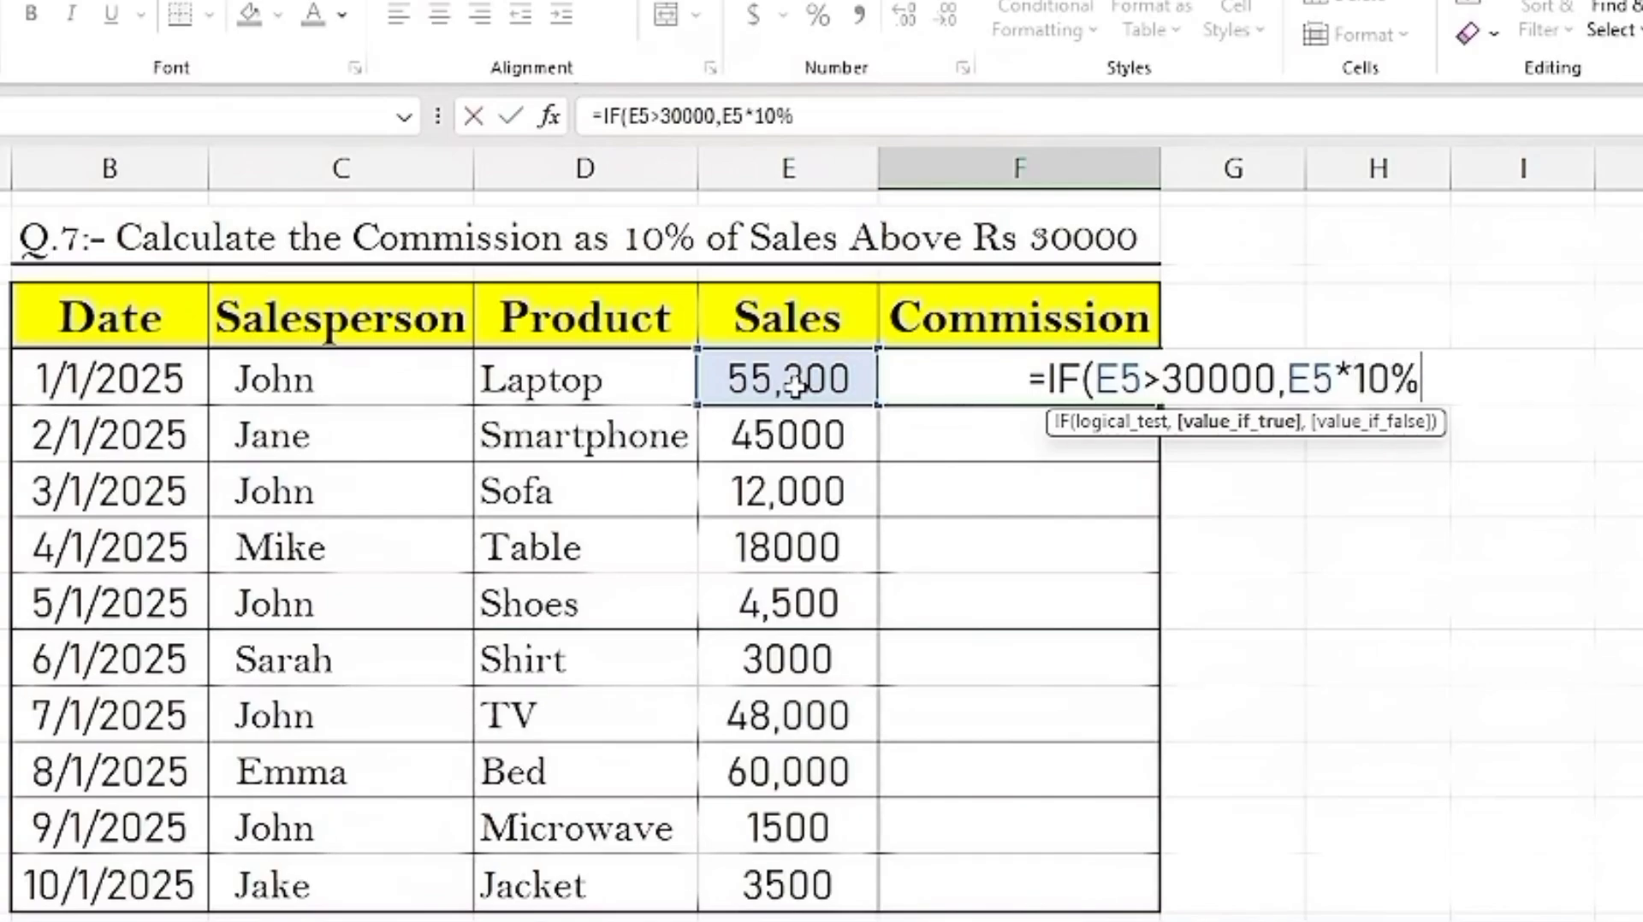
type(",")
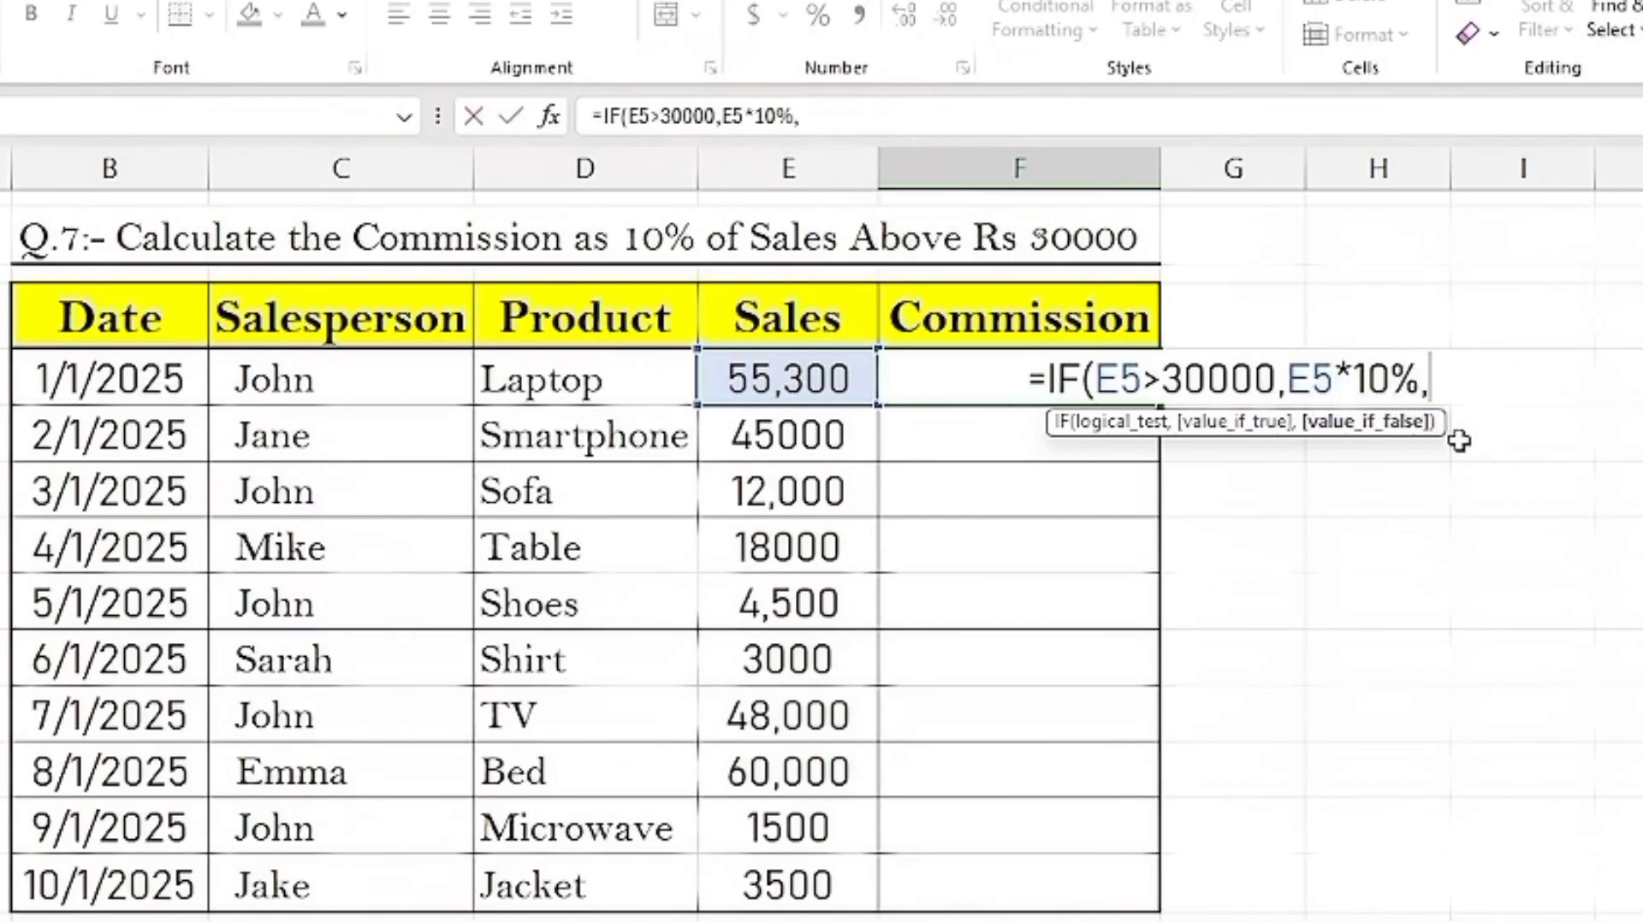
type("0")
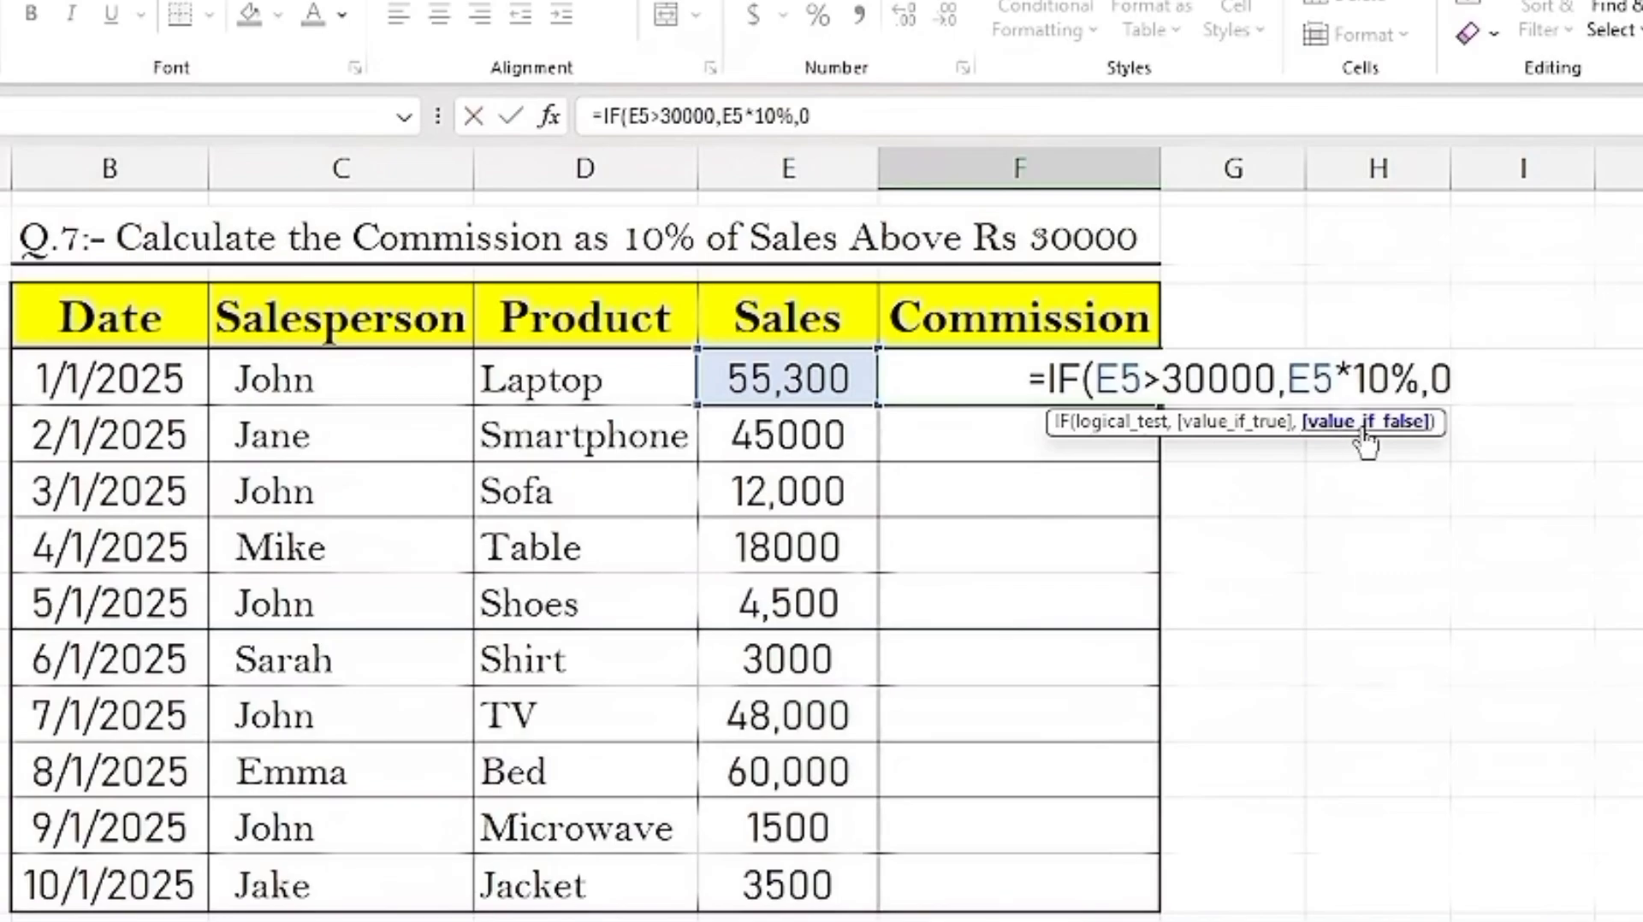
type(")")
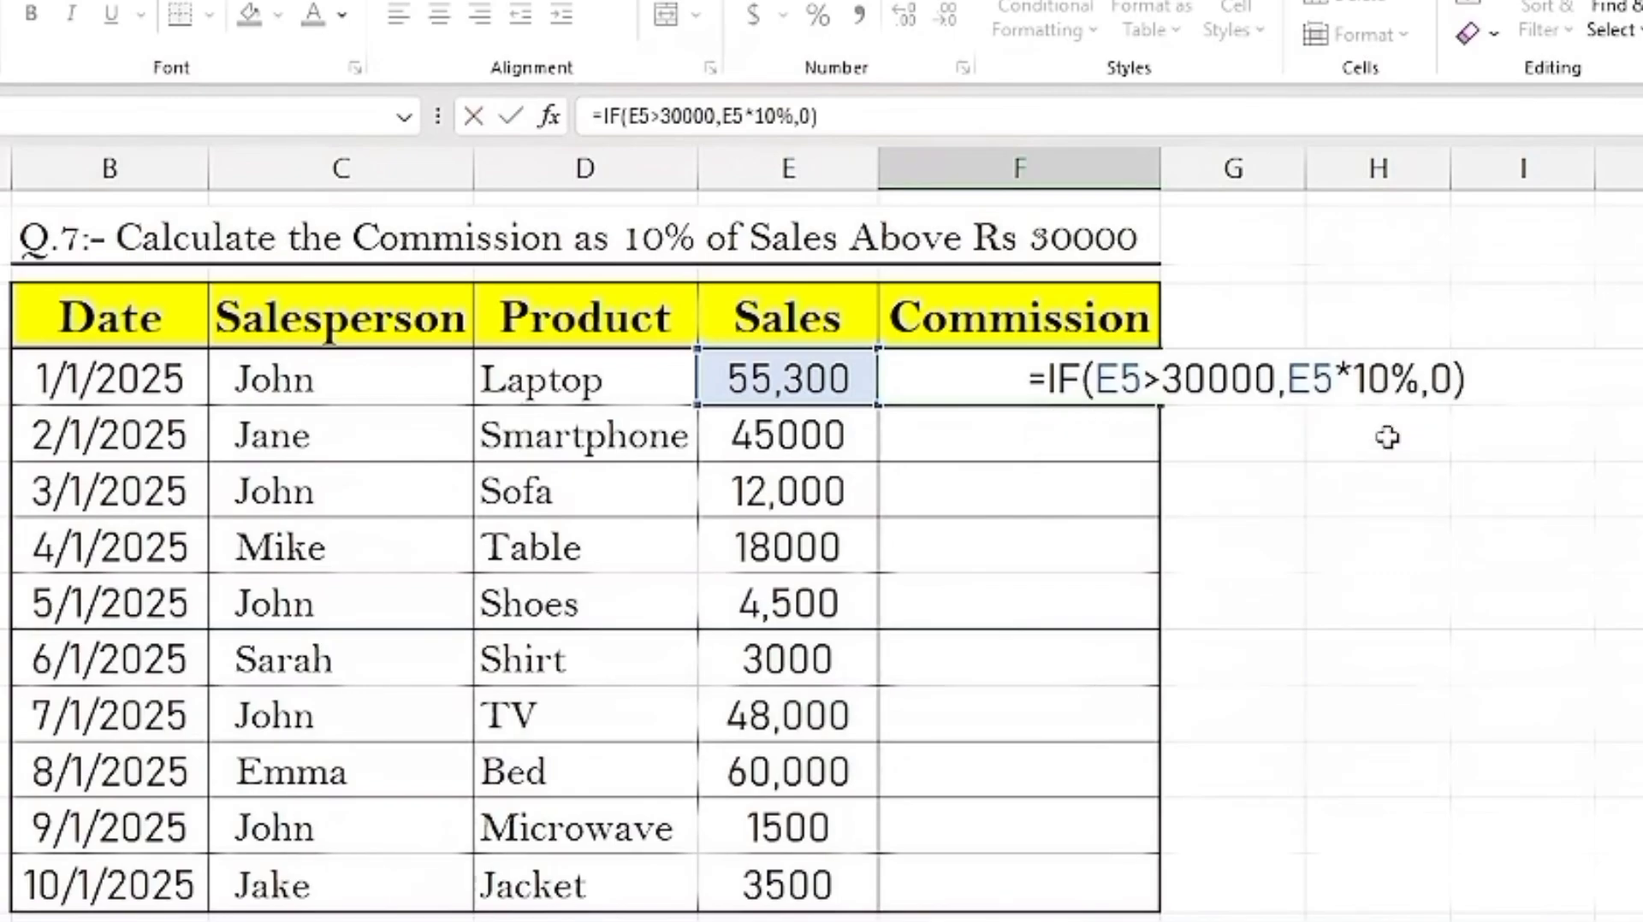
key("Return")
Step: Check the Laptop row's commission against its sales value and fill the formula down the Commission column to F14
left_click(1082, 378)
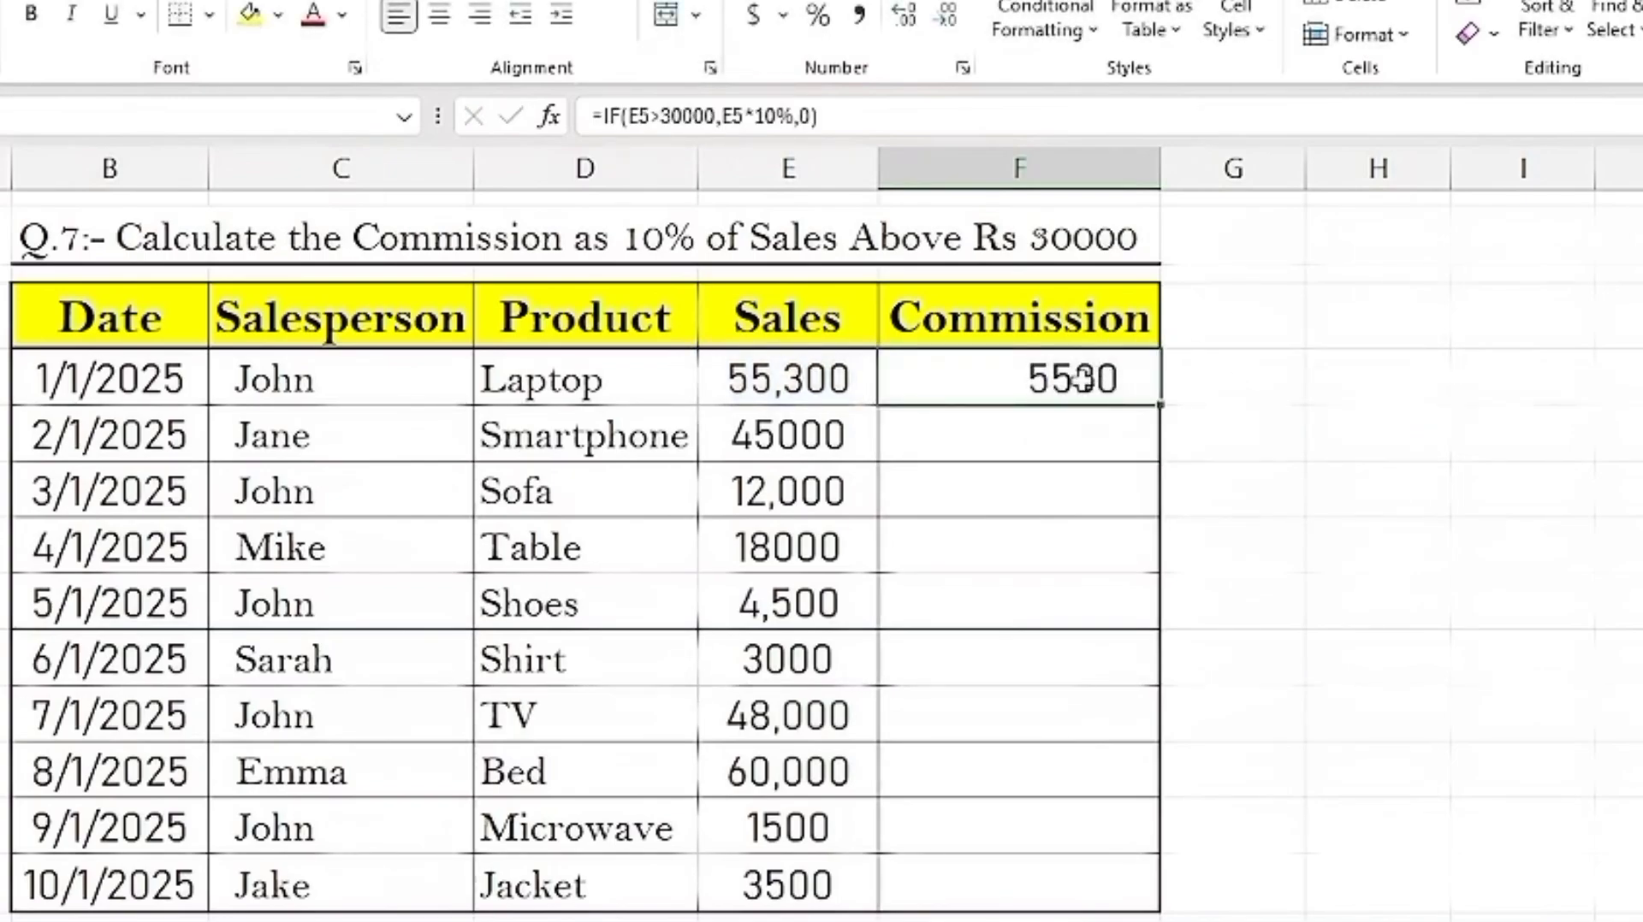
left_click(774, 395)
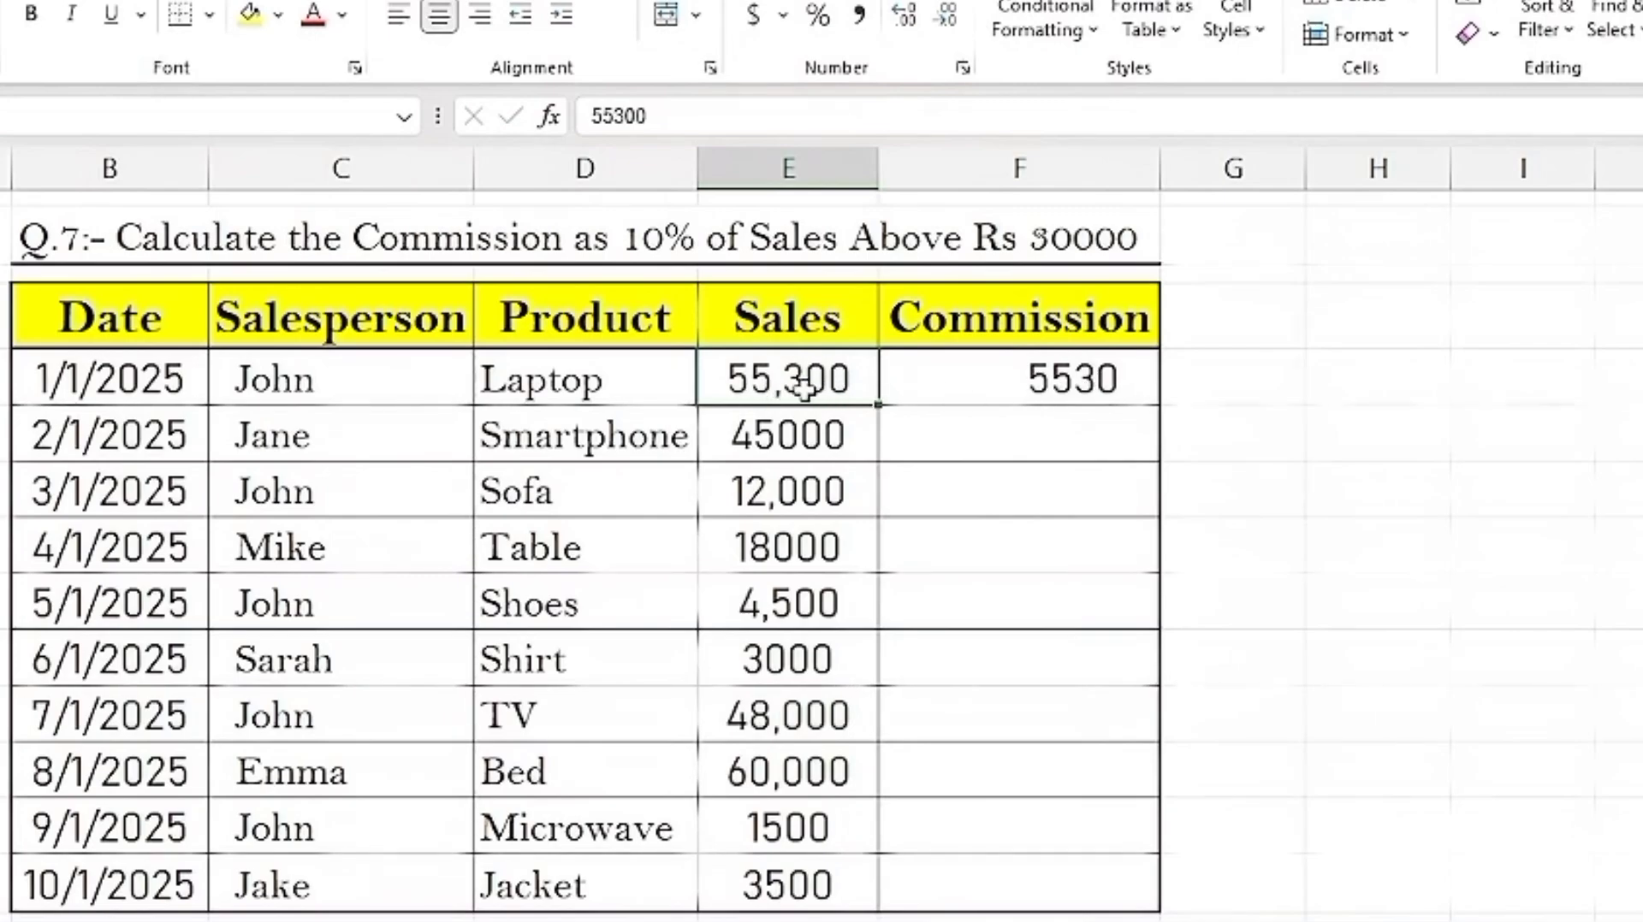
left_click(990, 384)
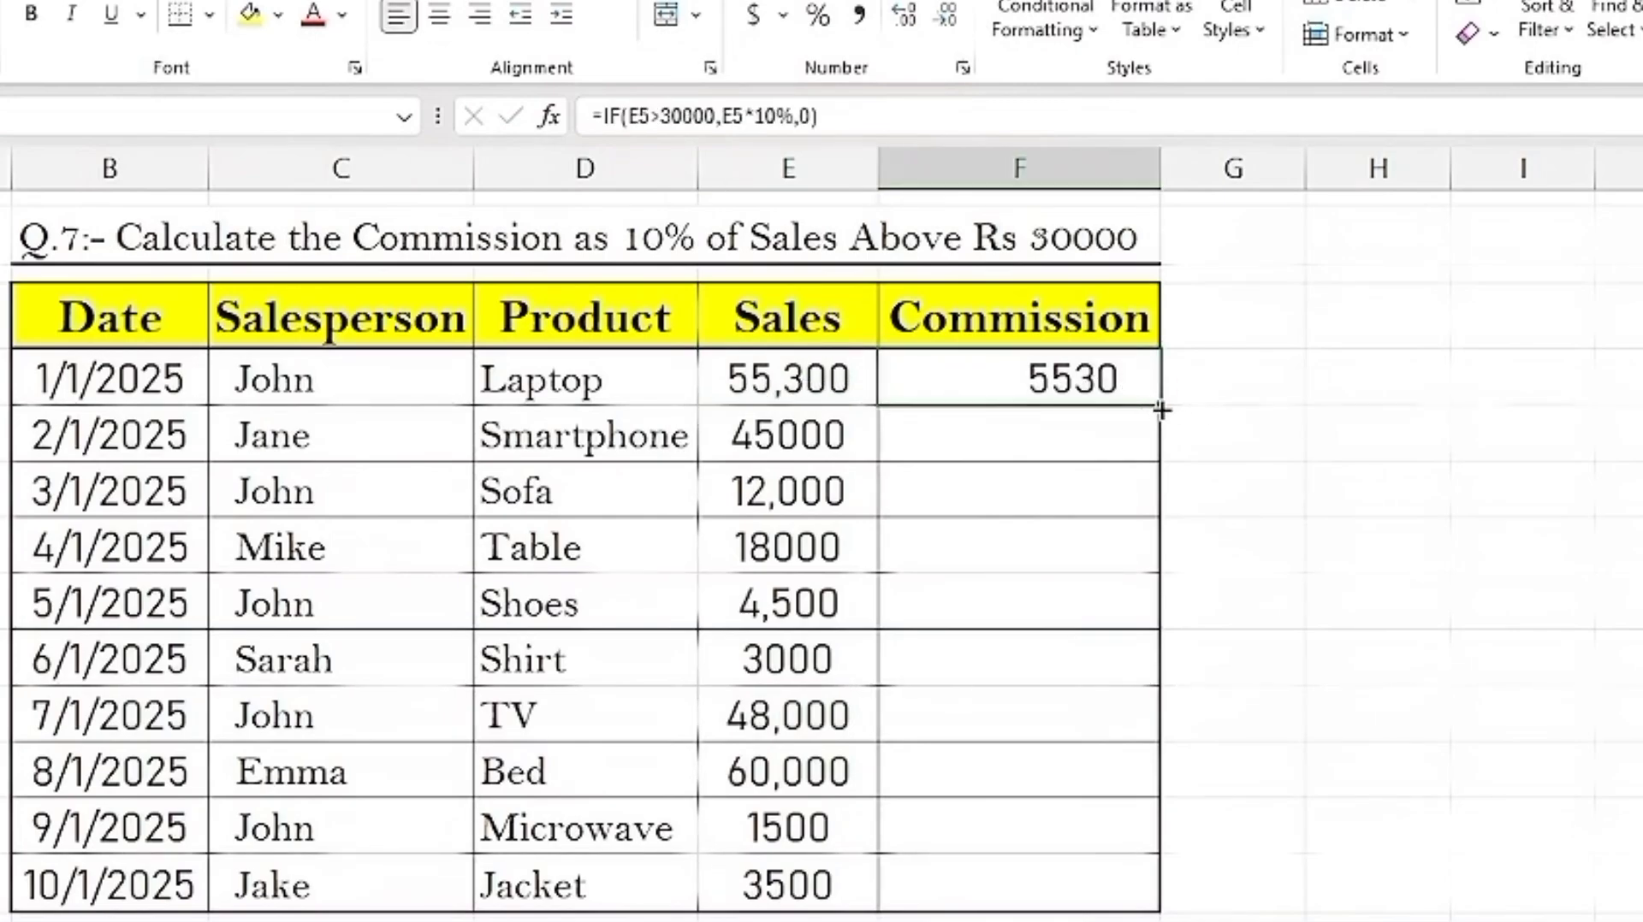
left_click_drag(1161, 412, 1142, 894)
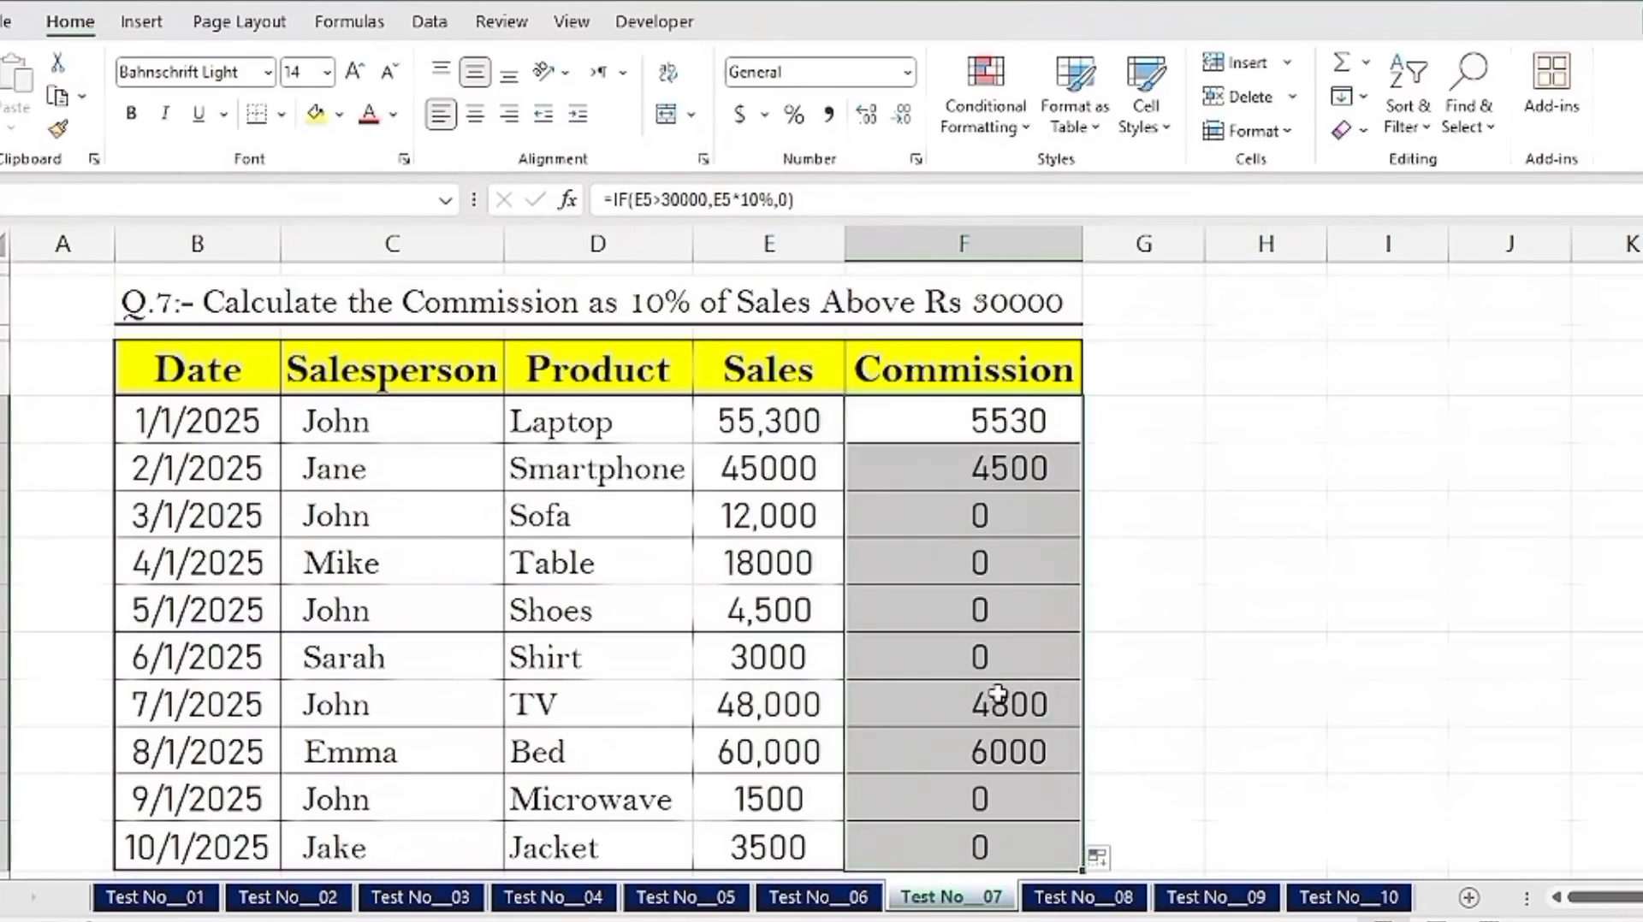
left_click(958, 424)
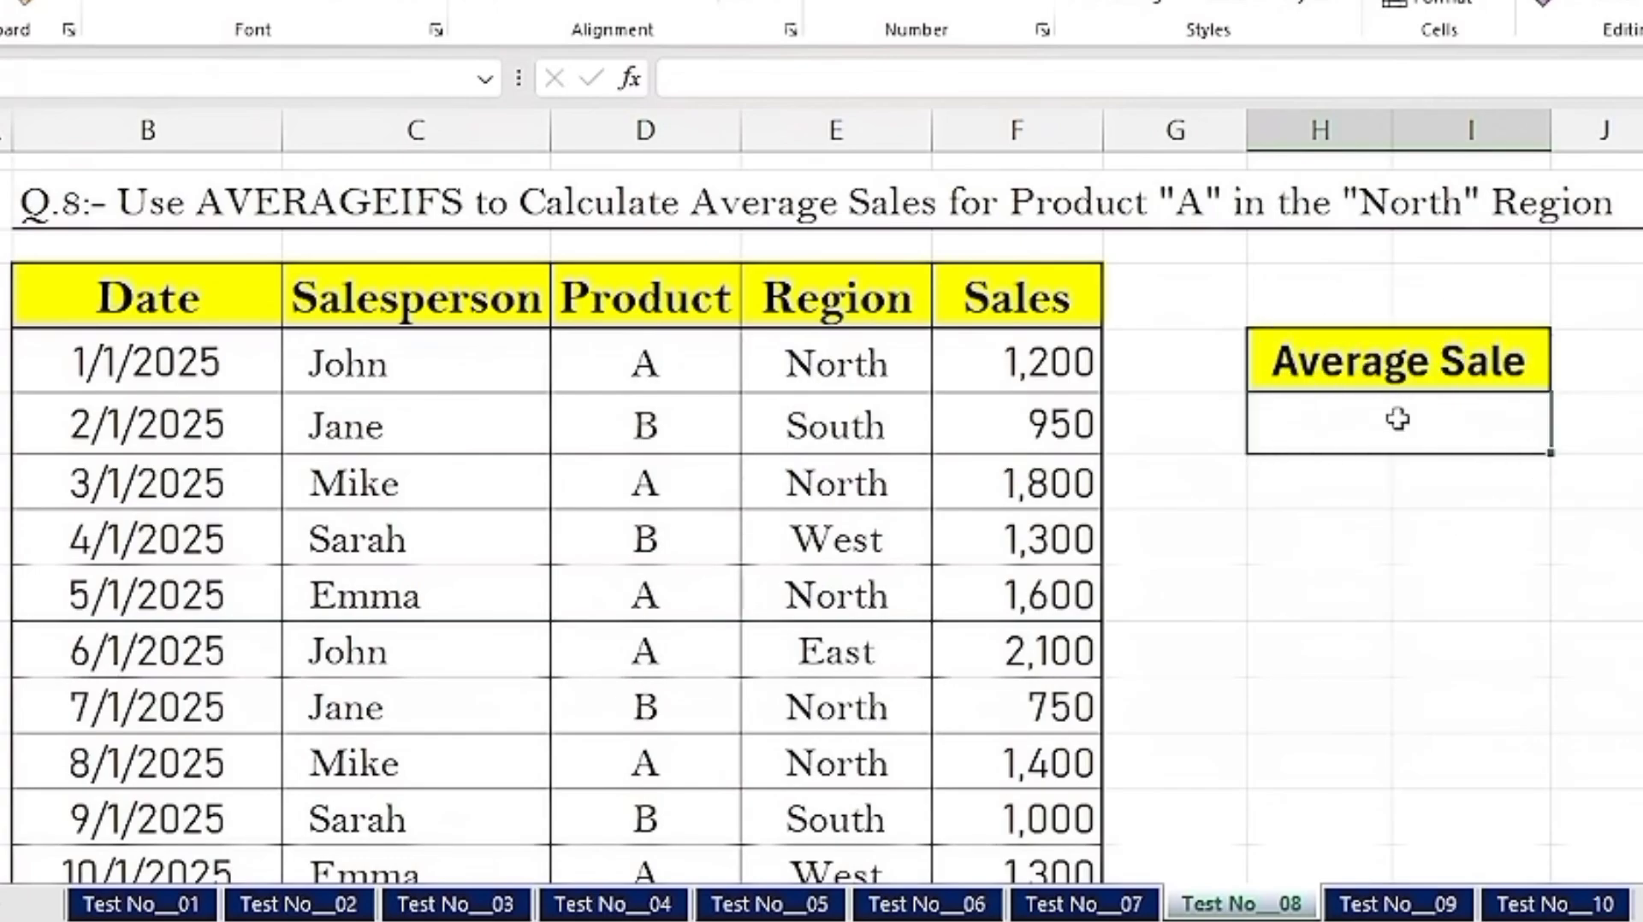
Step: Start an AVERAGEIFS formula in the cell below Average Sale with the Sales values F5:F19 as the average range
type("=averag")
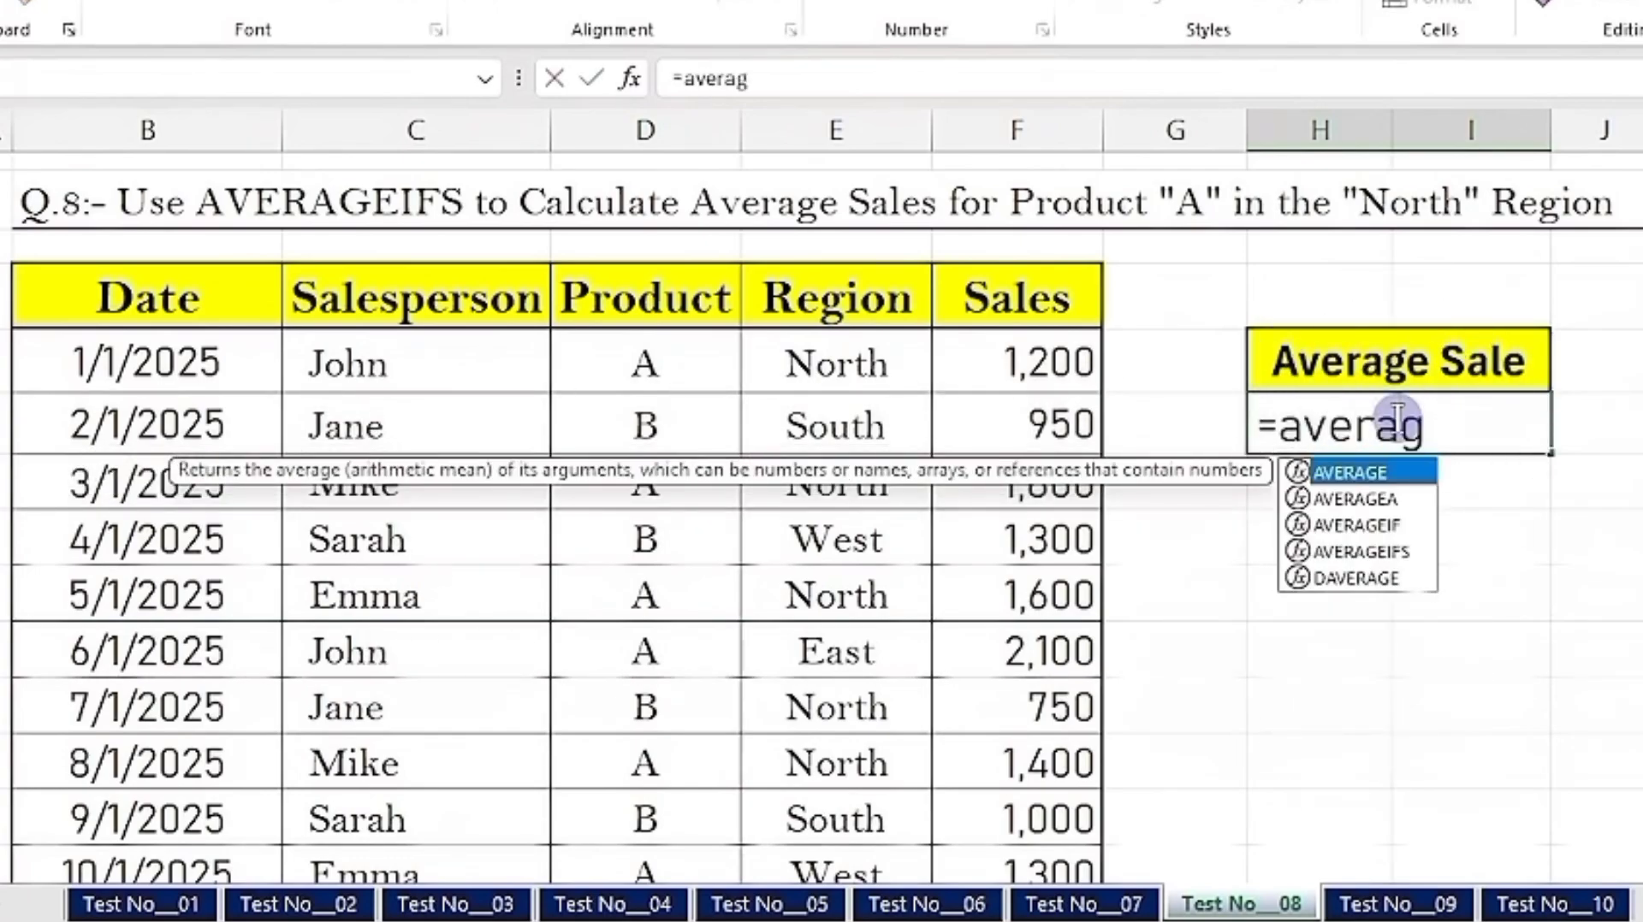
left_click(1323, 548)
double_click(1323, 548)
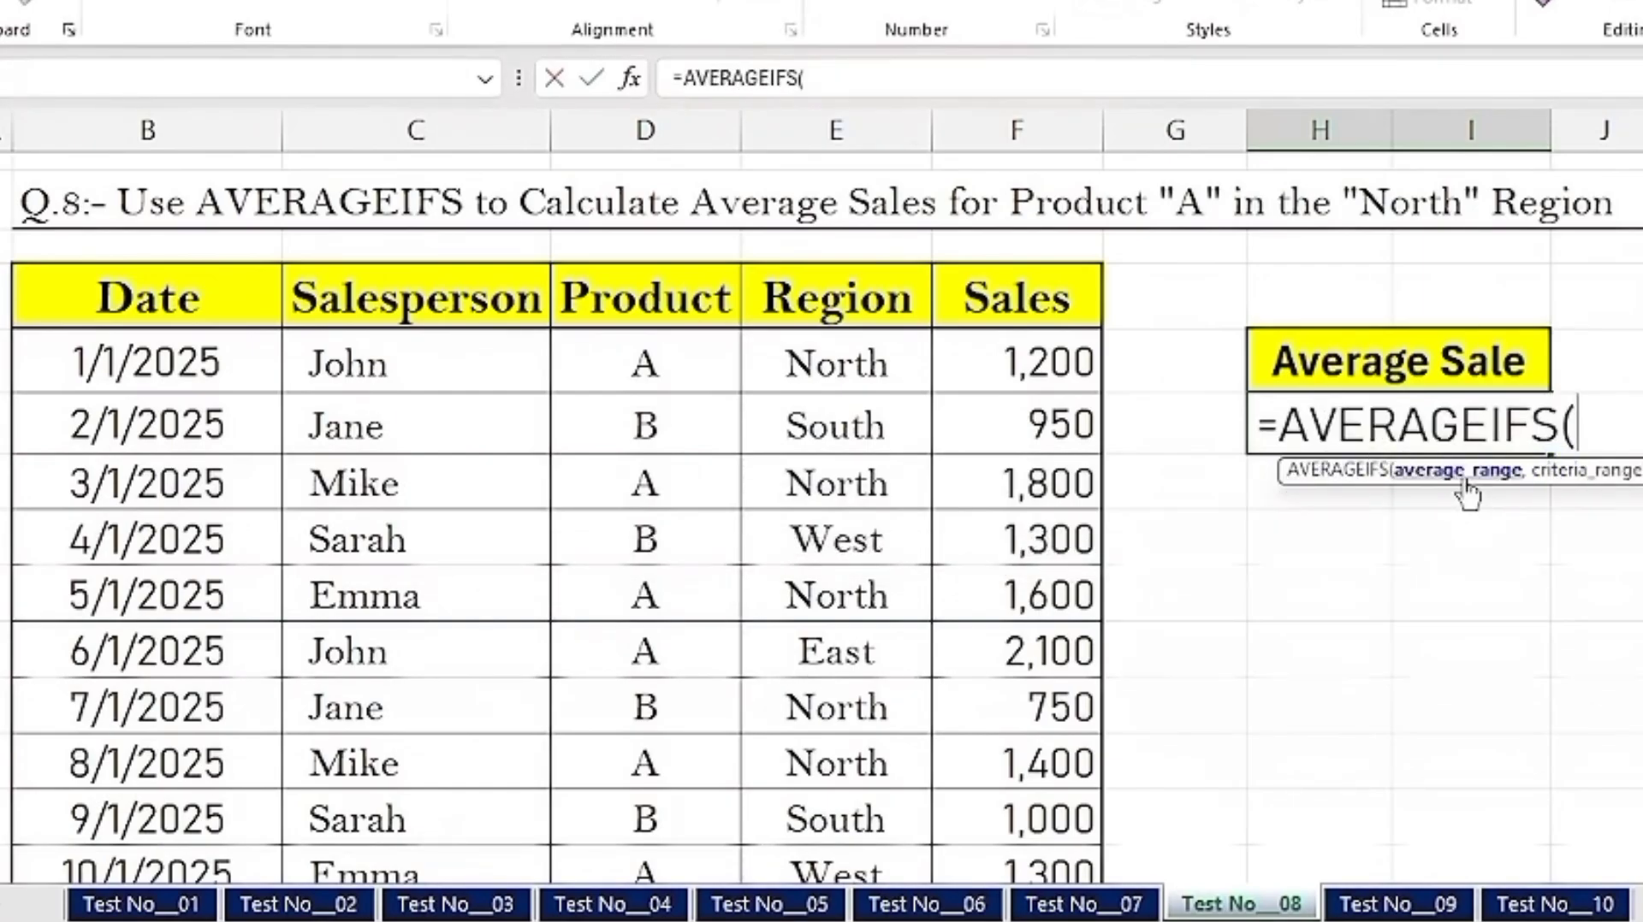
left_click(1046, 364)
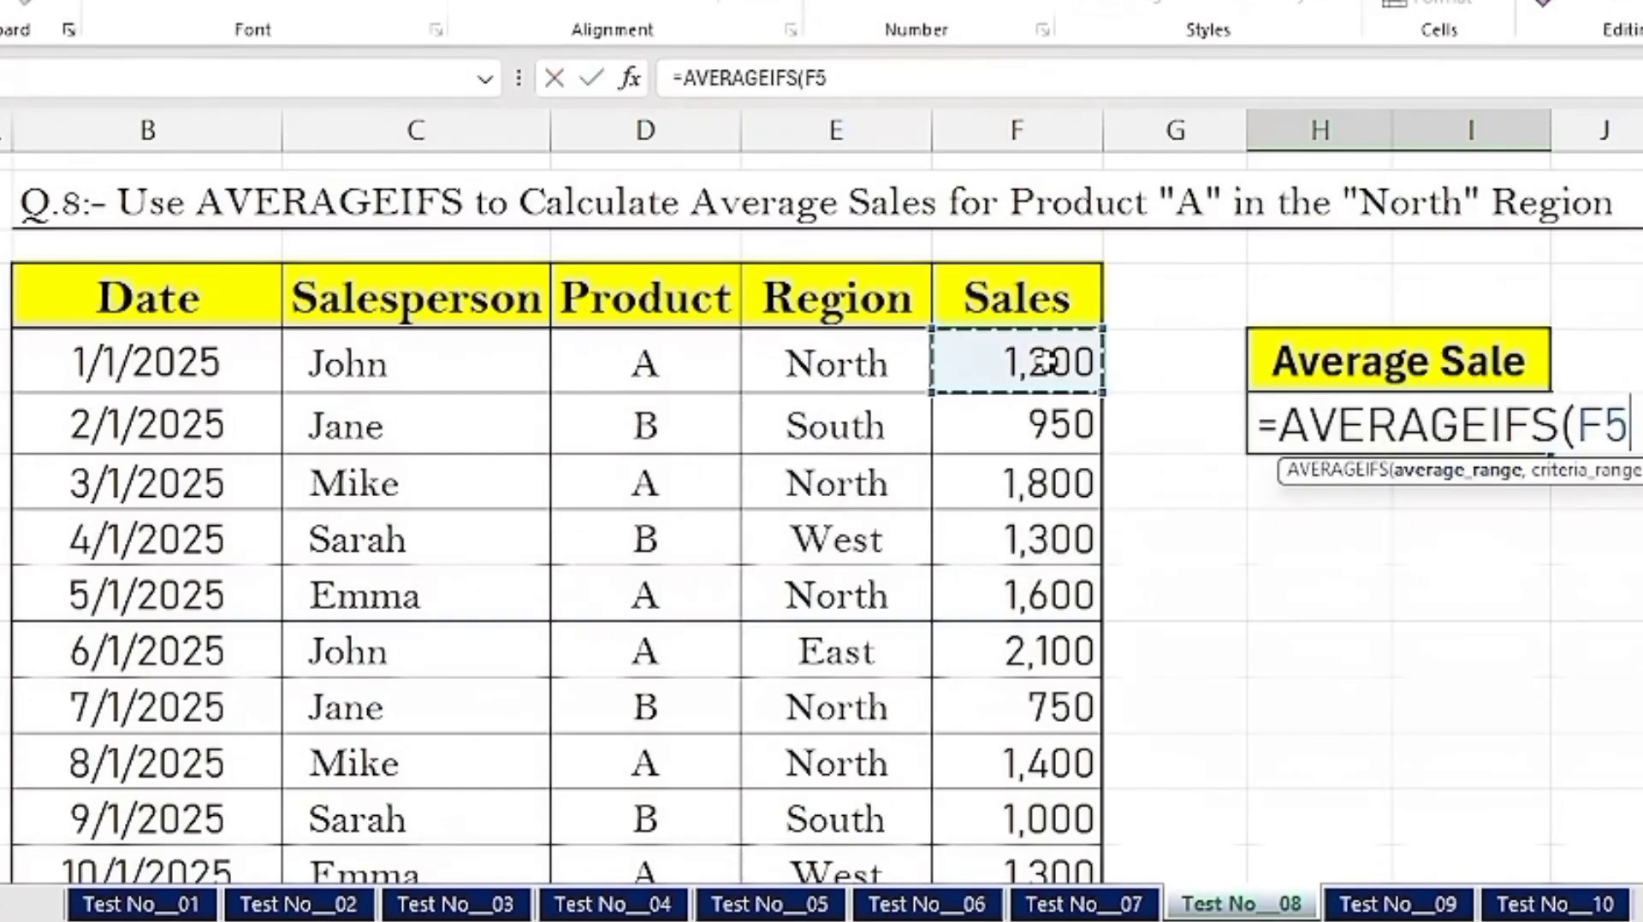
key("ctrl+shift+Down")
key("ctrl+BackSpace")
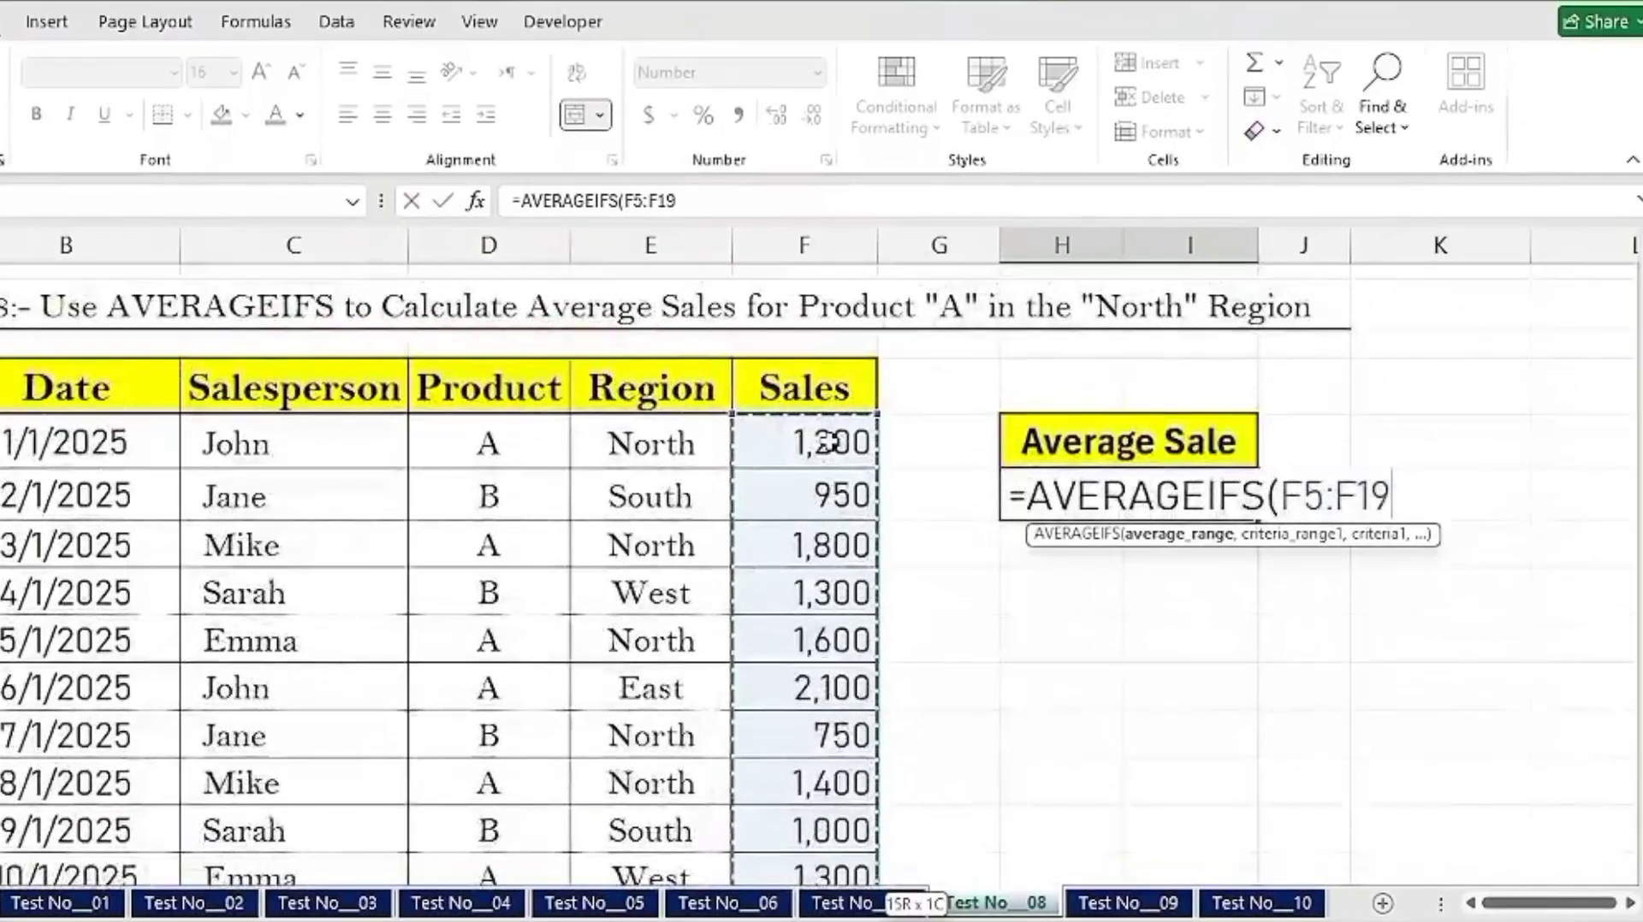
type(",")
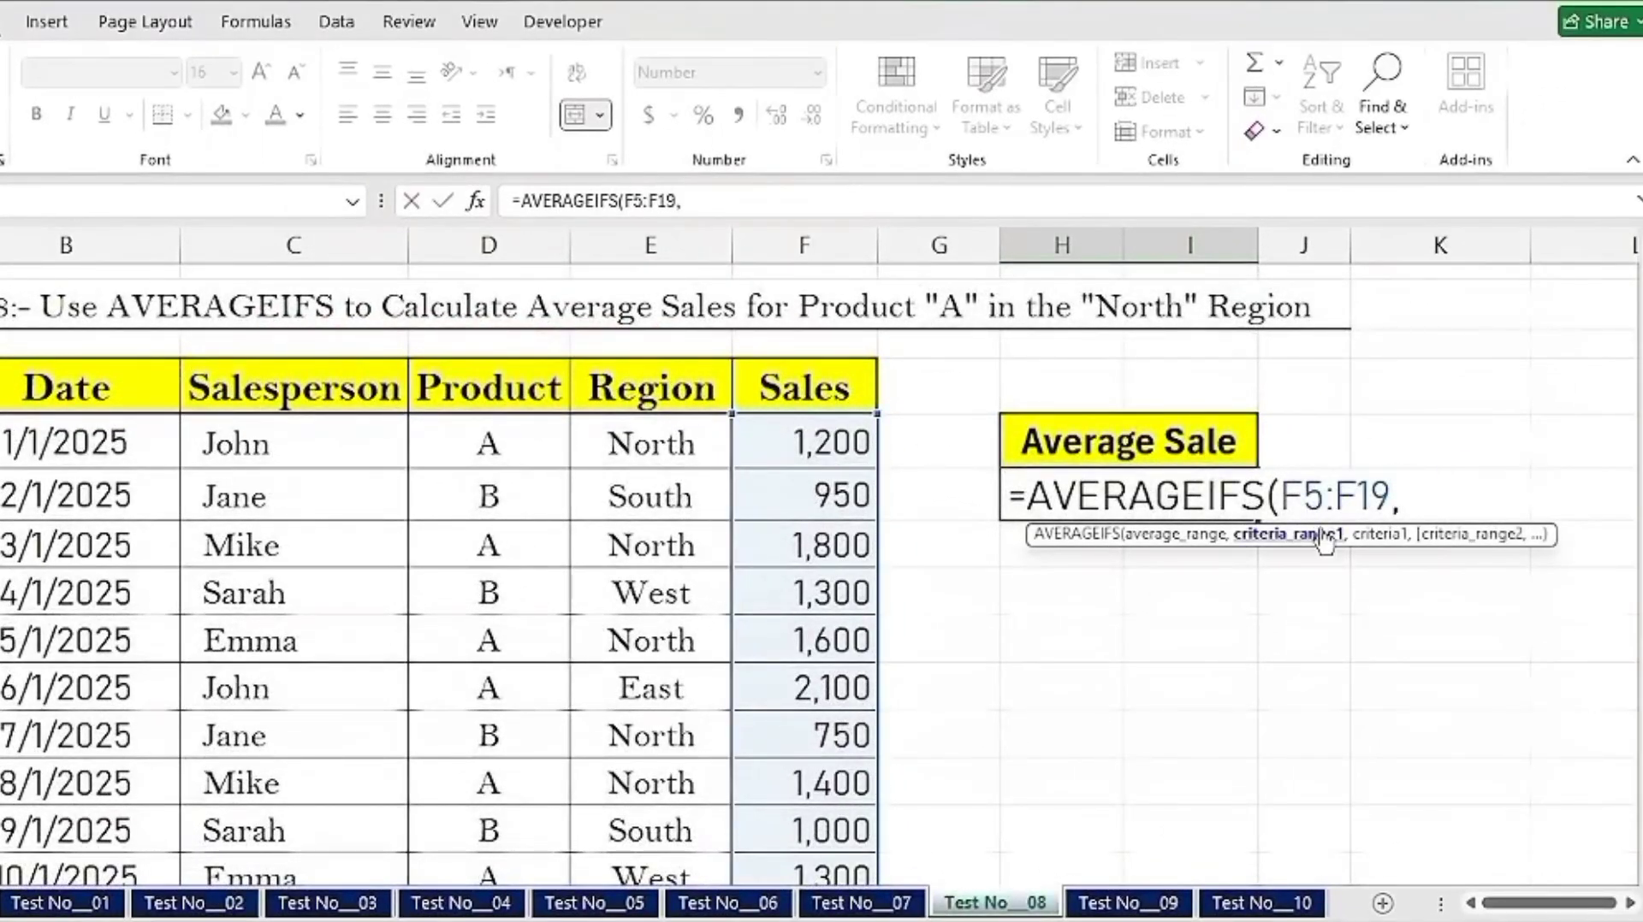
Step: Add the Product range D5:D19 as the first criteria range and D5 as its criterion
left_click(492, 442)
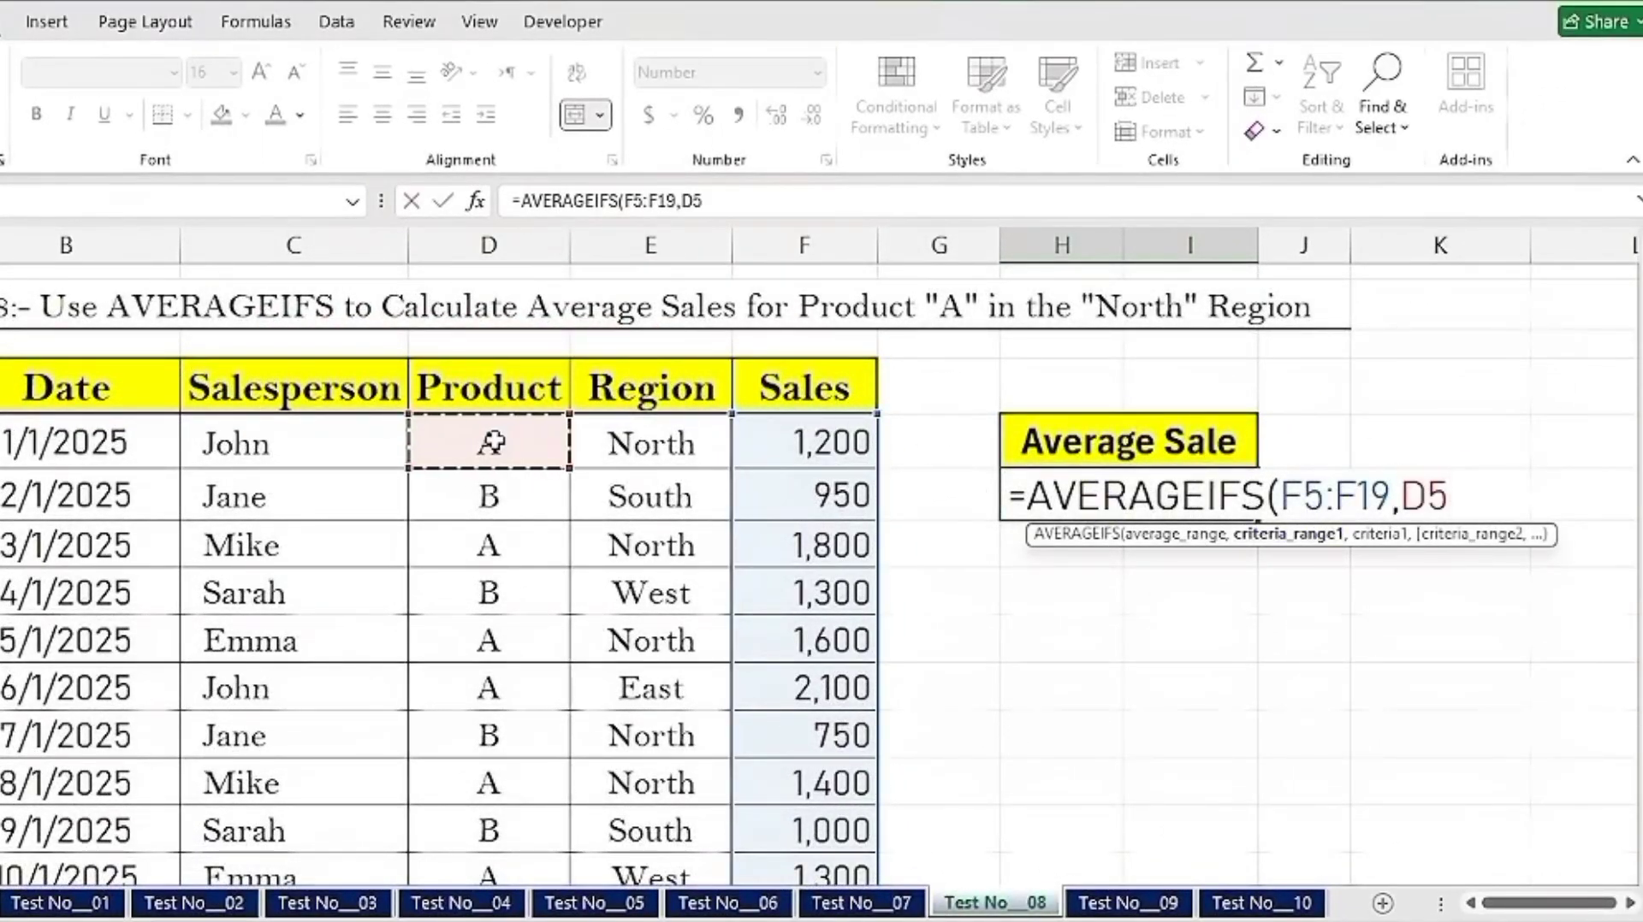
key("ctrl+shift+Down")
key("ctrl+BackSpace")
type(",")
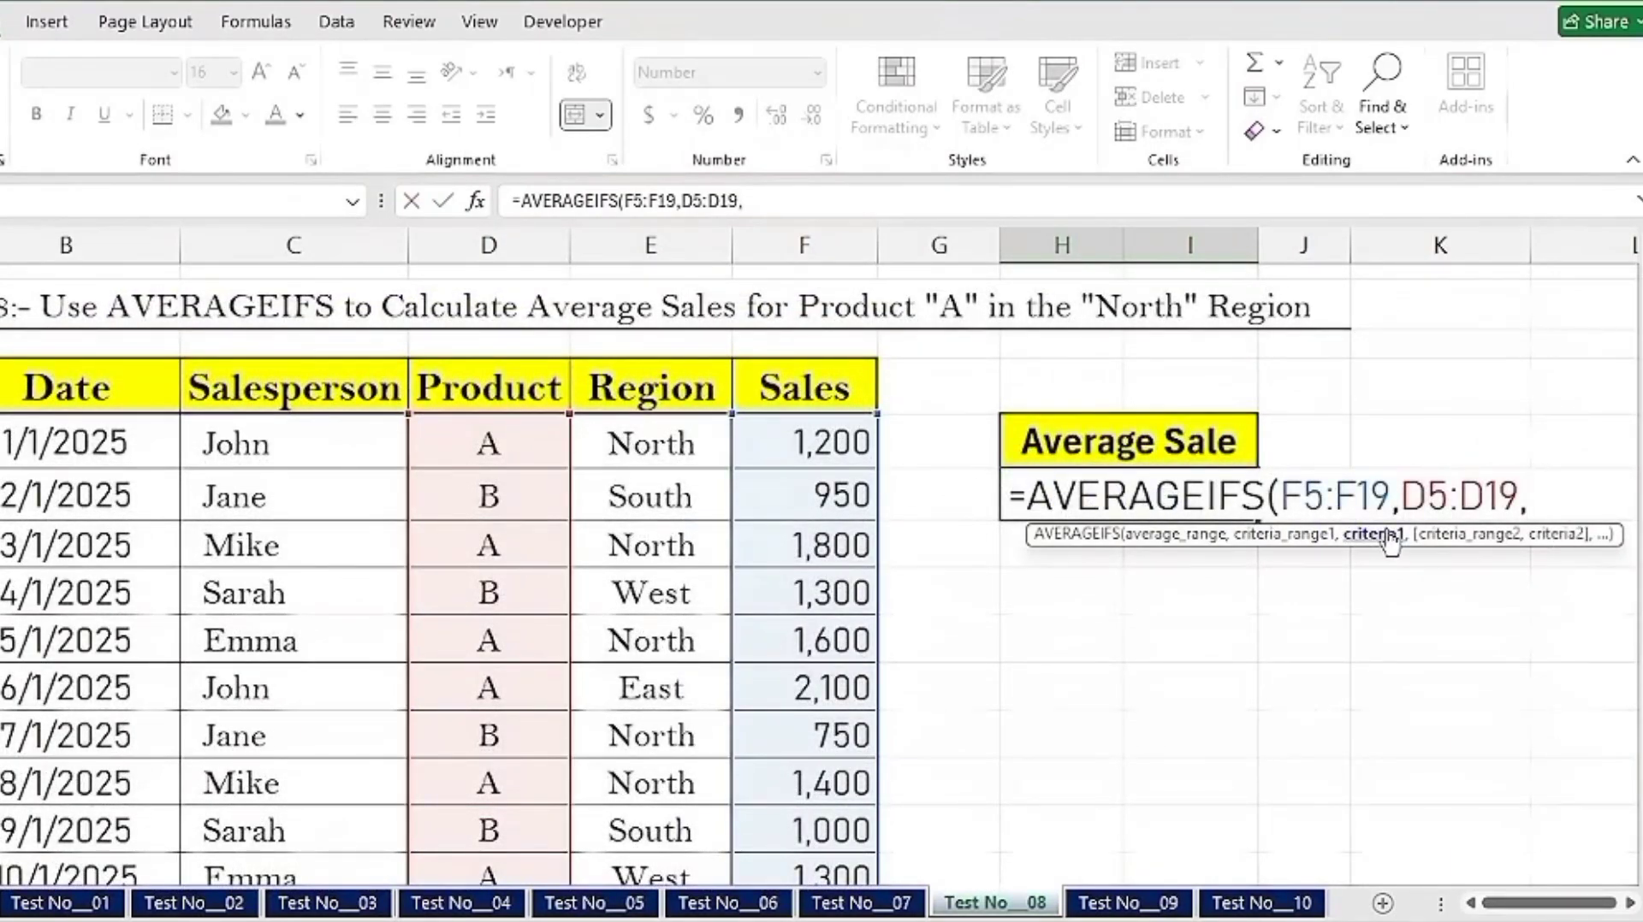
left_click(485, 449)
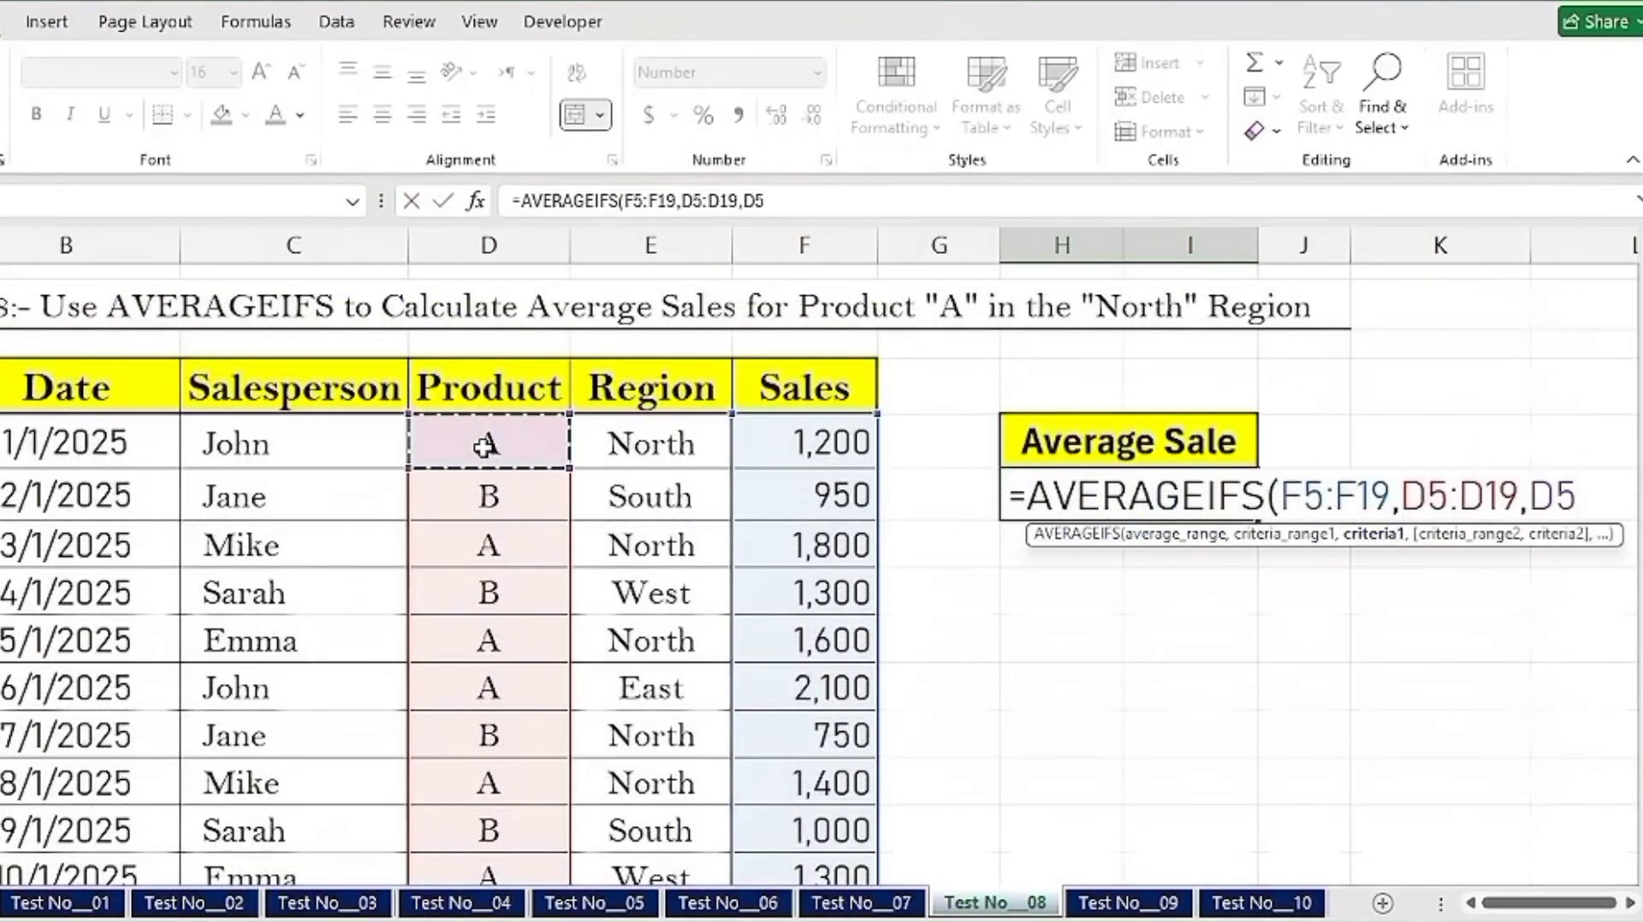
type(",")
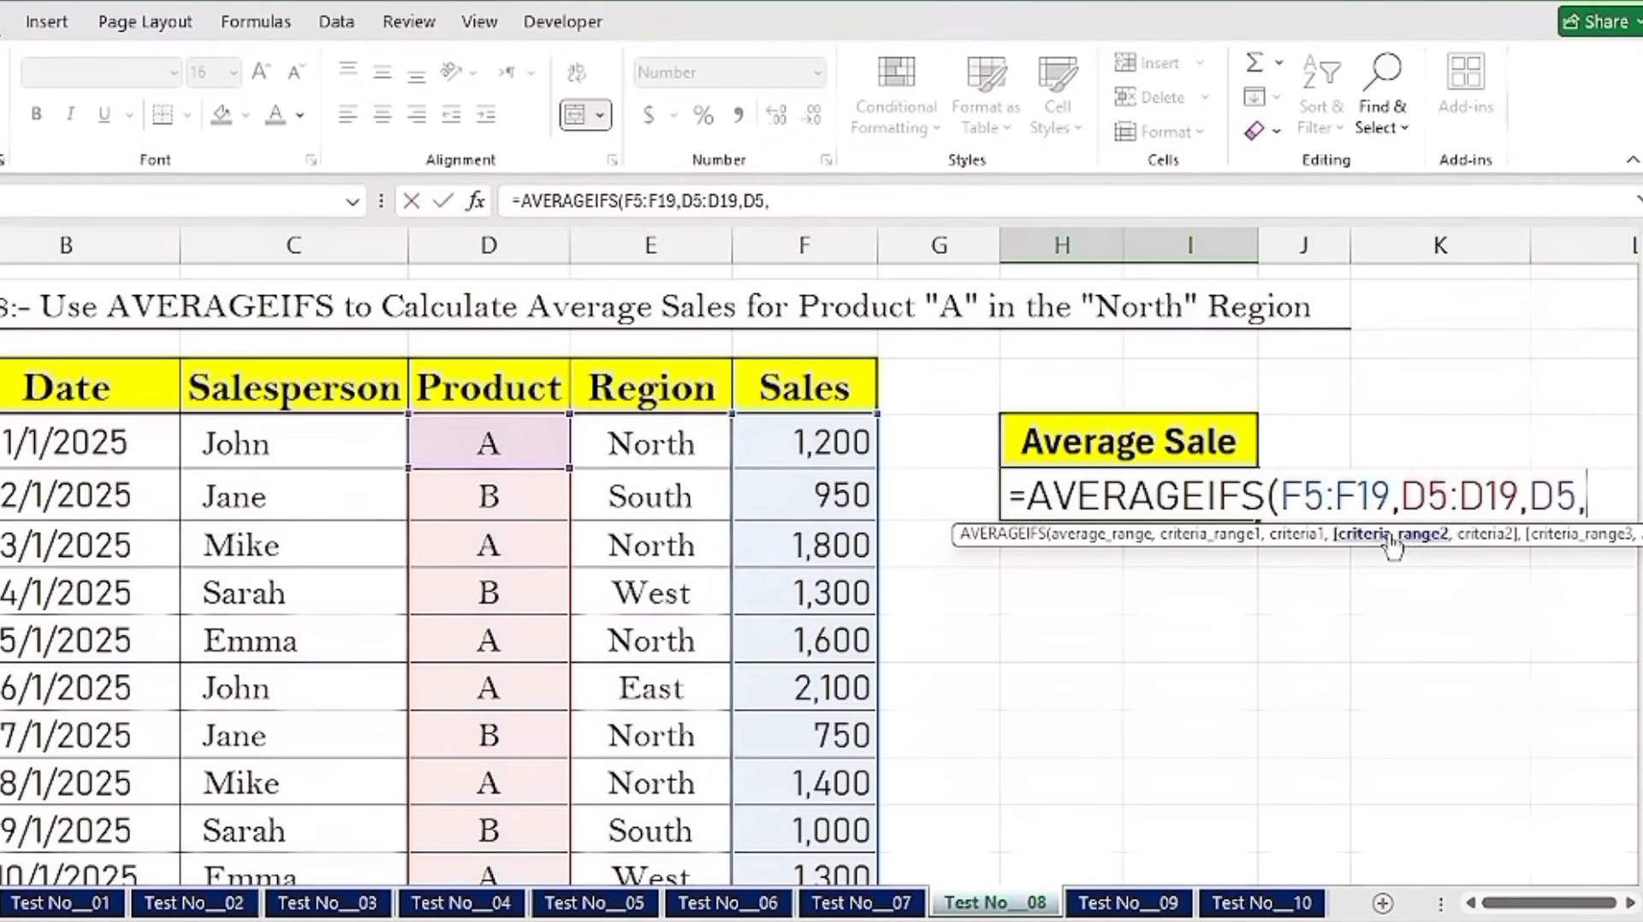
Step: Complete the AVERAGEIFS formula with the Region range E5:E19 as the second criteria range and E5 as its criterion
left_click(670, 446)
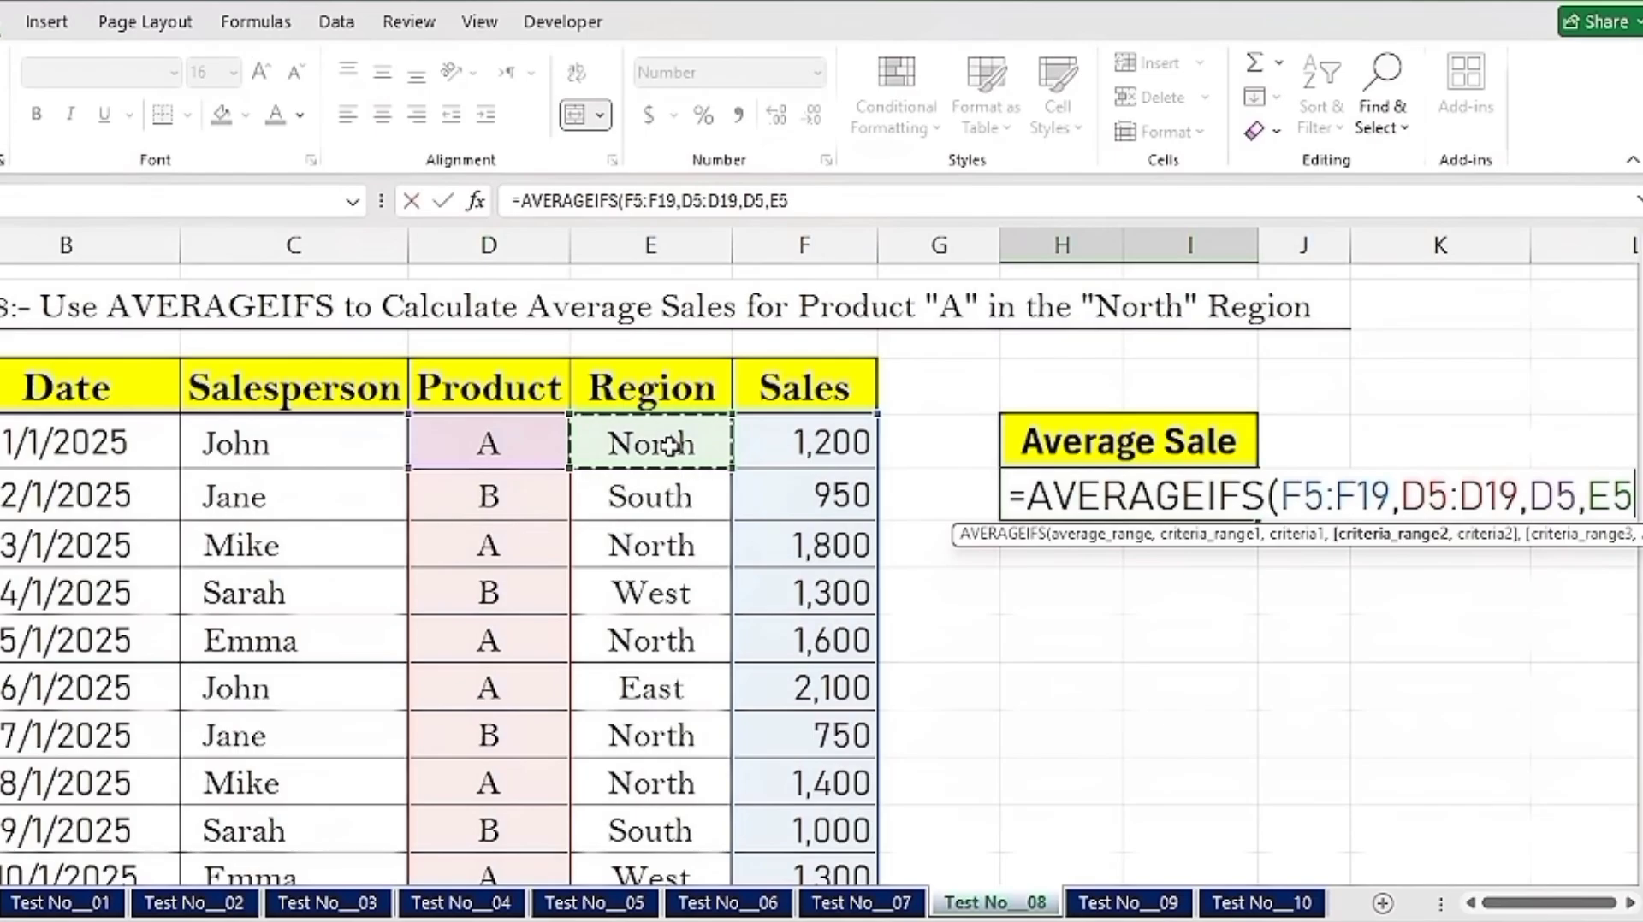
key("ctrl+shift+Down")
key("ctrl+BackSpace")
type(",")
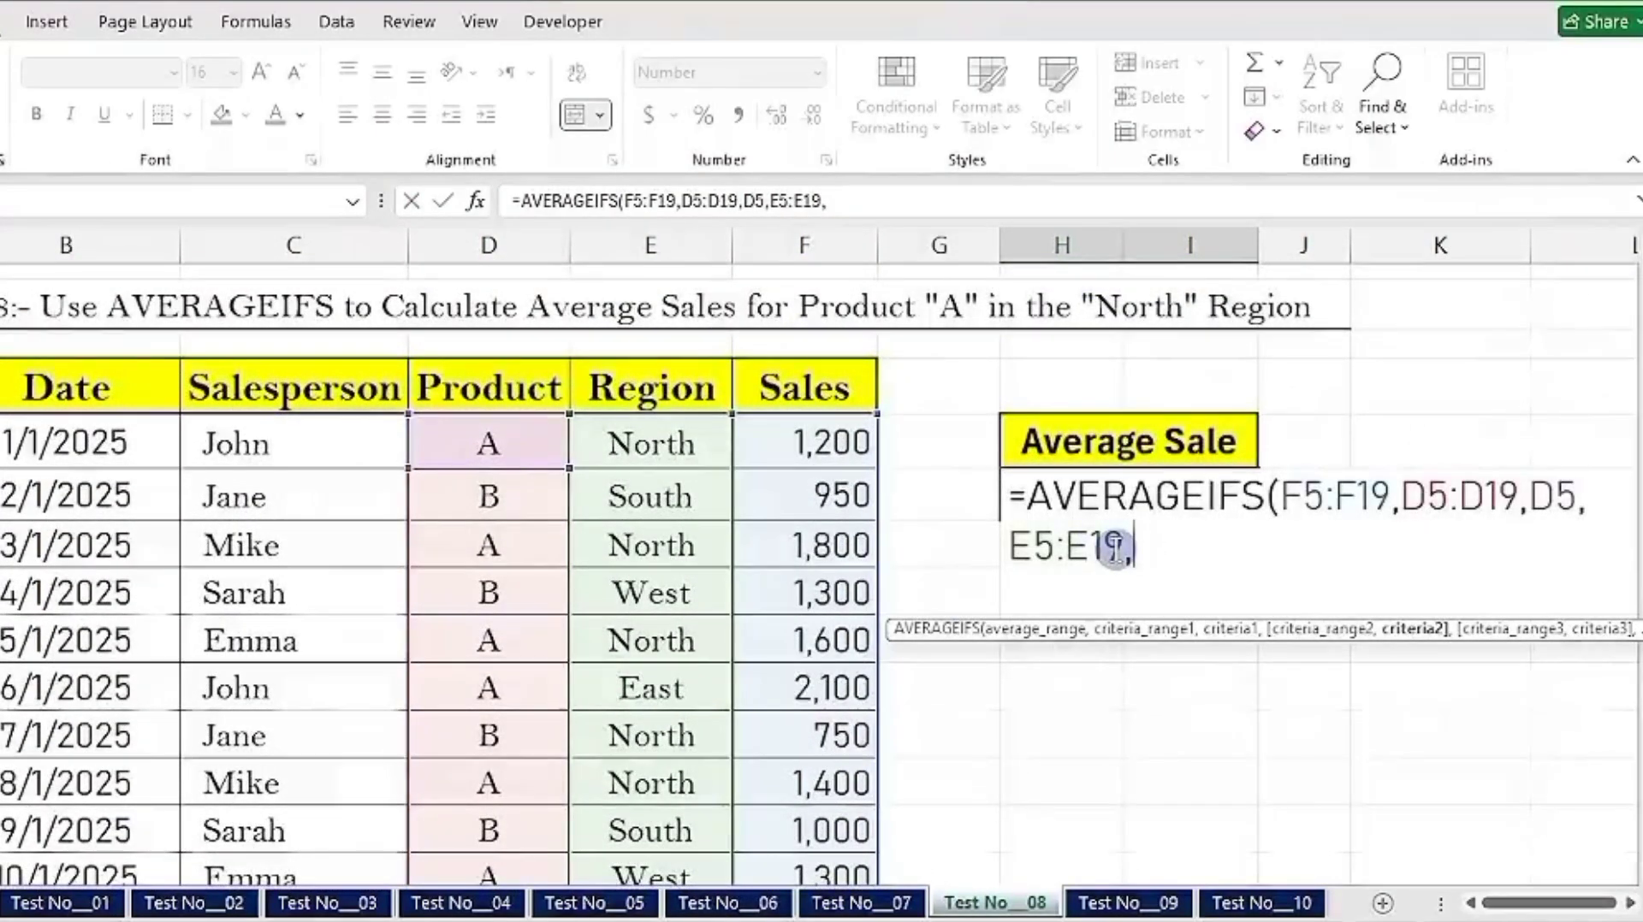
left_click(652, 438)
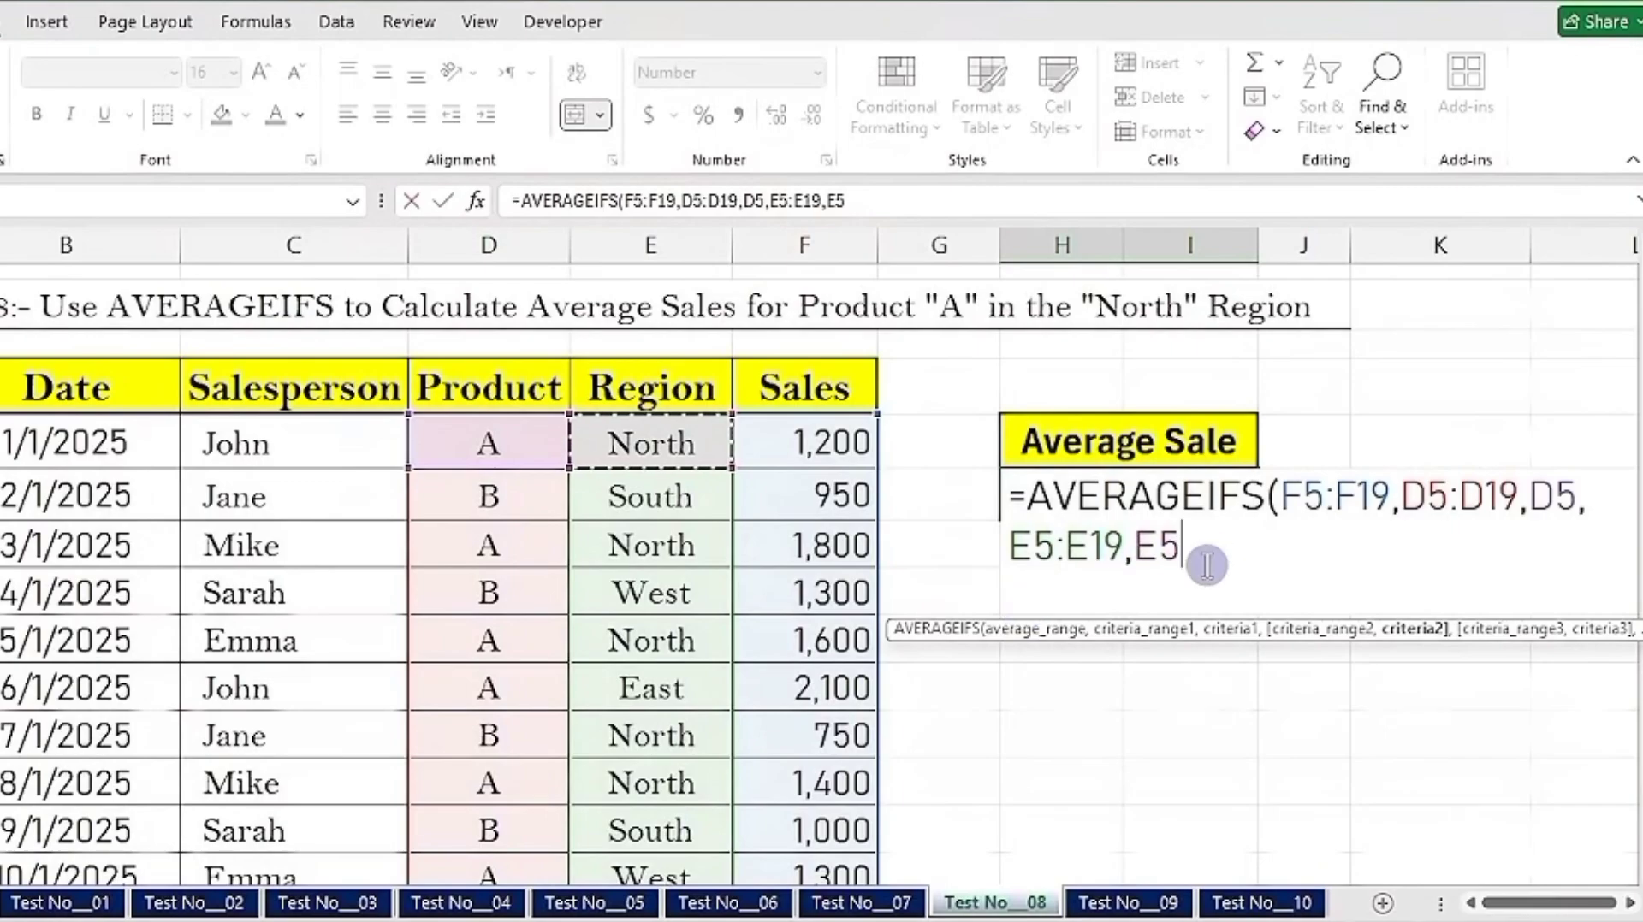
type(")")
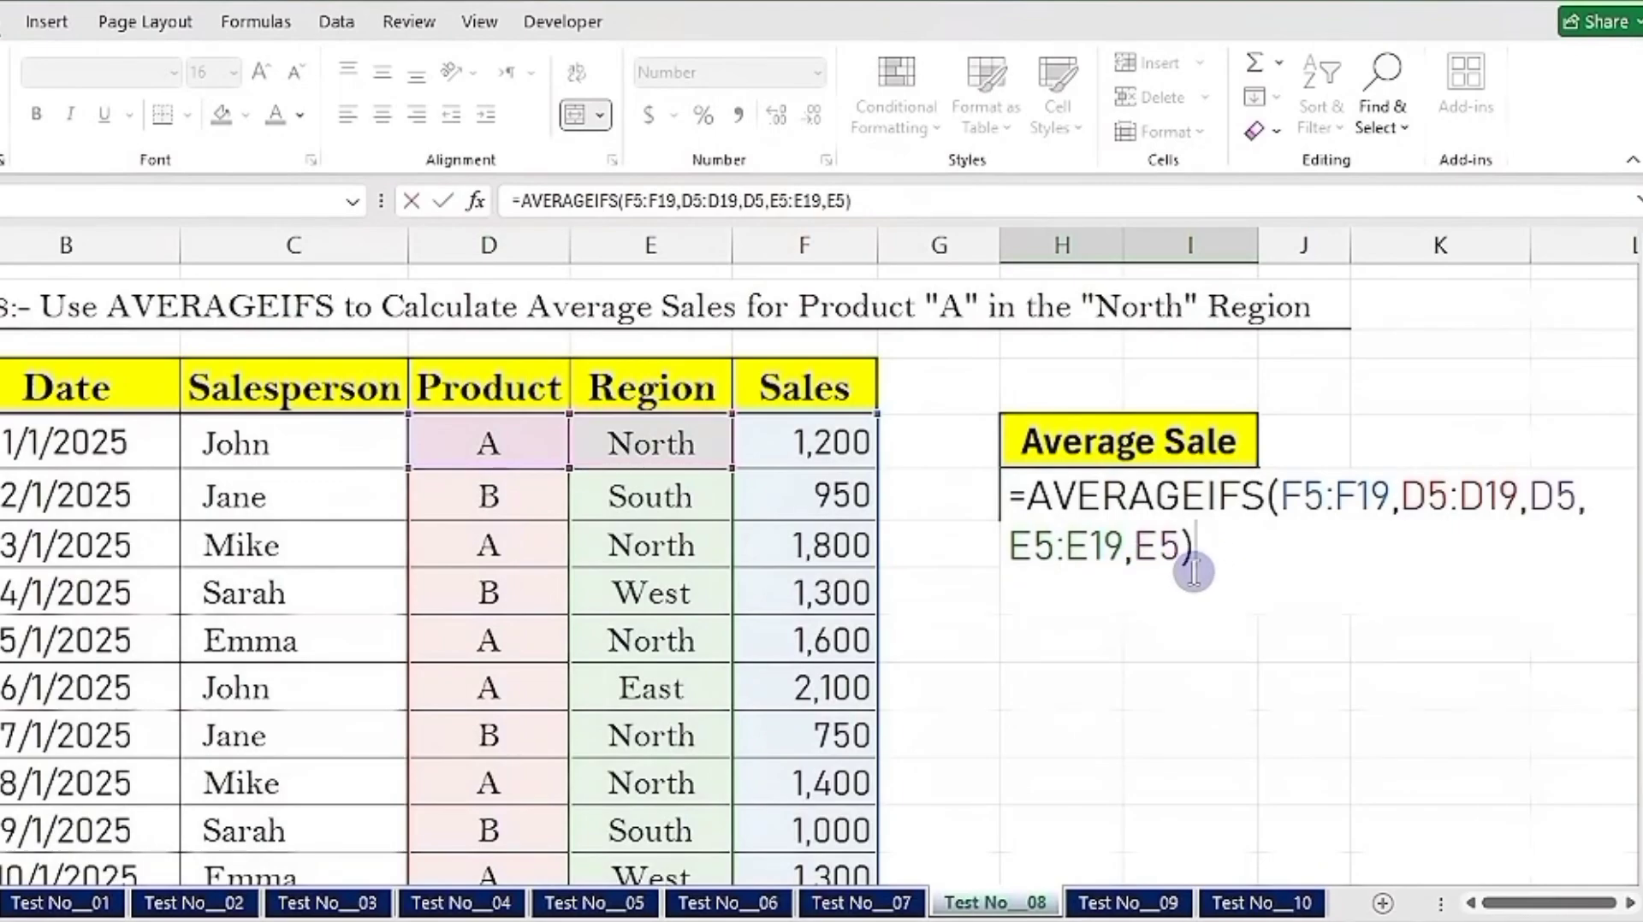
key("Return")
left_click(1119, 505)
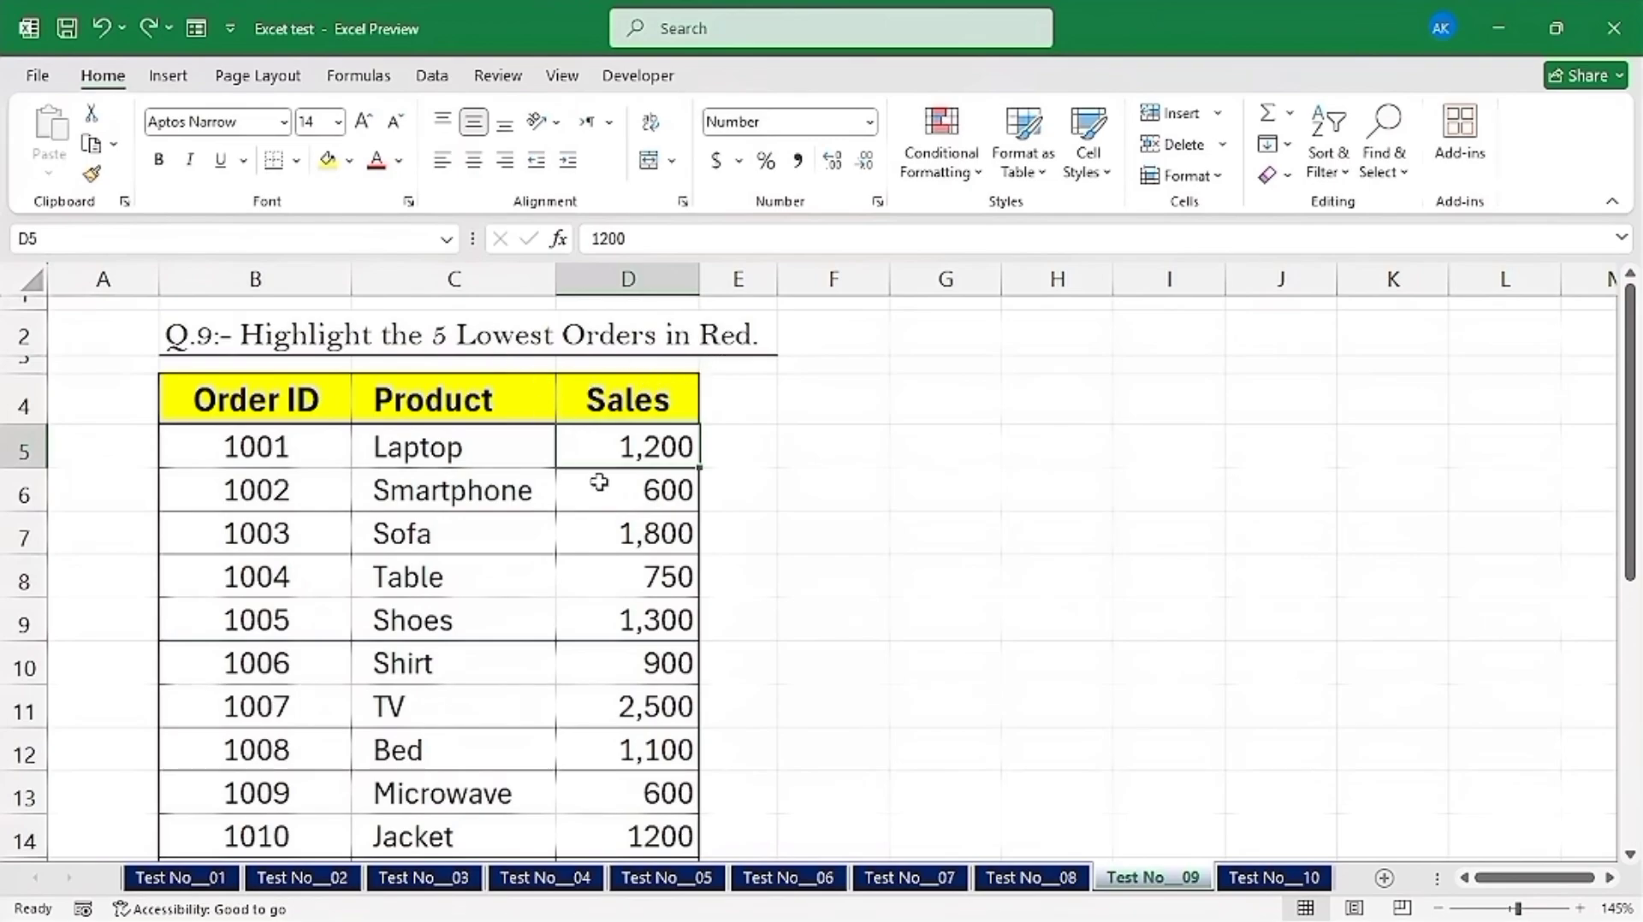
Step: Create a conditional formatting rule for the Sales values D5:D24 that formats the bottom 5 ranked values
left_click(648, 437)
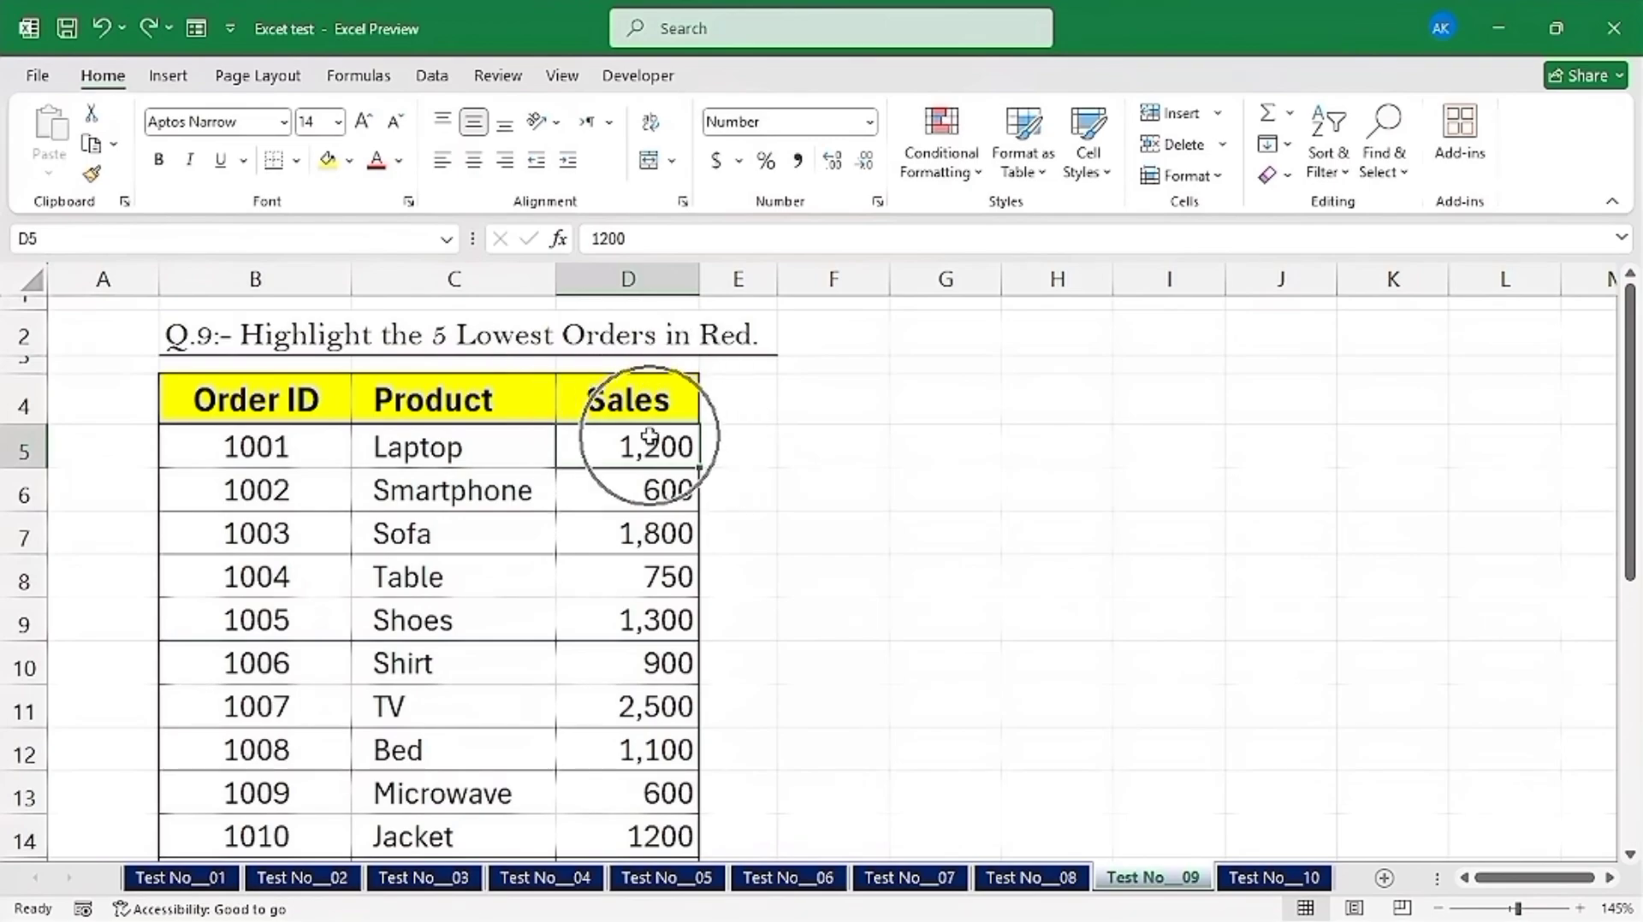
key("ctrl+shift+Down")
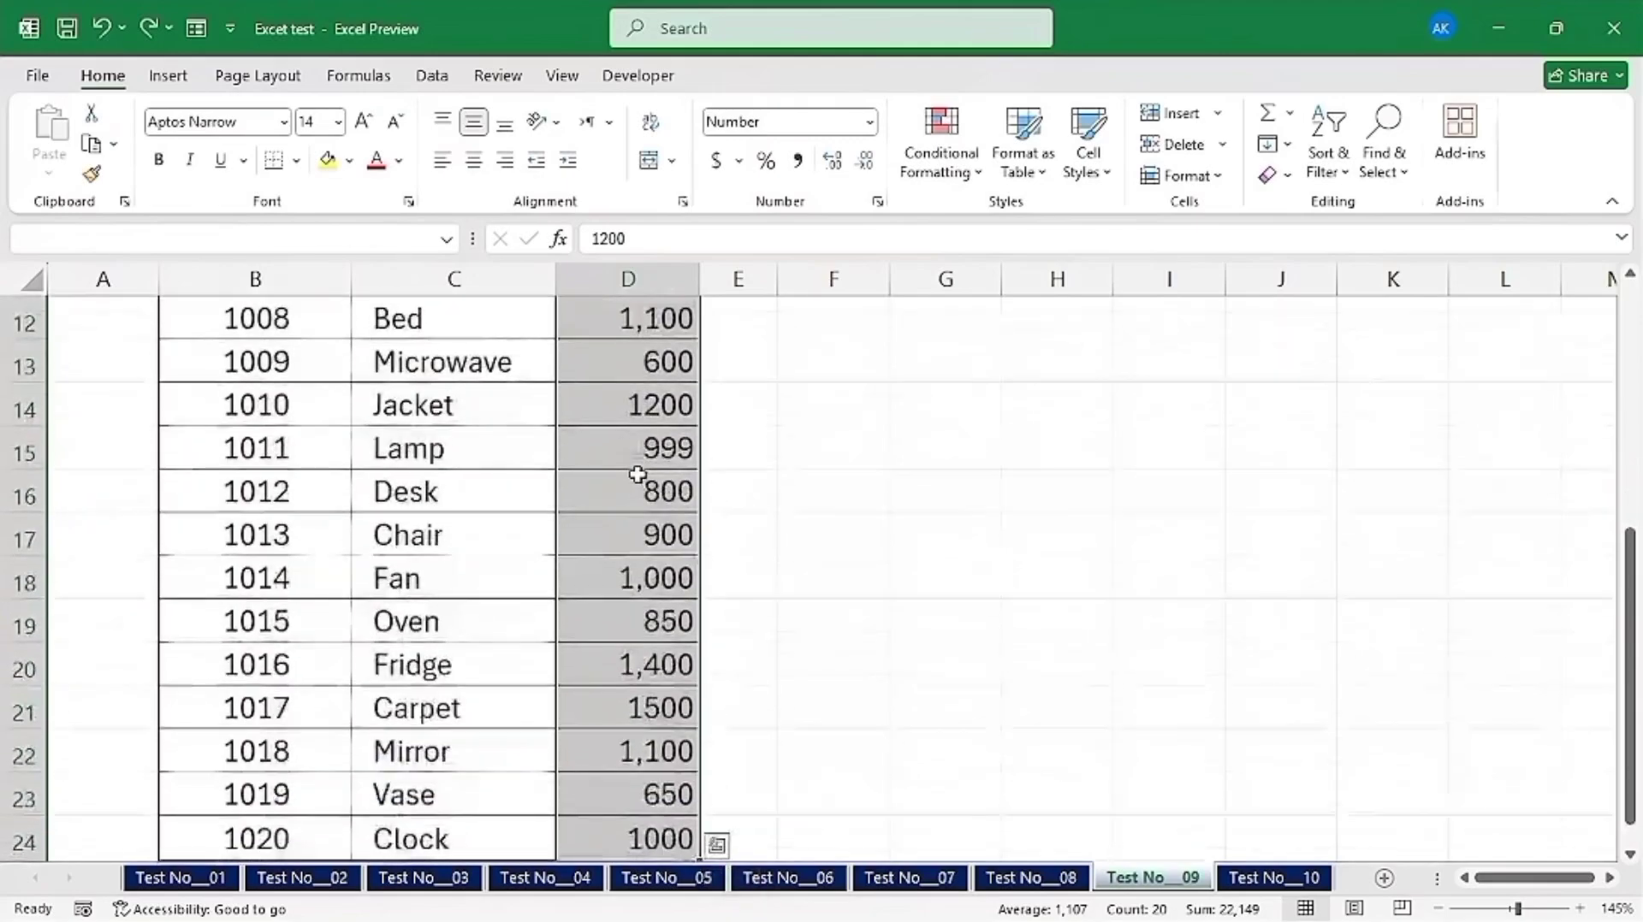
left_click(937, 186)
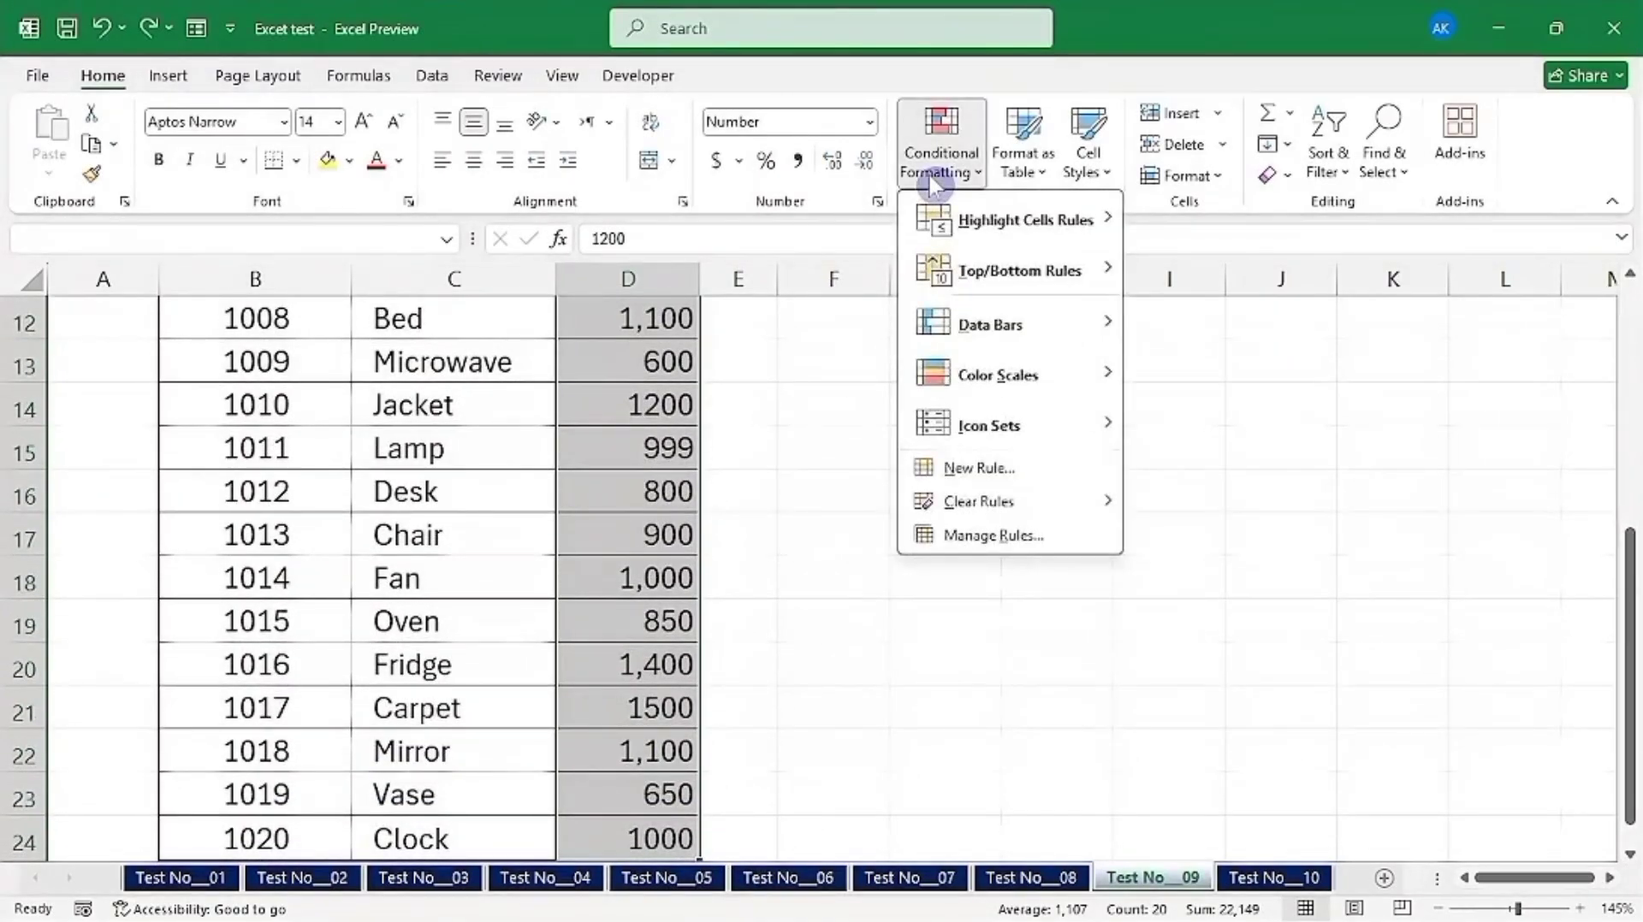
left_click(979, 470)
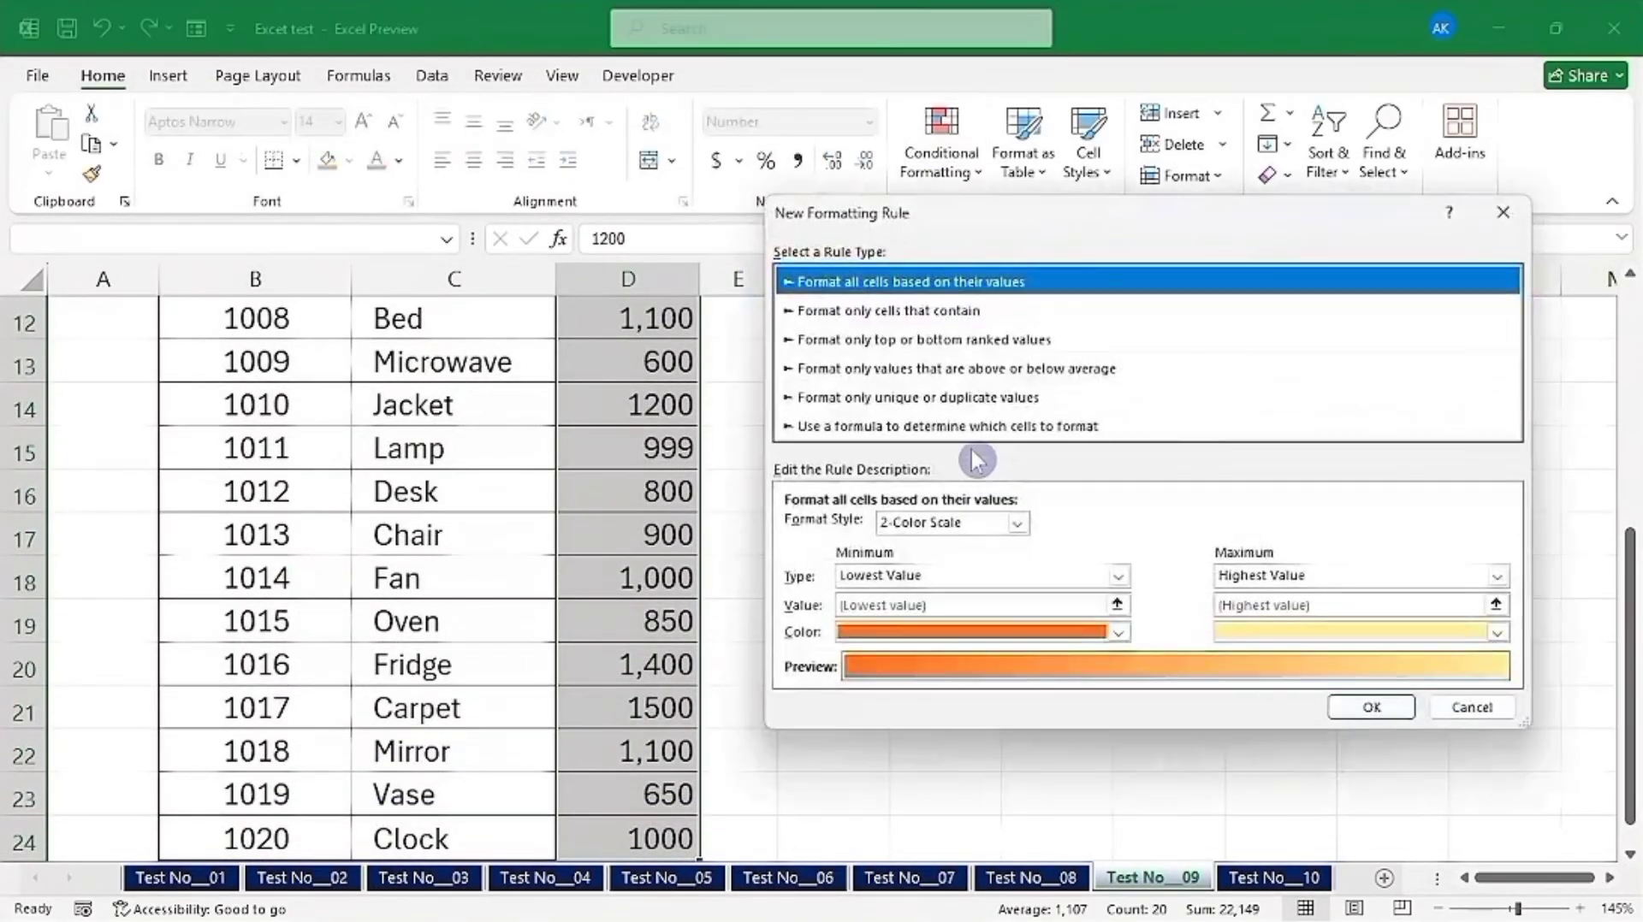
left_click(828, 343)
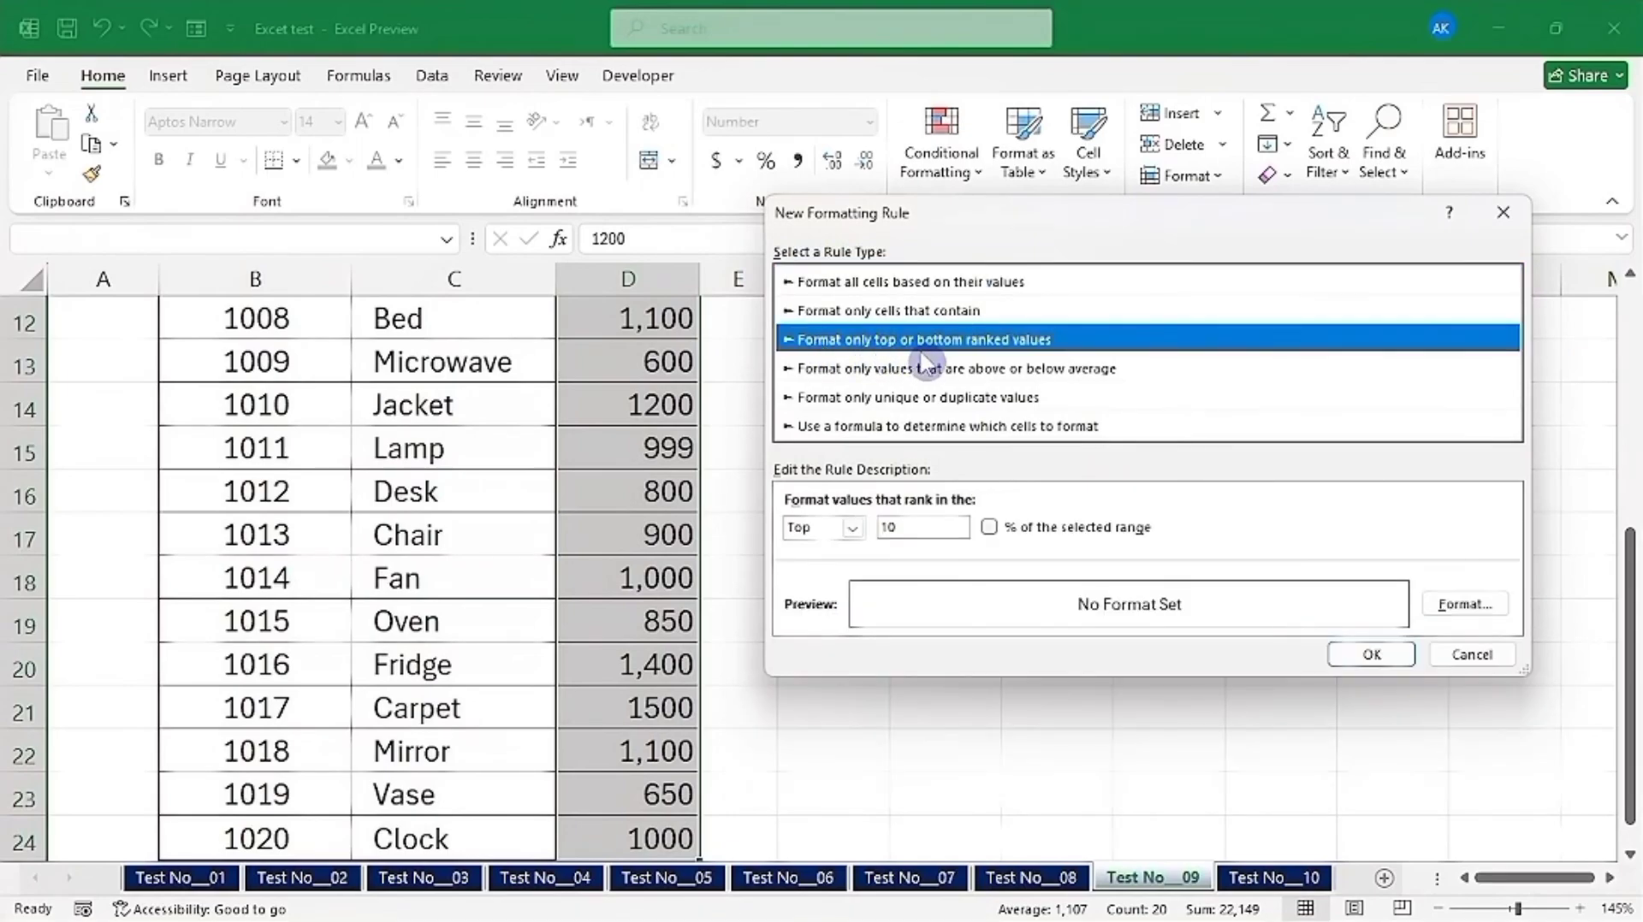
left_click(855, 526)
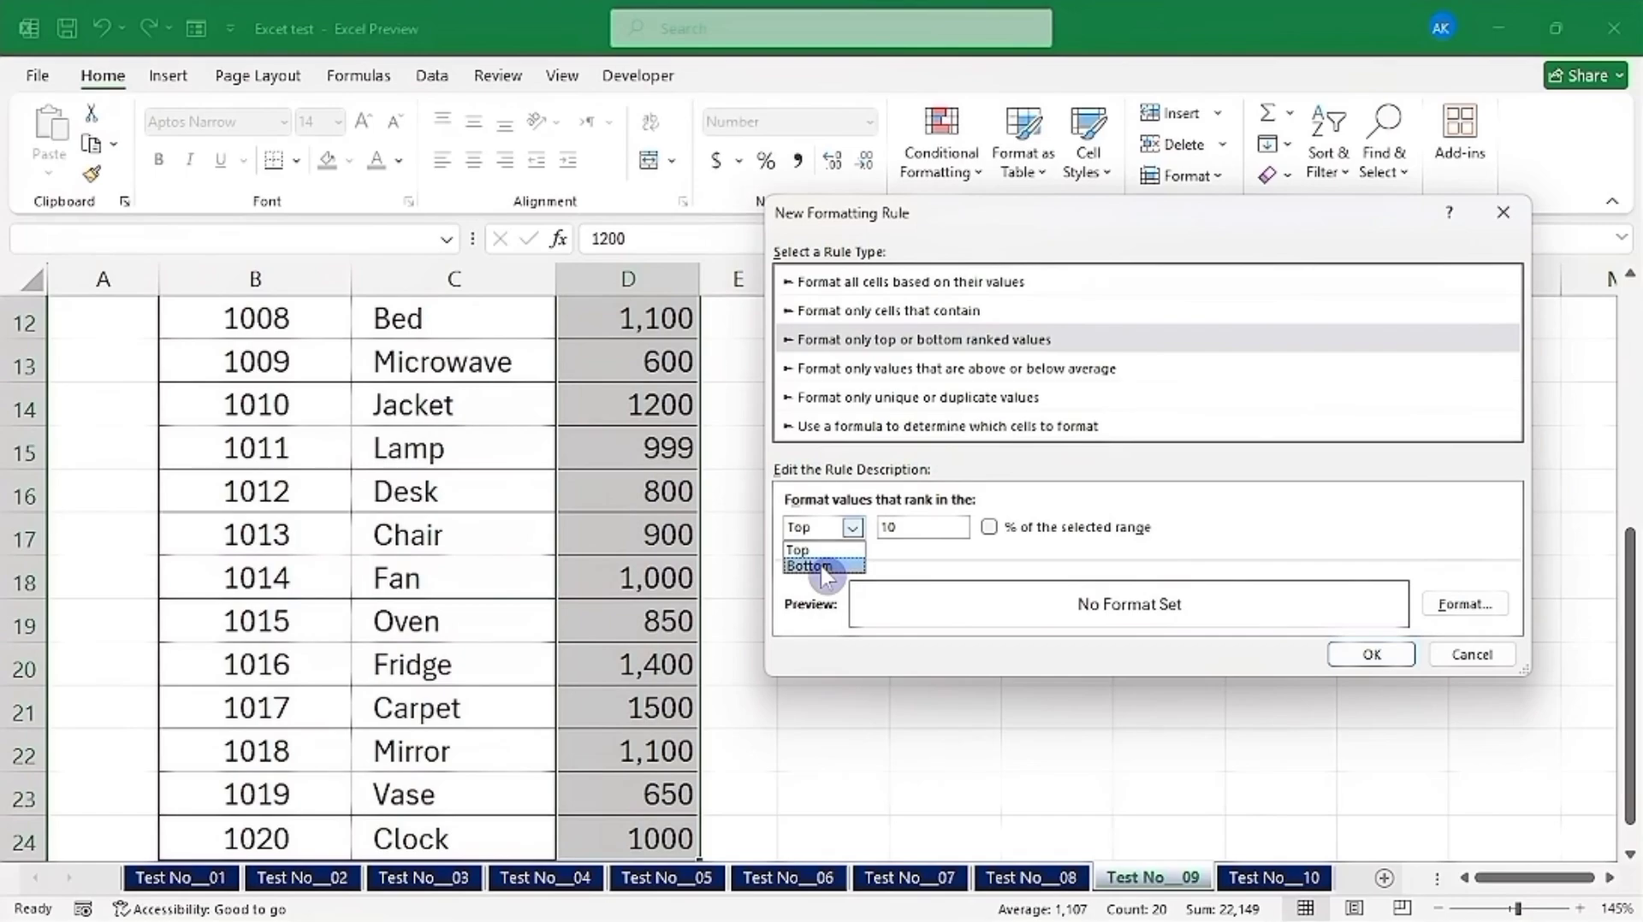
left_click(824, 567)
double_click(894, 526)
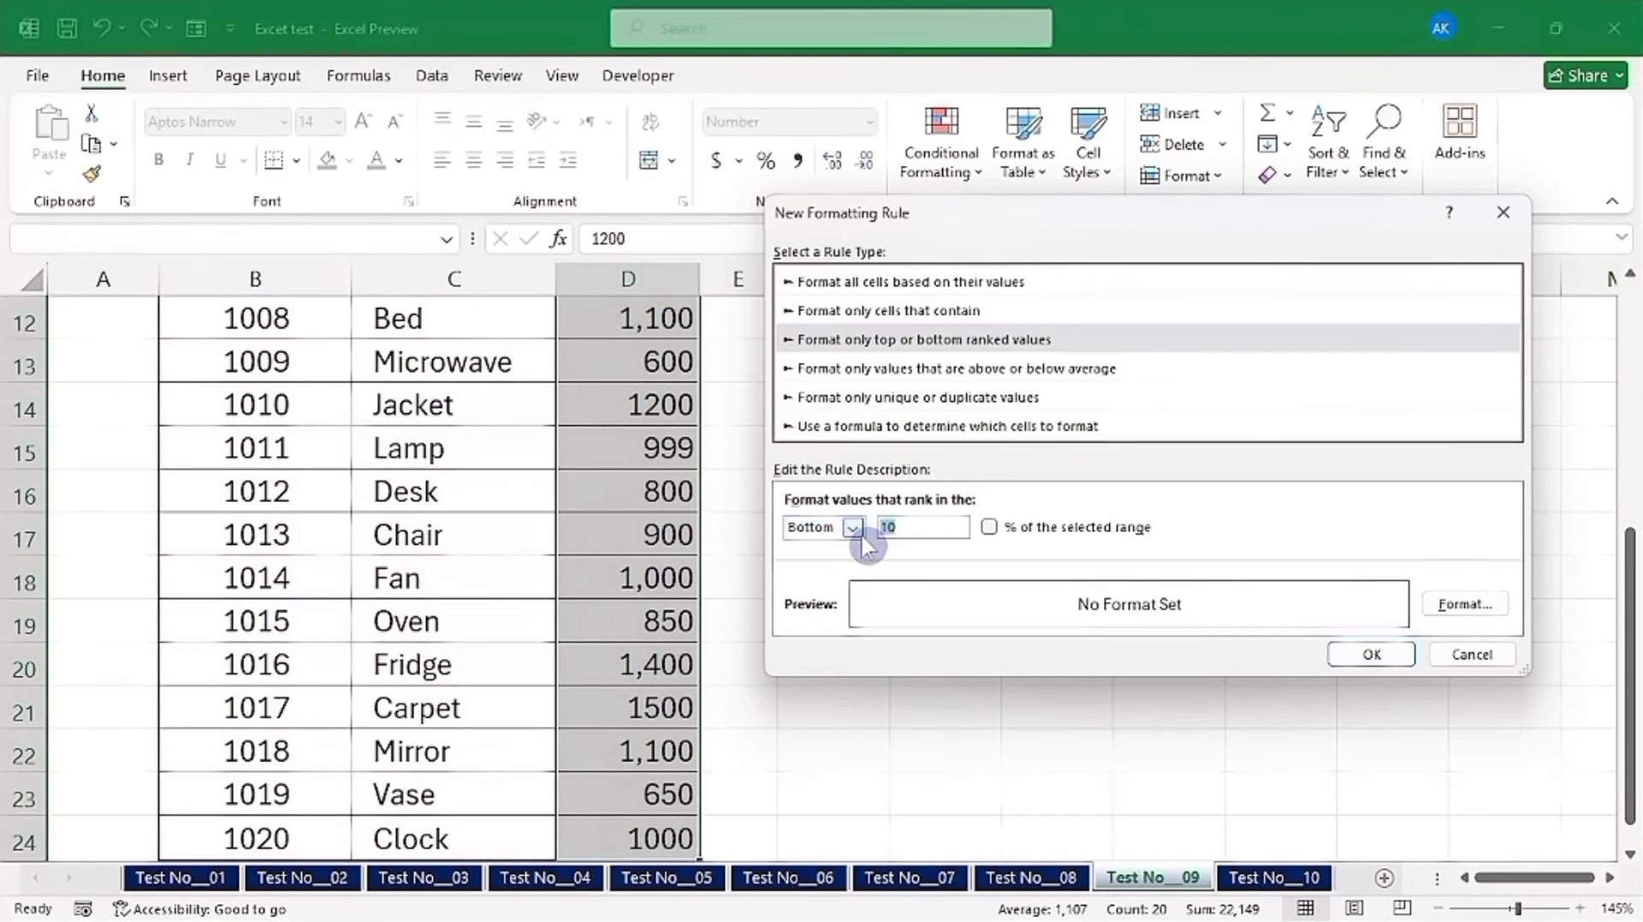
type("5")
Step: Give the bottom-ranked rule a red background fill and apply it to the Sales column
left_click(1464, 604)
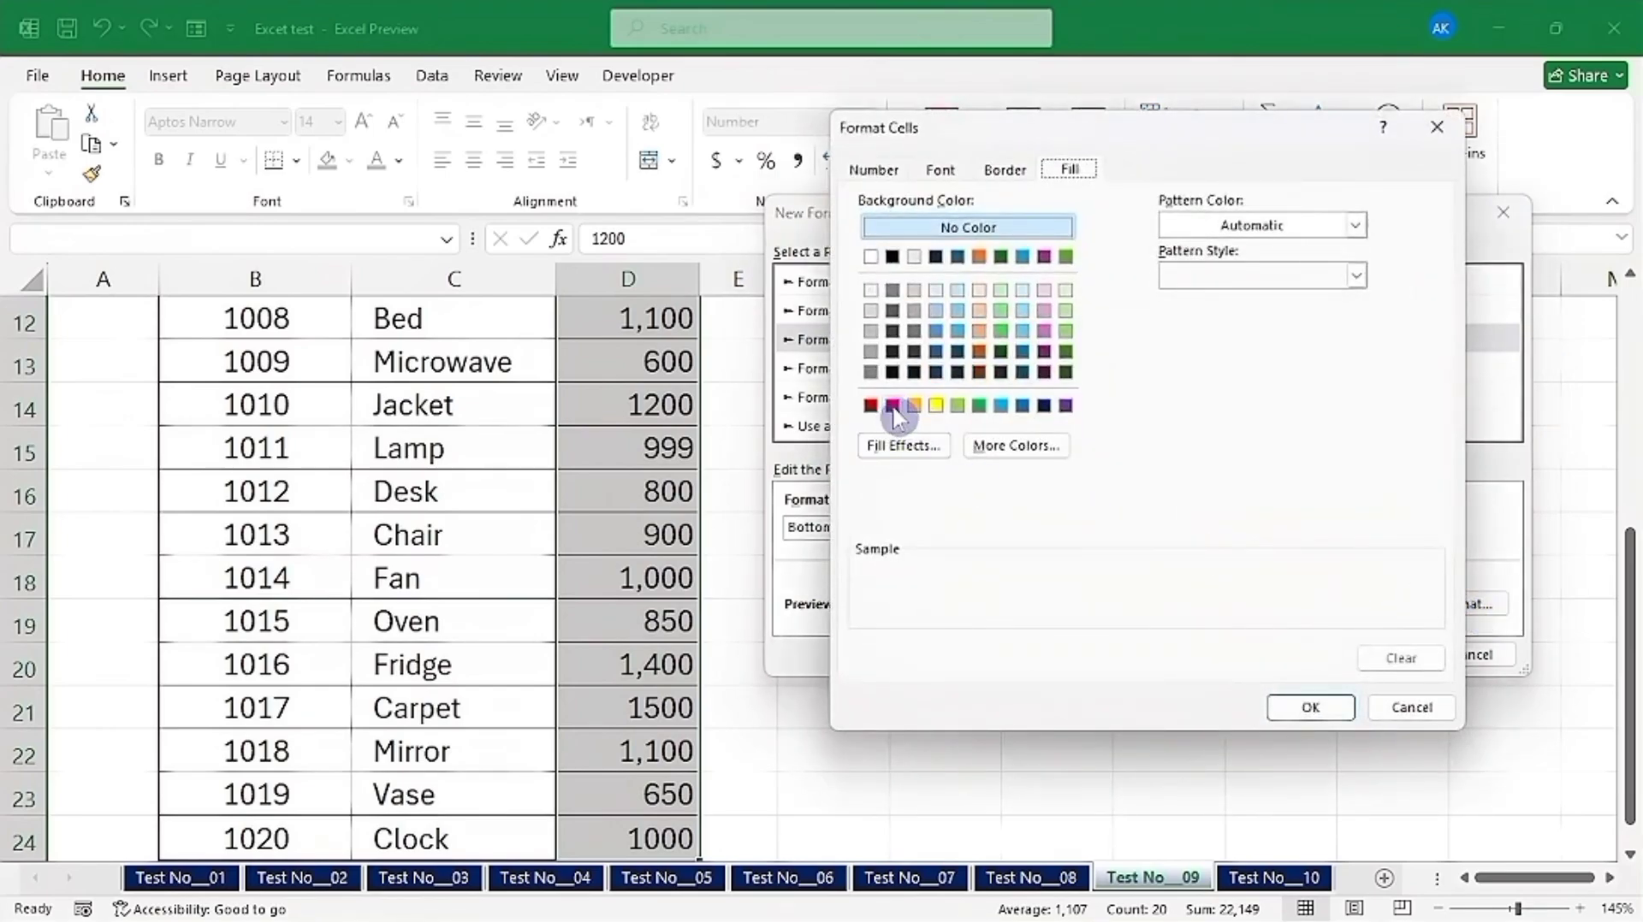
left_click(893, 408)
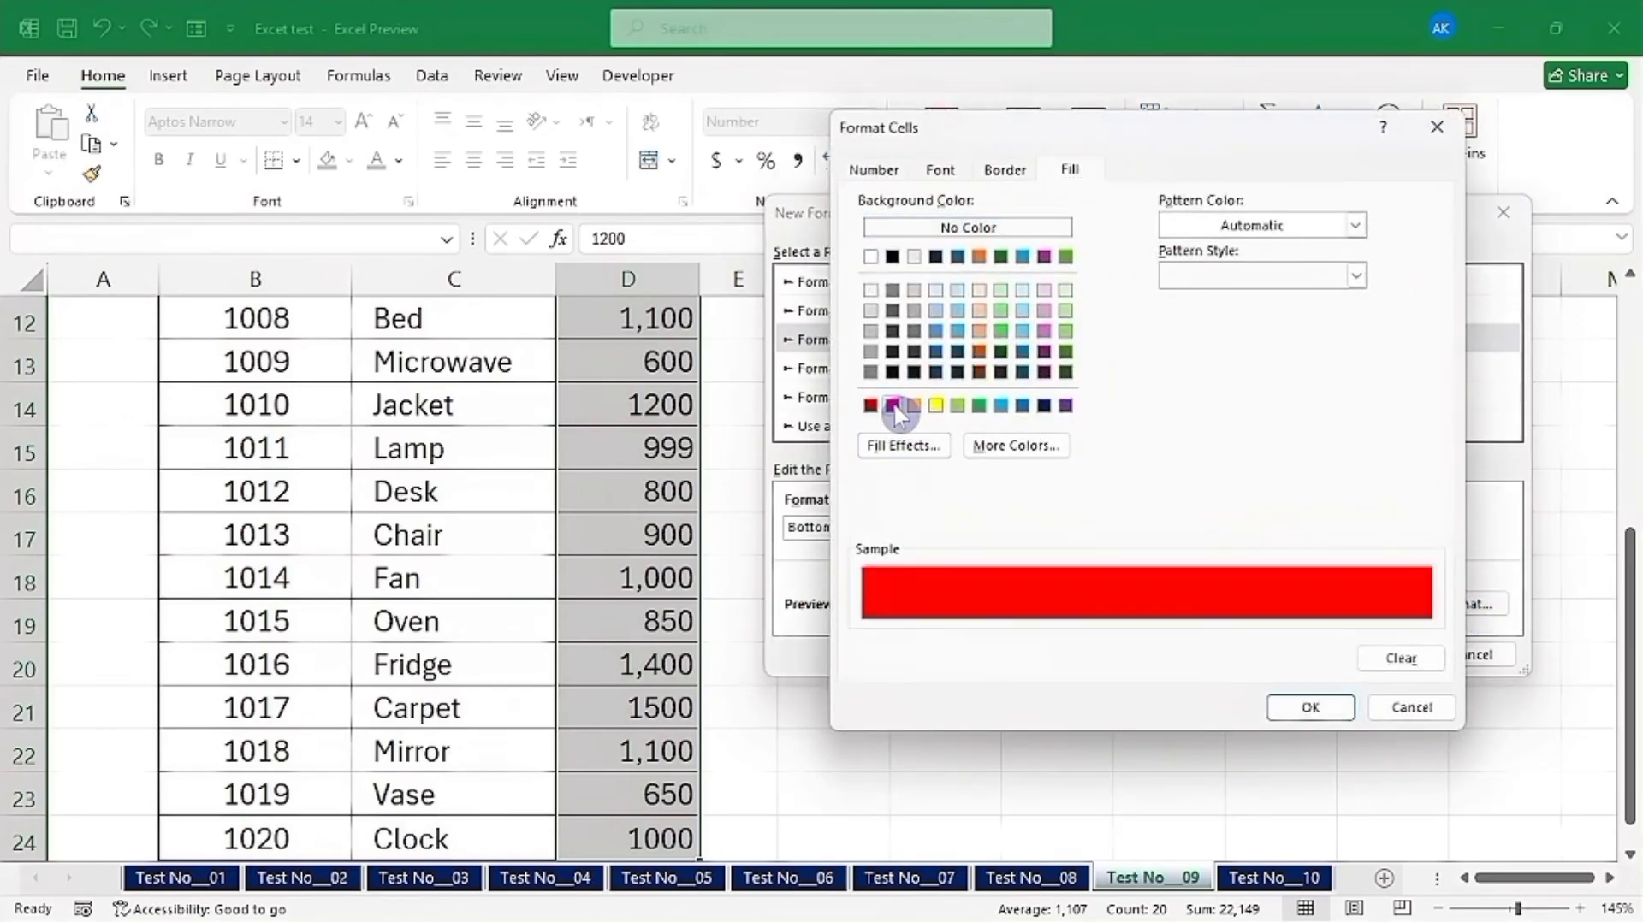
left_click(1316, 707)
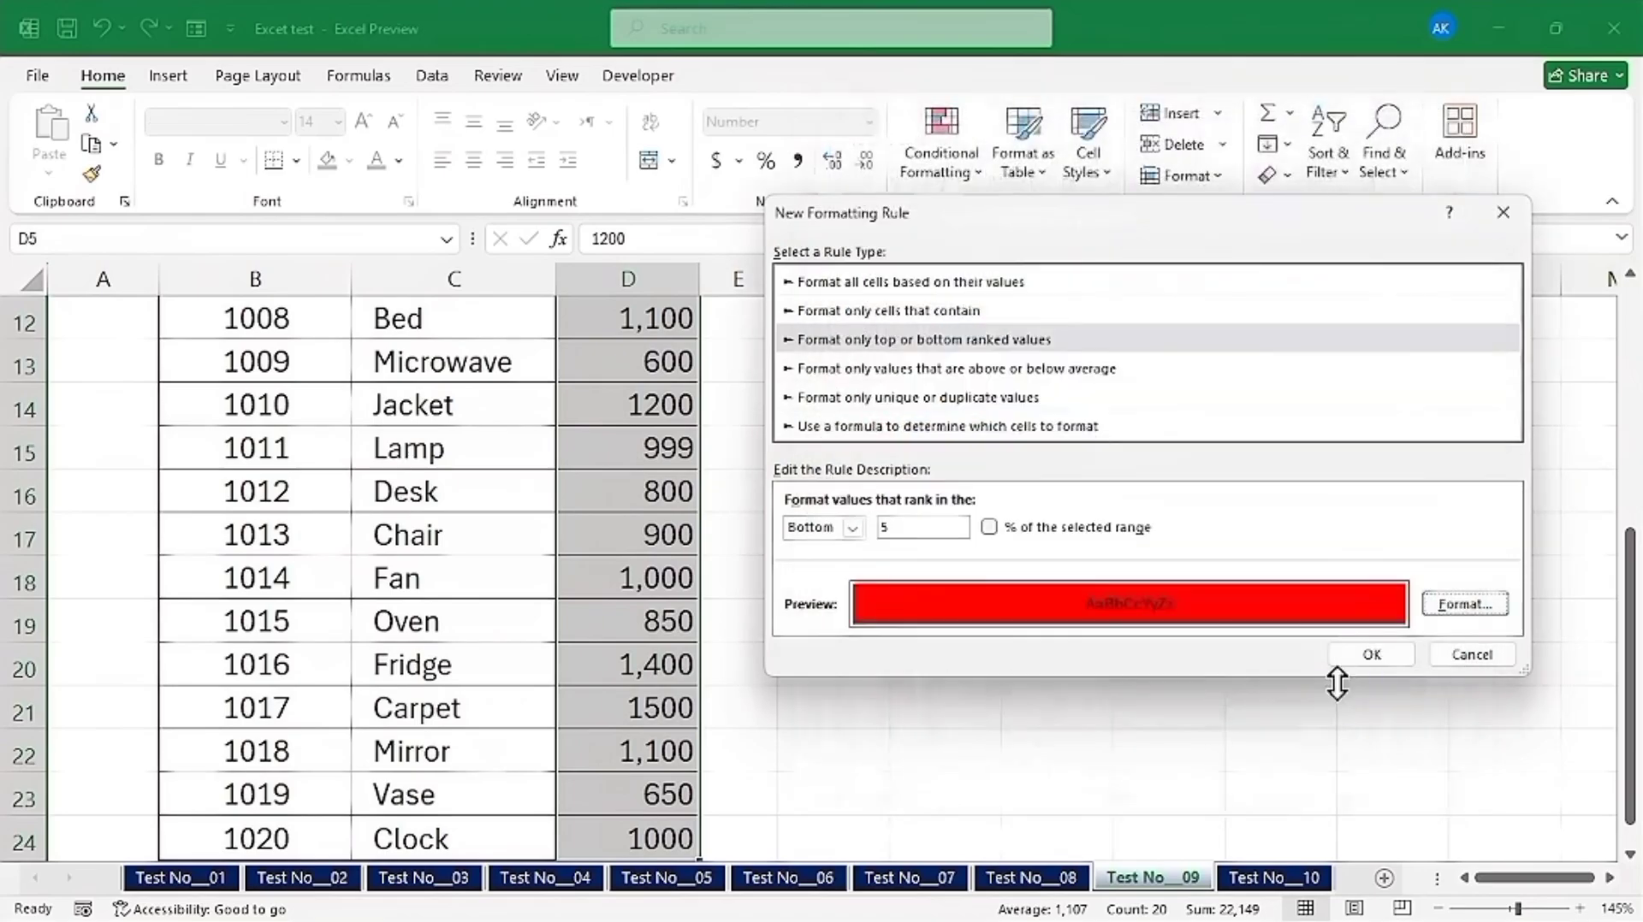
left_click(1382, 655)
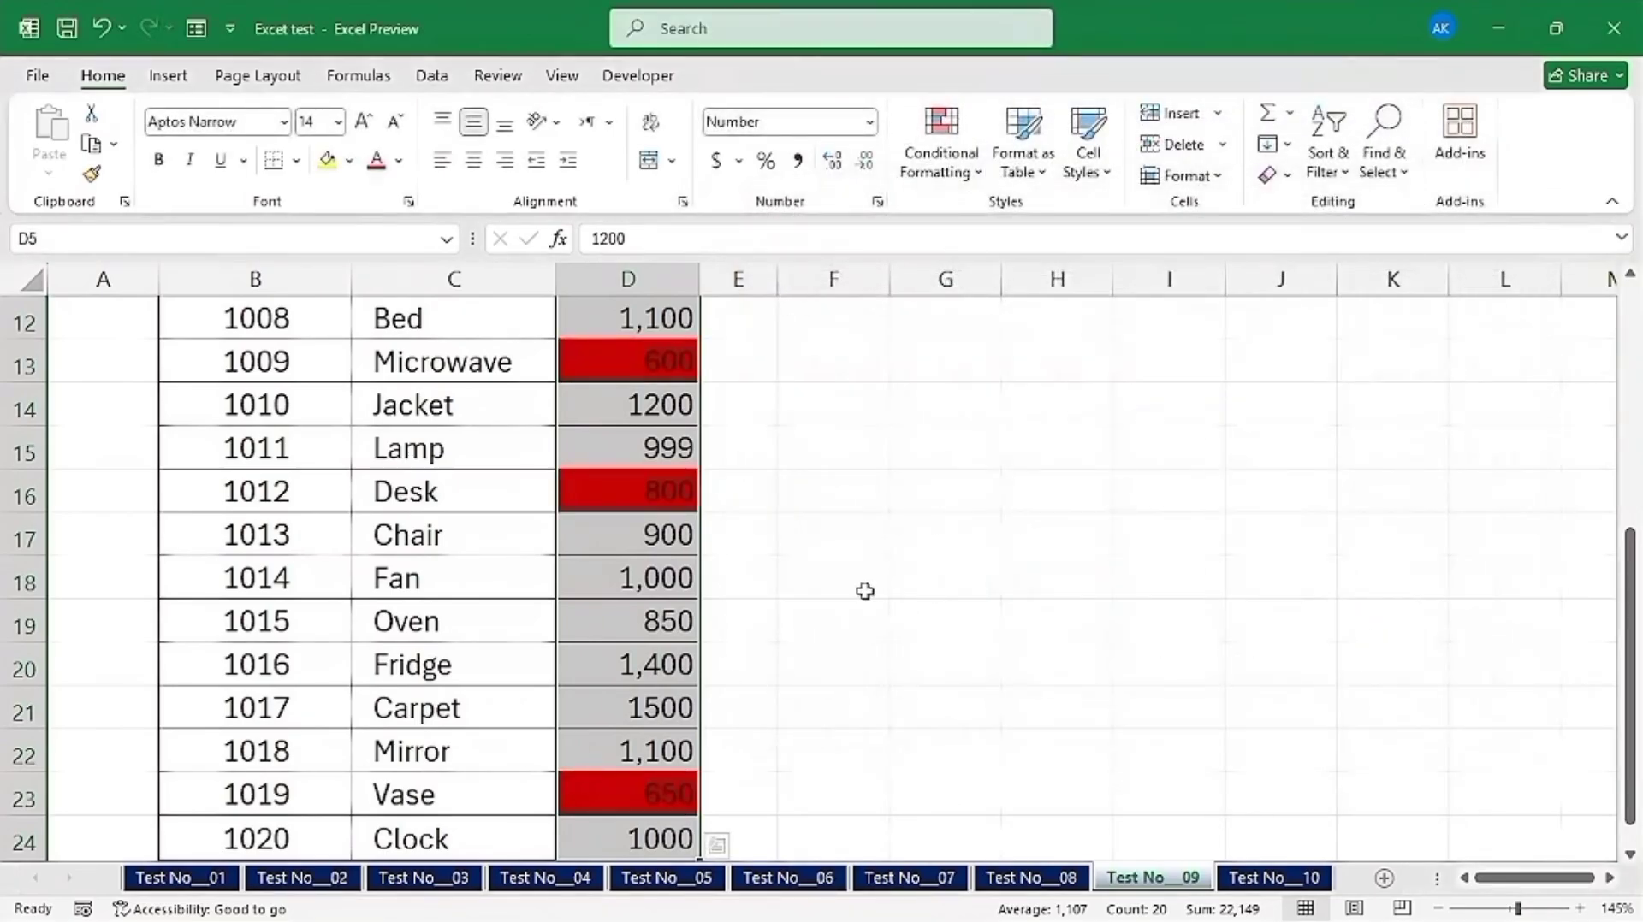
Step: Review the highlighted orders along the whole Sales column and open the Test No__10 sheet
scroll(651, 486, "up", 2)
scroll(650, 486, "up", 2)
left_click(652, 484)
left_click(653, 447)
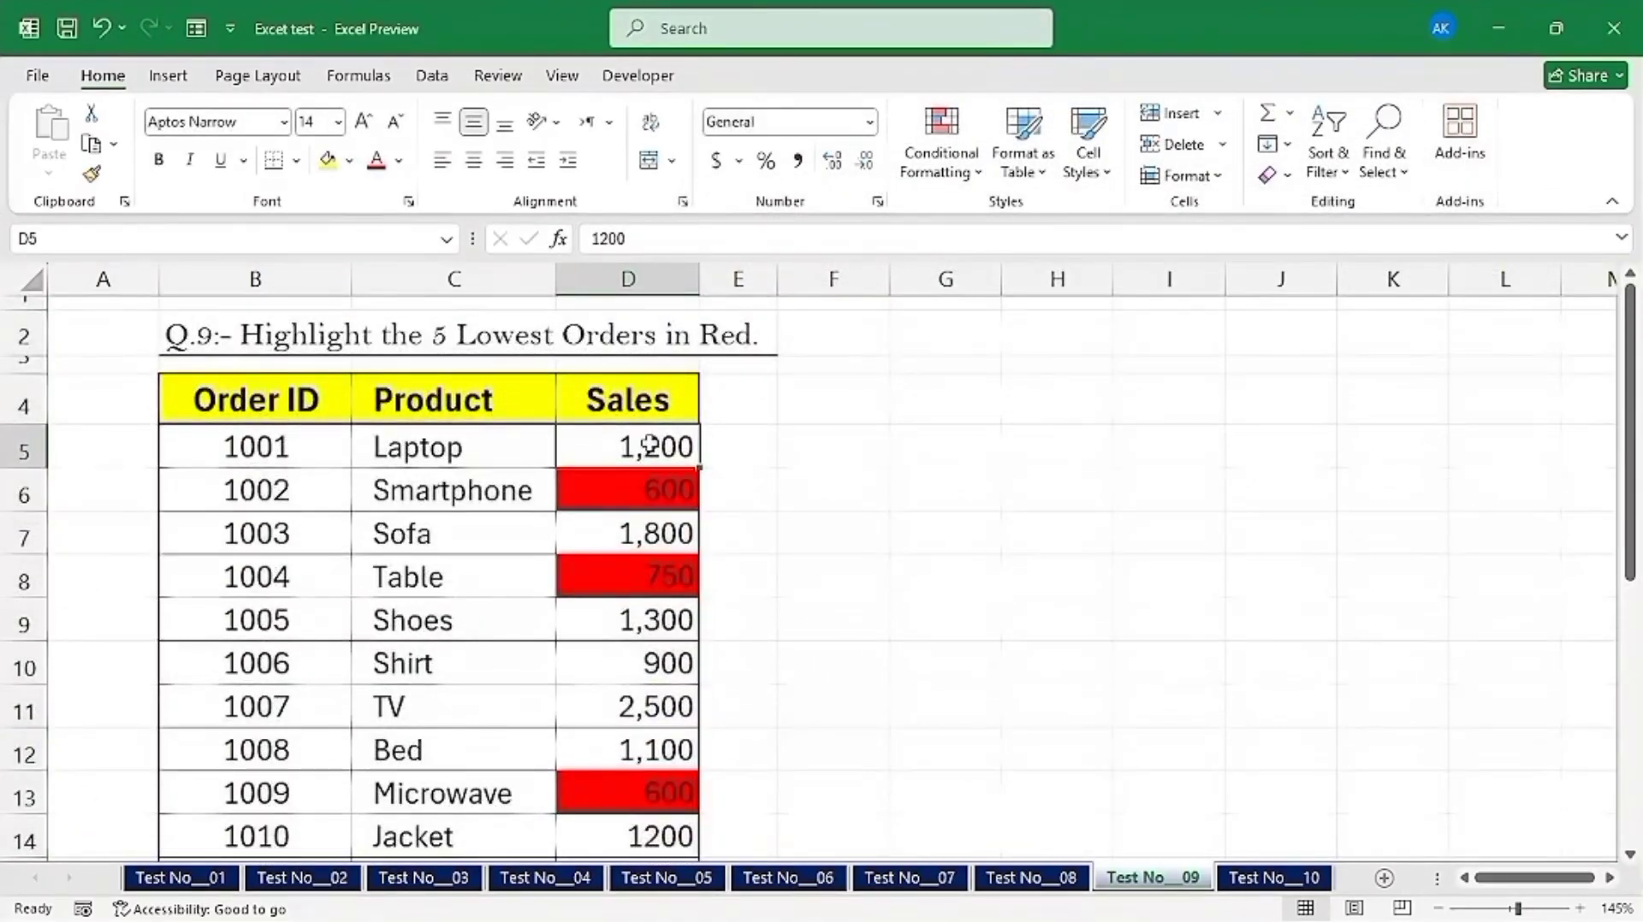
scroll(666, 477, "down", 2)
scroll(667, 478, "down", 3)
scroll(667, 478, "up", 5)
scroll(664, 500, "down", 3)
scroll(664, 500, "up", 3)
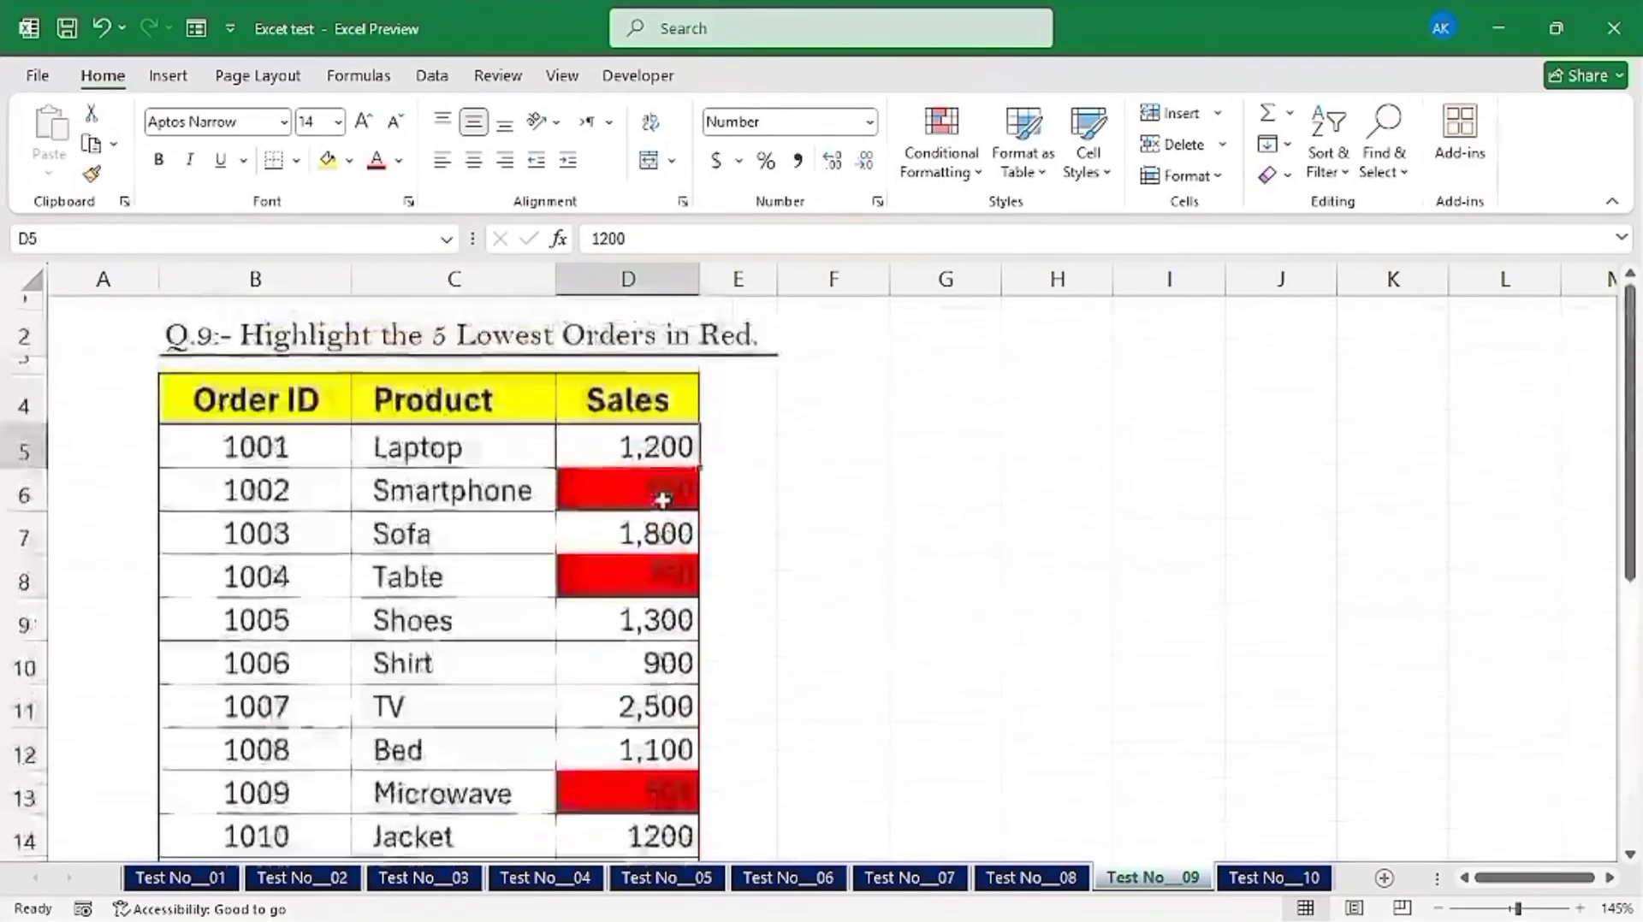
left_click(1281, 881)
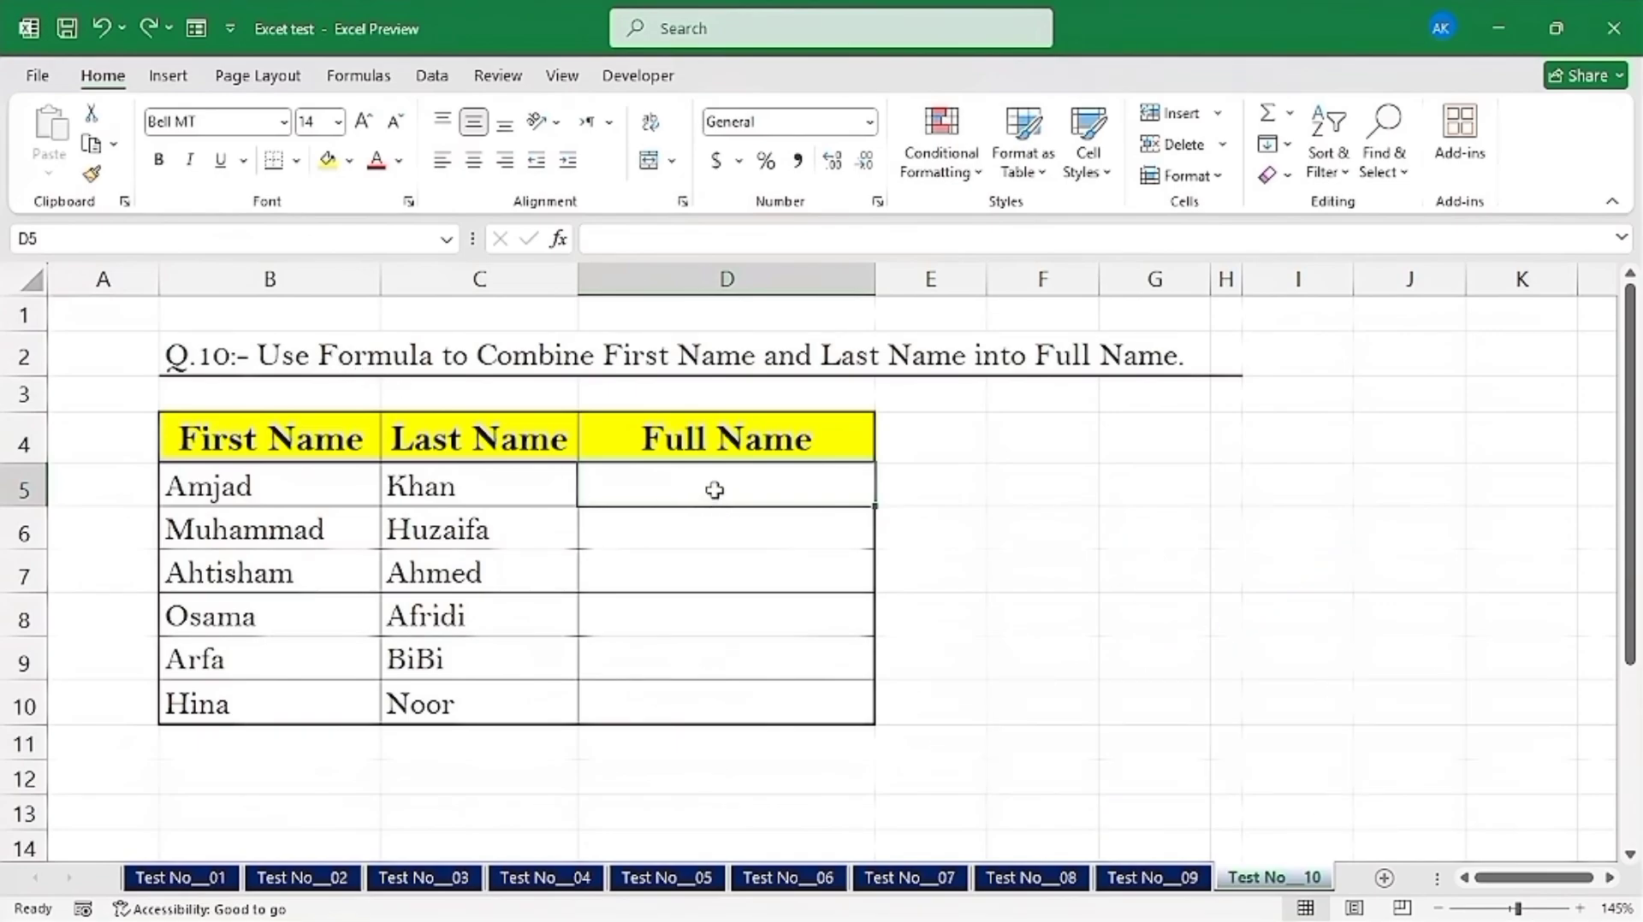
Step: Enter the first row's full name in D5 and Flash Fill the rest of the Full Name column
left_click(782, 490)
type("Amjad ")
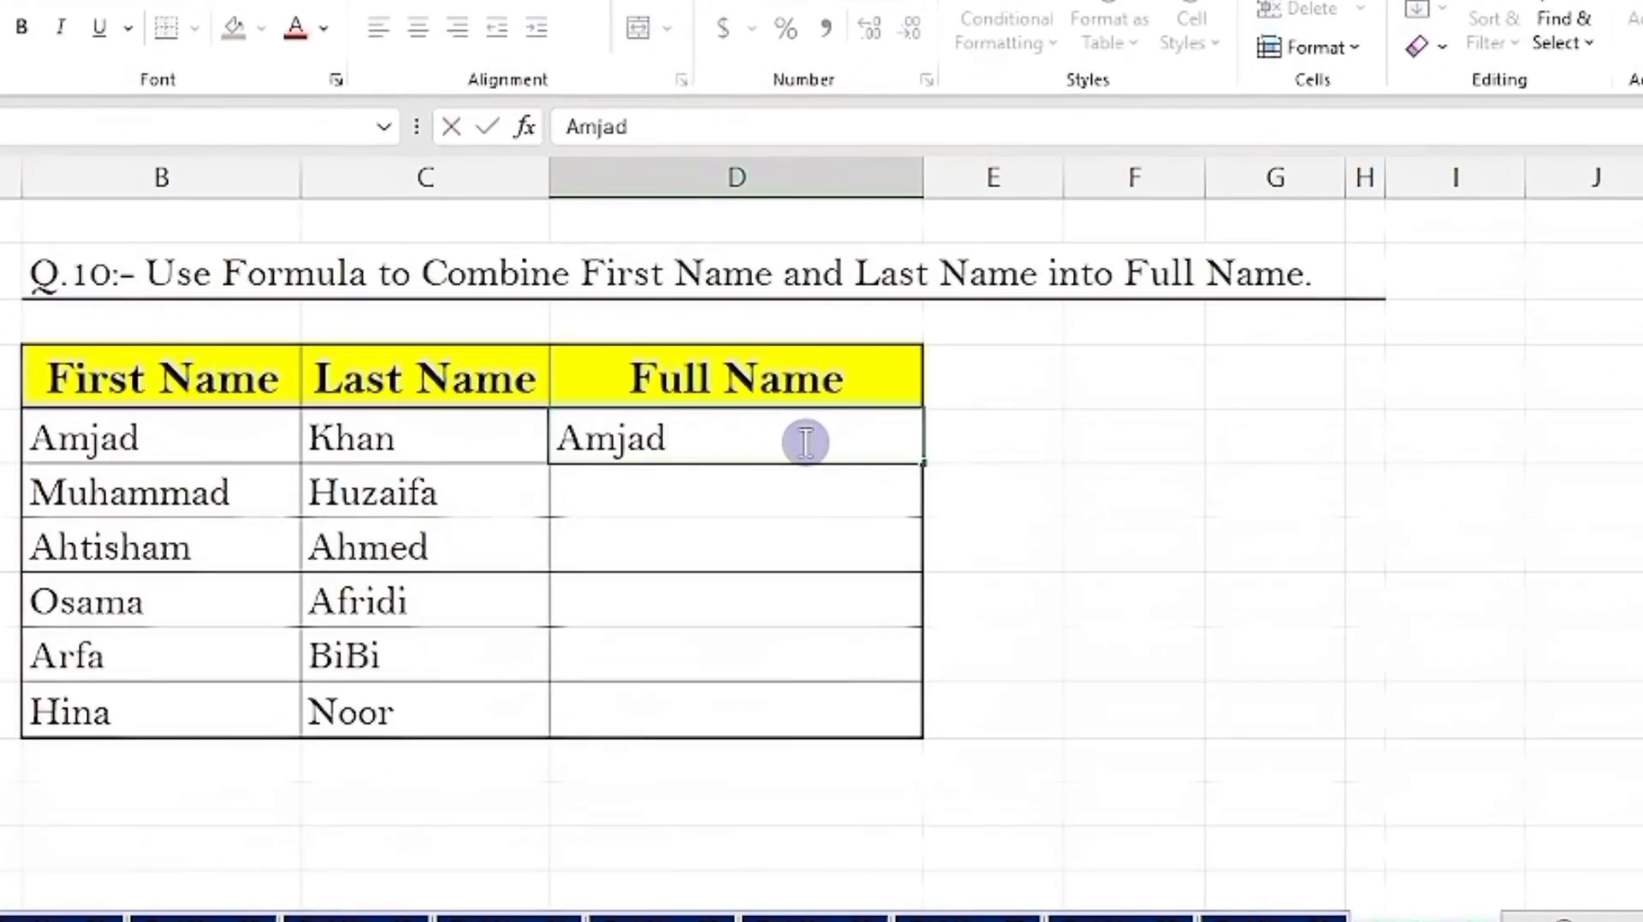
type("Khan")
key("Return")
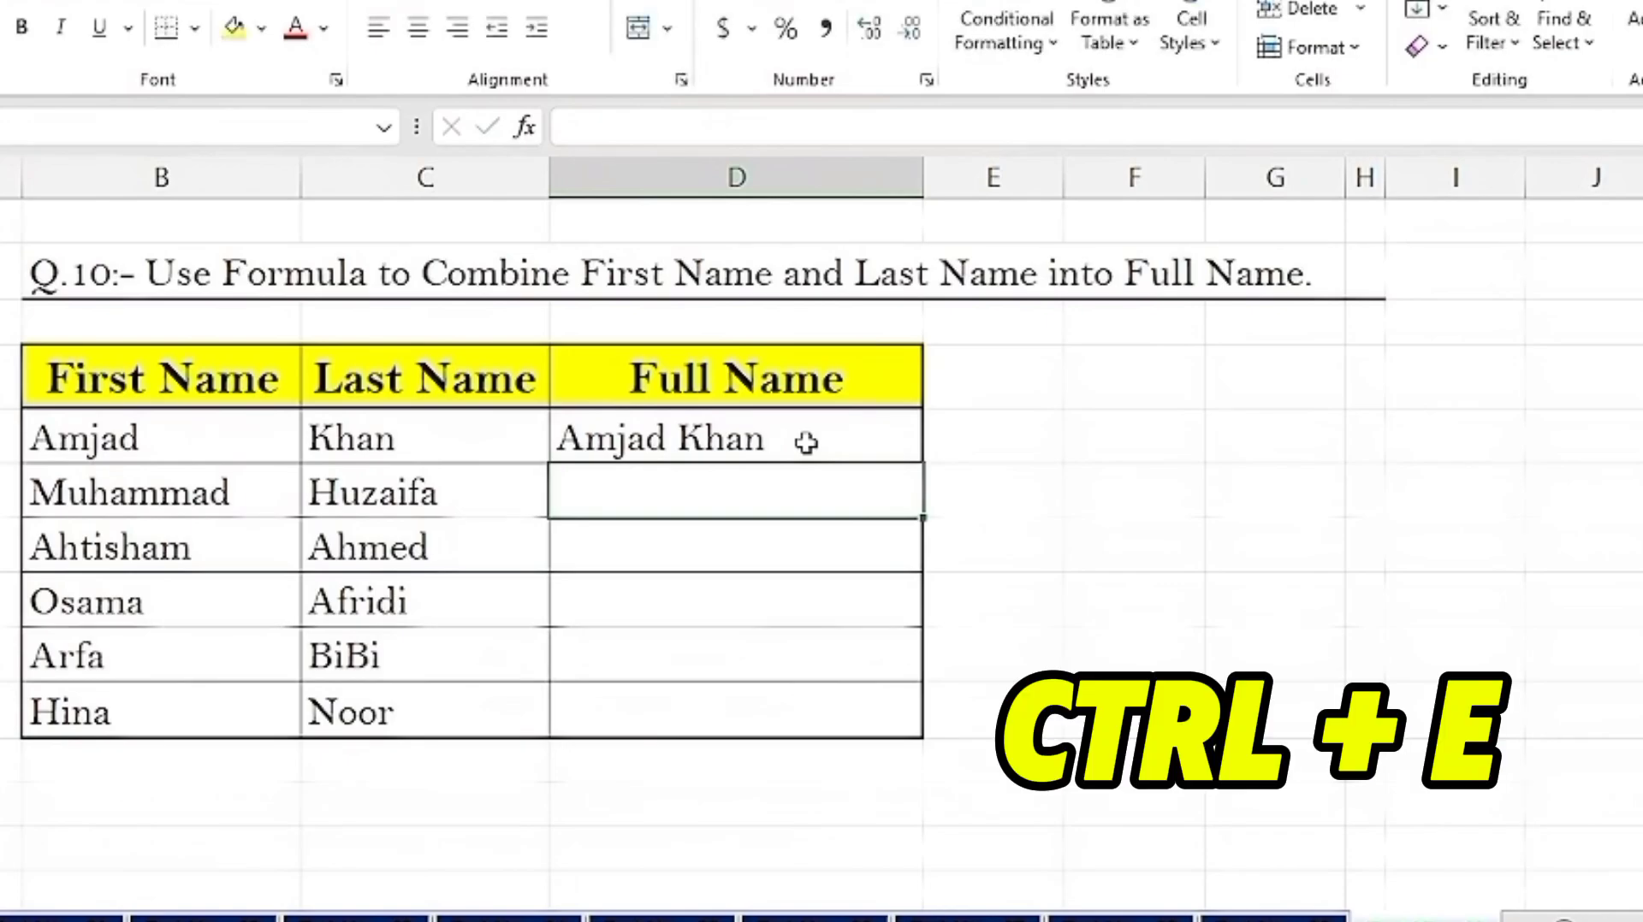
key("ctrl+e")
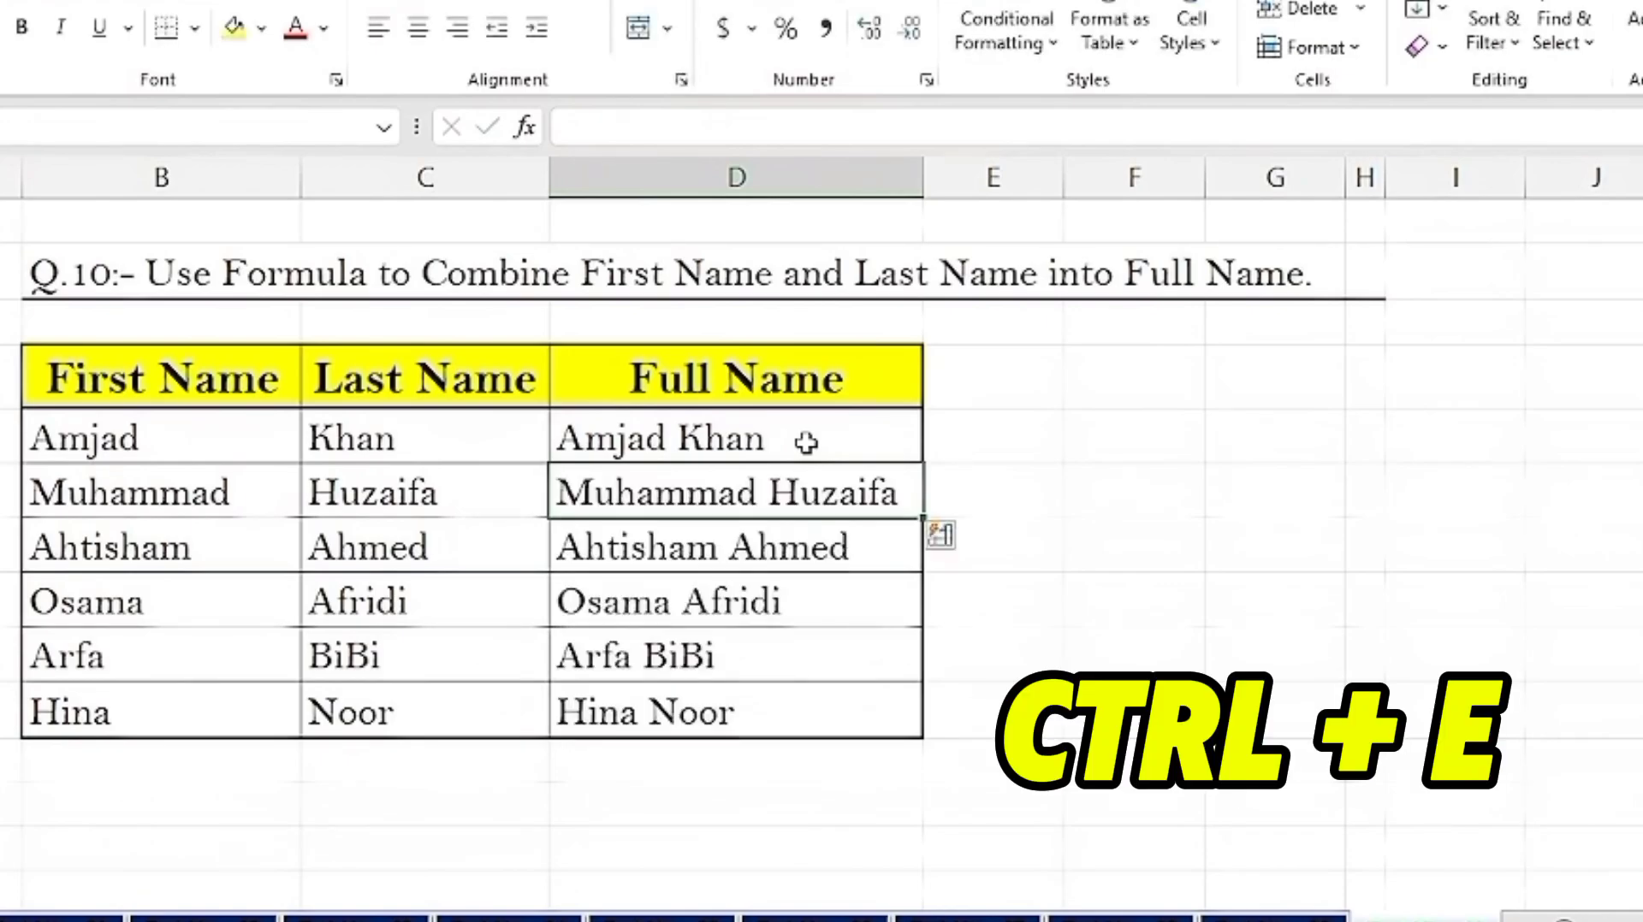
Step: Check the filled Full Name cells, and undo the Flash Fill and the manually entered name
left_click(850, 543)
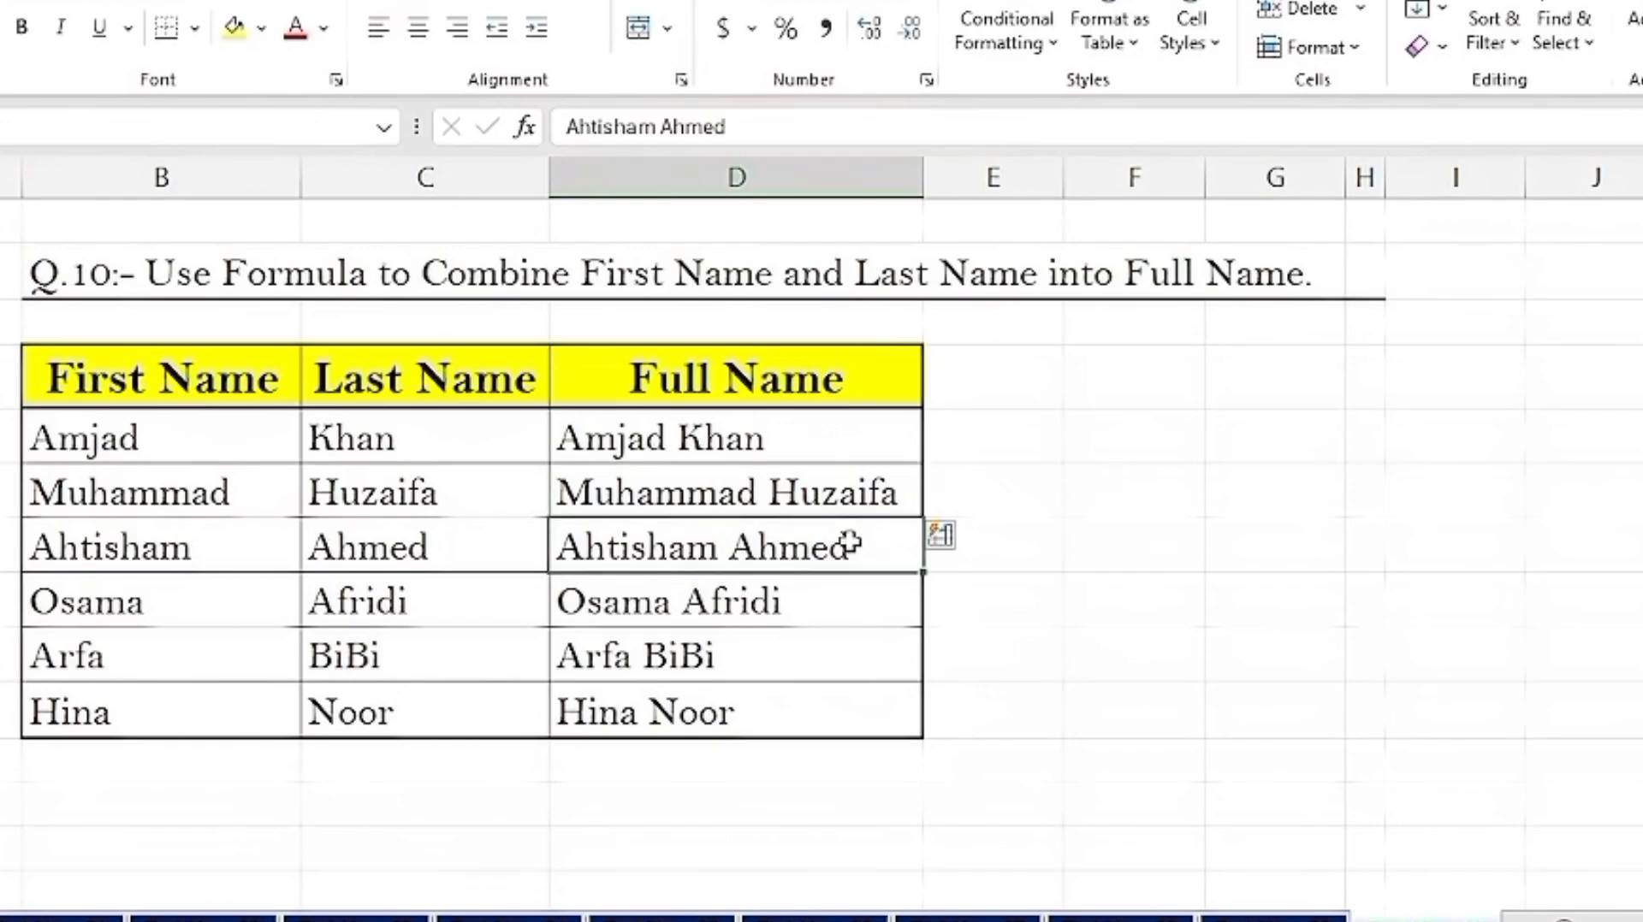
left_click(812, 605)
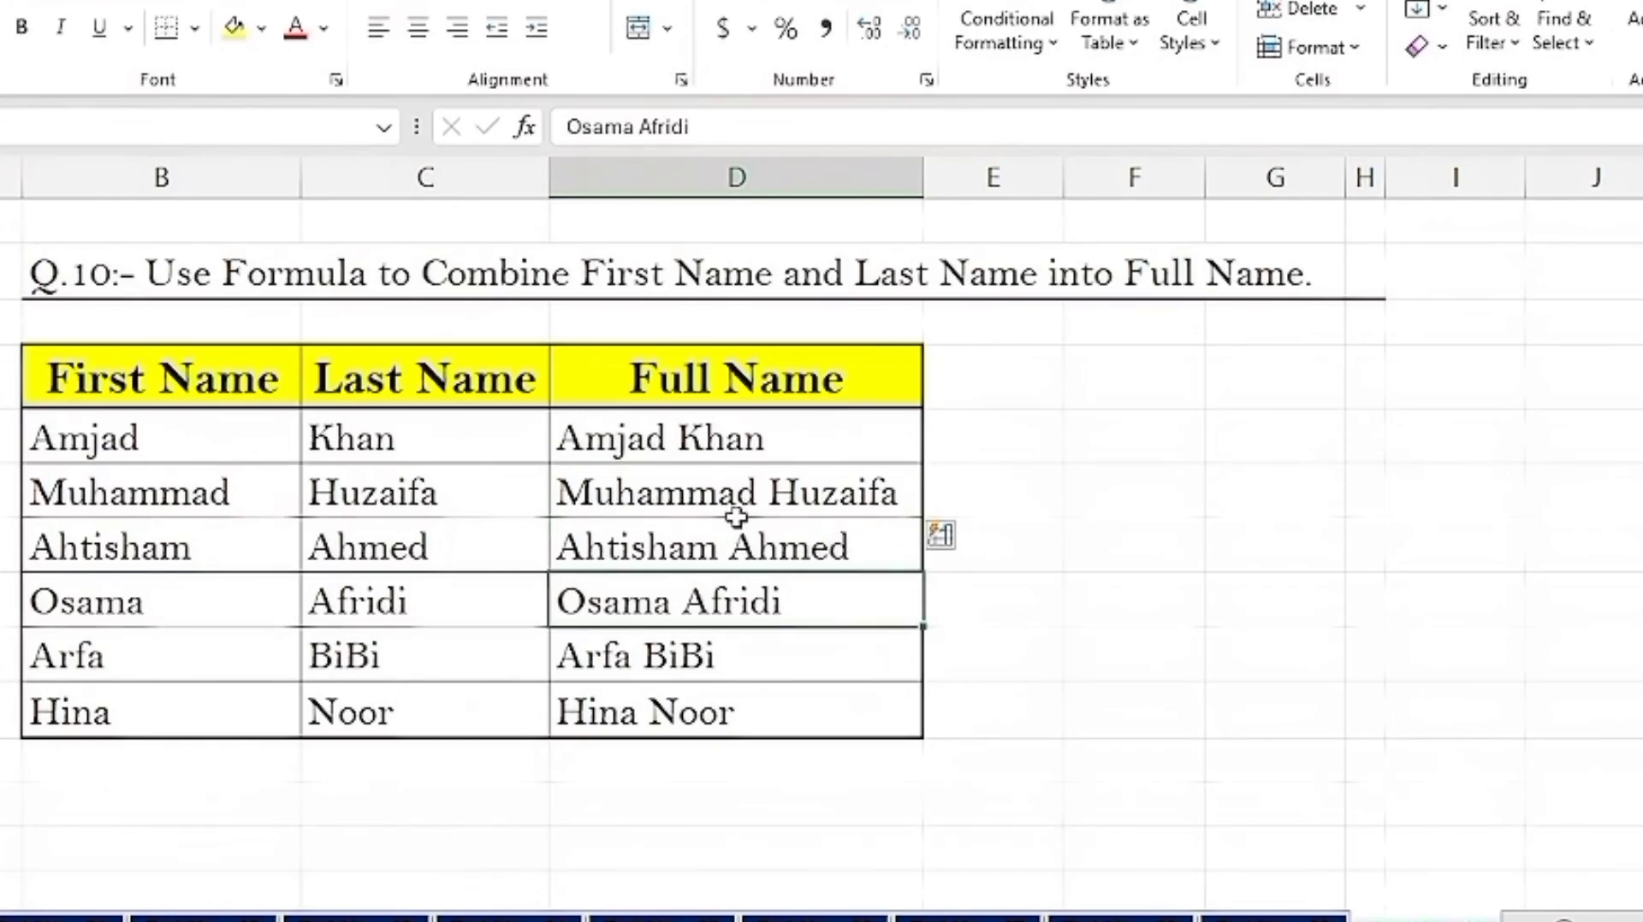
left_click(706, 437)
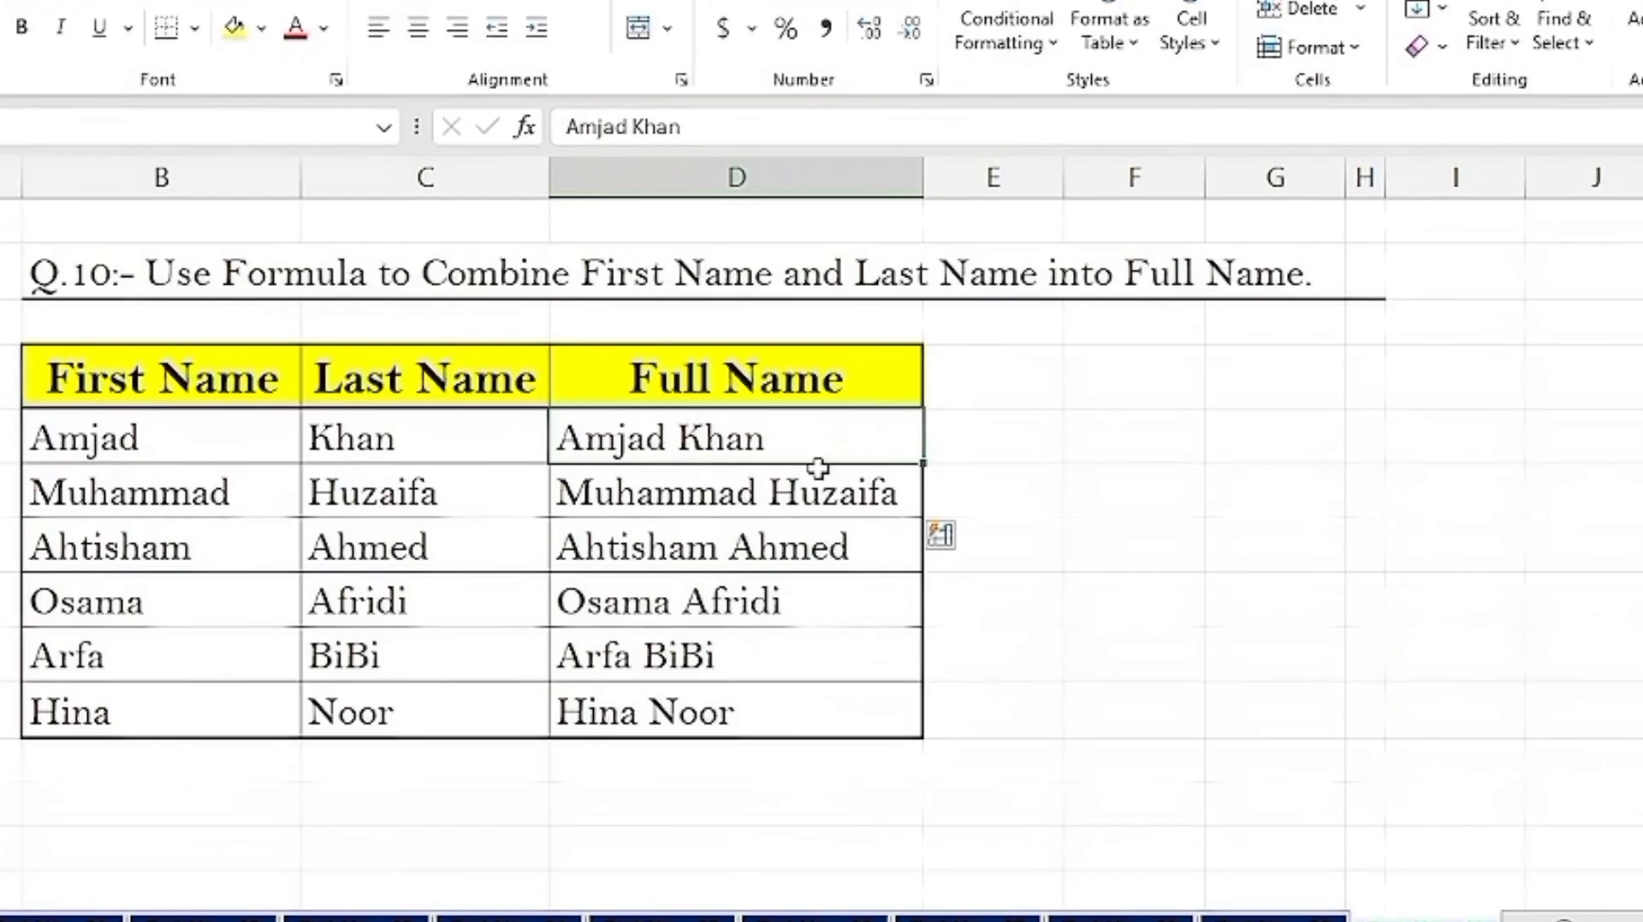
key("ctrl+z")
key("ctrl+z")
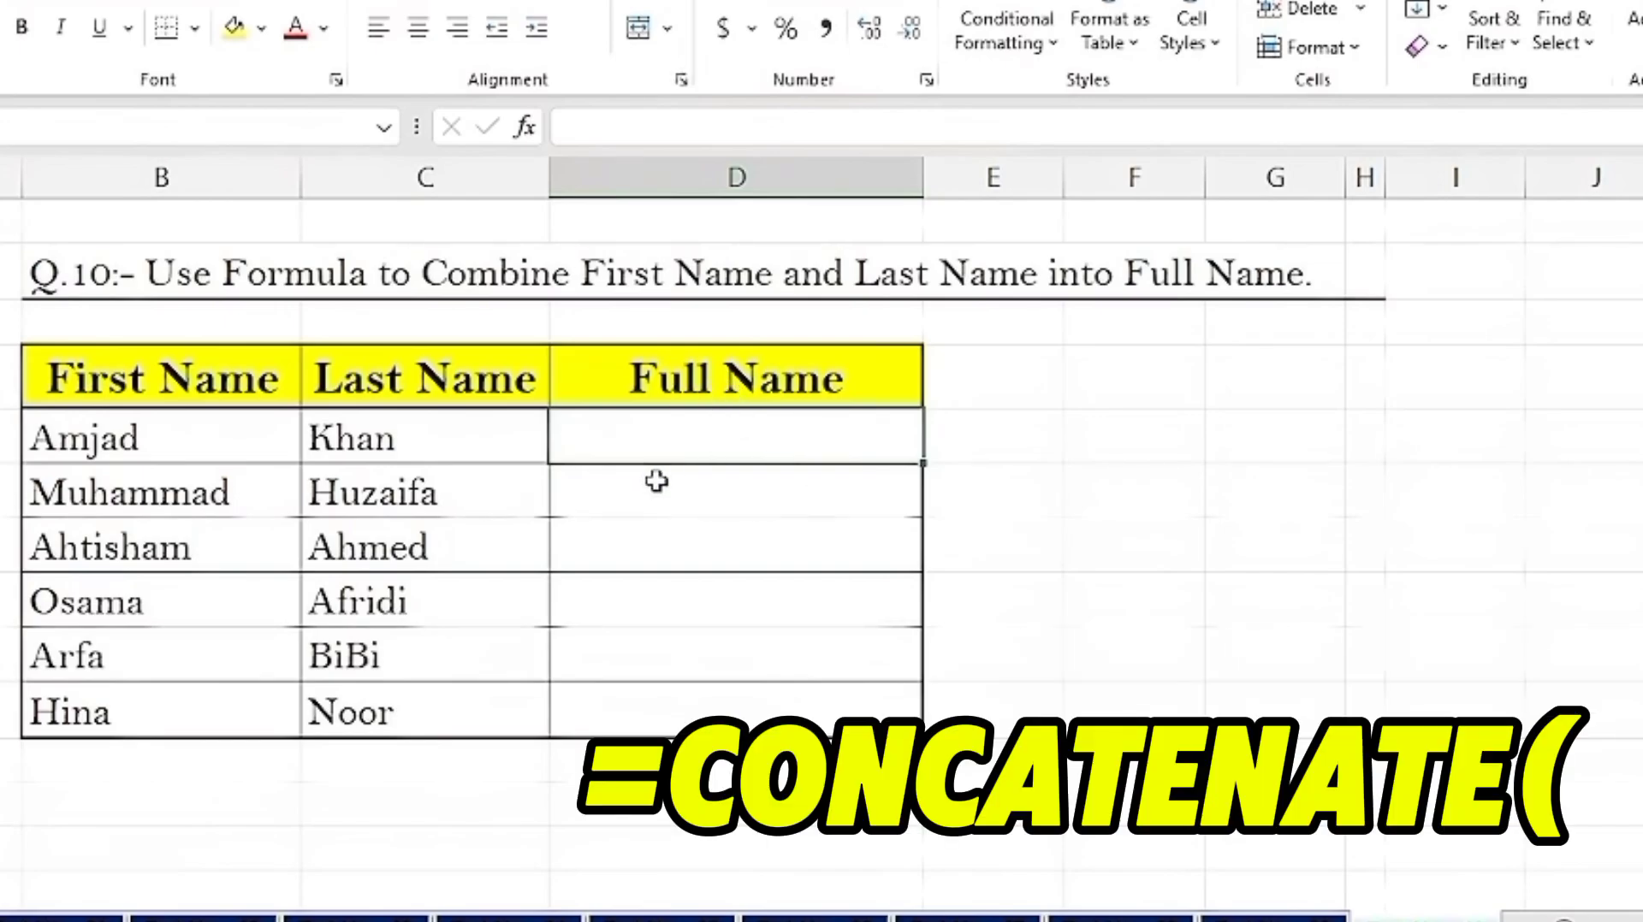
Step: Start a CONCAT formula in D5 with first name cell B5 and a quoted space " " as the first two arguments
left_click(786, 451)
type("=")
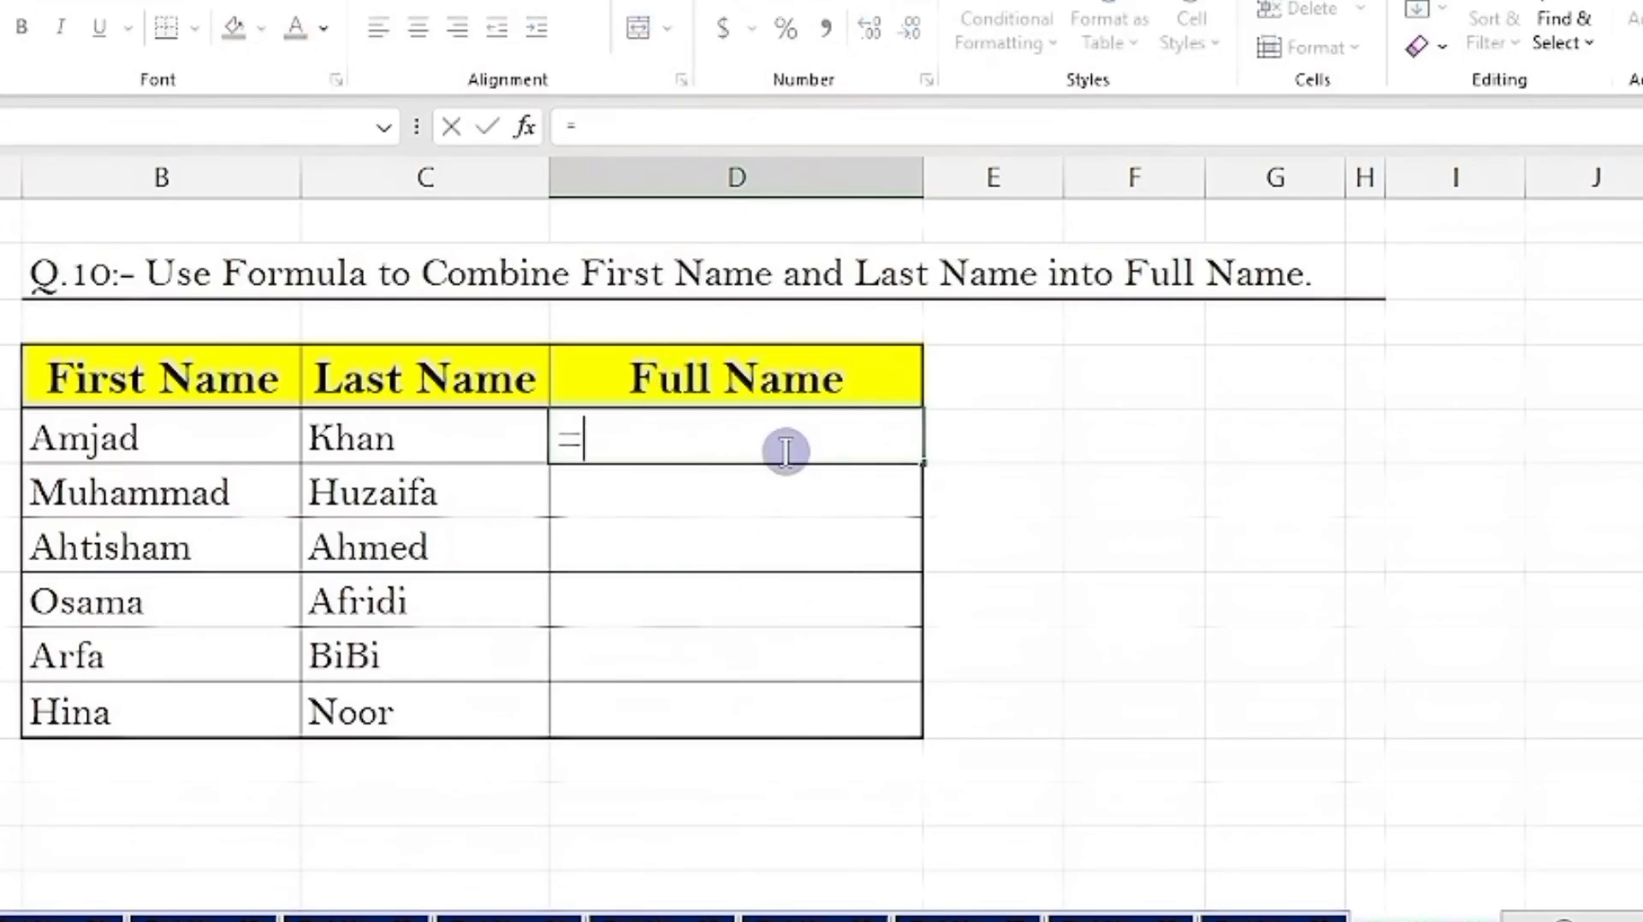
type("conca")
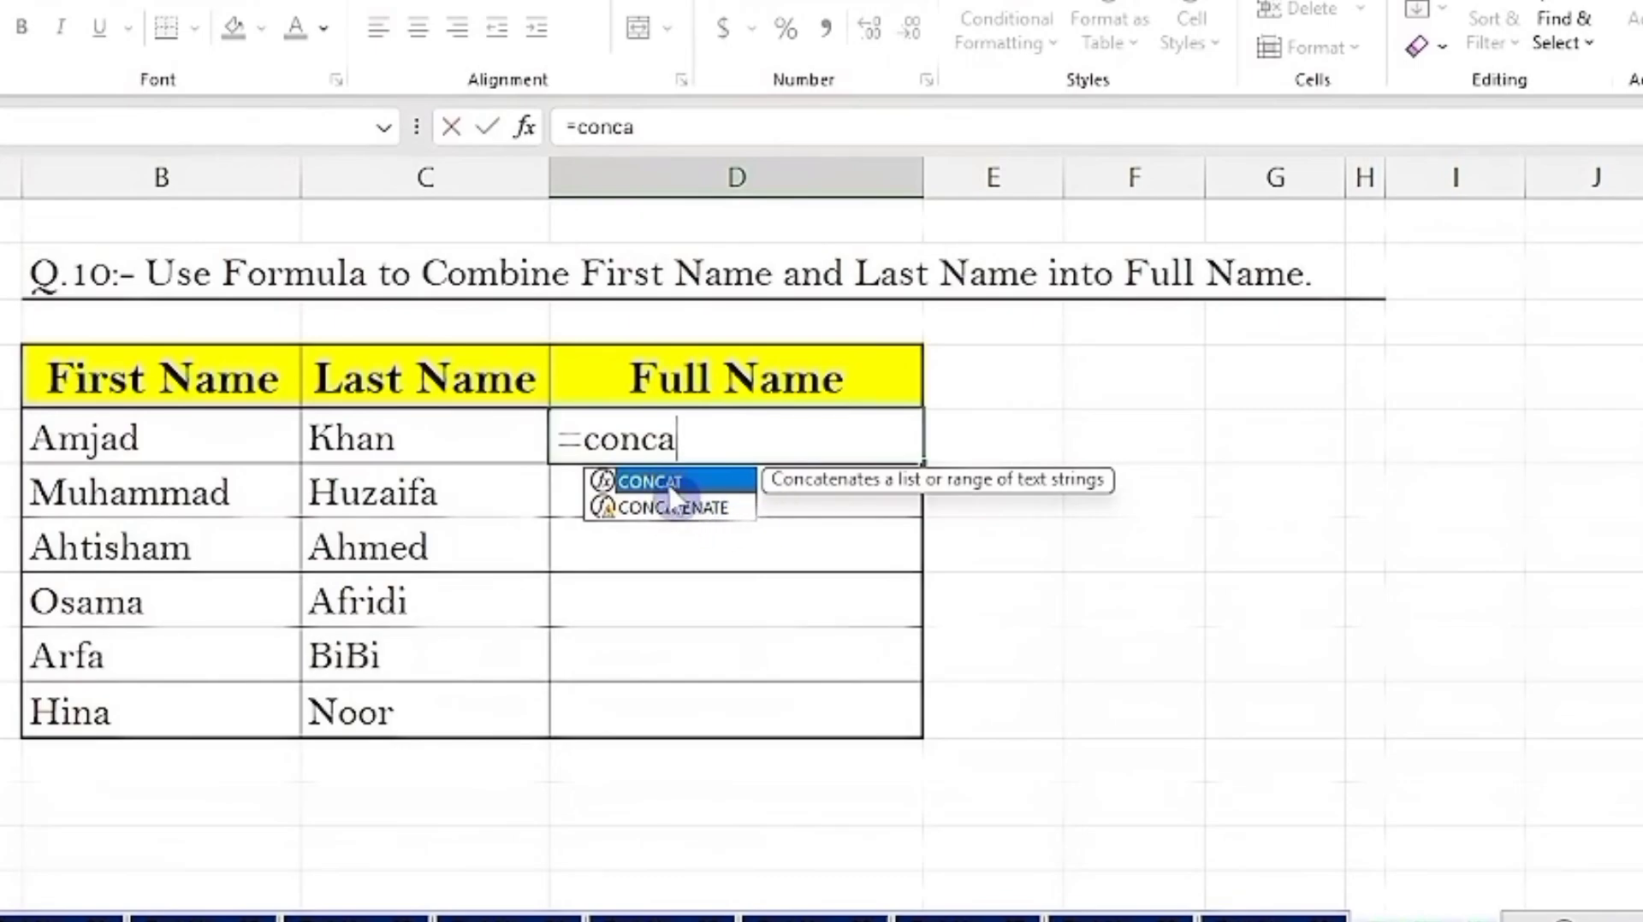
double_click(674, 482)
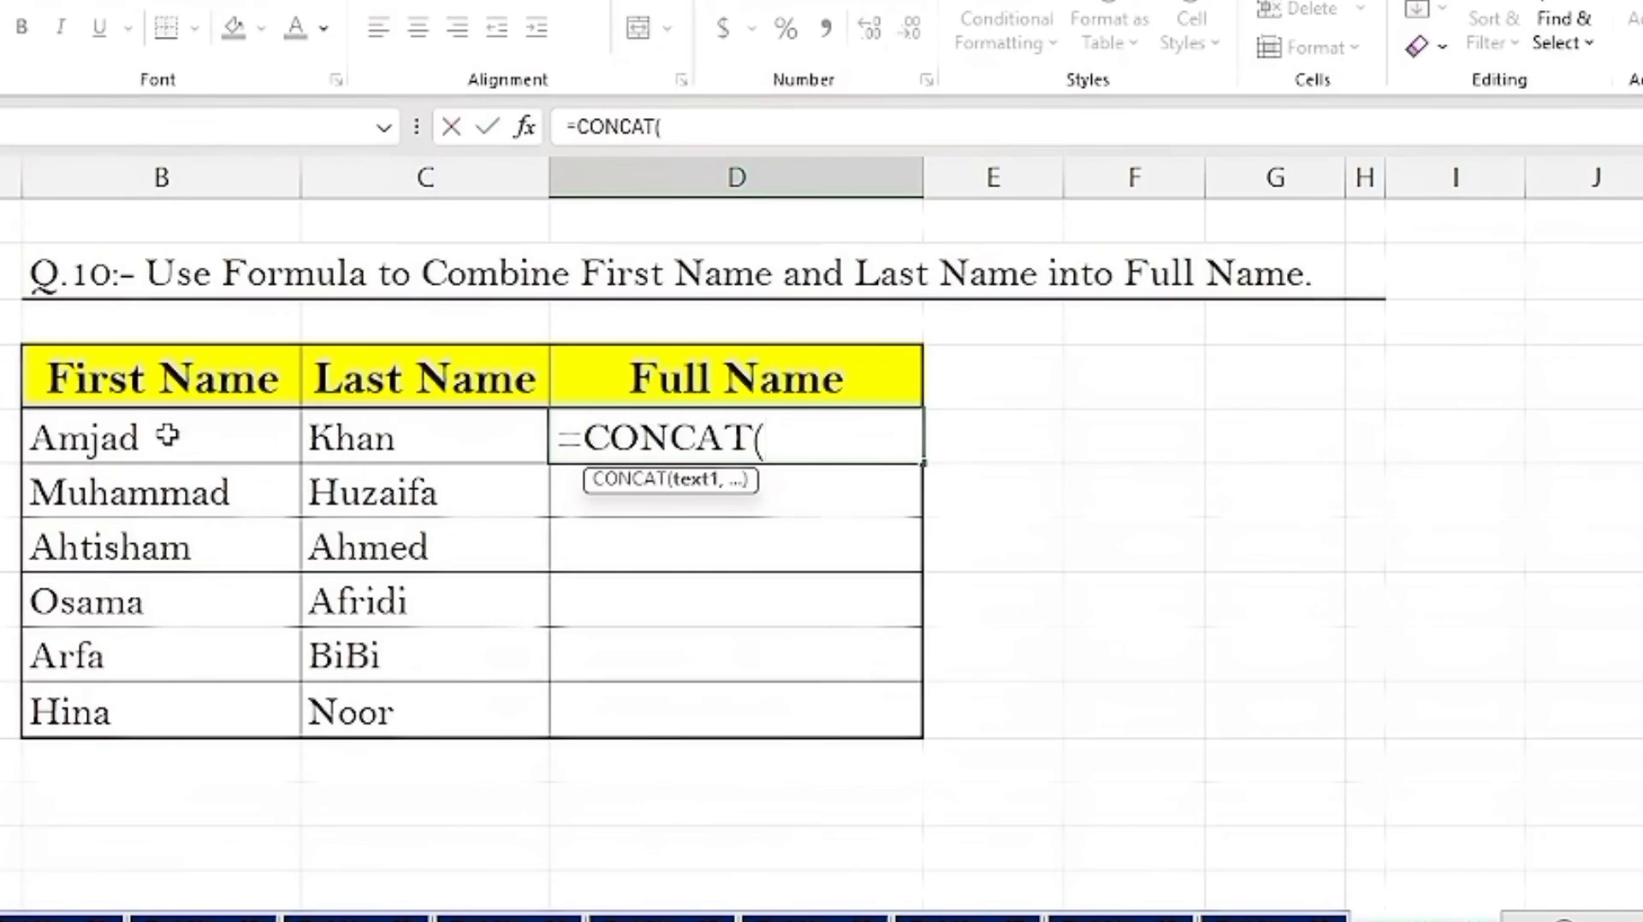
left_click(214, 435)
type(",")
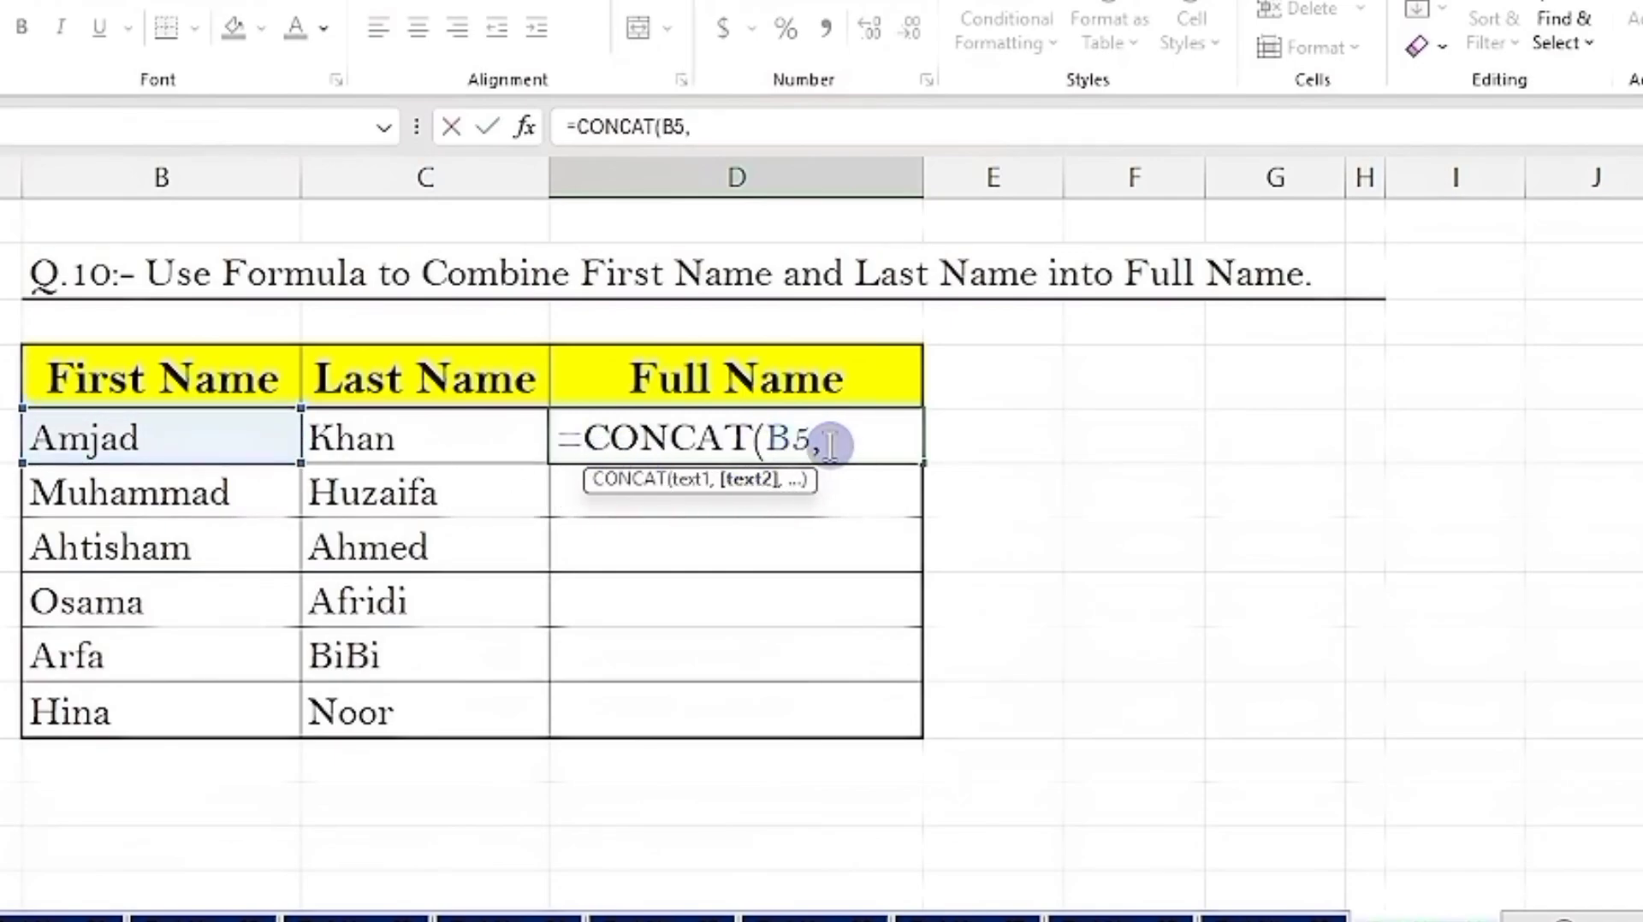
type("\" \"")
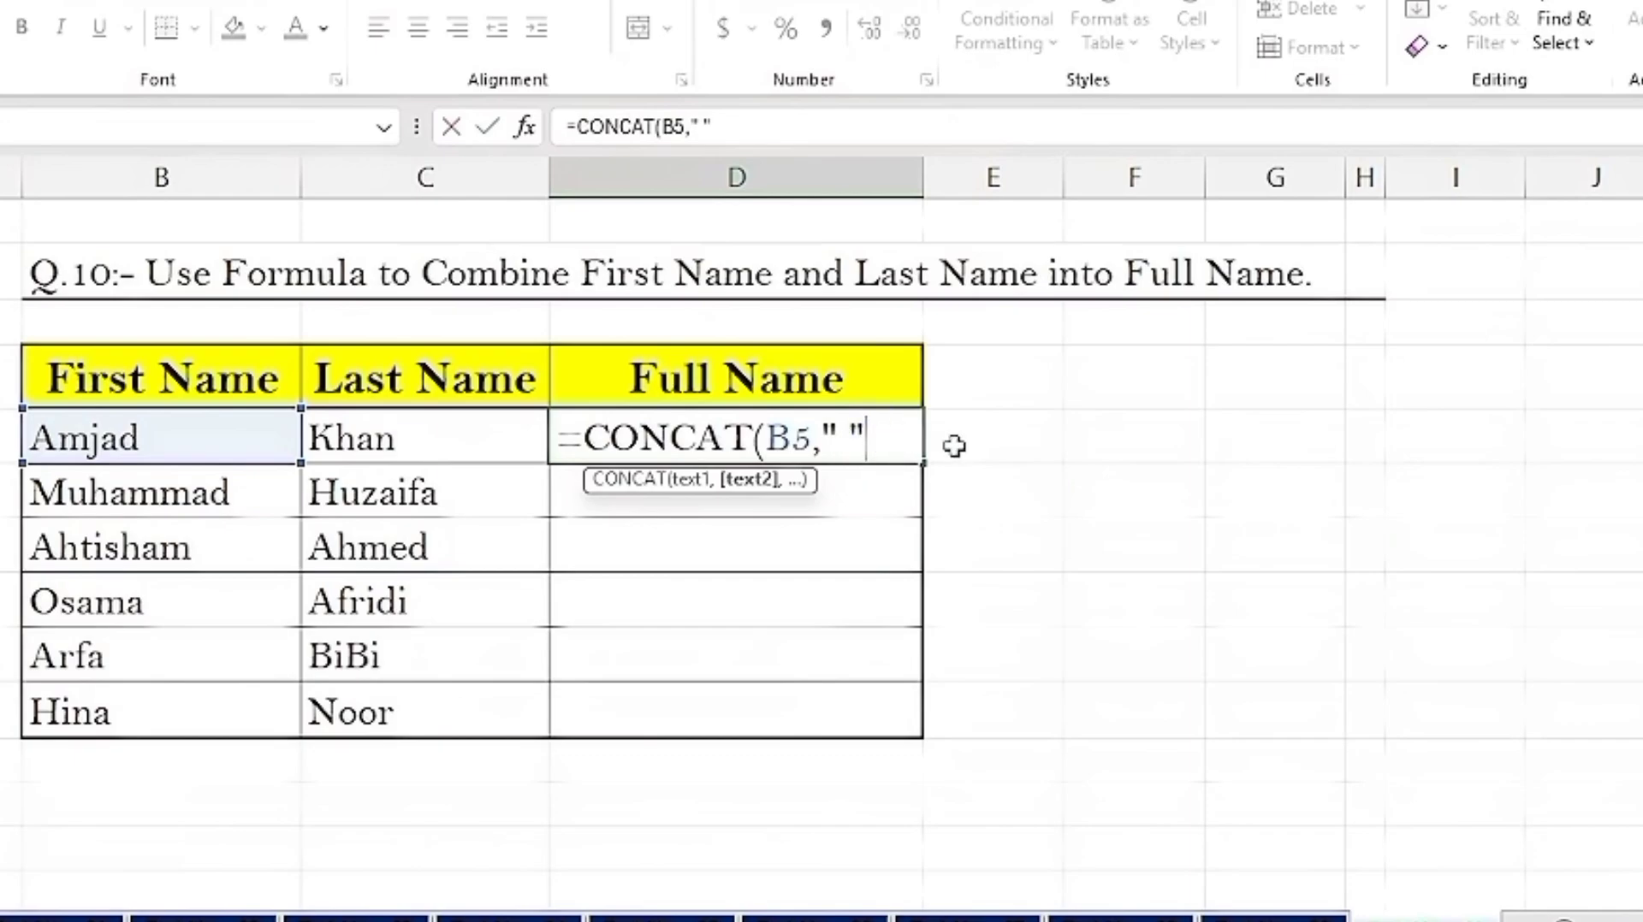
type(" \",")
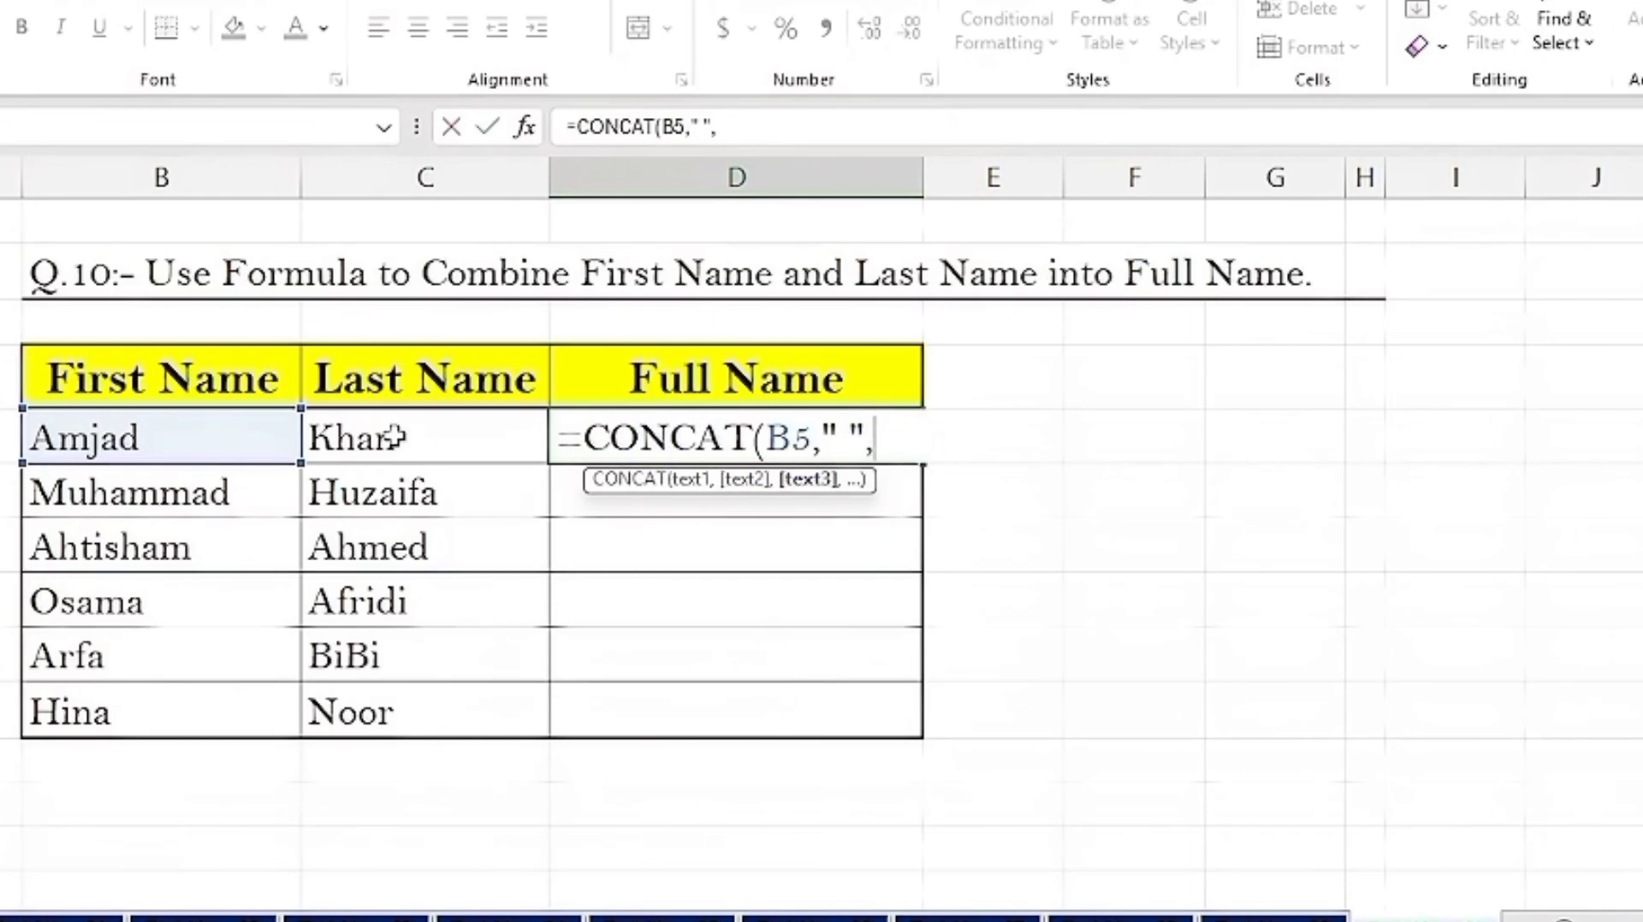
Step: Complete the CONCAT formula with last name cell C5 and fill it down the Full Name column to D10
left_click(445, 435)
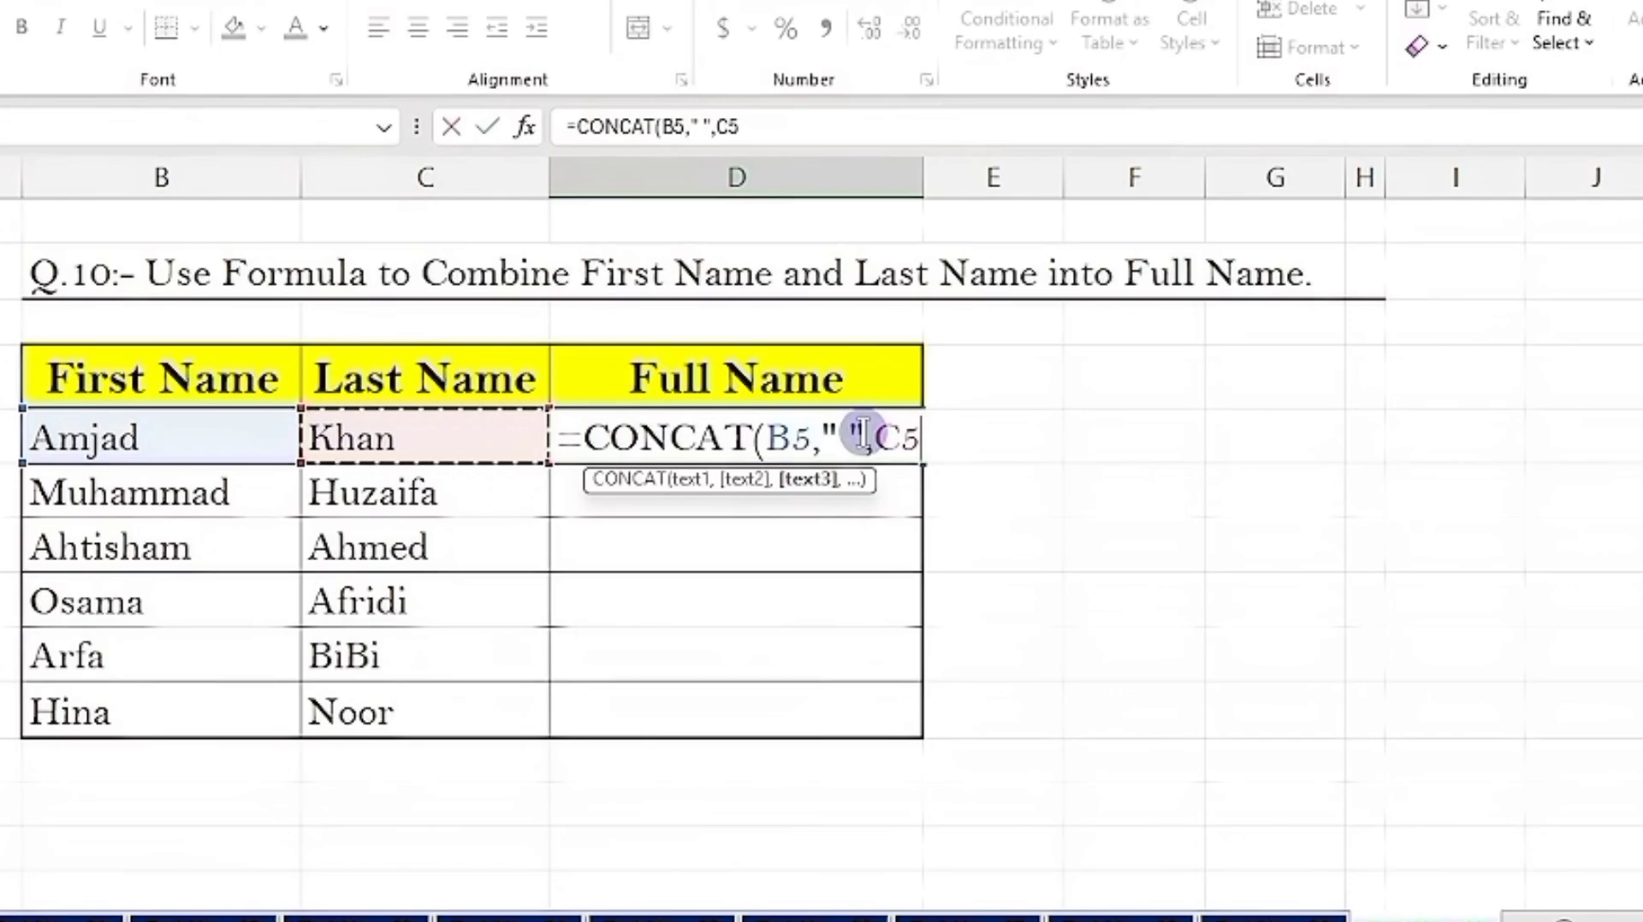
type(")")
key("Return")
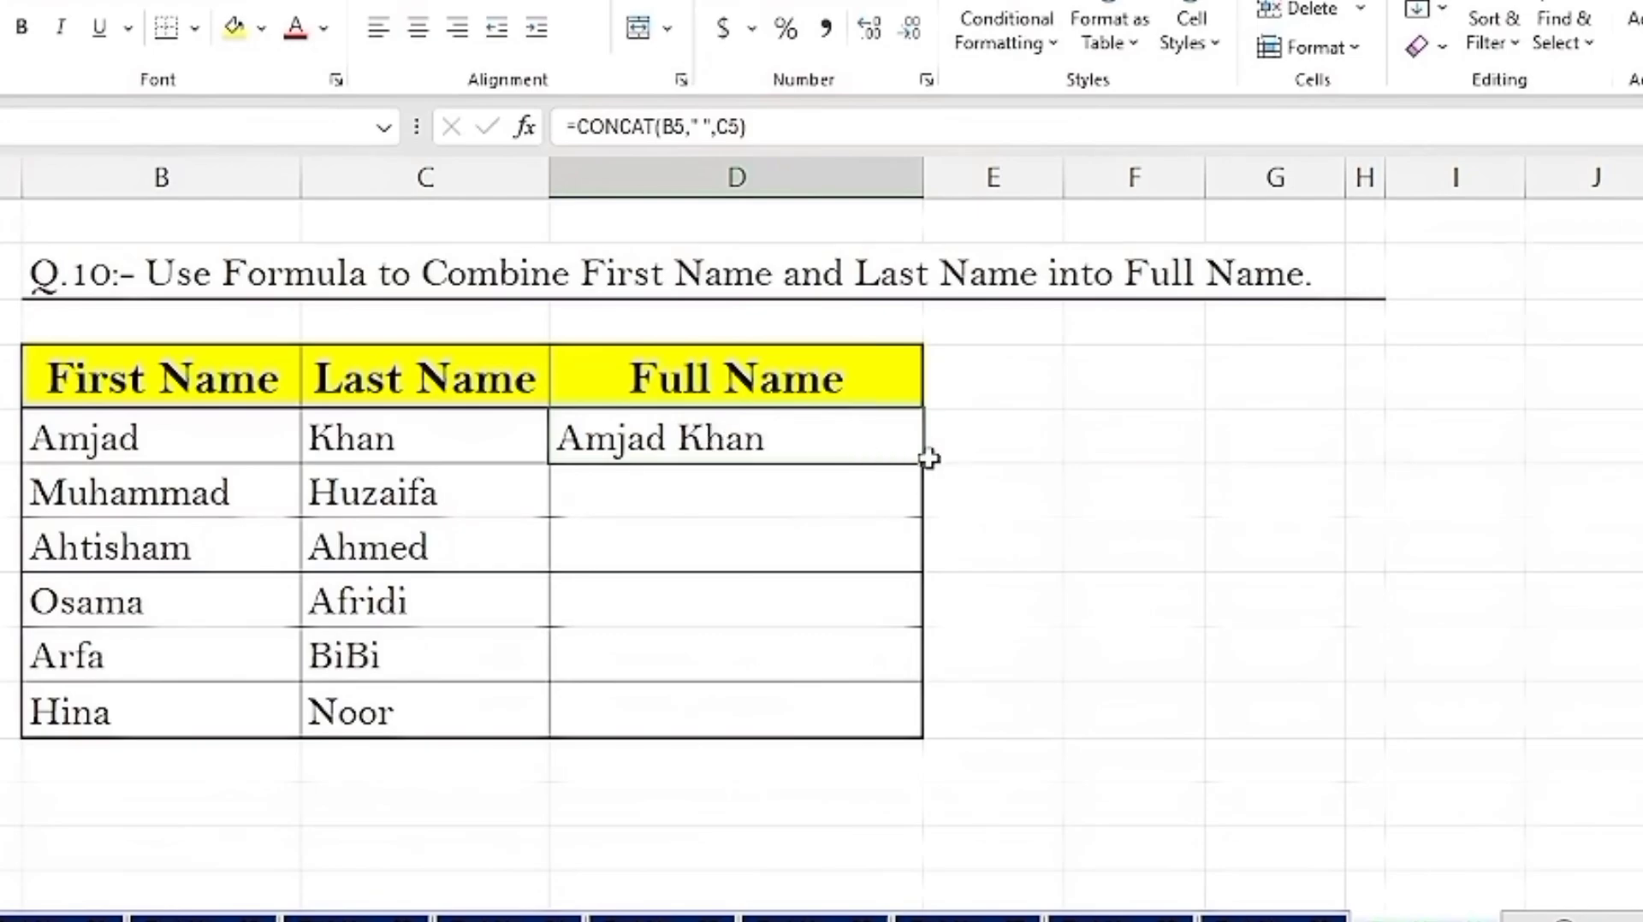
left_click_drag(927, 464, 871, 723)
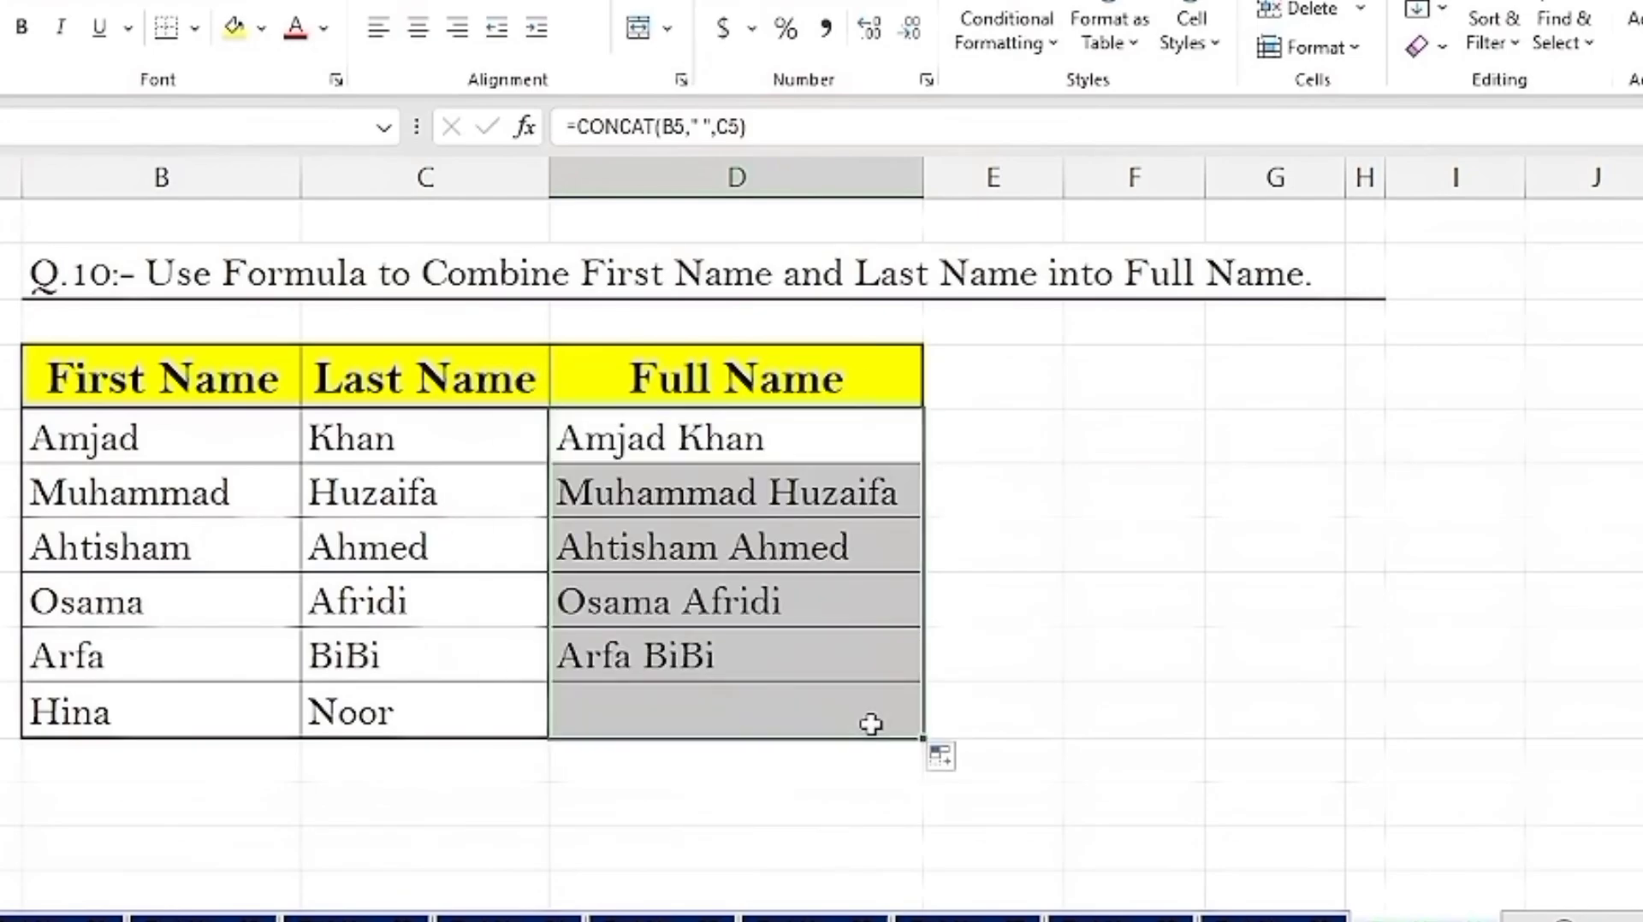
left_click(776, 438)
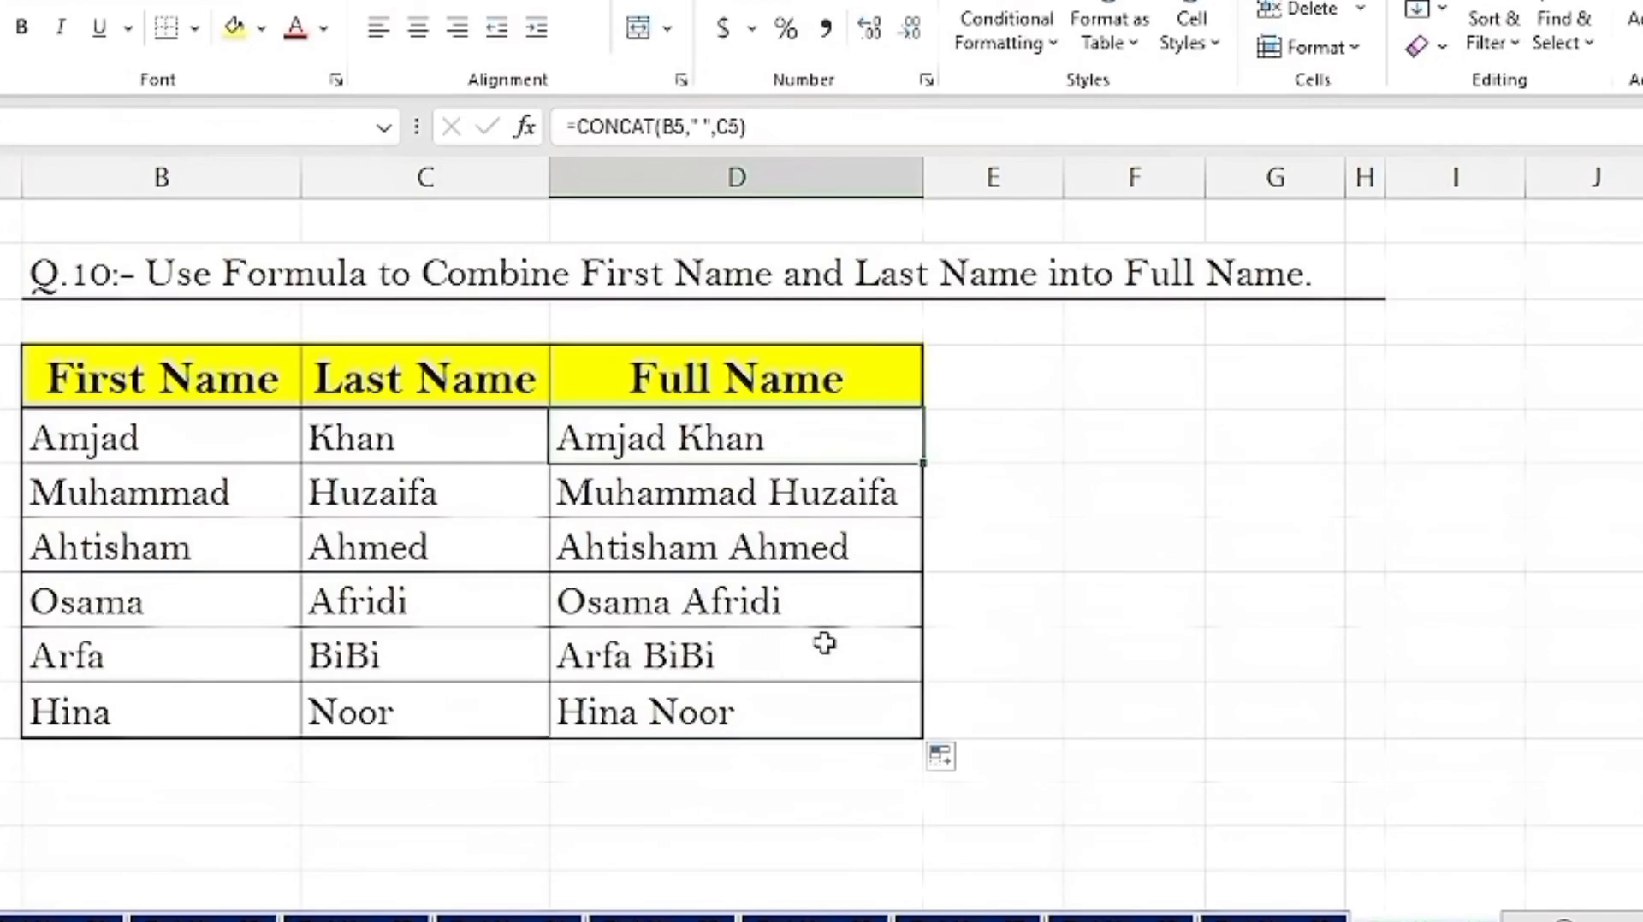